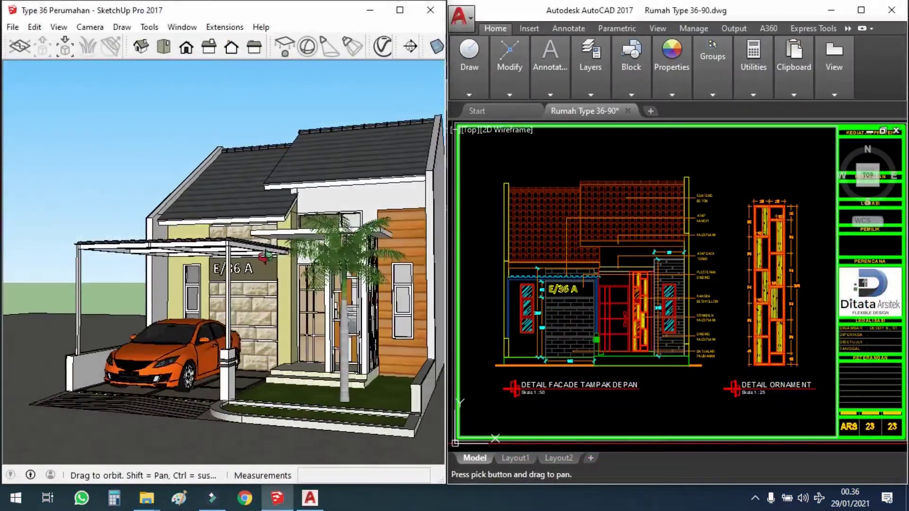
Examine the front facade of the Type 36 house model, including the carport, entrance and garden, from several angles
mouse_move(262, 256)
middle_down()
mouse_move(254, 239)
mouse_move(330, 240)
mouse_move(330, 254)
mouse_move(245, 266)
mouse_move(217, 284)
middle_up()
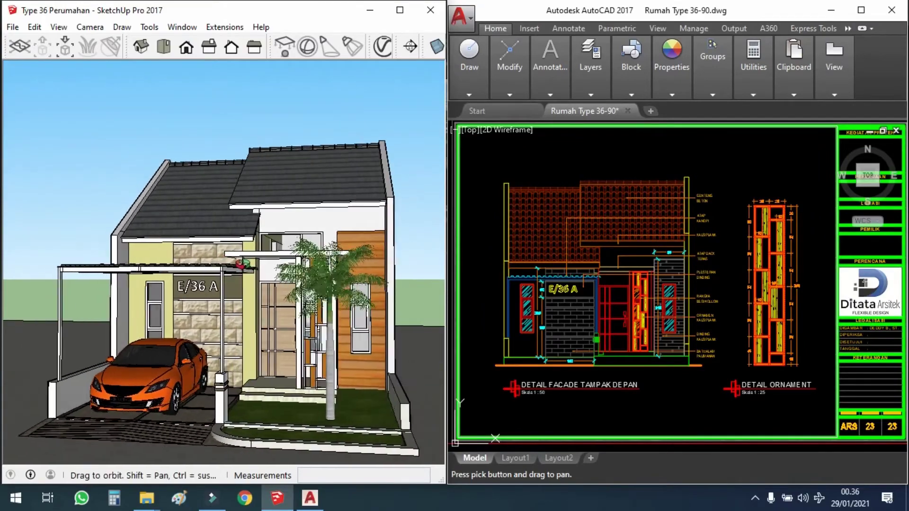
scroll(199, 293, up, 2)
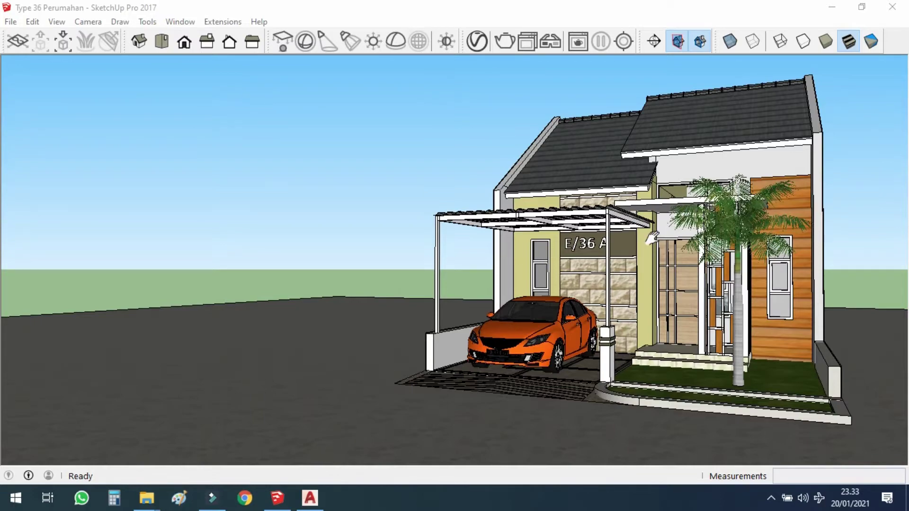
middle_drag(665, 234, 558, 251)
middle_drag(618, 248, 694, 255)
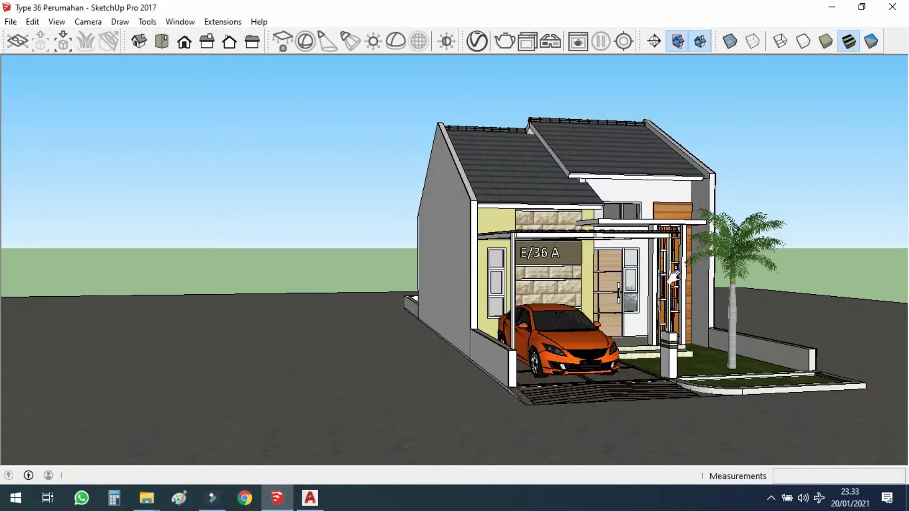
scroll(635, 320, up, 1)
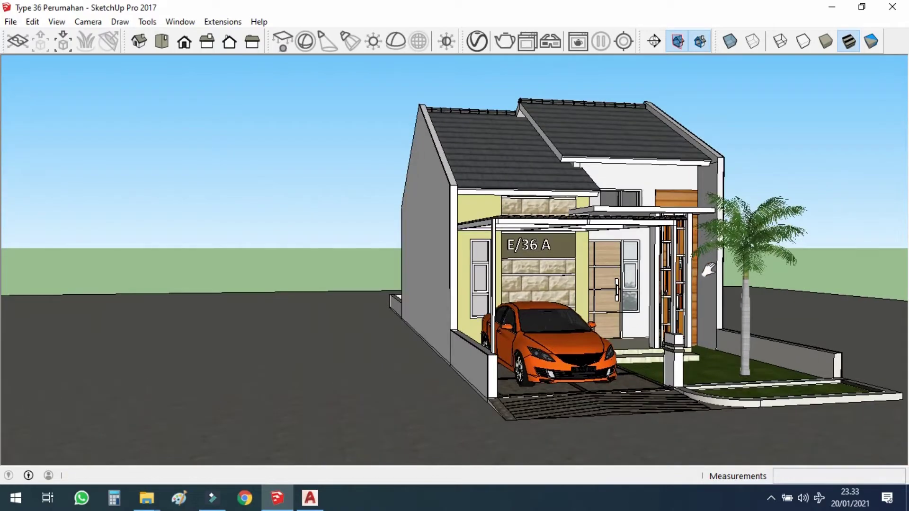
middle_drag(711, 269, 568, 263)
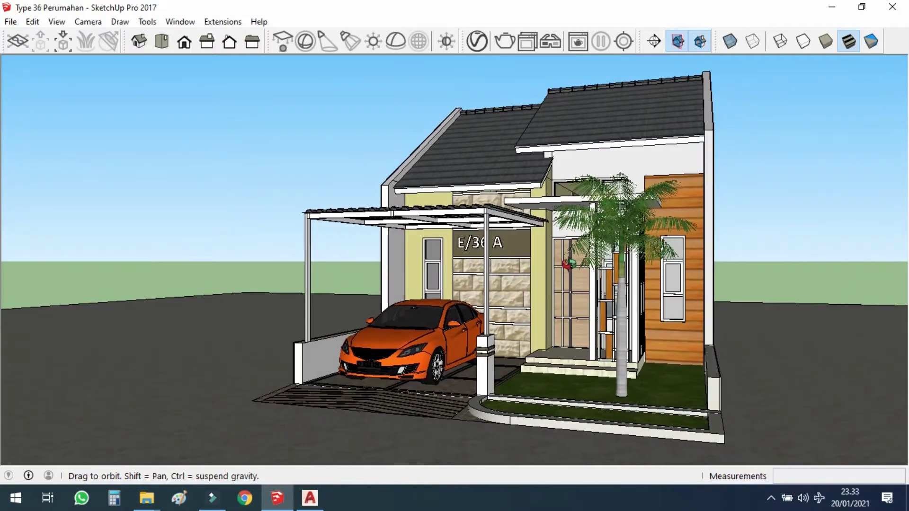
shift+middle_drag(620, 176, 635, 215)
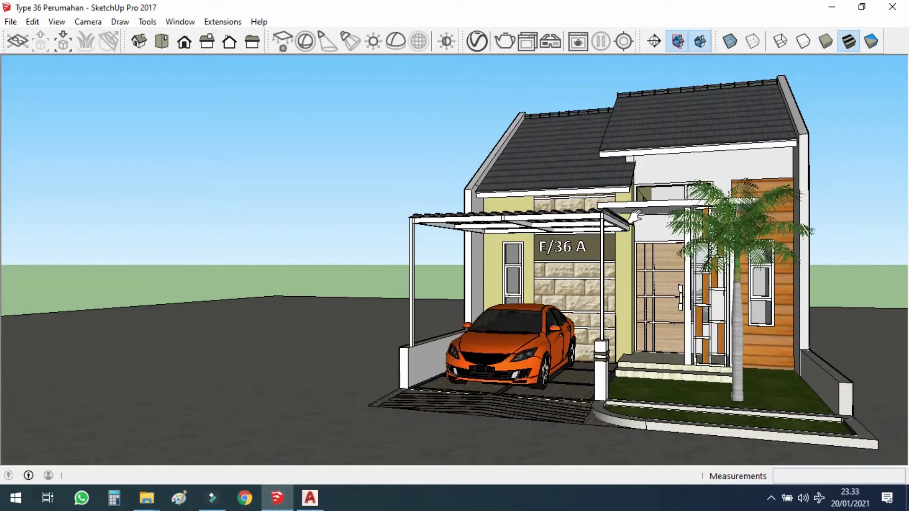
shift+middle_drag(644, 209, 663, 209)
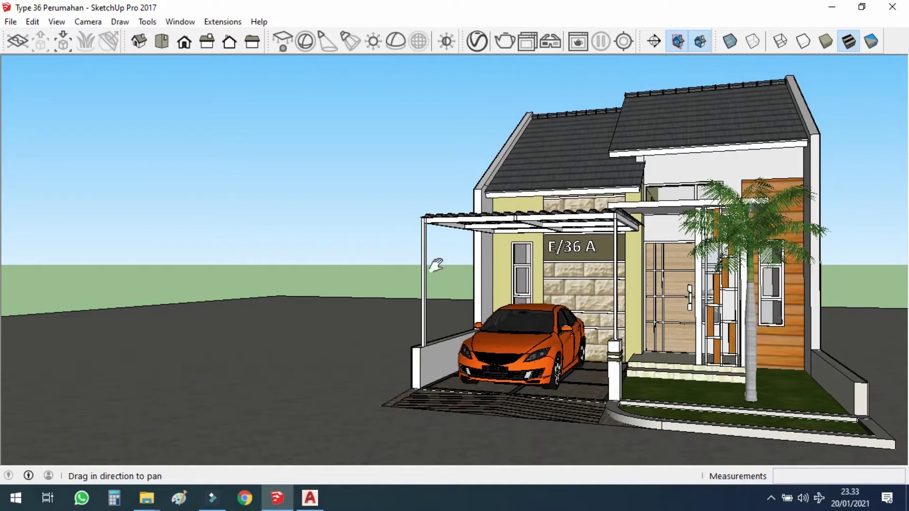
Switch to AutoCAD and examine the carport, front terrace and garden levels and dimensions in the DENAH RUMAH floor plan
click(312, 498)
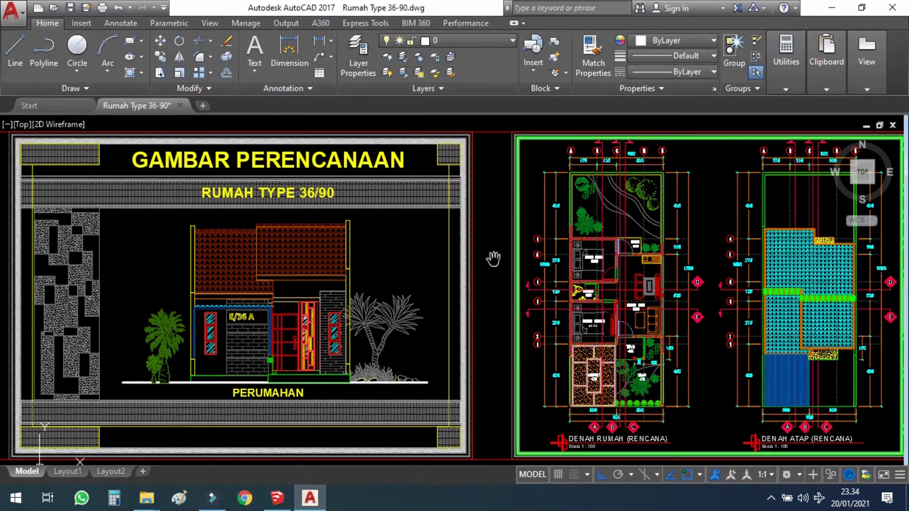
scroll(618, 418, up, 2)
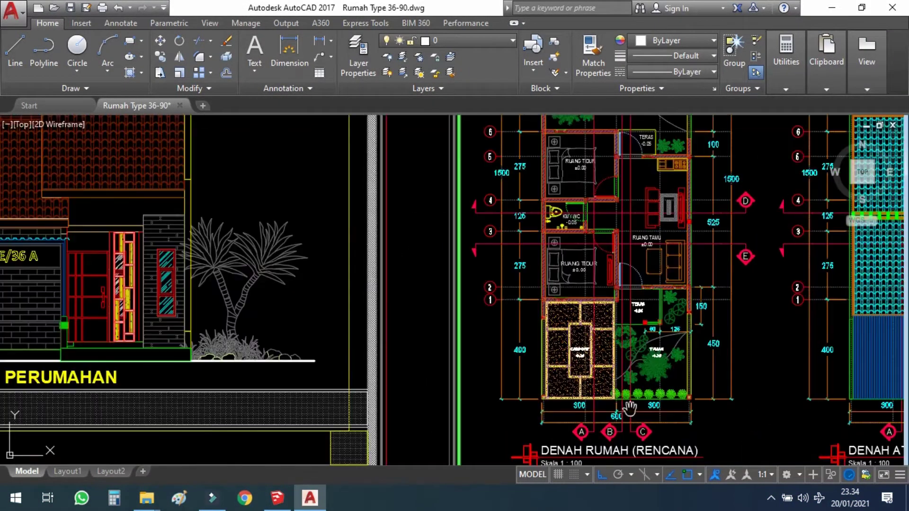
scroll(631, 408, up, 2)
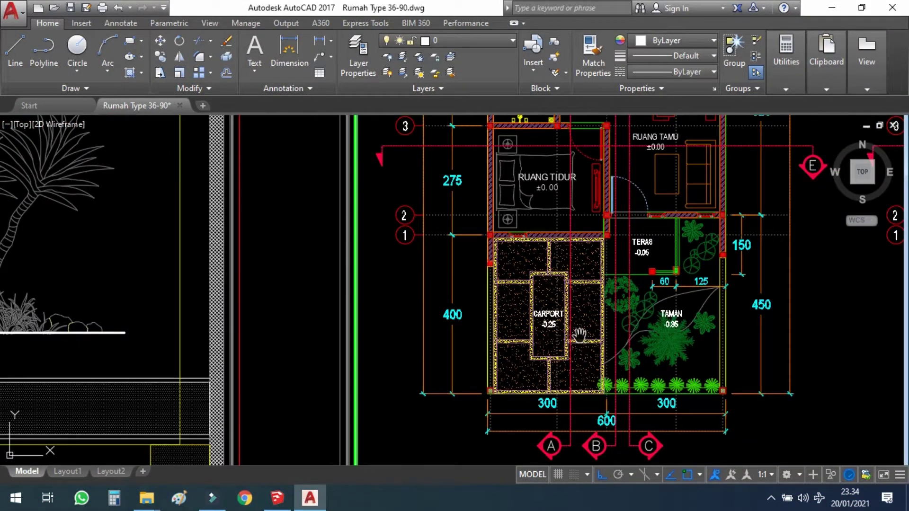
drag(579, 336, 527, 326)
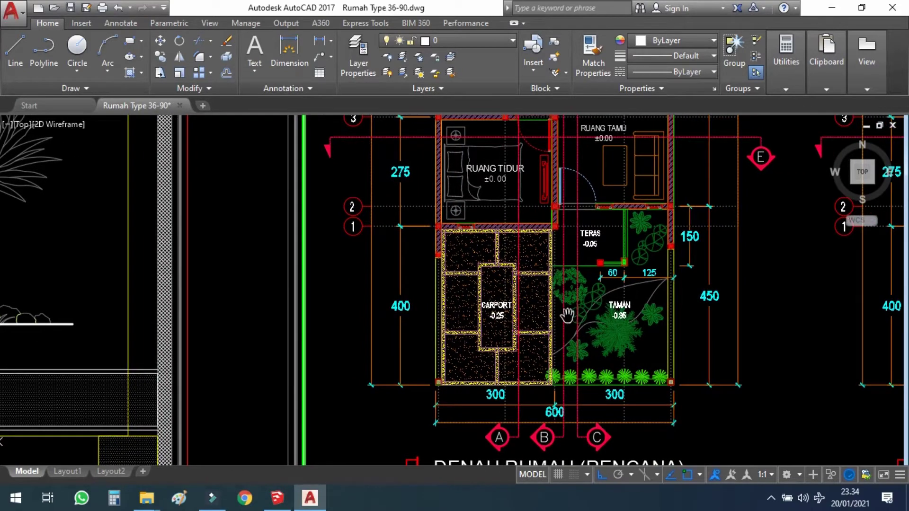
scroll(566, 328, up, 2)
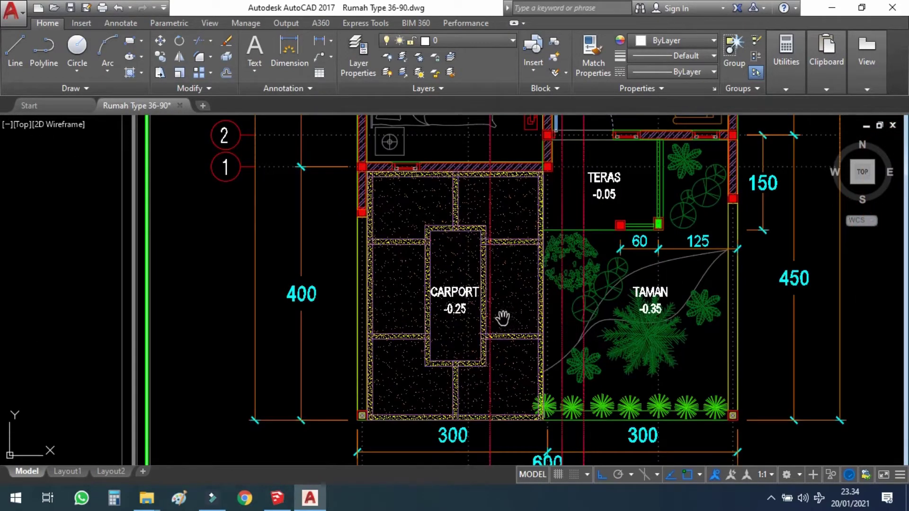
drag(493, 315, 492, 309)
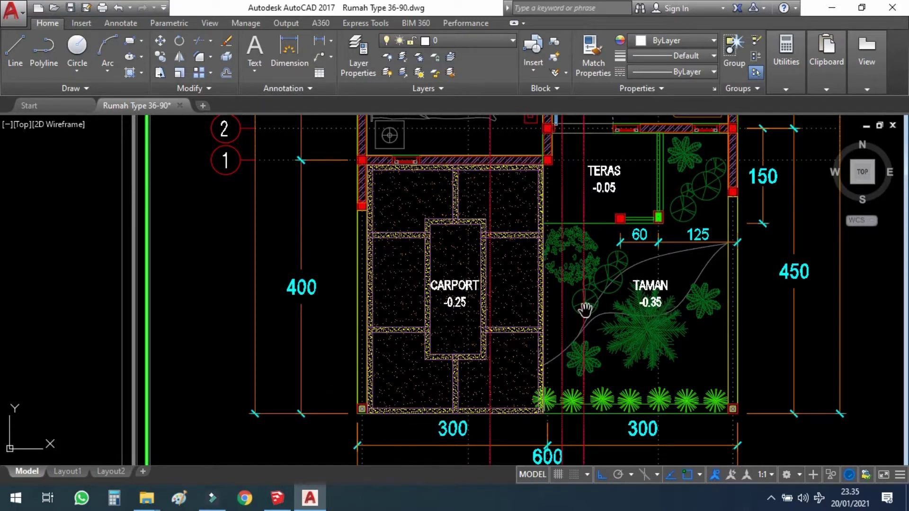
drag(563, 311, 524, 318)
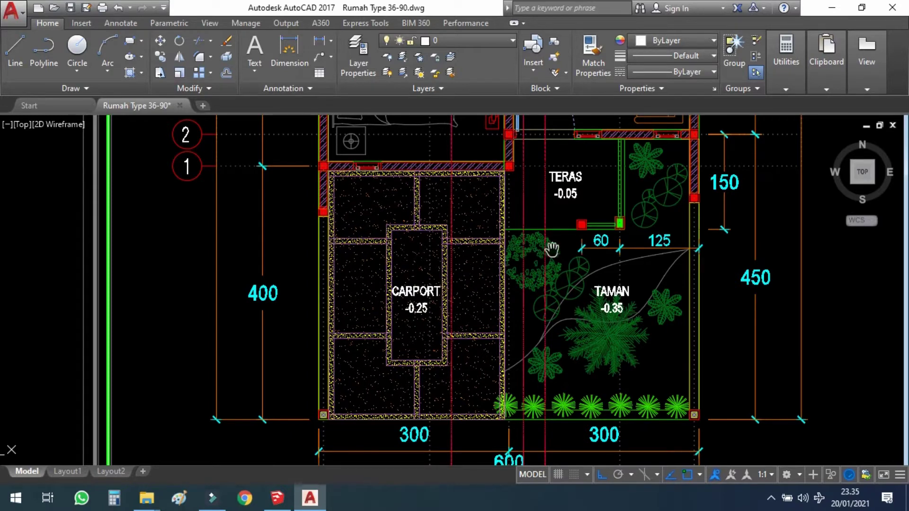
scroll(573, 201, up, 2)
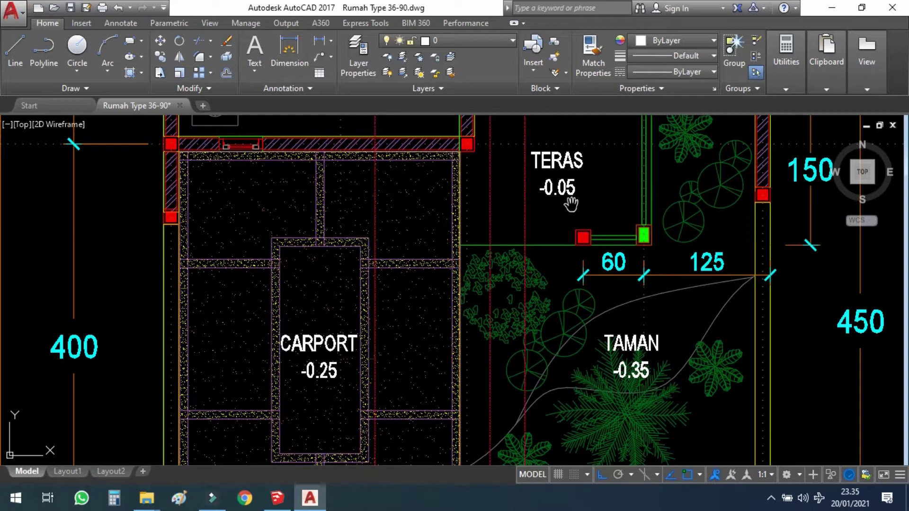
scroll(570, 207, down, 2)
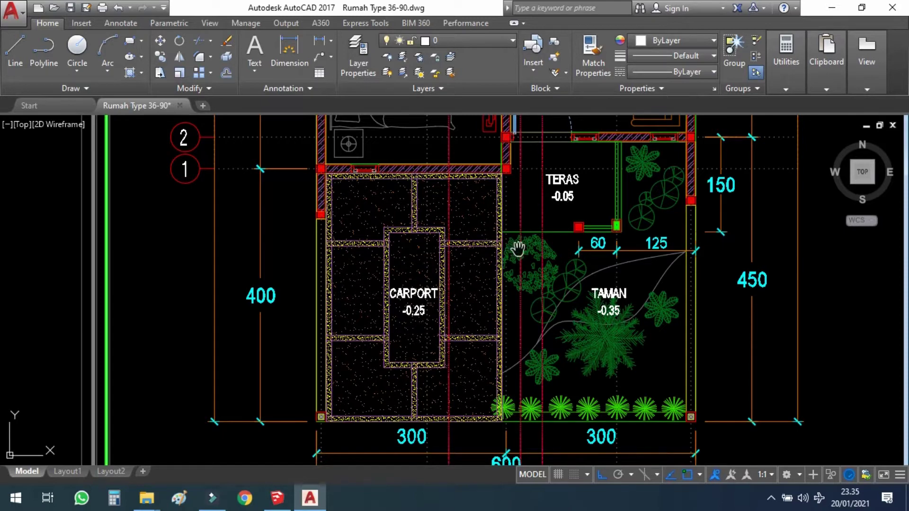
middle_drag(507, 251, 471, 256)
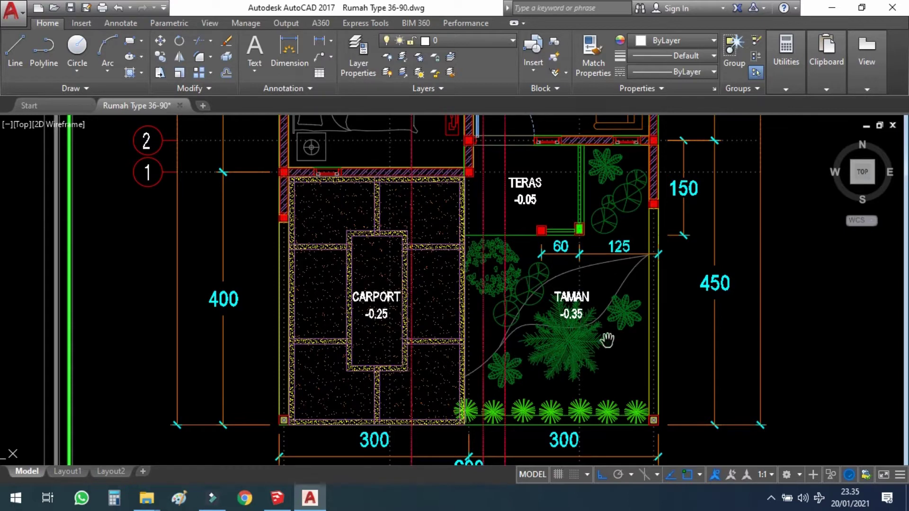
scroll(575, 324, up, 2)
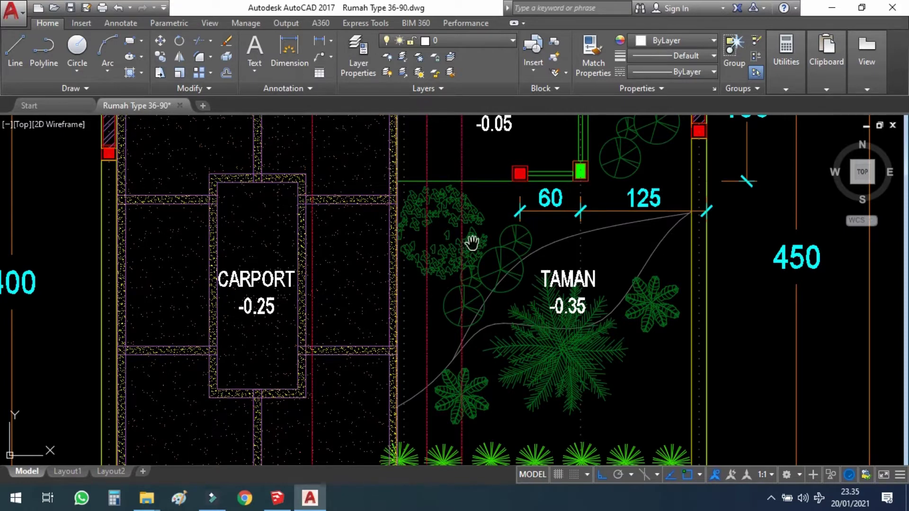
drag(471, 243, 476, 294)
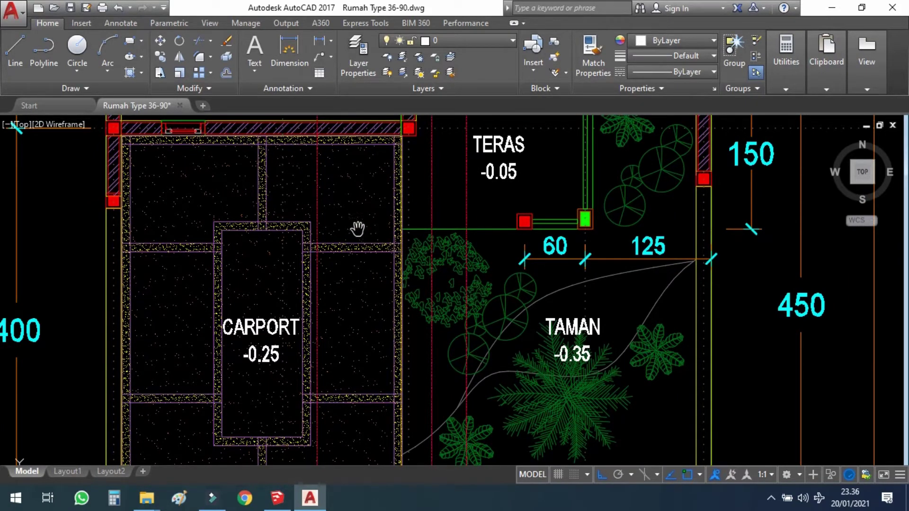
drag(452, 187, 461, 237)
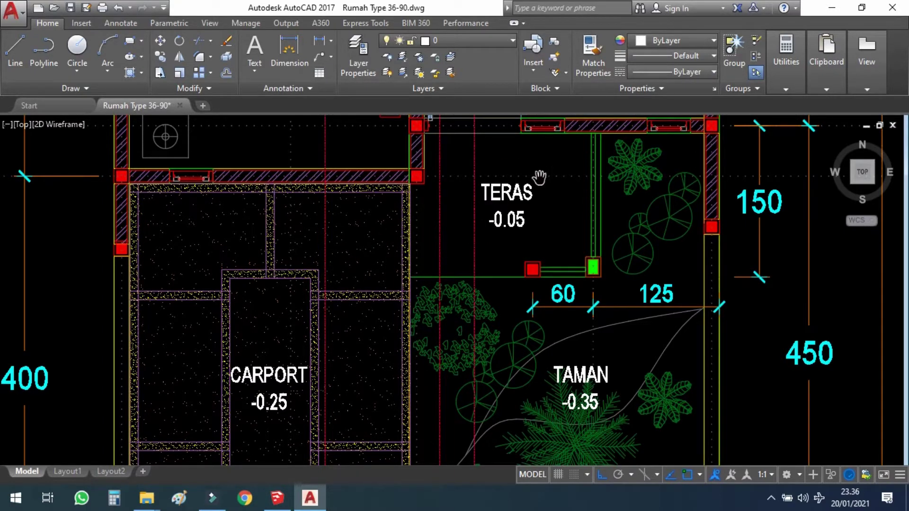
Examine the floor plan's interior layout: the living room, both bedrooms, the bathroom and the kitchen area
mouse_move(539, 178)
mouse_down()
mouse_move(541, 320)
mouse_move(573, 374)
mouse_move(577, 432)
mouse_up()
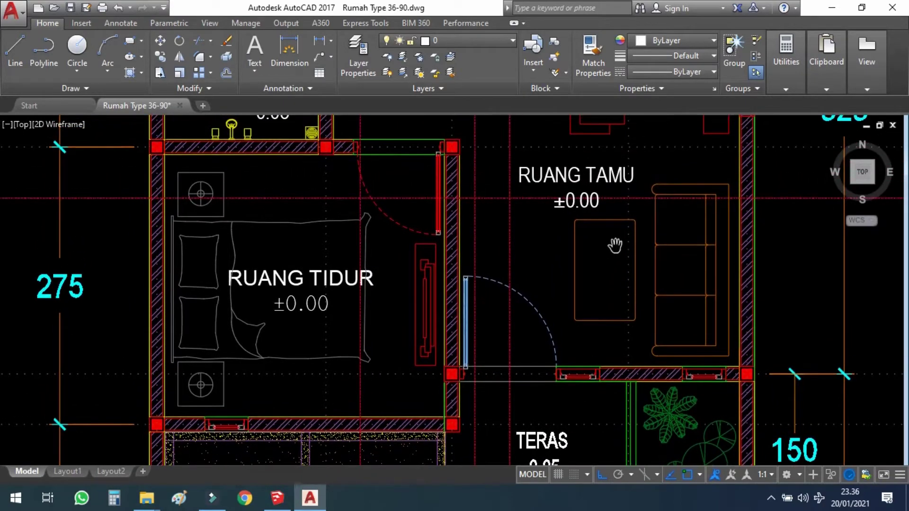
drag(598, 246, 596, 269)
scroll(592, 275, down, 2)
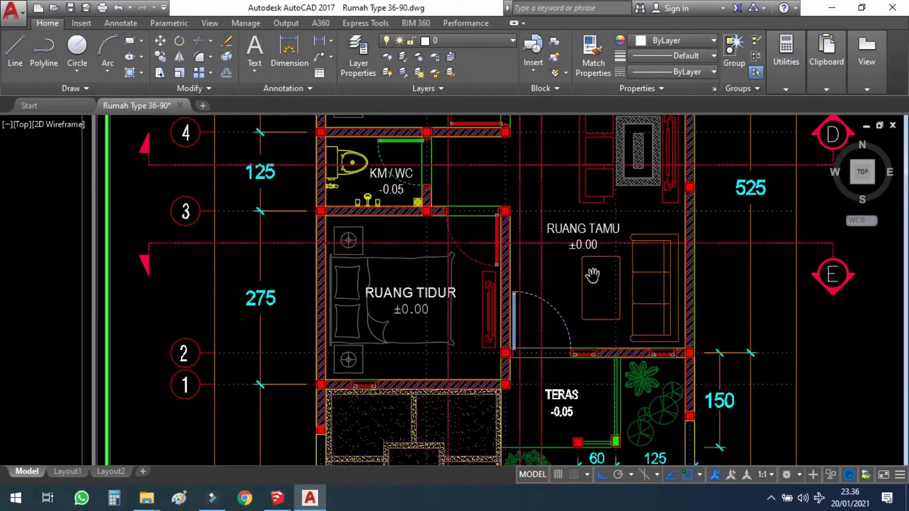
scroll(592, 275, down, 2)
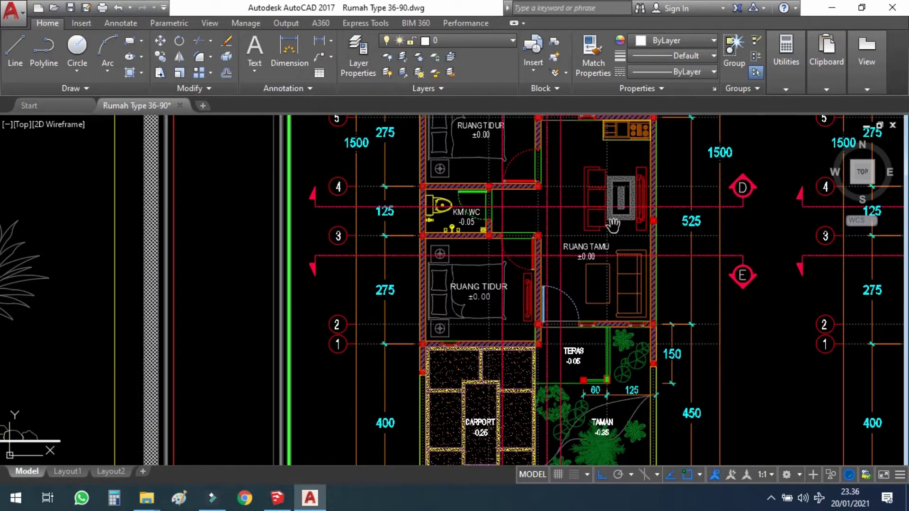
drag(621, 242, 609, 278)
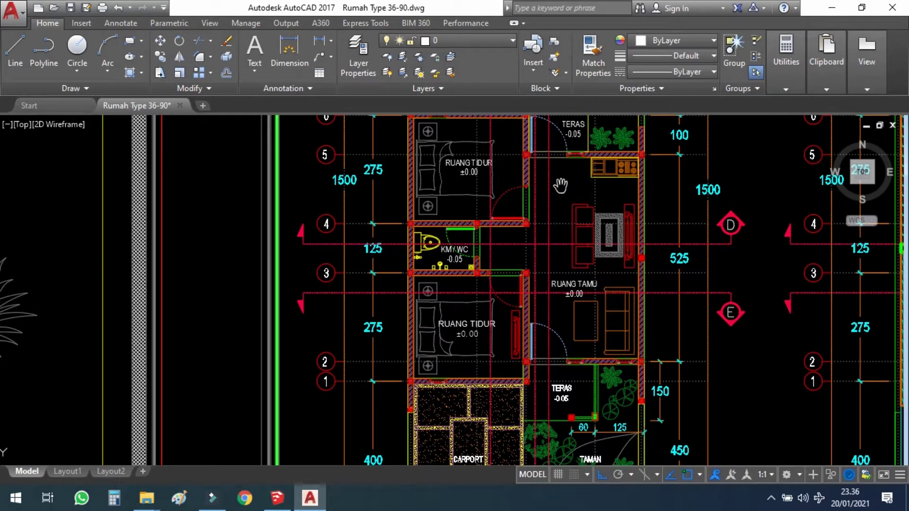
drag(560, 185, 560, 219)
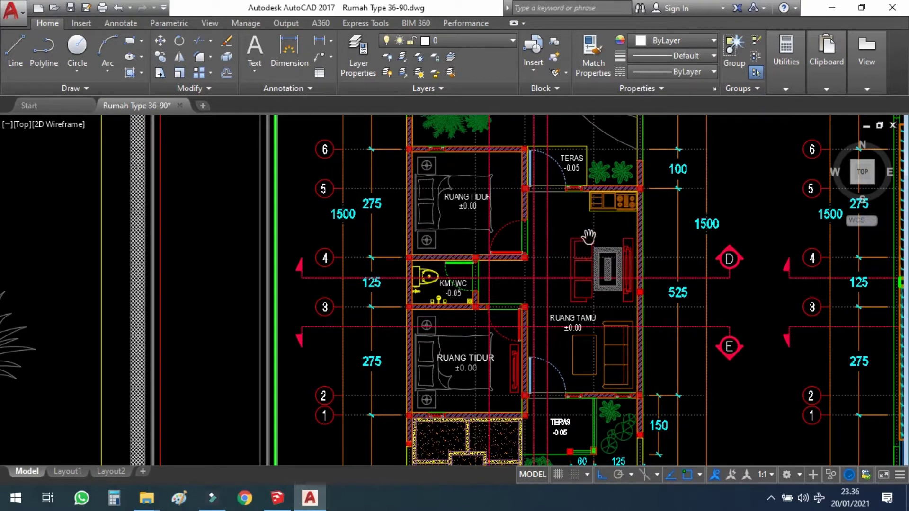
scroll(517, 387, up, 2)
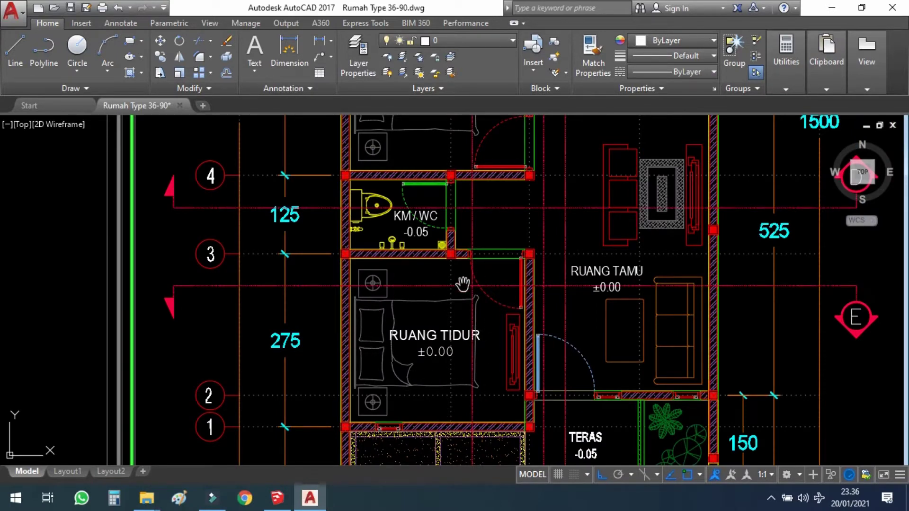
drag(493, 292, 498, 351)
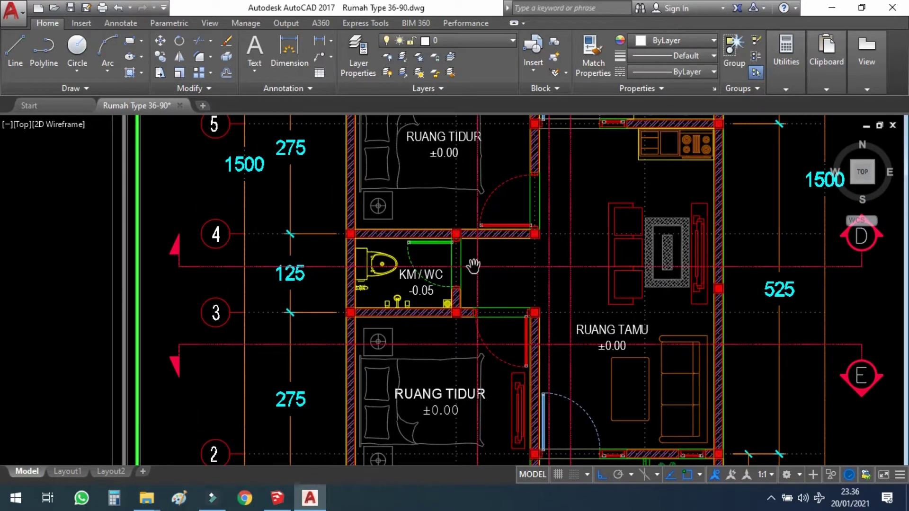
drag(488, 295, 493, 394)
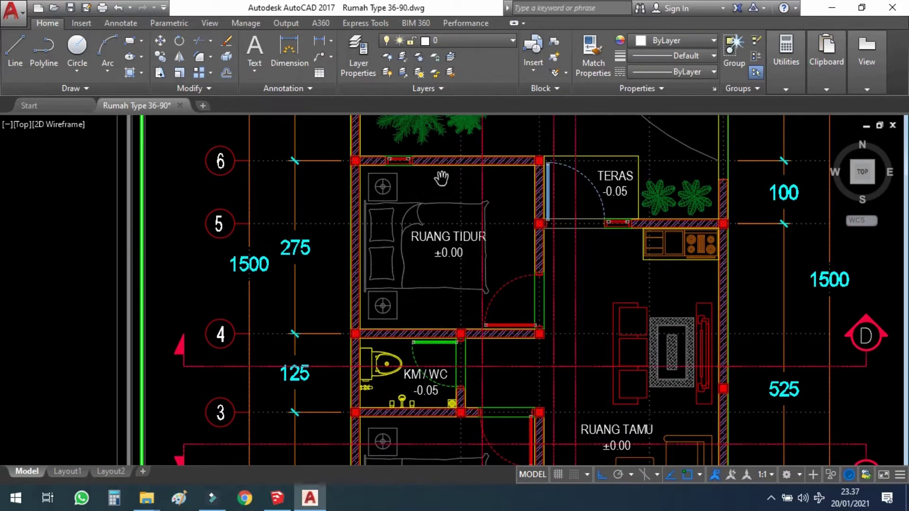
Examine the rear terrace and backyard of the floor plan, including their dimensions, and review the whole plan sheet
drag(584, 217, 552, 377)
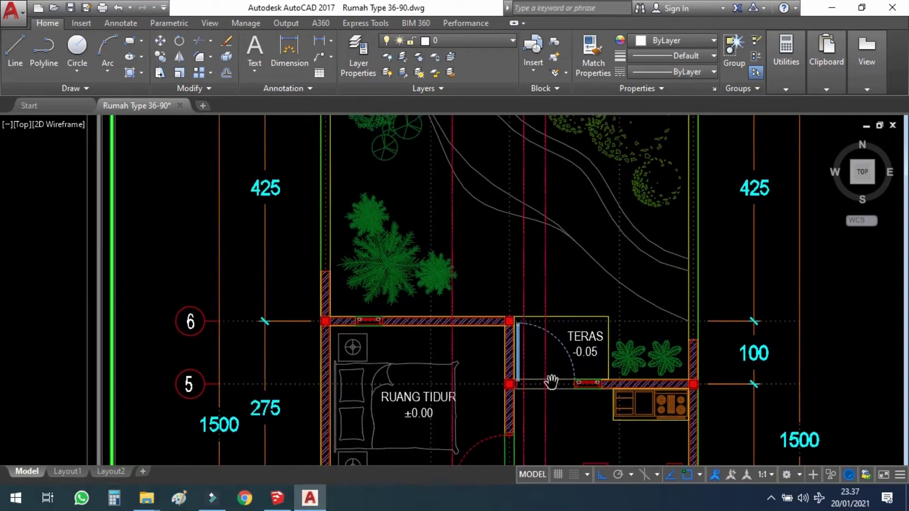
drag(551, 238, 546, 292)
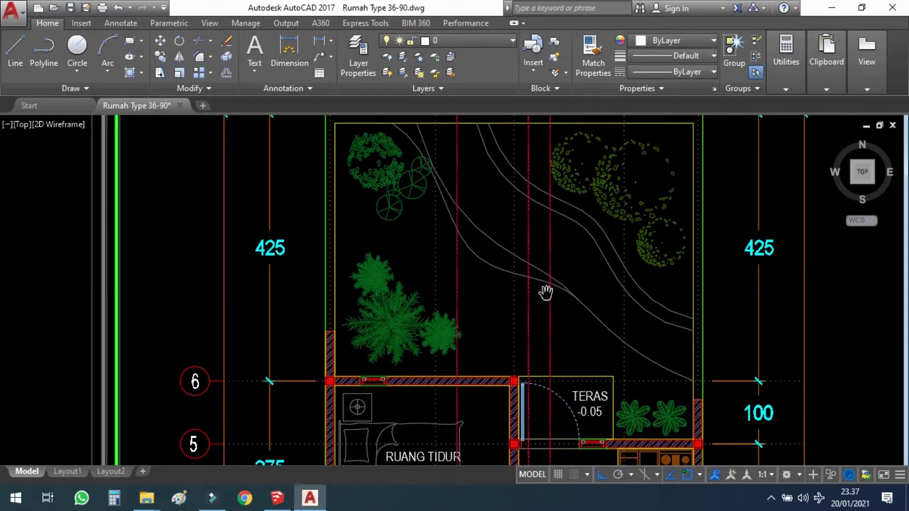
scroll(544, 291, down, 2)
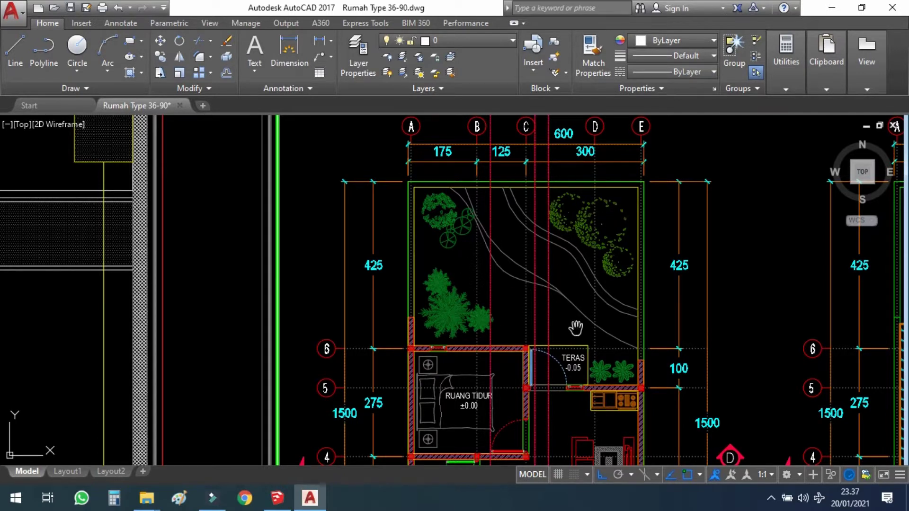
drag(603, 293, 593, 317)
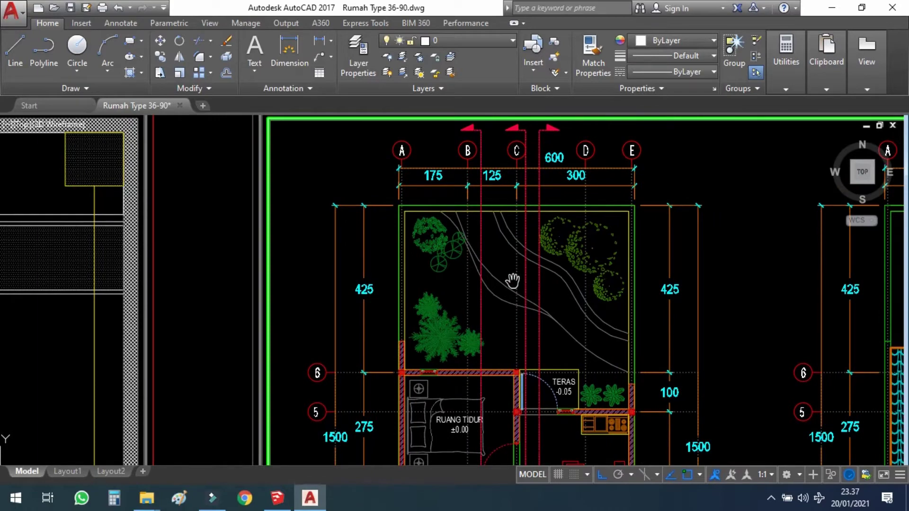
scroll(512, 280, down, 3)
scroll(527, 327, up, 1)
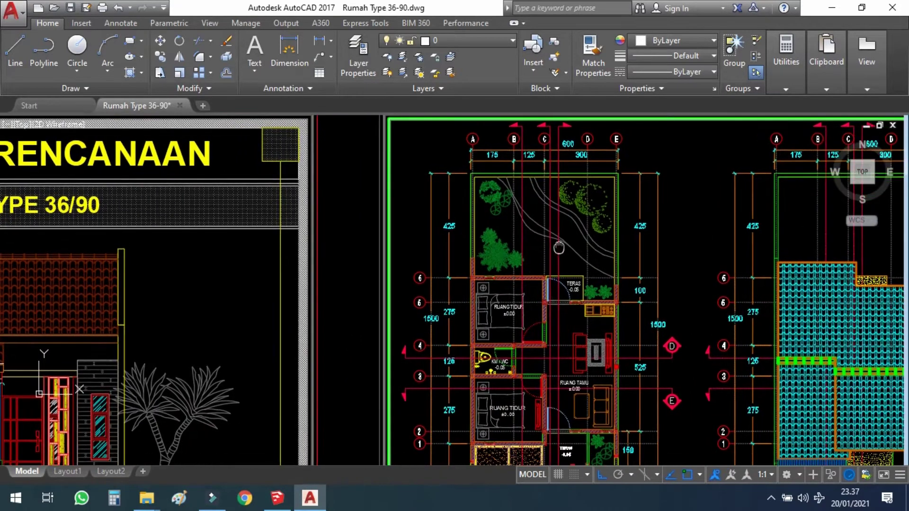
drag(558, 247, 559, 245)
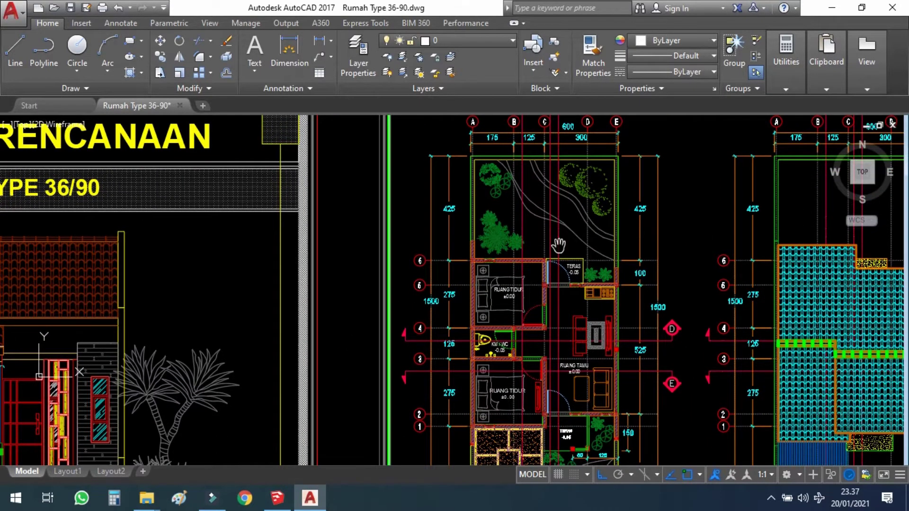
scroll(559, 245, down, 2)
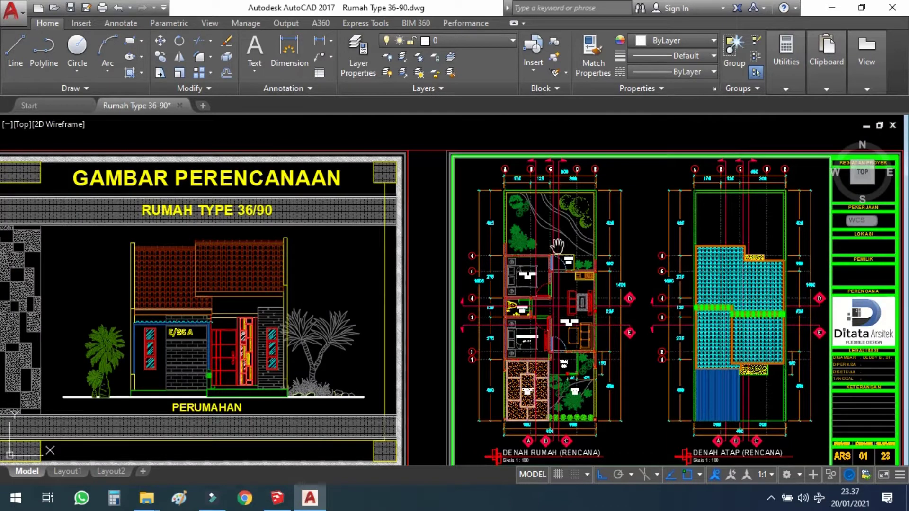
Examine the DENAH ATAP roof plan beside the floor plan, including the tiled roof areas, carport canopy and dimensions
drag(589, 325, 557, 297)
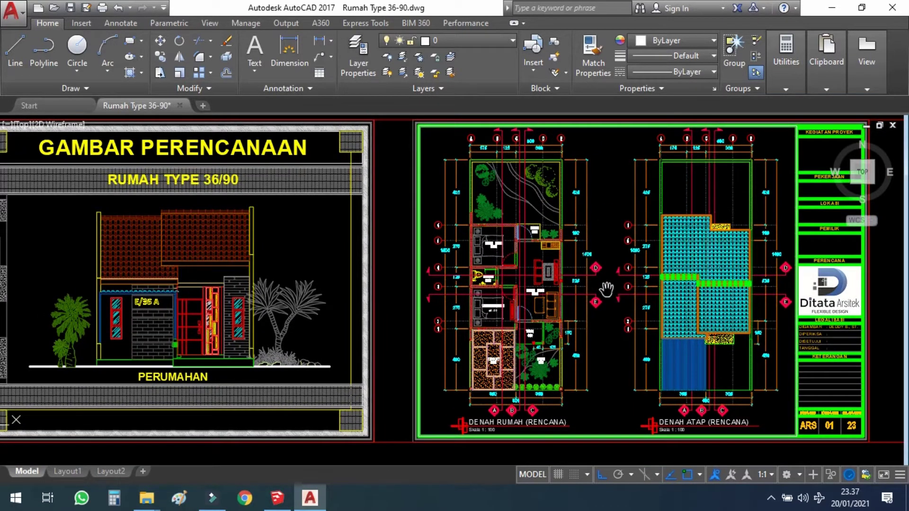
scroll(739, 285, up, 2)
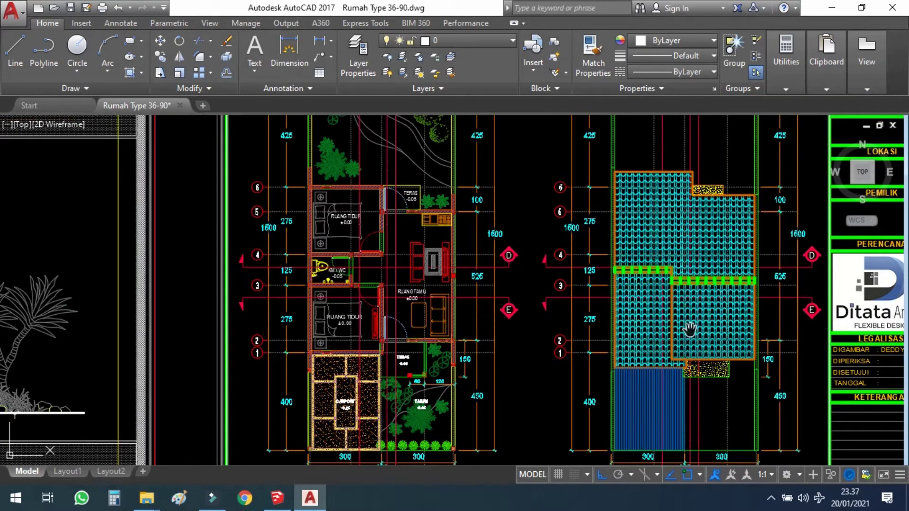
middle_drag(681, 331, 605, 285)
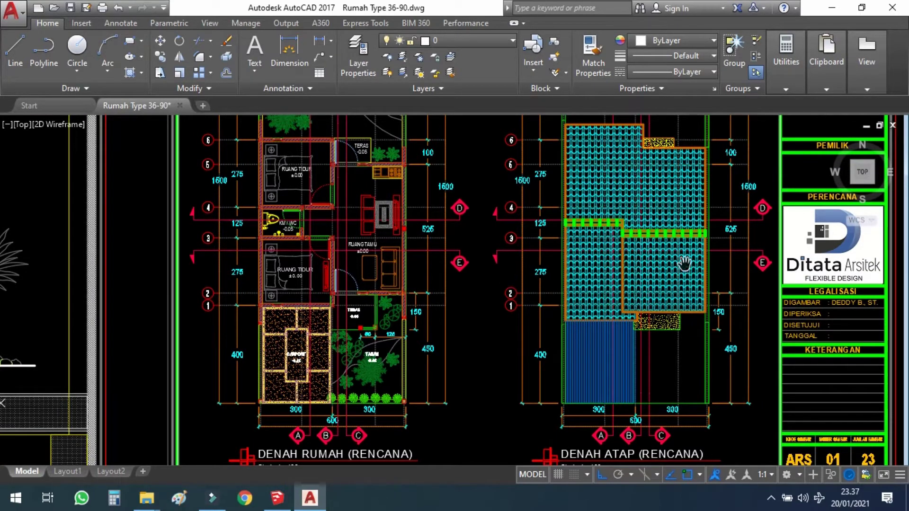
middle_drag(683, 264, 663, 297)
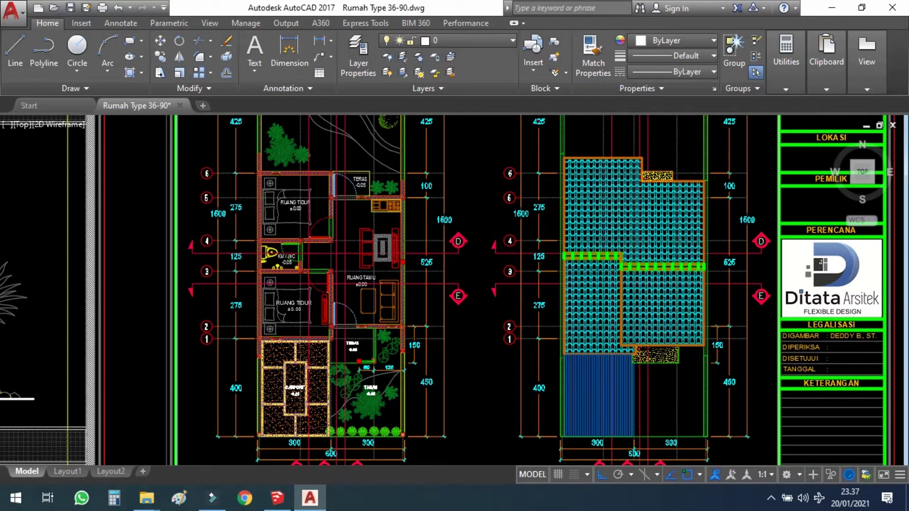
scroll(636, 243, down, 2)
drag(636, 247, 584, 257)
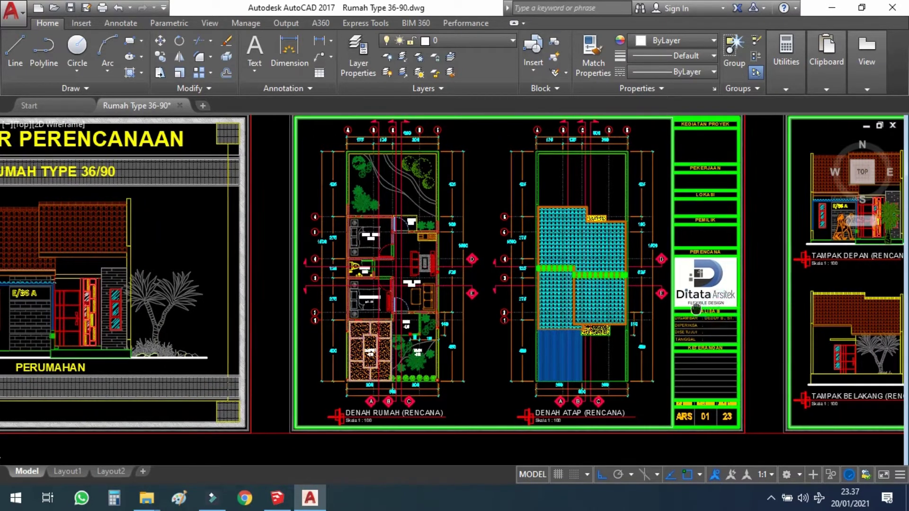
Examine the front elevation (TAMPAK DEPAN) and the left side elevation (TAMPAK SAMPING KIRI) on sheet ARS 02
drag(853, 267, 587, 305)
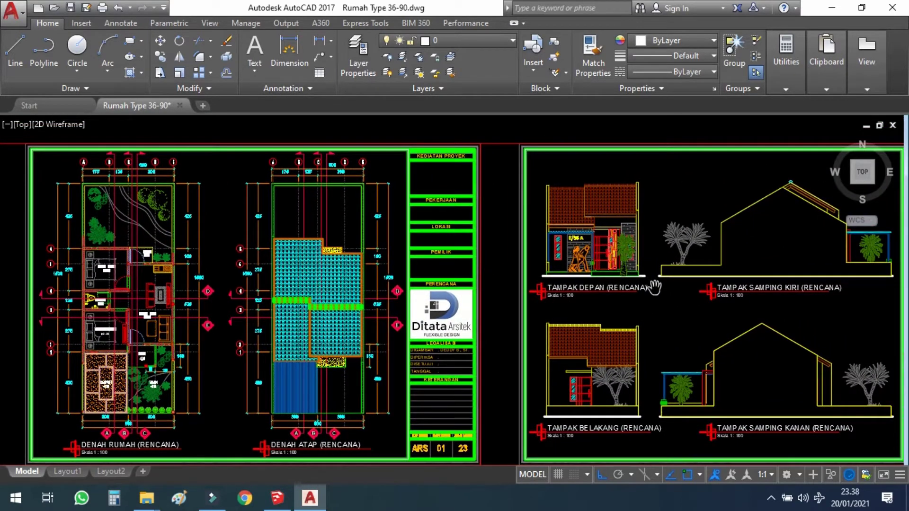
scroll(655, 287, up, 2)
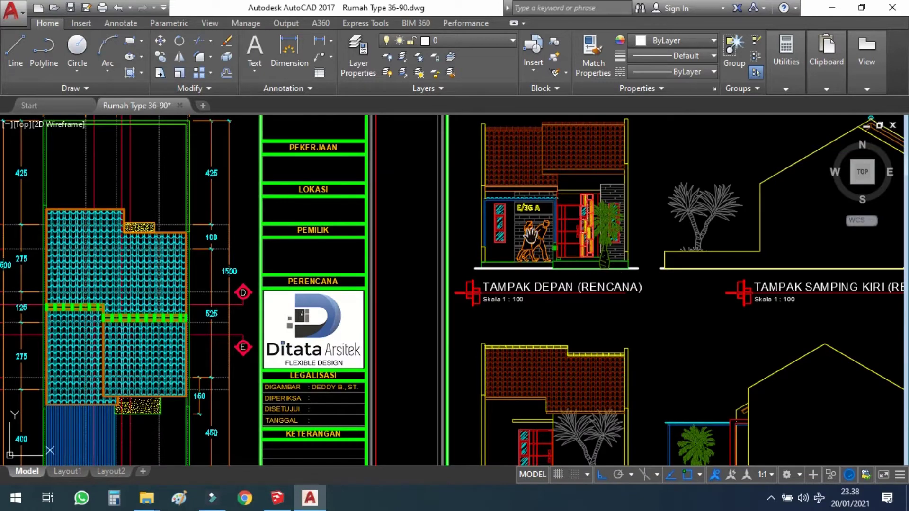
mouse_move(552, 222)
mouse_down()
mouse_move(544, 297)
mouse_move(495, 310)
mouse_up()
scroll(492, 314, up, 1)
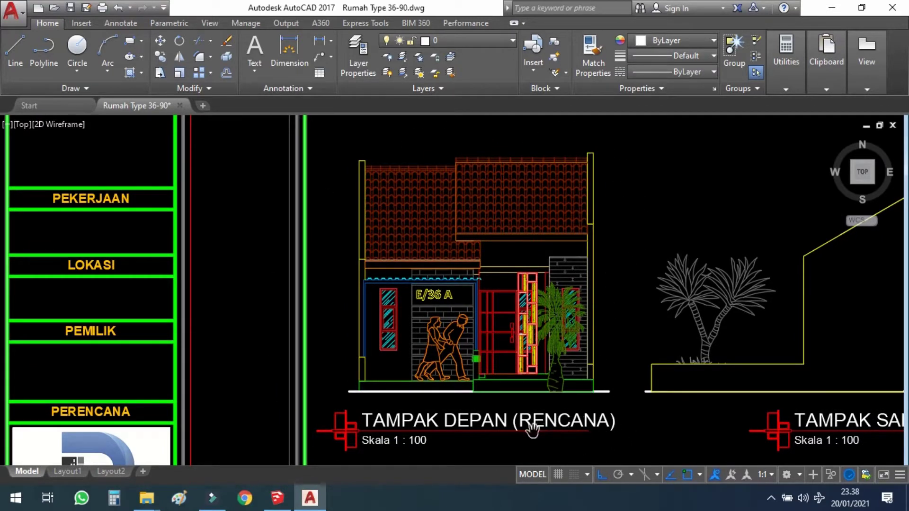
drag(658, 312, 470, 309)
drag(715, 305, 592, 299)
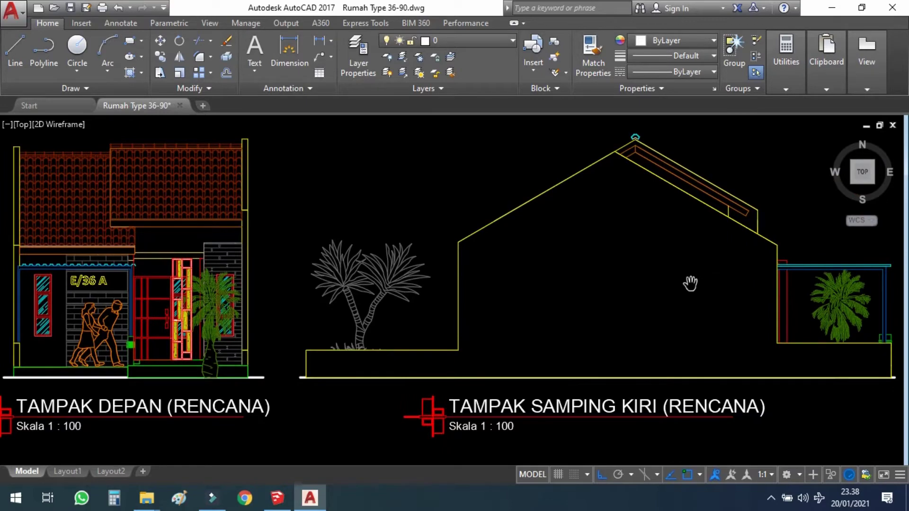
scroll(695, 304, down, 2)
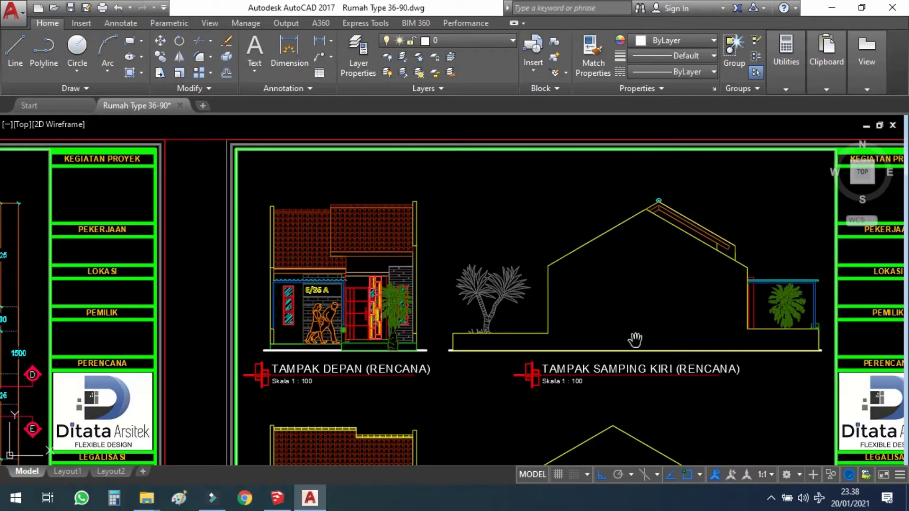
Examine the rear elevation (TAMPAK BELAKANG) and the right side elevation (TAMPAK SAMPING KANAN) on the same sheet
mouse_move(598, 336)
mouse_down()
mouse_move(643, 198)
mouse_move(672, 161)
mouse_up()
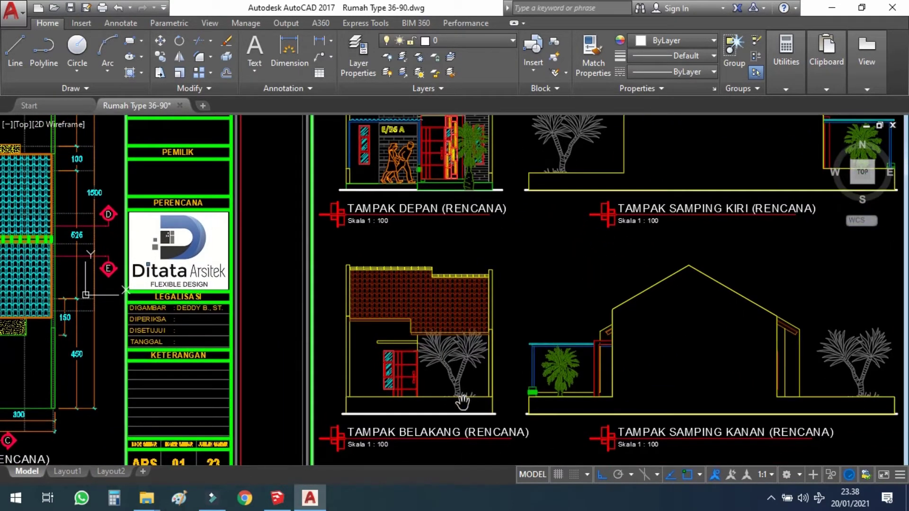
scroll(445, 424, up, 2)
drag(462, 386, 487, 345)
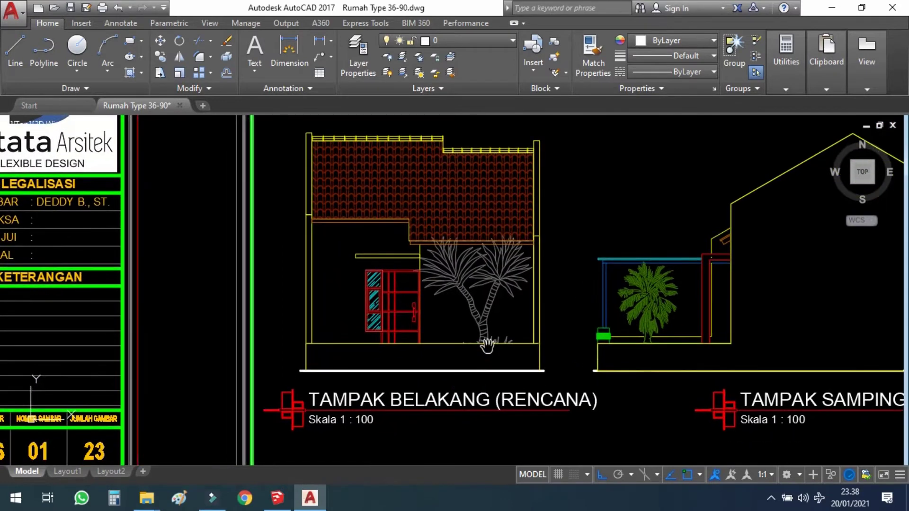
drag(663, 235, 381, 245)
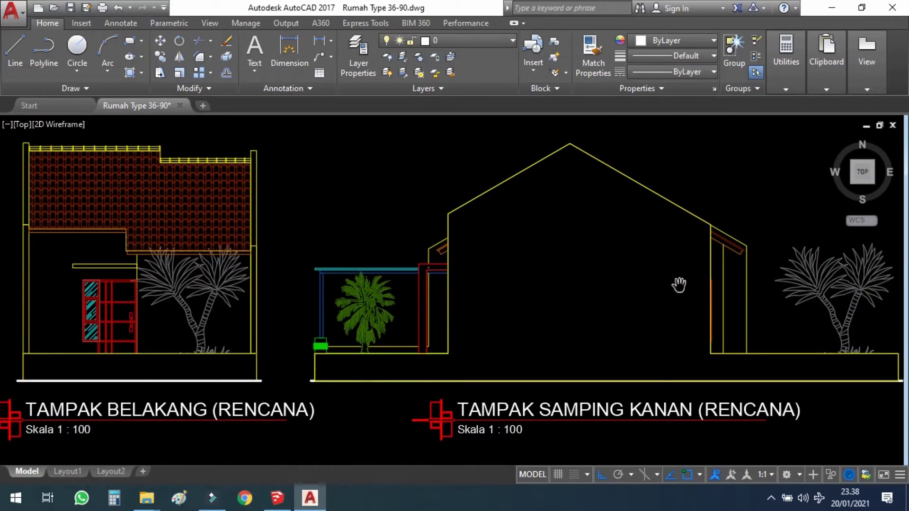
drag(671, 286, 604, 288)
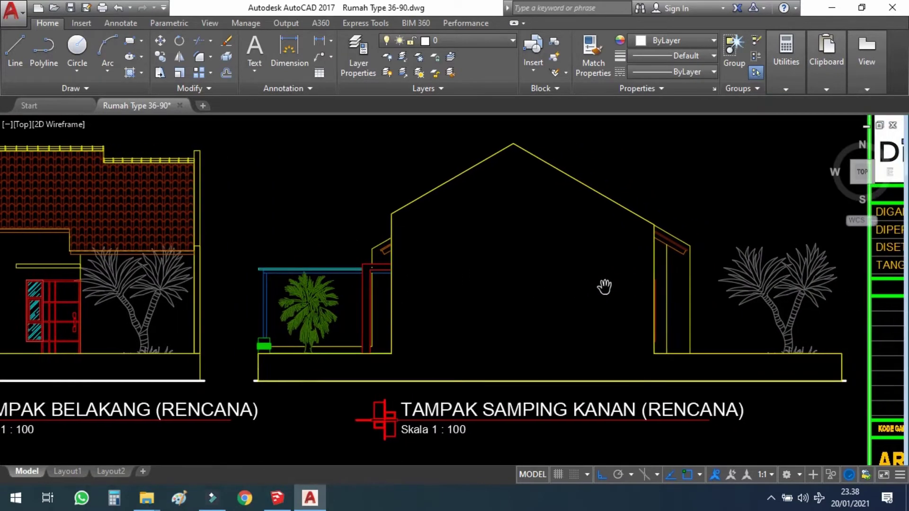
scroll(682, 249, down, 2)
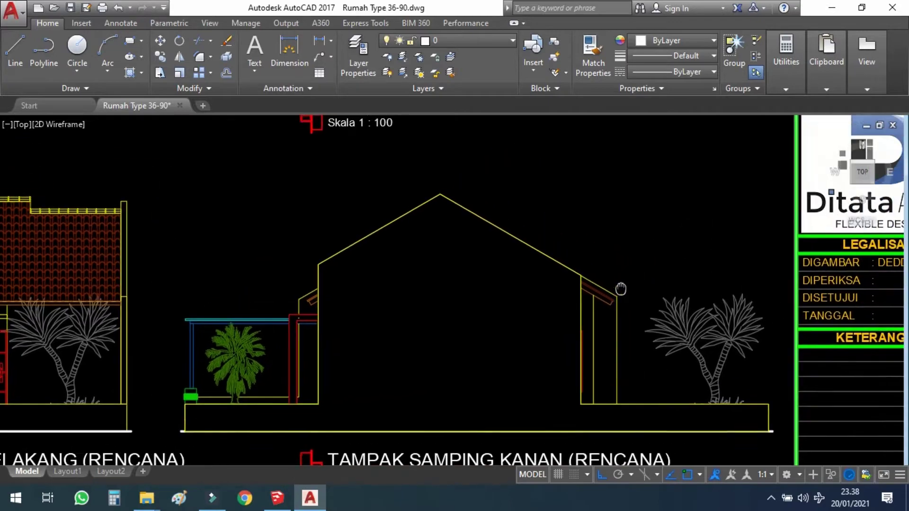
scroll(598, 281, down, 3)
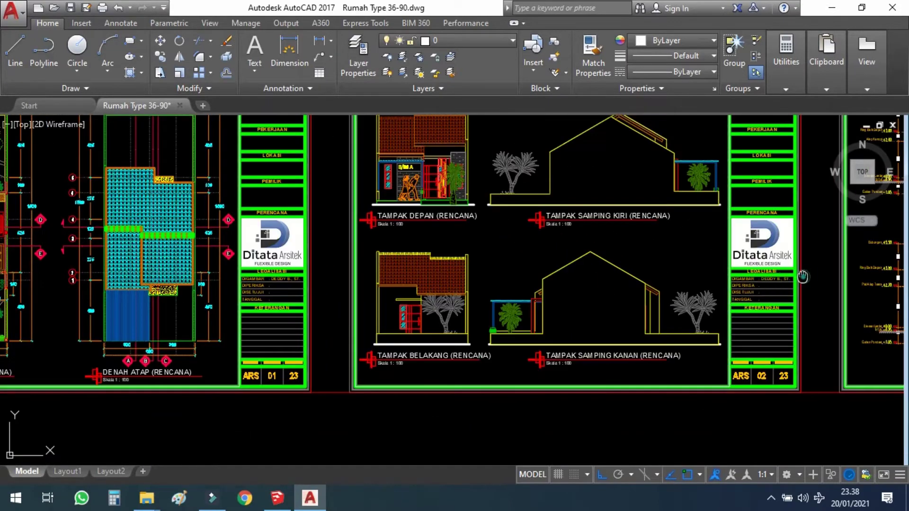
Go to sheet ARS 03 and examine section POTONGAN A-A, from the roof truss down to the foundations
mouse_move(799, 277)
middle_down()
mouse_move(624, 334)
mouse_move(599, 321)
middle_up()
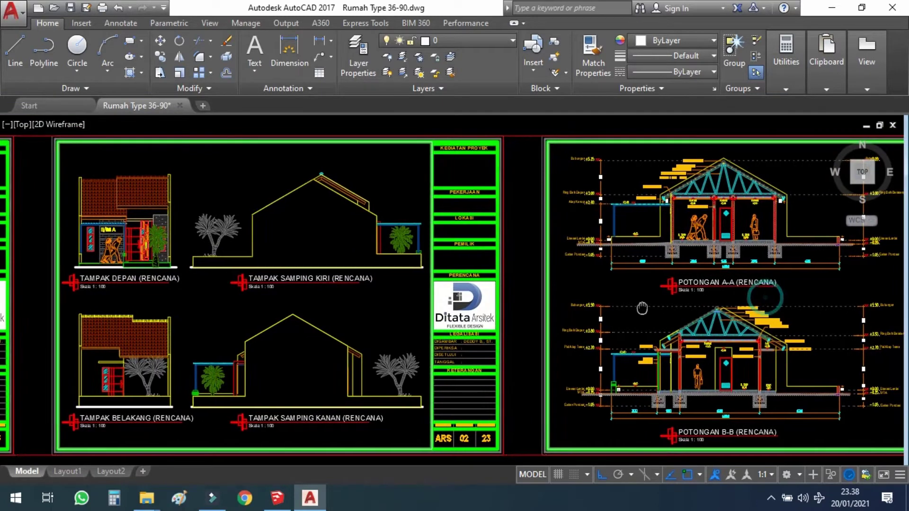
middle_drag(773, 294, 563, 296)
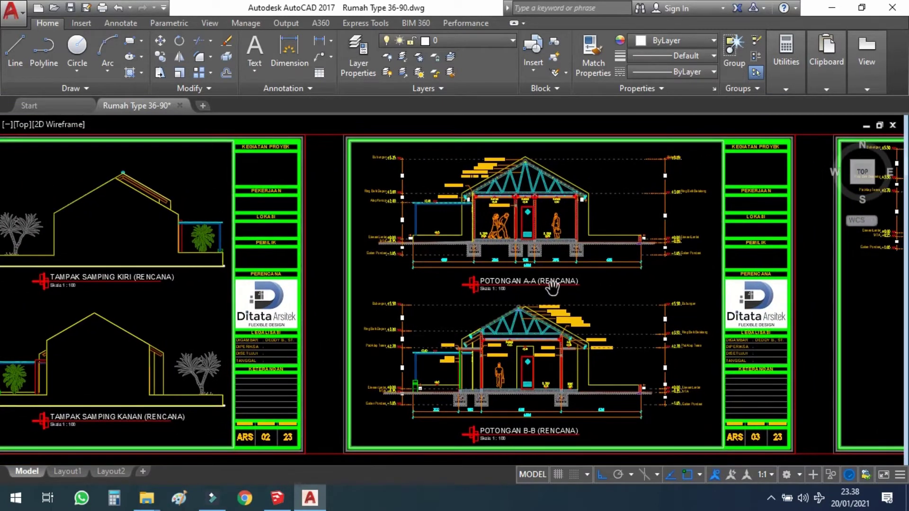
scroll(515, 246, up, 2)
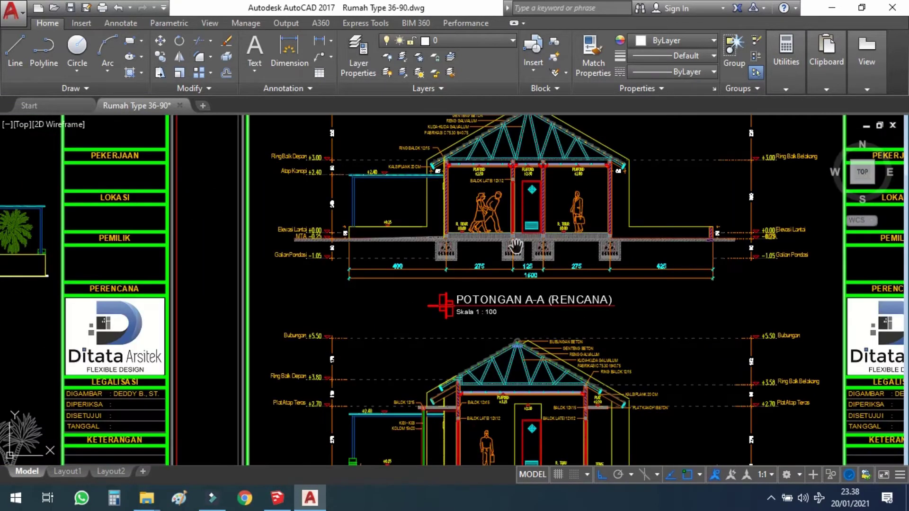
middle_drag(553, 205, 558, 247)
scroll(520, 226, up, 2)
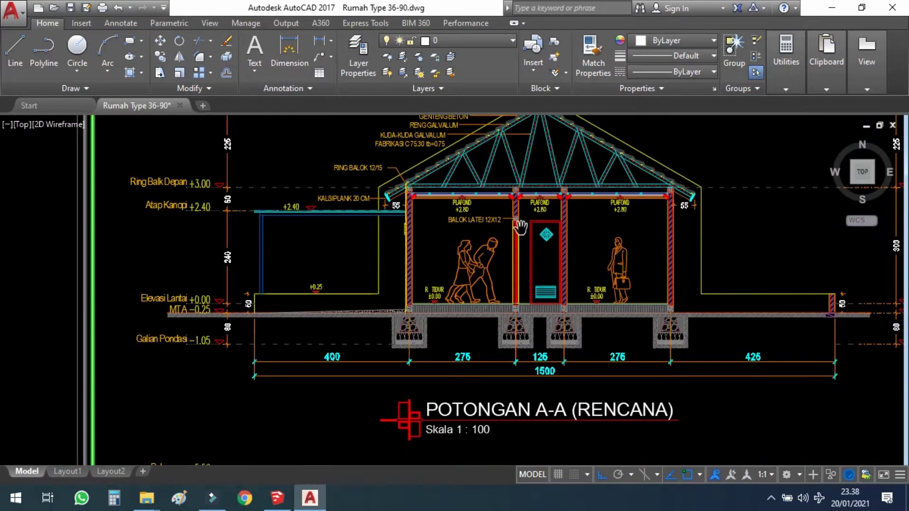
middle_drag(544, 227, 548, 267)
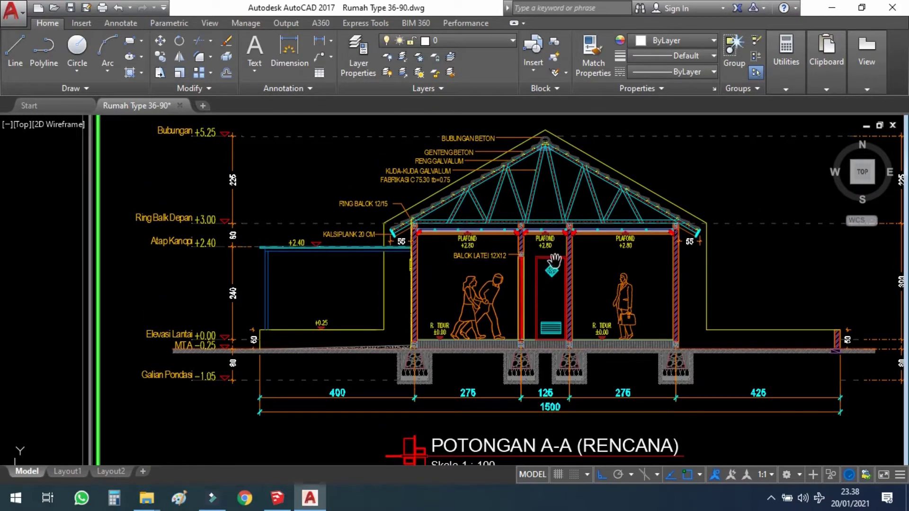
middle_drag(558, 254, 541, 290)
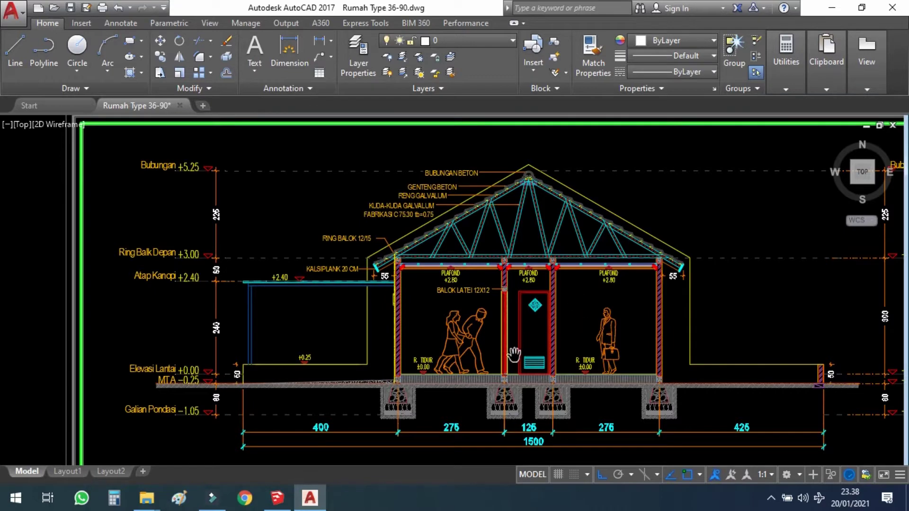
scroll(524, 330, down, 2)
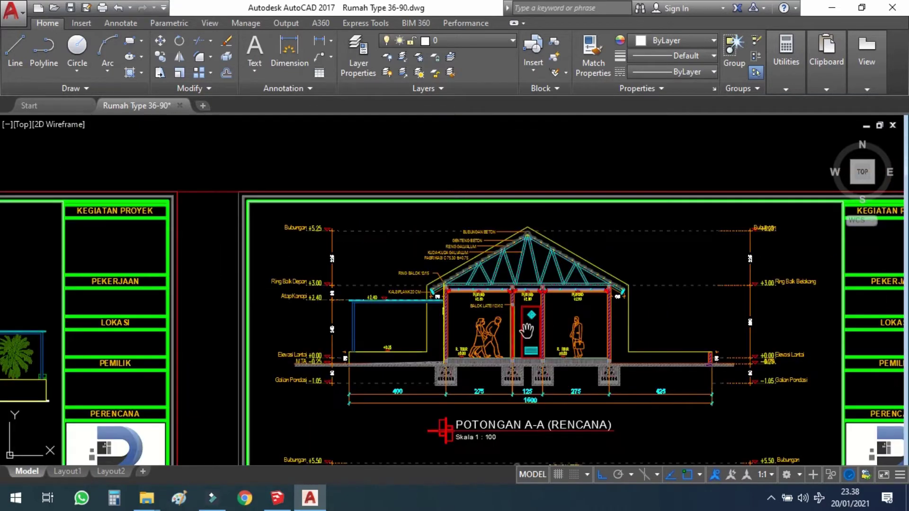
middle_drag(501, 374, 513, 326)
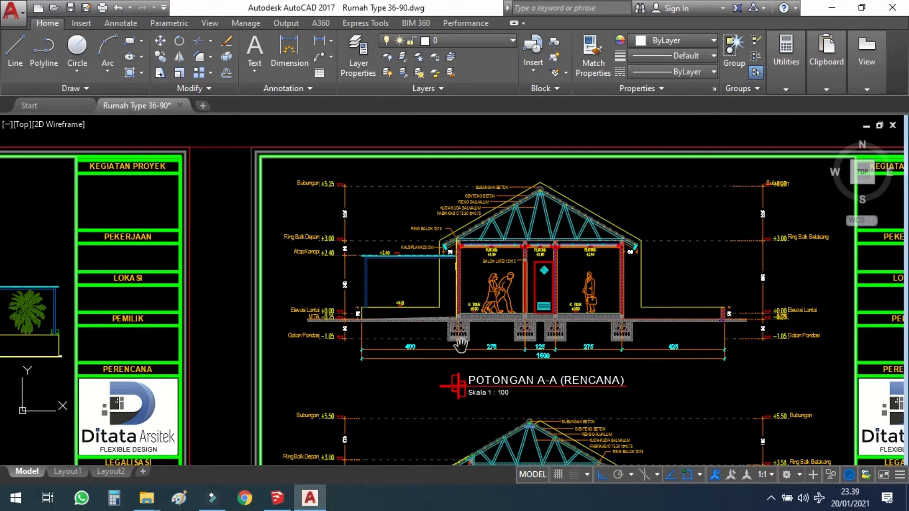
Return to the DENAH RUMAH floor plan and trace where section line A cuts through the house
middle_drag(478, 334, 677, 289)
scroll(677, 290, down, 4)
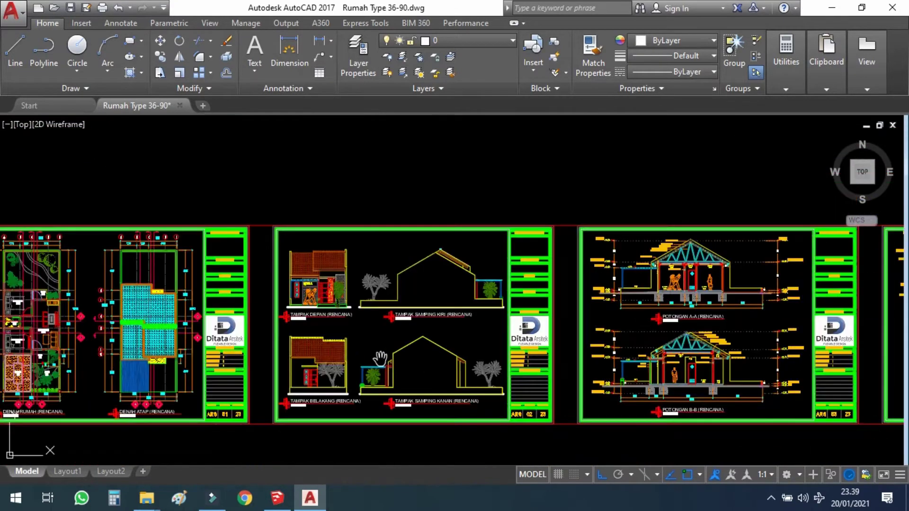
middle_drag(138, 393, 330, 352)
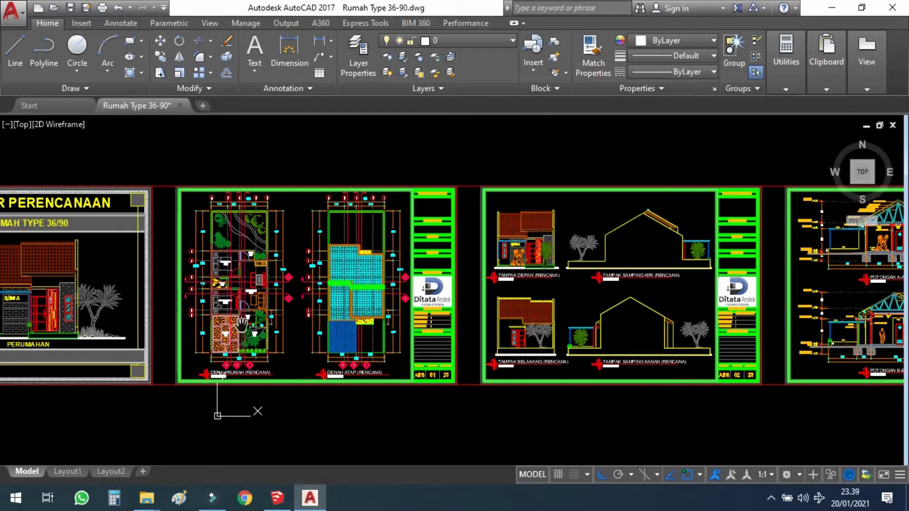
scroll(240, 323, up, 2)
scroll(239, 321, up, 2)
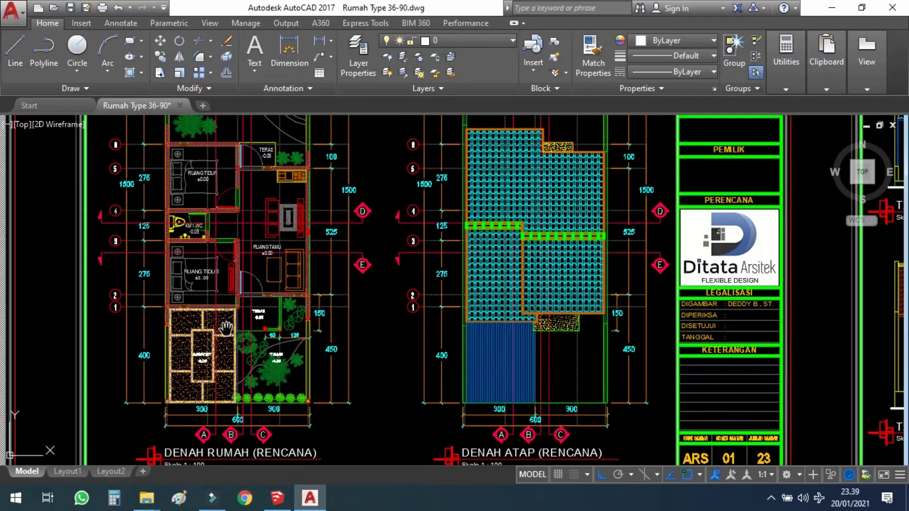
scroll(201, 444, up, 2)
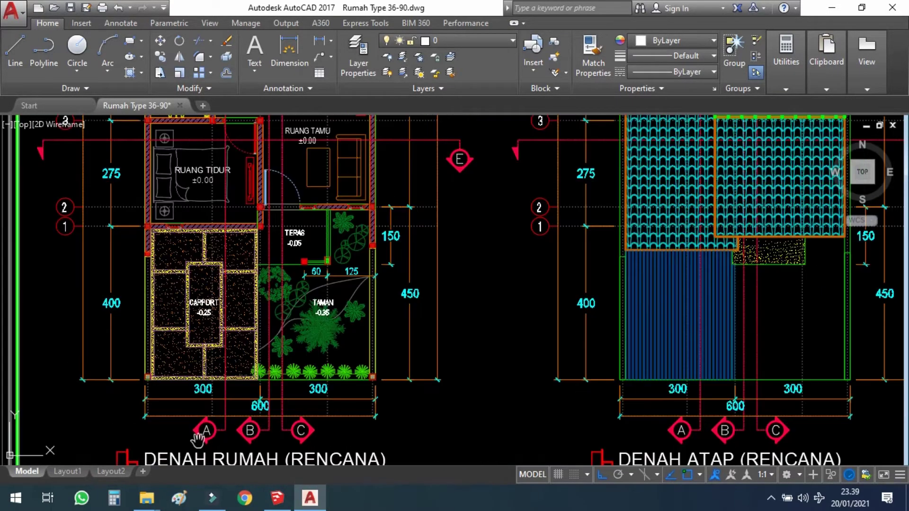
scroll(206, 430, up, 3)
scroll(206, 430, down, 5)
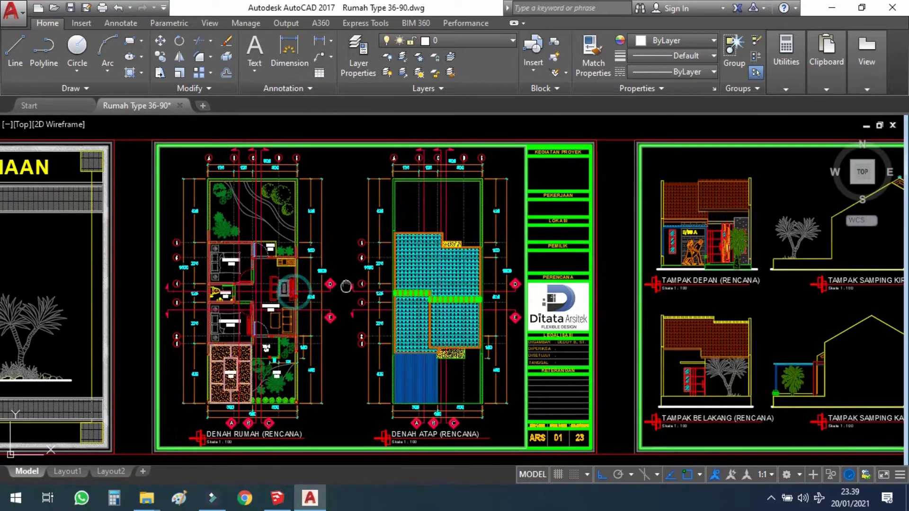
middle_drag(346, 286, 347, 289)
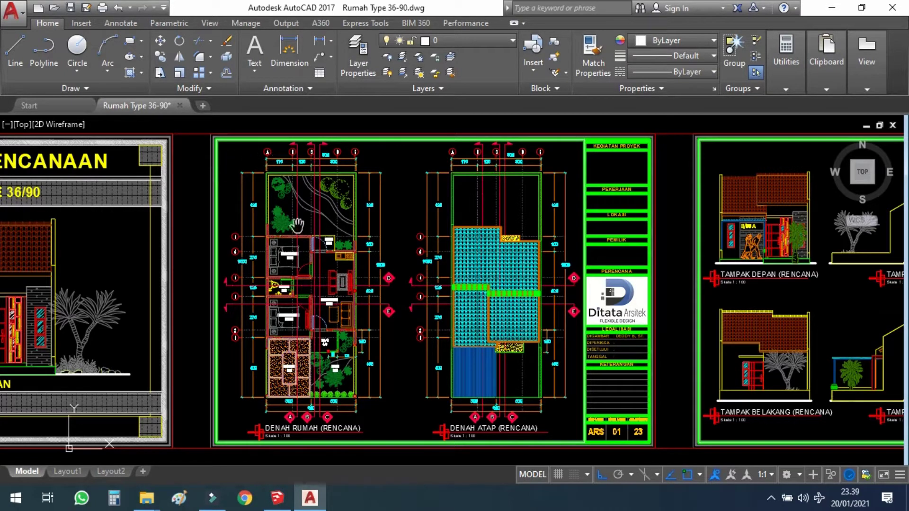
Go back to section POTONGAN A-A and examine its level marks, roof and beam notes, ceiling heights and foundation depth
drag(640, 253, 388, 256)
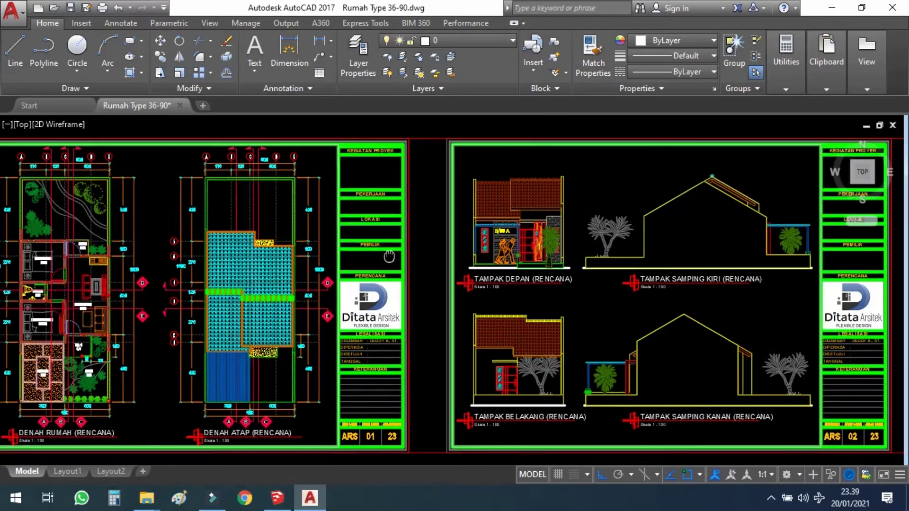
drag(777, 264, 573, 249)
mouse_move(759, 284)
mouse_down()
mouse_move(727, 269)
mouse_move(500, 276)
mouse_up()
scroll(677, 213, up, 4)
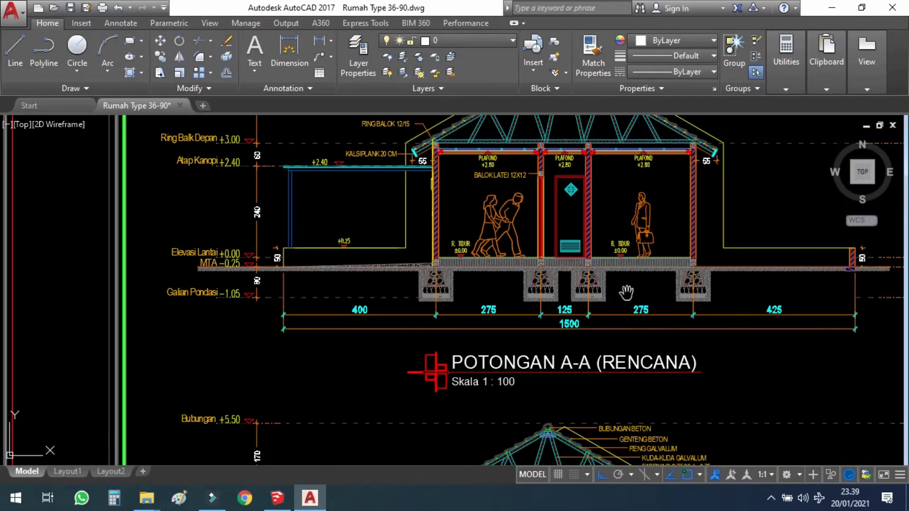
drag(661, 229, 613, 316)
mouse_move(623, 282)
mouse_down()
mouse_move(587, 312)
mouse_move(535, 300)
mouse_up()
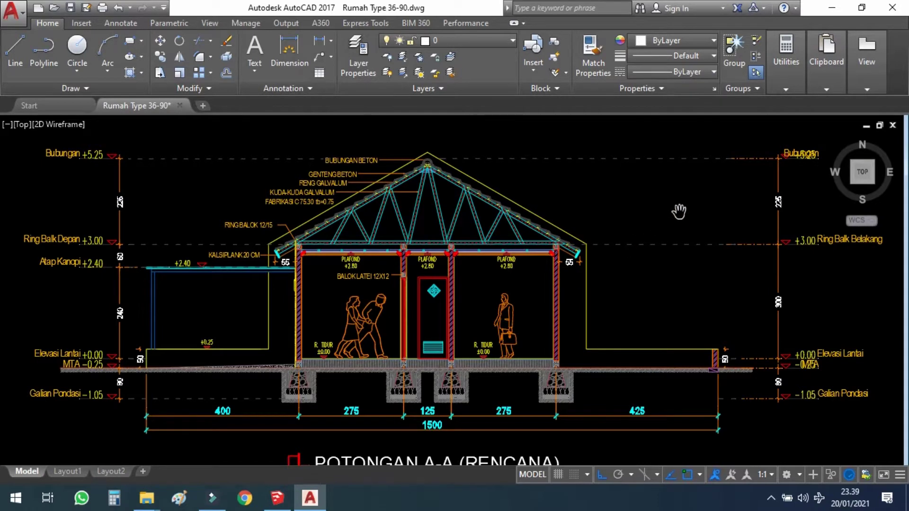
drag(679, 205, 674, 229)
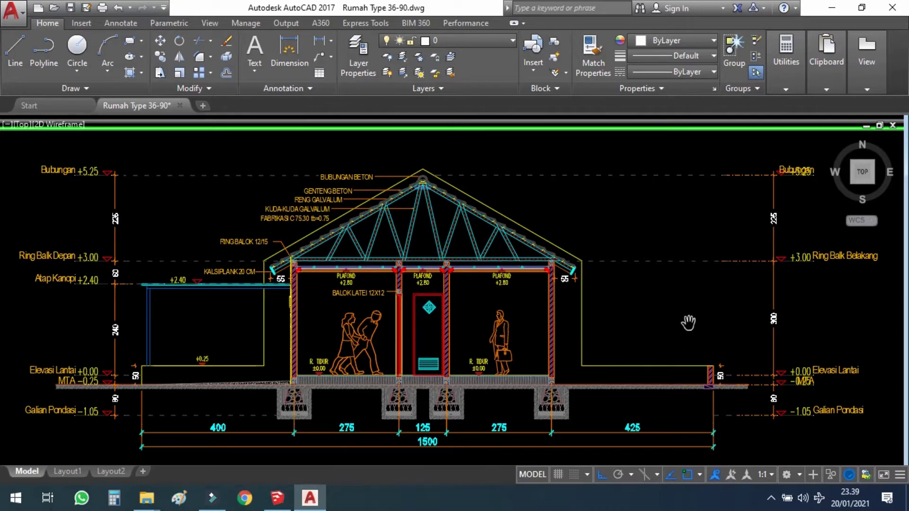
drag(687, 320, 665, 310)
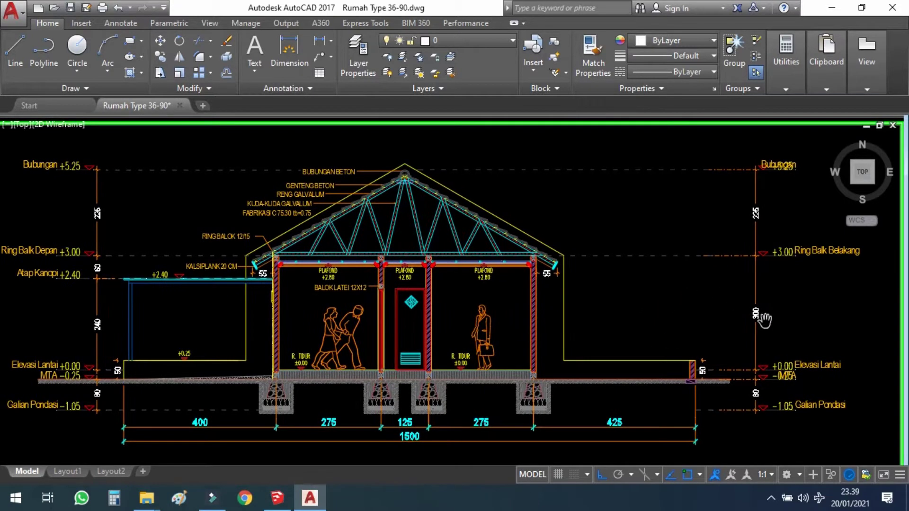
Examine the rear level marks of section POTONGAN A-A, from Ring Balk Belakang down to Galian Pondasi, and the rear boundary wall
scroll(825, 362, up, 2)
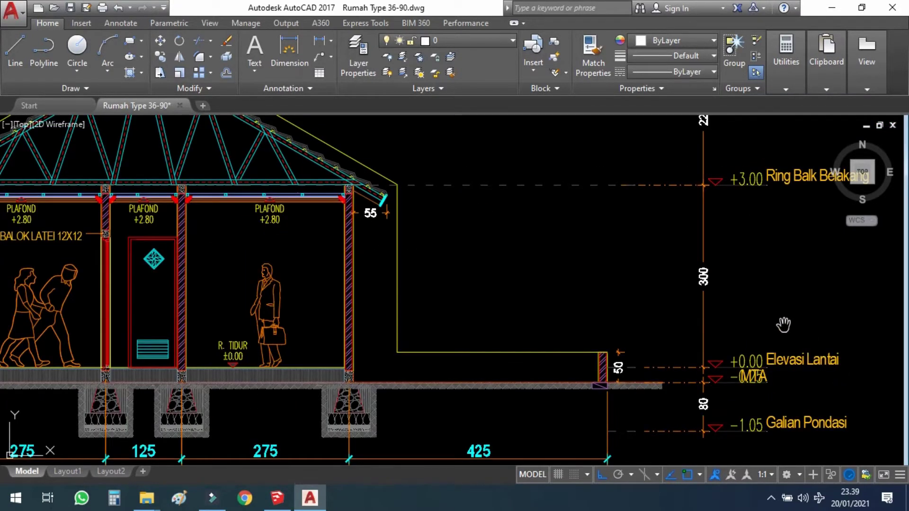
drag(783, 324, 716, 306)
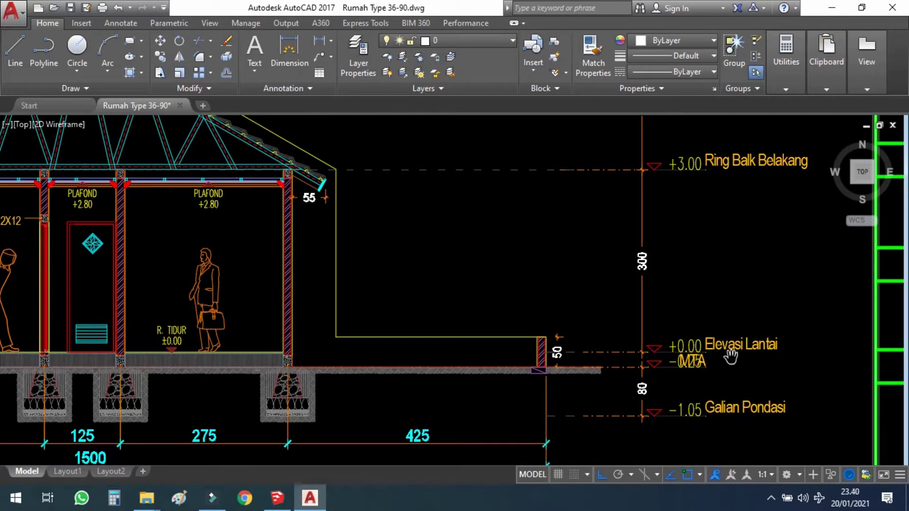
scroll(730, 356, up, 2)
scroll(711, 362, down, 2)
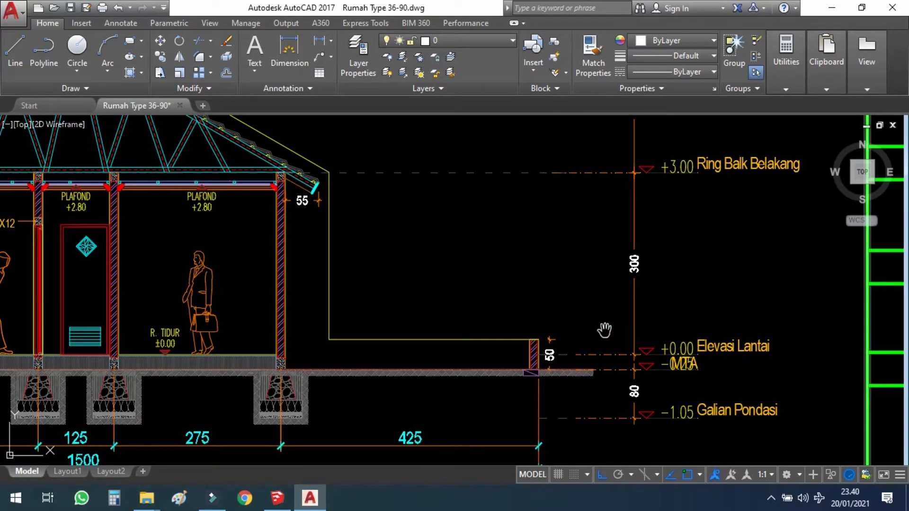
drag(578, 259, 582, 268)
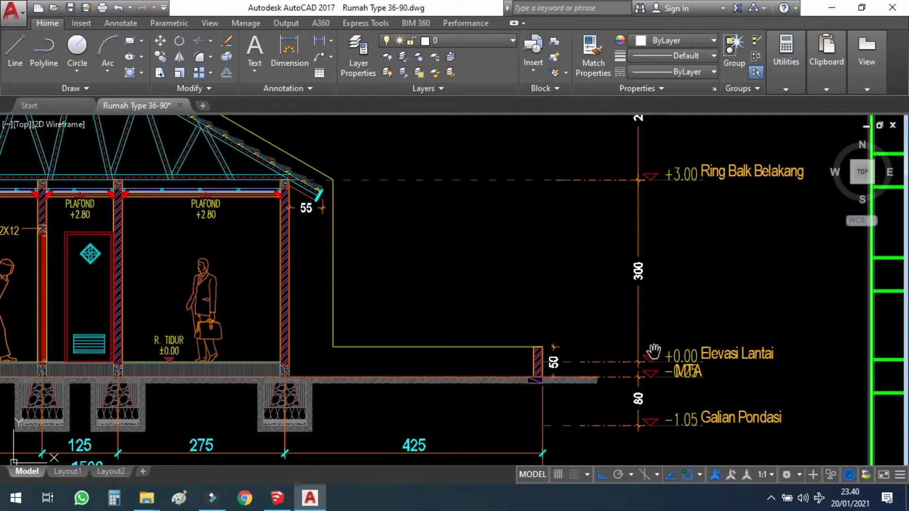
drag(620, 288, 623, 309)
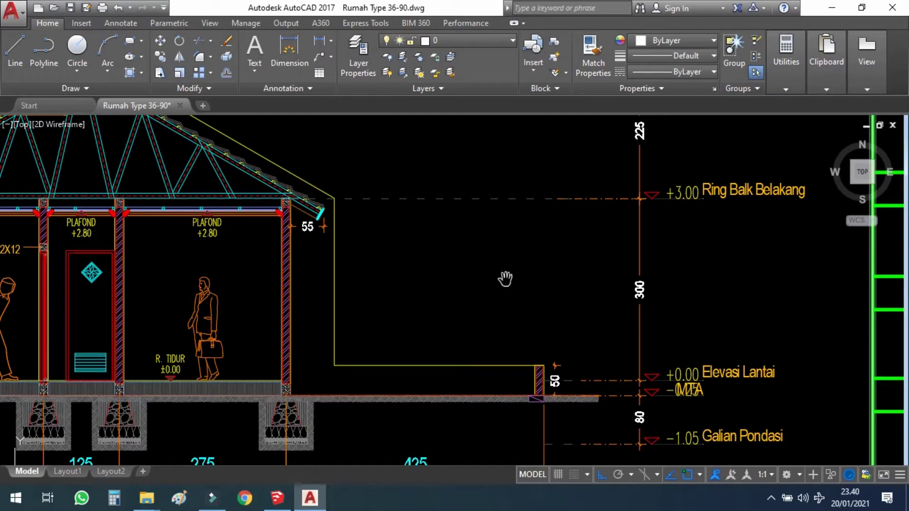
drag(505, 278, 665, 280)
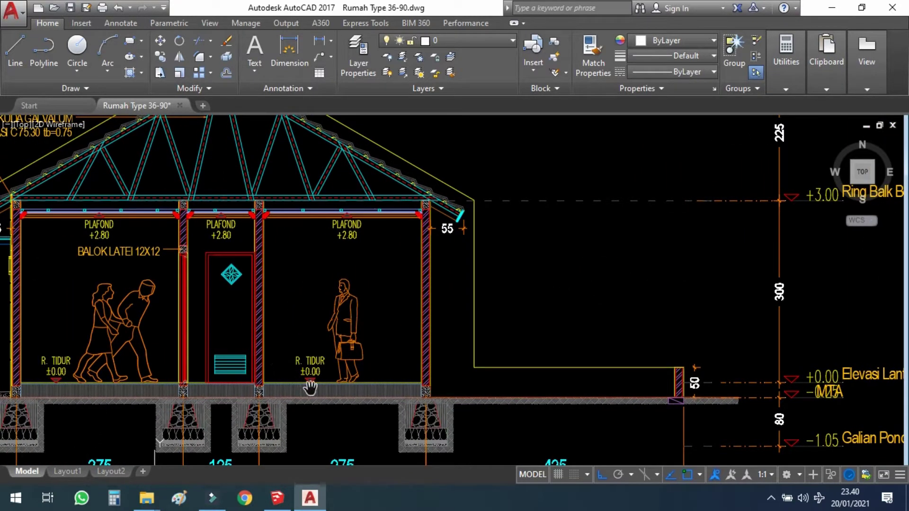
Go to section POTONGAN B-B on the same sheet and examine it from the roof ridge down to the foundations
scroll(467, 349, down, 2)
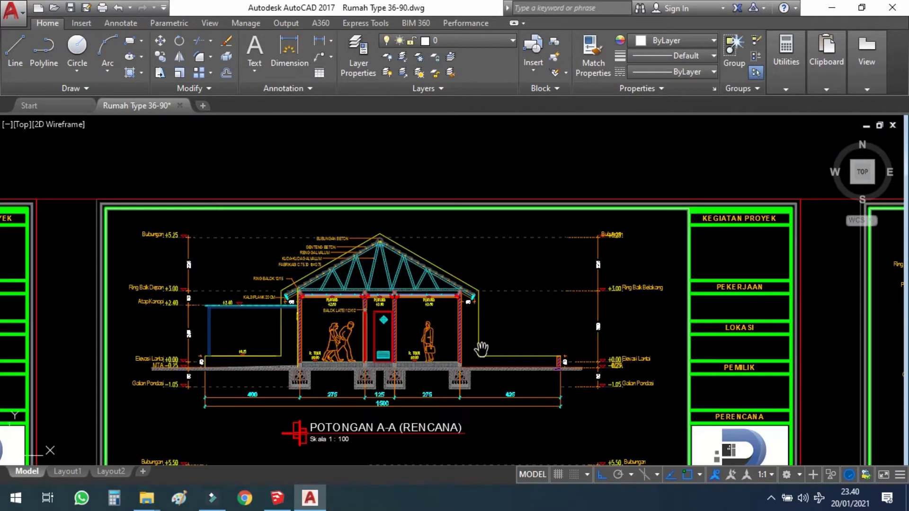
drag(473, 355, 472, 323)
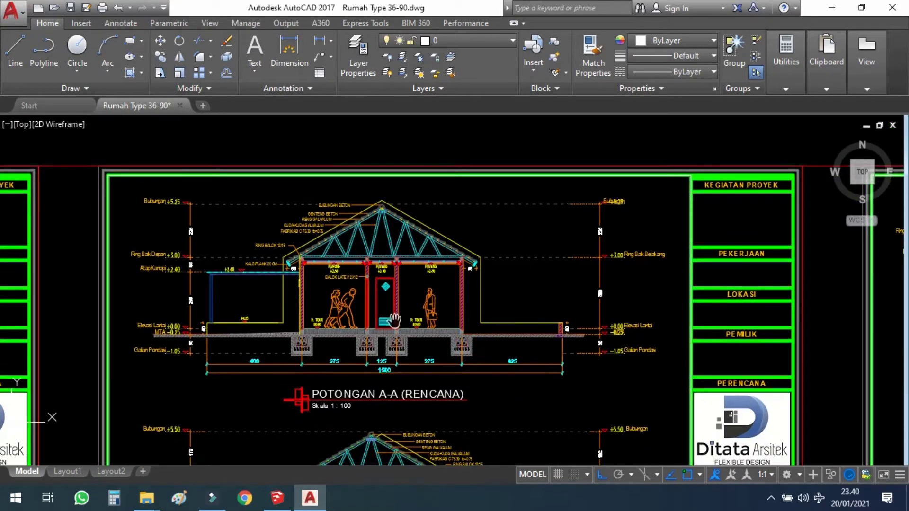
drag(397, 313, 401, 262)
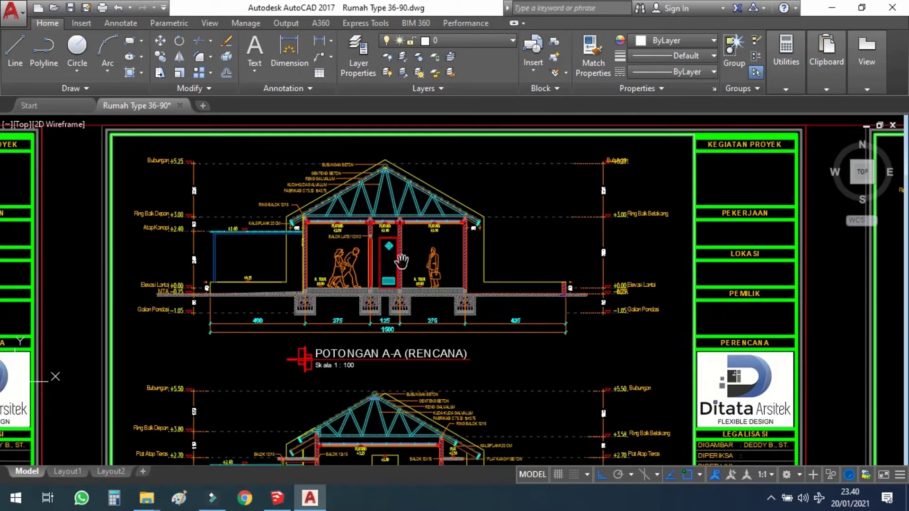
drag(389, 354, 388, 247)
scroll(388, 377, up, 3)
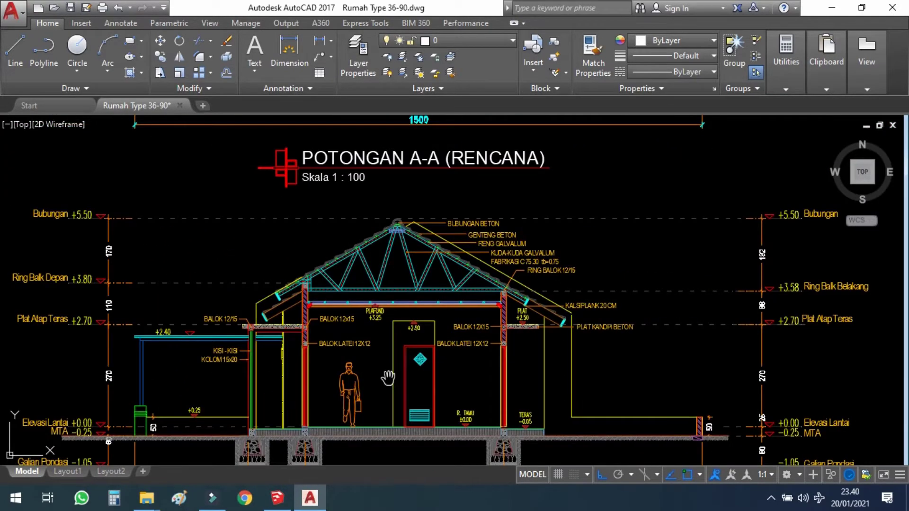
drag(388, 377, 412, 314)
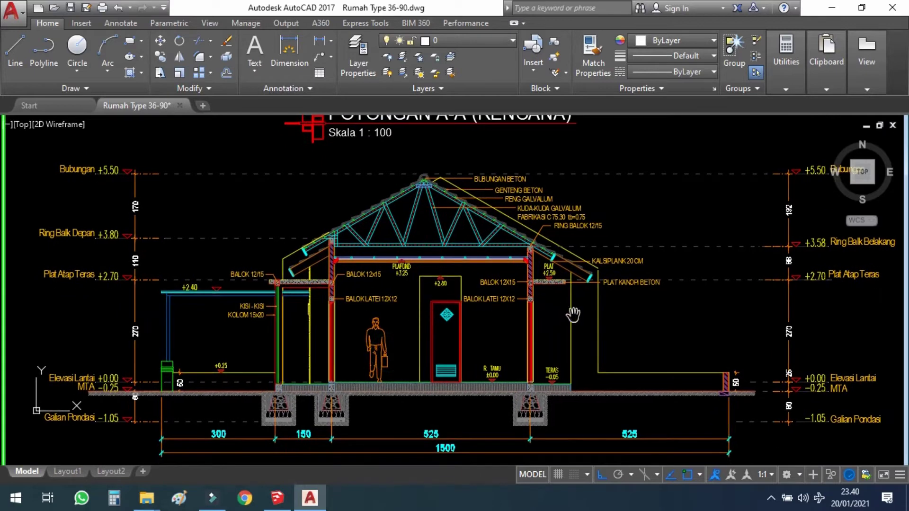
drag(575, 320, 534, 304)
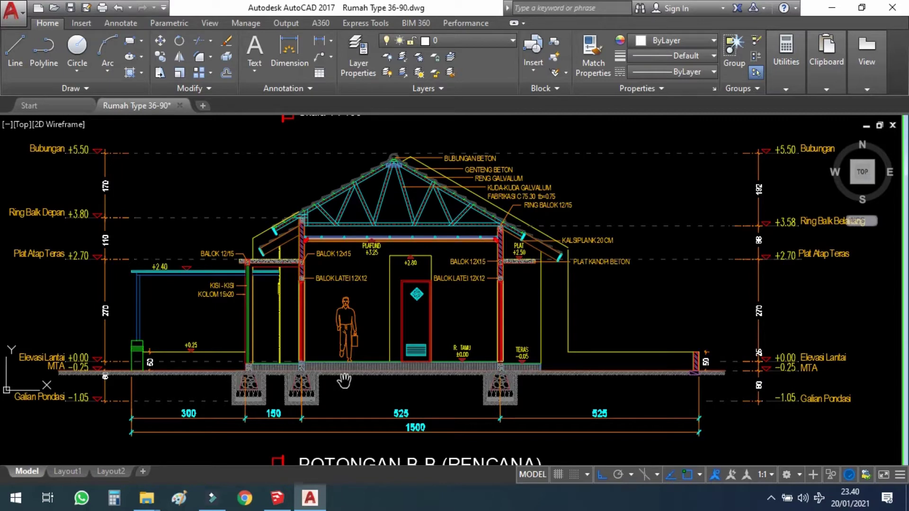
Examine the foundations, floor levels and horizontal dimensions at the front of section POTONGAN B-B
scroll(459, 389, up, 2)
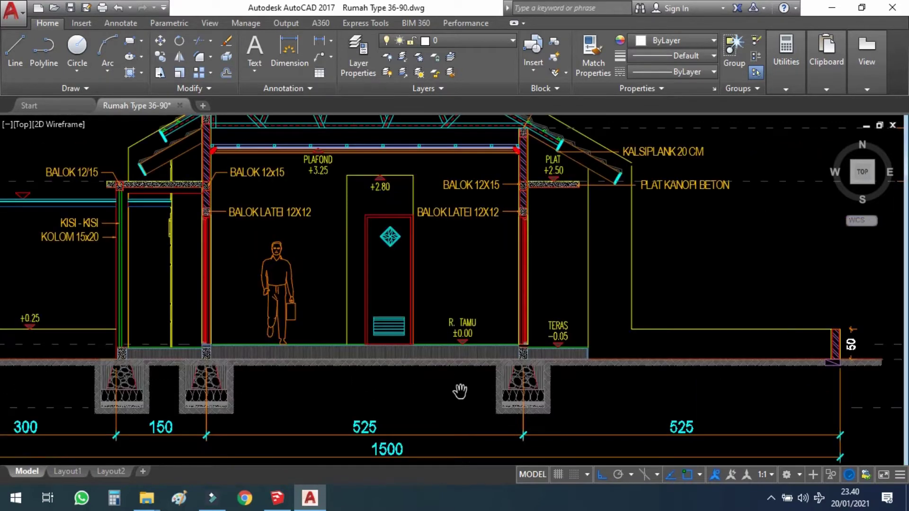
drag(403, 383, 515, 369)
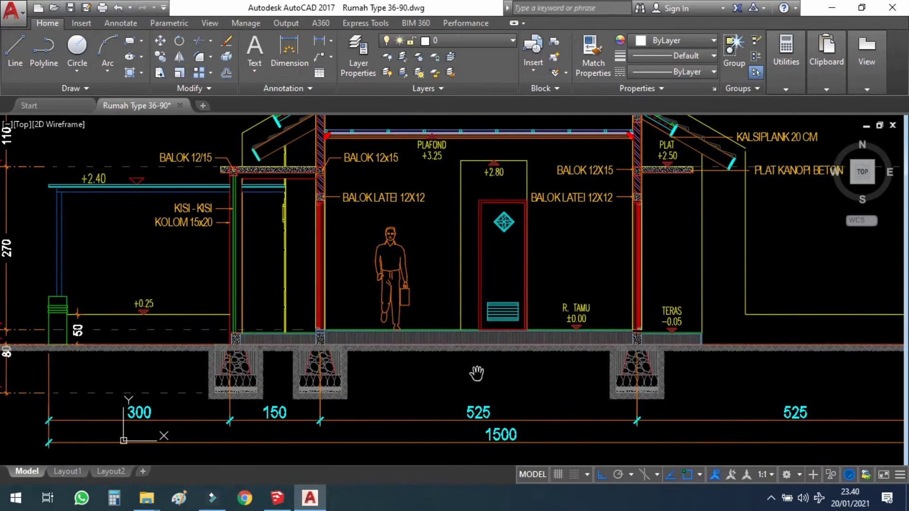
scroll(179, 393, up, 2)
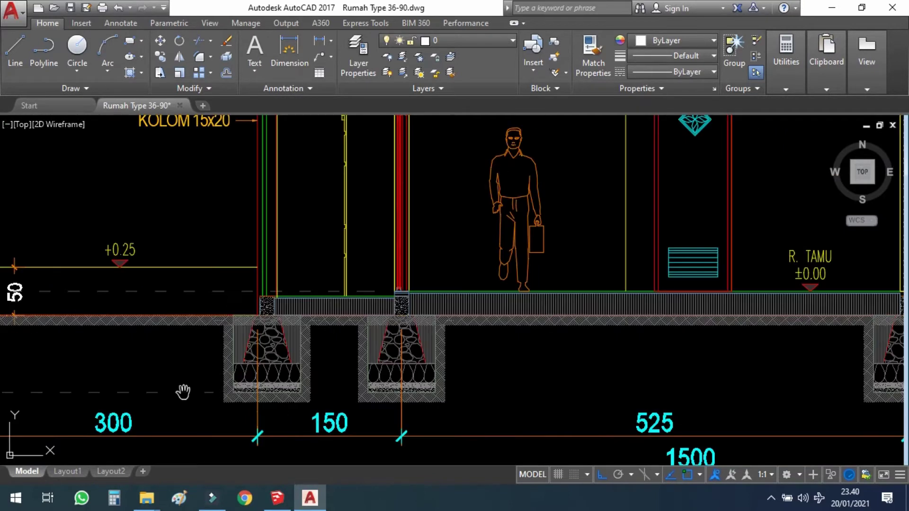
drag(212, 347, 403, 331)
drag(324, 348, 368, 341)
scroll(482, 337, down, 2)
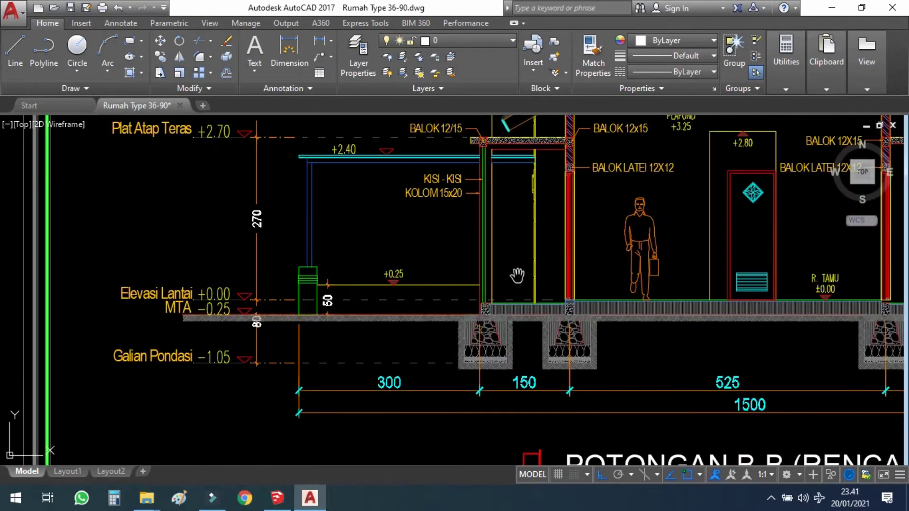
Trace section POTONGAN B-B from the front canopy to the rear terrace, examining its beams, lintels, canopy slabs and ceiling height
drag(517, 276, 483, 330)
drag(563, 297, 496, 319)
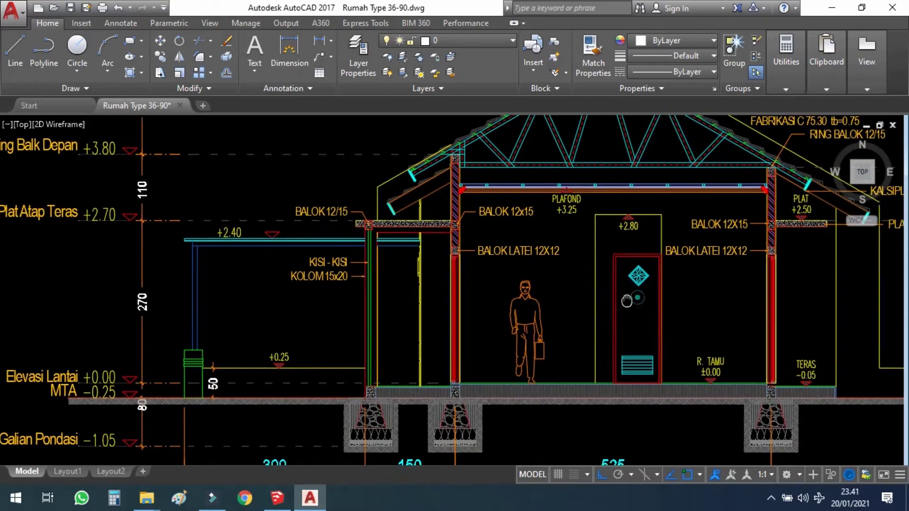
mouse_move(603, 299)
mouse_down()
mouse_move(567, 314)
mouse_move(585, 303)
mouse_move(574, 310)
mouse_up()
drag(700, 303, 636, 323)
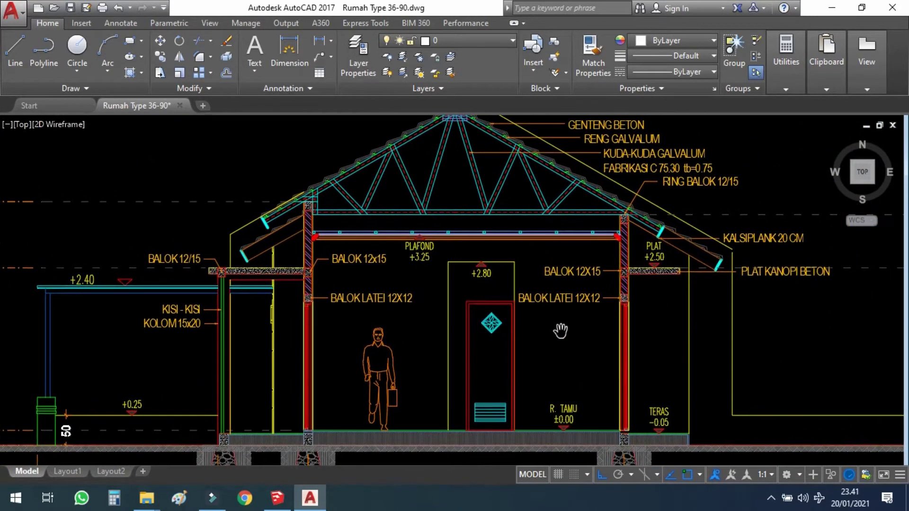
drag(586, 307, 585, 330)
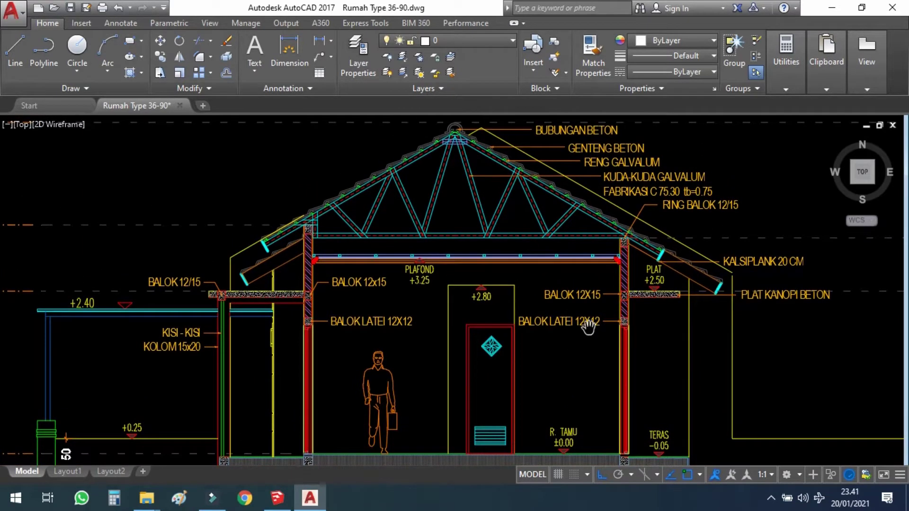
scroll(554, 307, down, 2)
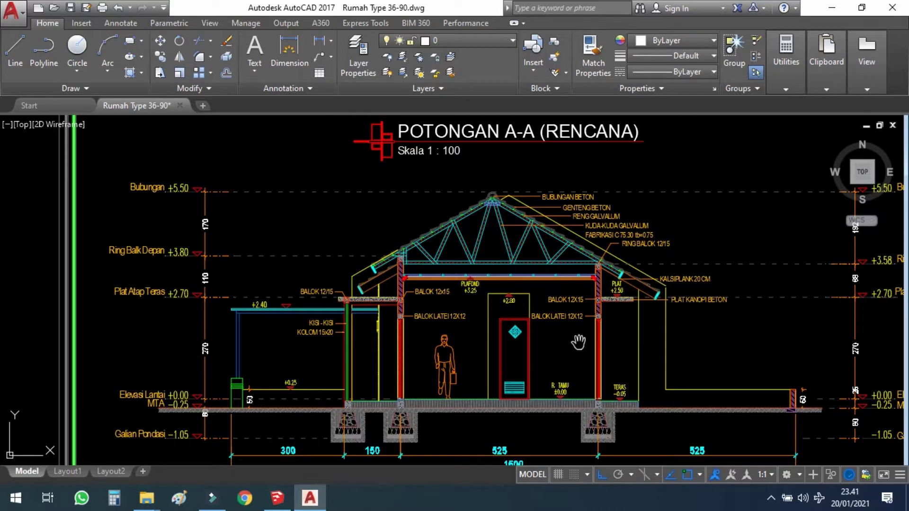
Examine the roof of section POTONGAN B-B closely: ridge, concrete tiles, galvalum battens and truss, ring beam and Kalsiplank notes
scroll(578, 341, up, 2)
scroll(573, 344, up, 1)
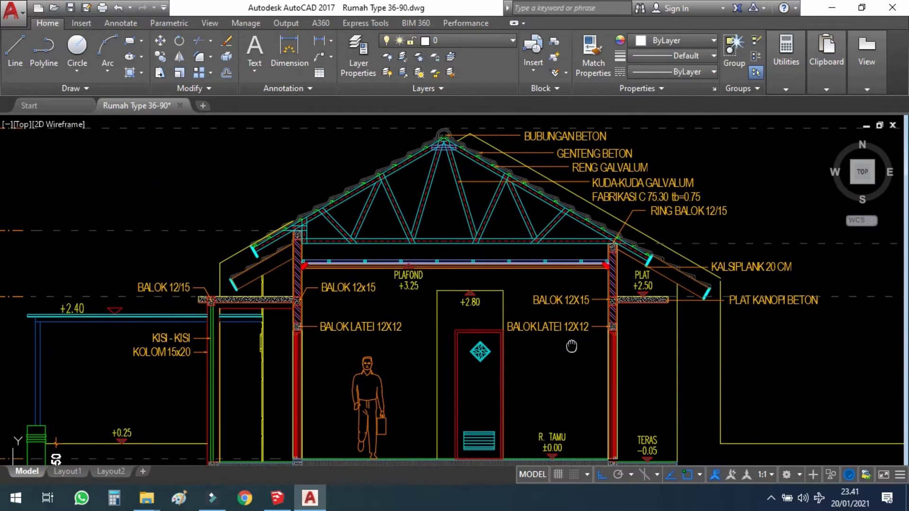
middle_drag(571, 346, 571, 348)
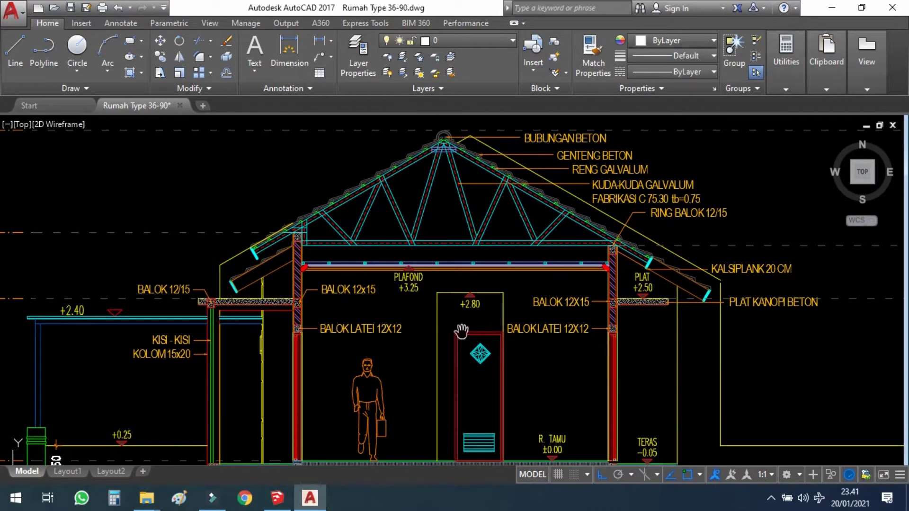
middle_drag(486, 232, 488, 240)
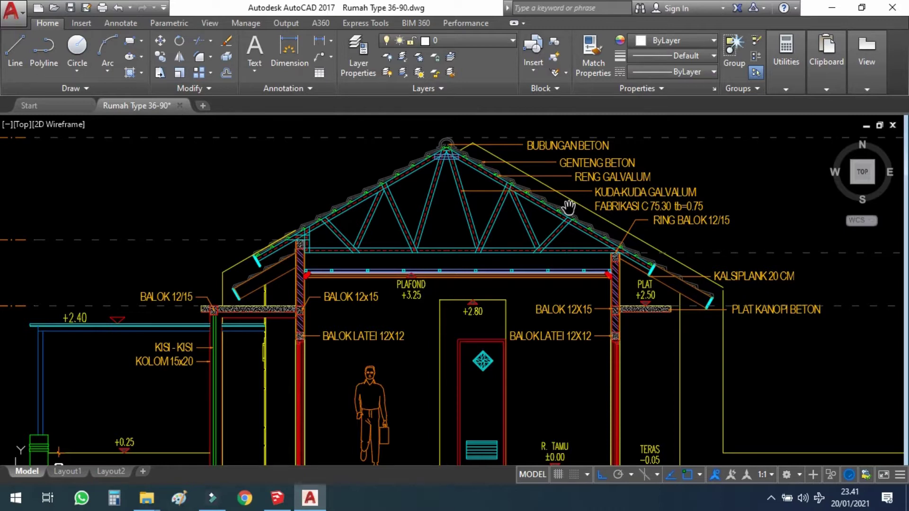
scroll(639, 198, up, 2)
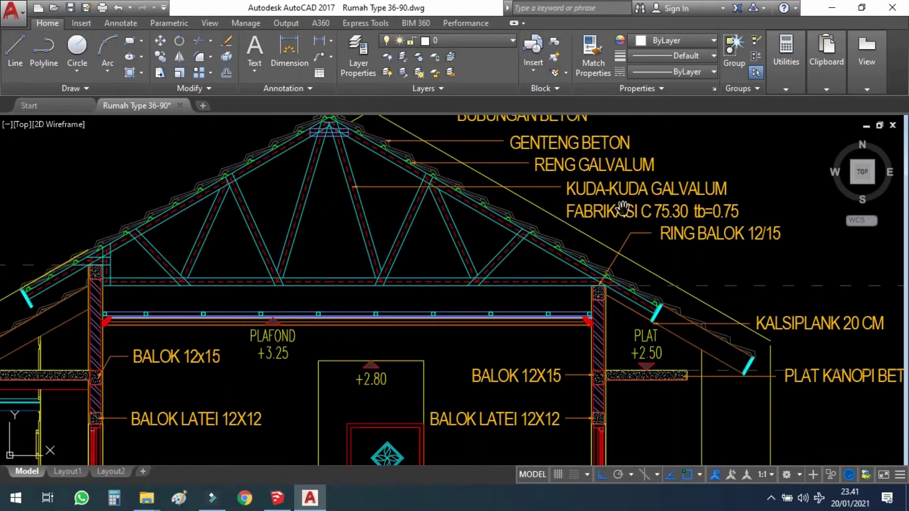
drag(534, 223, 548, 268)
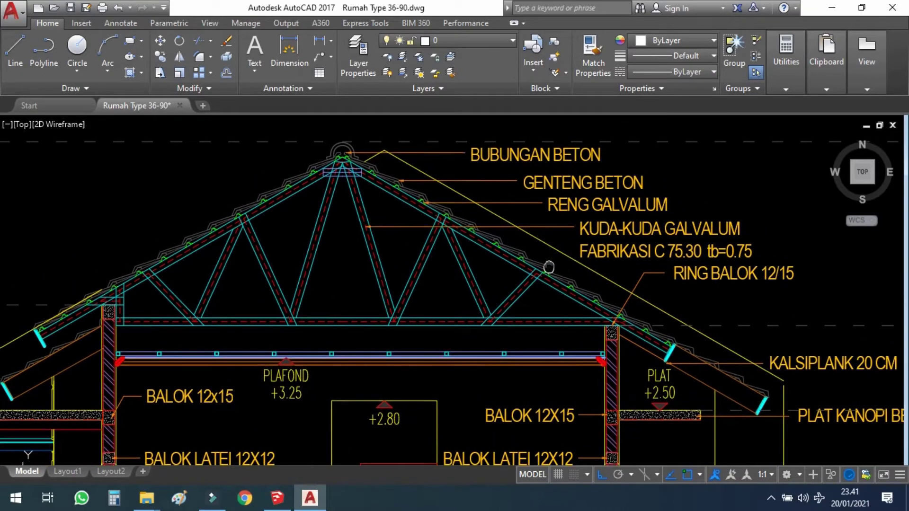
scroll(548, 260, down, 4)
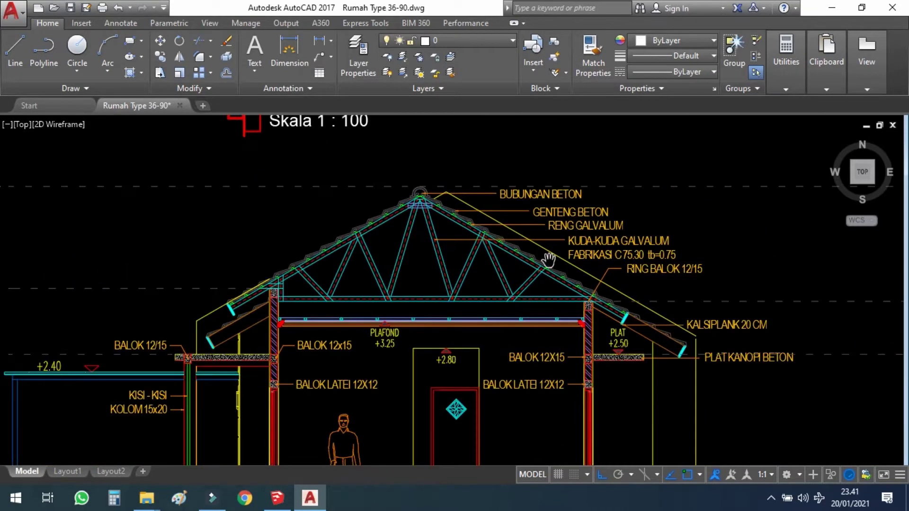
Review sheet ARS 03 as a whole, comparing sections POTONGAN A-A and POTONGAN B-B
scroll(548, 259, down, 2)
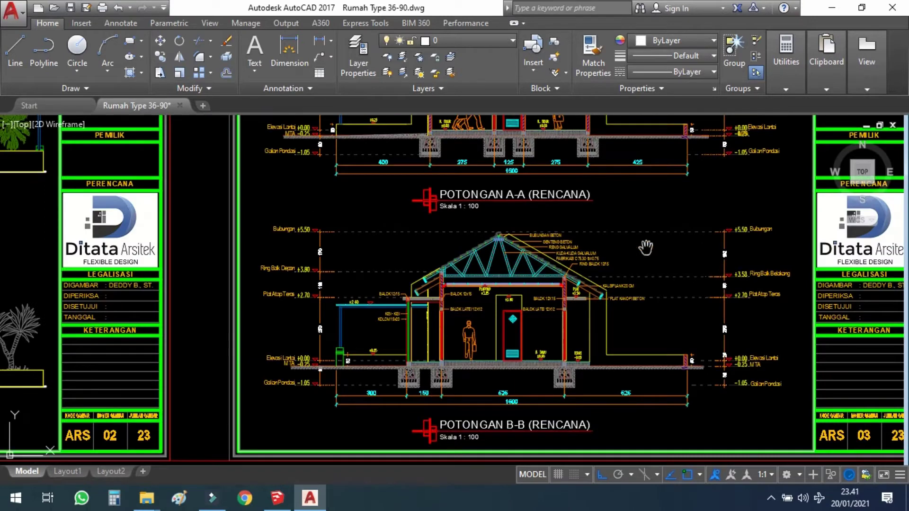
mouse_move(669, 243)
mouse_down()
mouse_move(500, 269)
mouse_move(548, 246)
mouse_up()
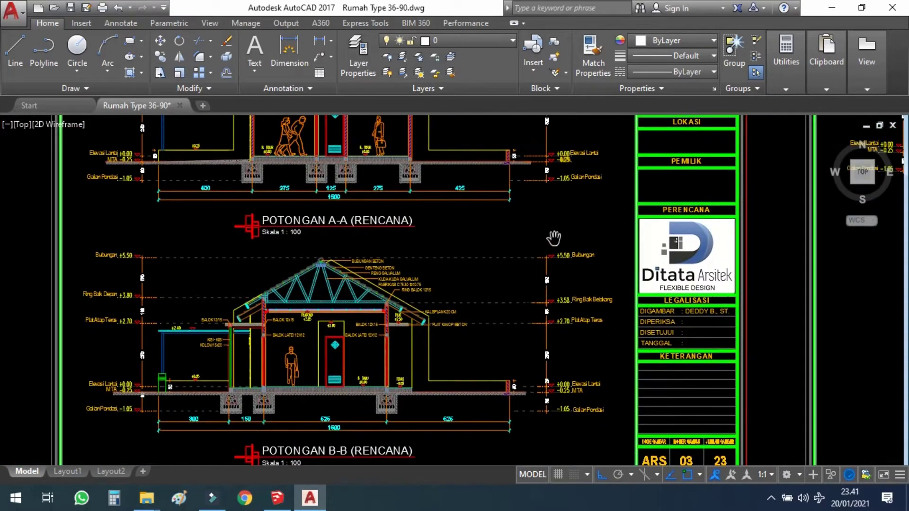
scroll(488, 238, down, 2)
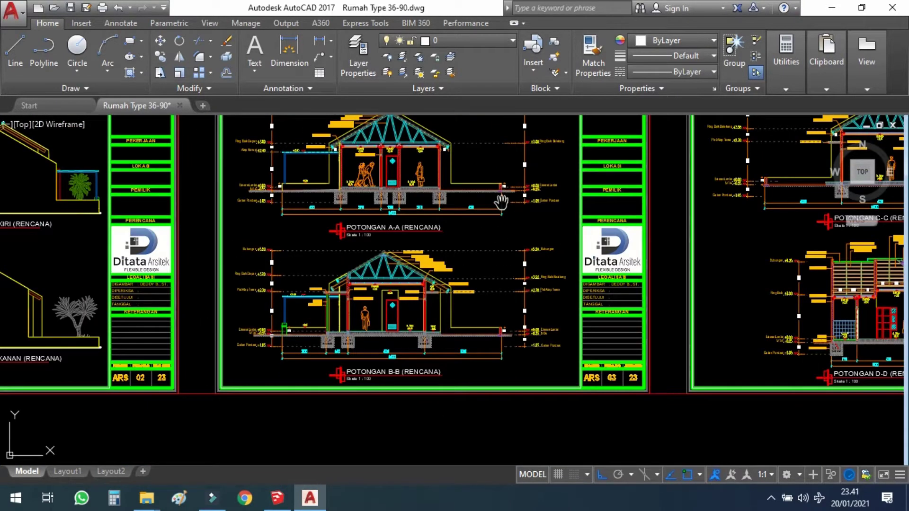
mouse_move(498, 204)
mouse_down()
mouse_move(453, 251)
mouse_move(429, 245)
mouse_up()
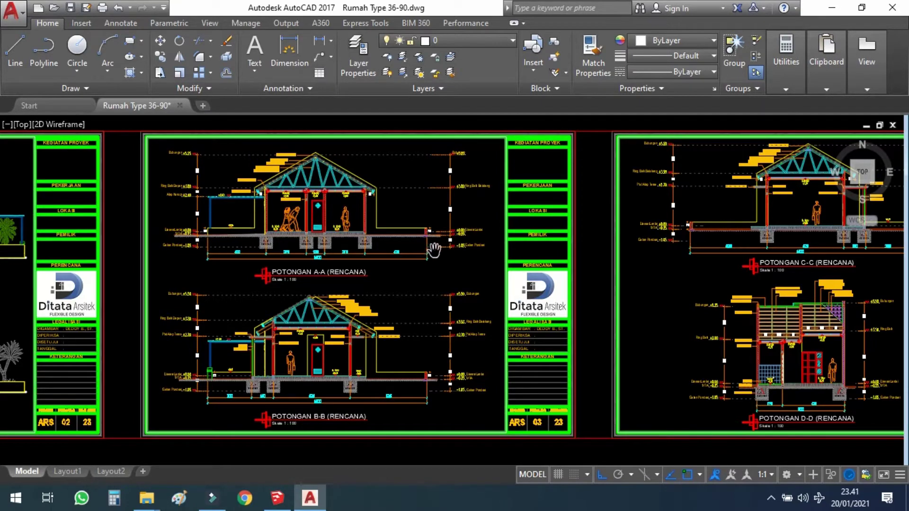
scroll(348, 412, up, 2)
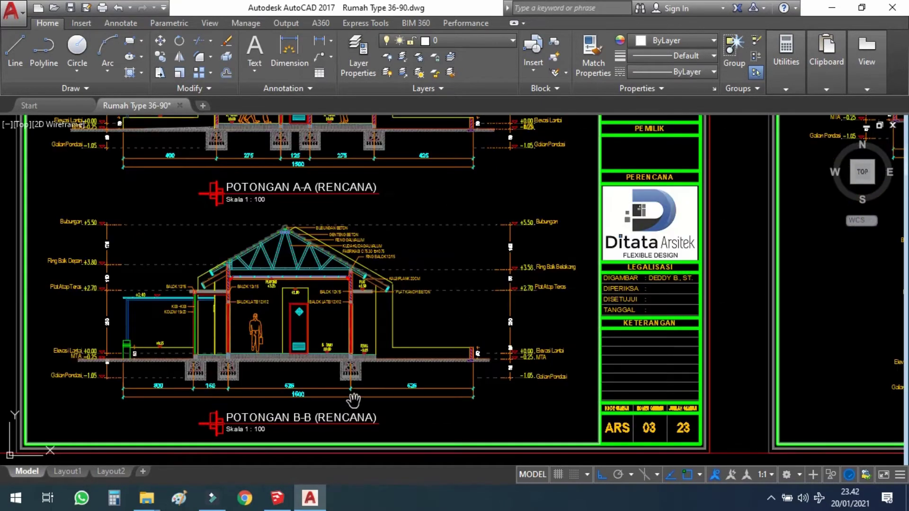
scroll(353, 400, down, 2)
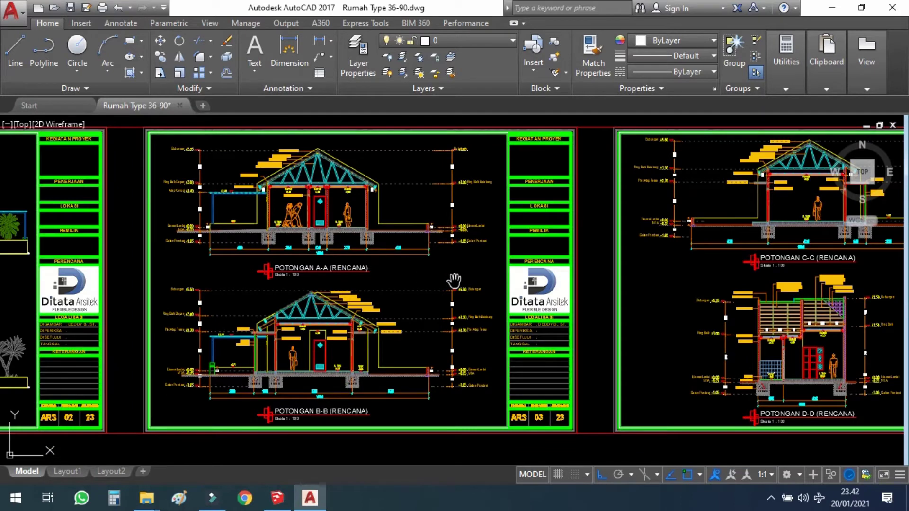
Go to sheet ARS 04 and view section POTONGAN C-C in full, with its notes, level marks and dimensions
mouse_move(661, 278)
mouse_down()
mouse_move(497, 310)
mouse_move(489, 310)
mouse_move(530, 297)
mouse_move(465, 286)
mouse_up()
scroll(528, 279, down, 2)
scroll(545, 350, up, 2)
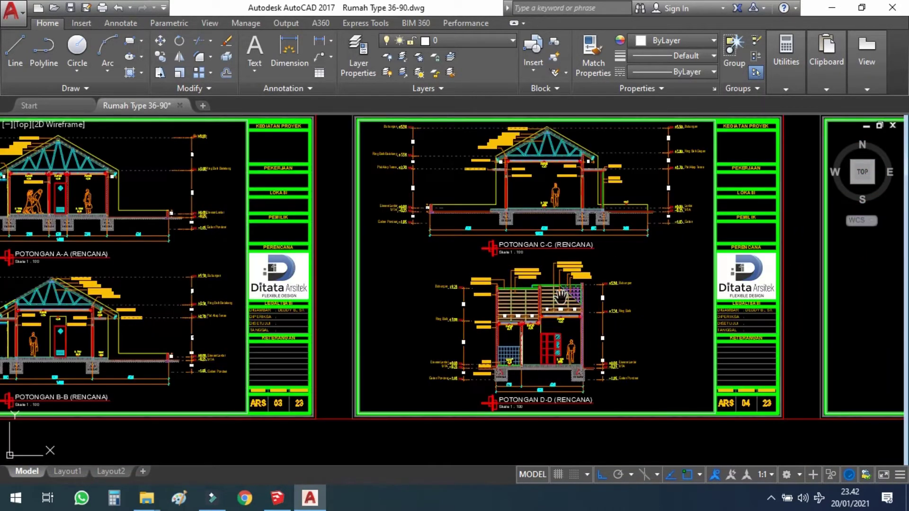
mouse_move(587, 262)
mouse_down()
mouse_move(558, 292)
mouse_move(532, 284)
mouse_up()
scroll(489, 156, up, 5)
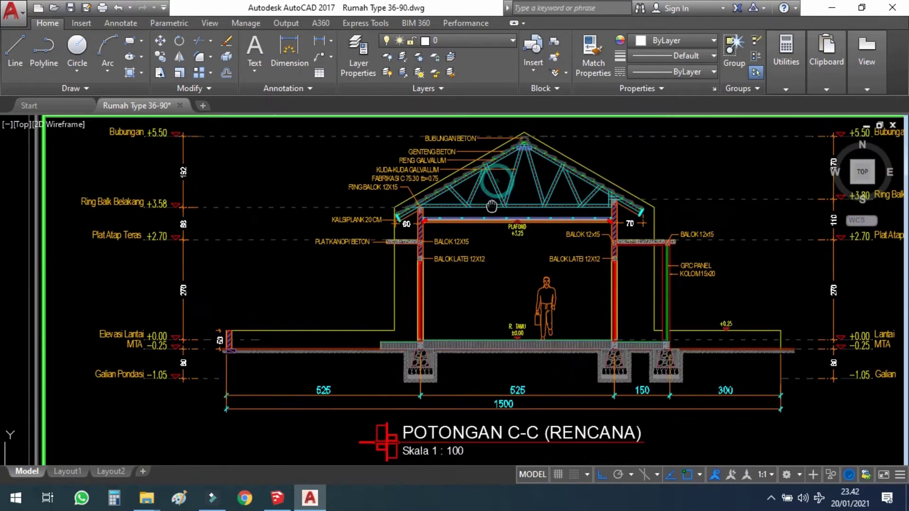
scroll(489, 220, down, 3)
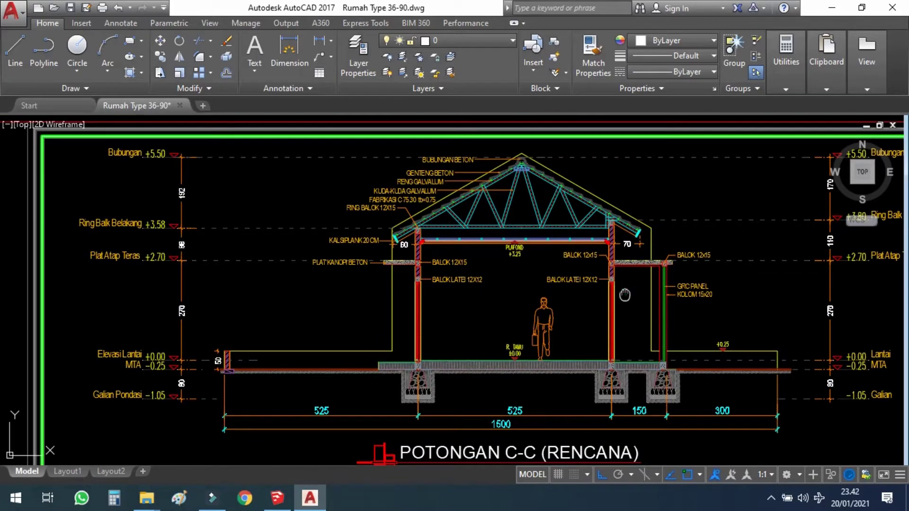
Go from sheet ARS 04 to section POTONGAN E-E and examine its roof framing, ceilings, ring beams, level marks and foundations
scroll(590, 291, down, 1)
scroll(590, 291, down, 3)
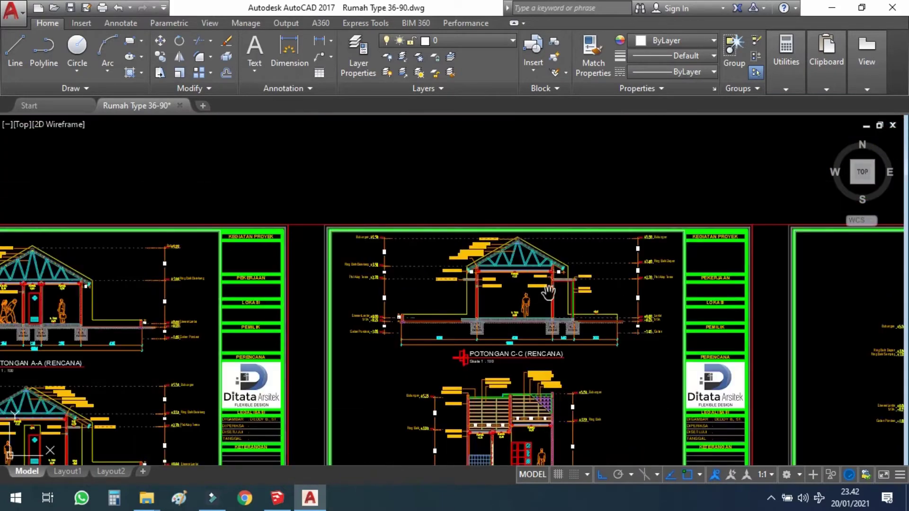
scroll(509, 275, up, 1)
mouse_move(714, 310)
mouse_down()
mouse_move(643, 279)
mouse_move(600, 277)
mouse_up()
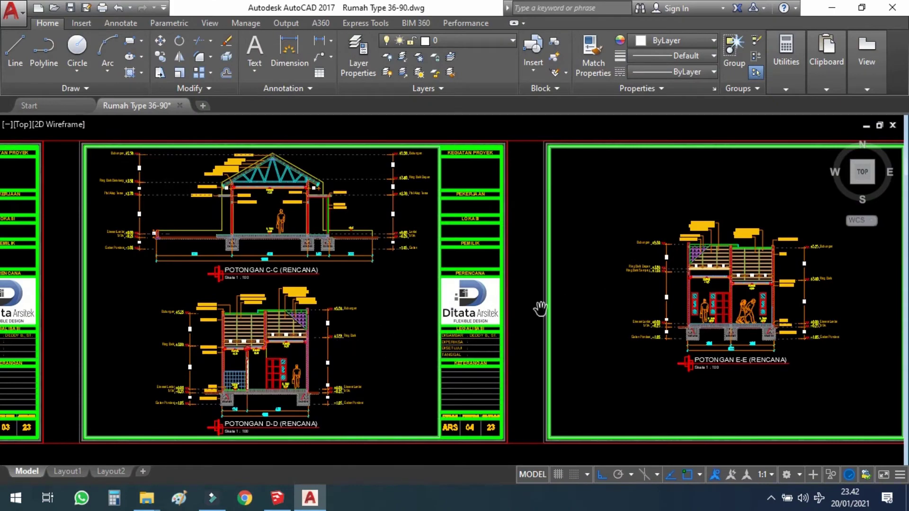
scroll(743, 297, up, 4)
scroll(615, 310, up, 1)
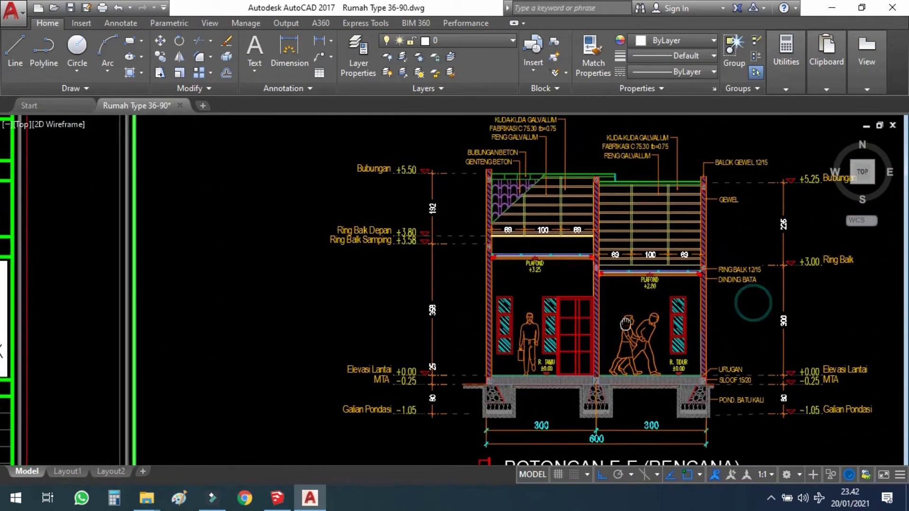
drag(613, 310, 593, 313)
scroll(593, 310, down, 2)
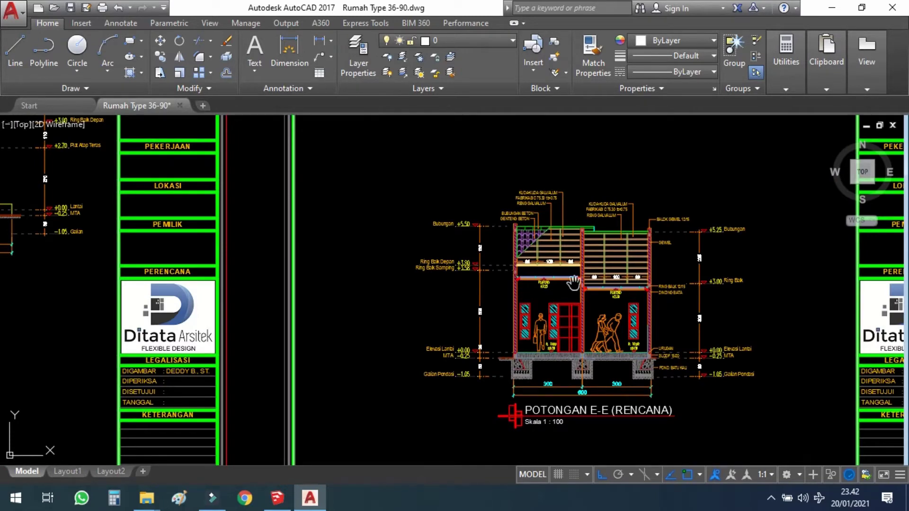
scroll(617, 332, up, 2)
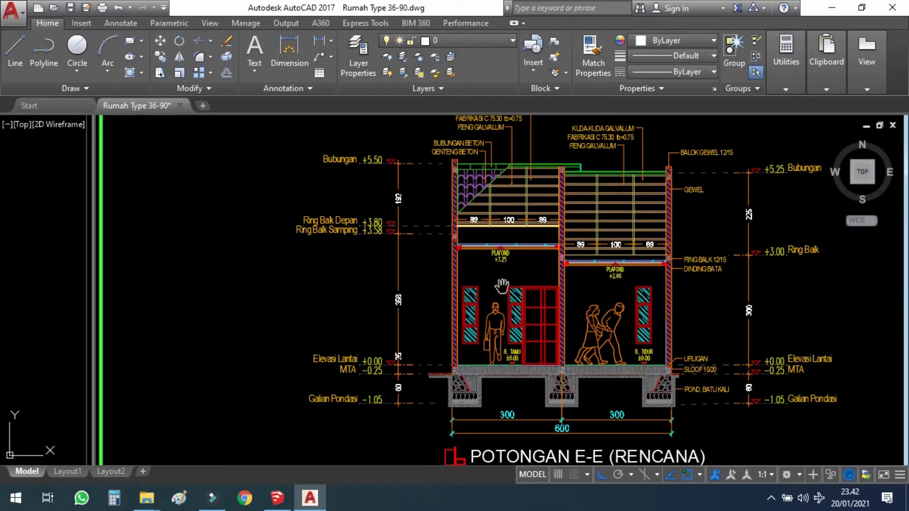
mouse_move(502, 286)
middle_down()
mouse_move(556, 317)
mouse_move(584, 309)
mouse_move(592, 340)
middle_up()
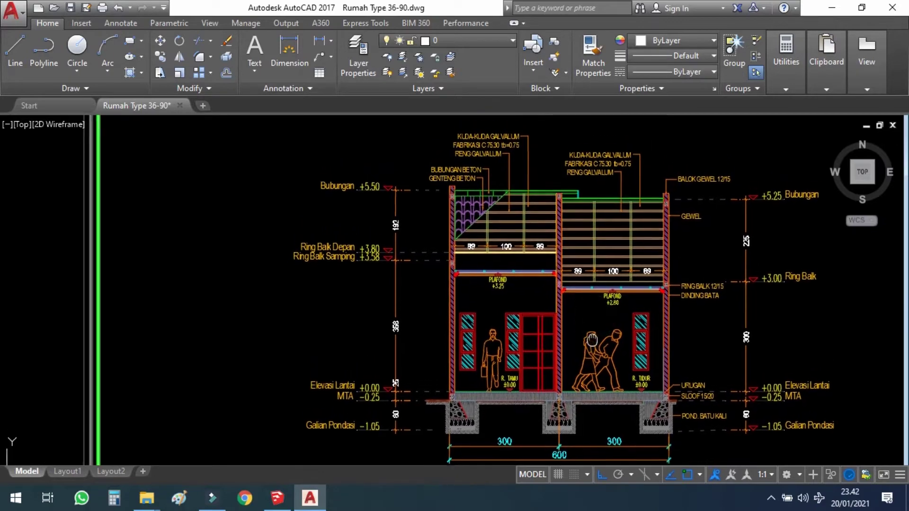
Go to the foundation sheet and review the DENAH PONDASI plan together with its rolag, foundation and sloof details
scroll(592, 340, down, 3)
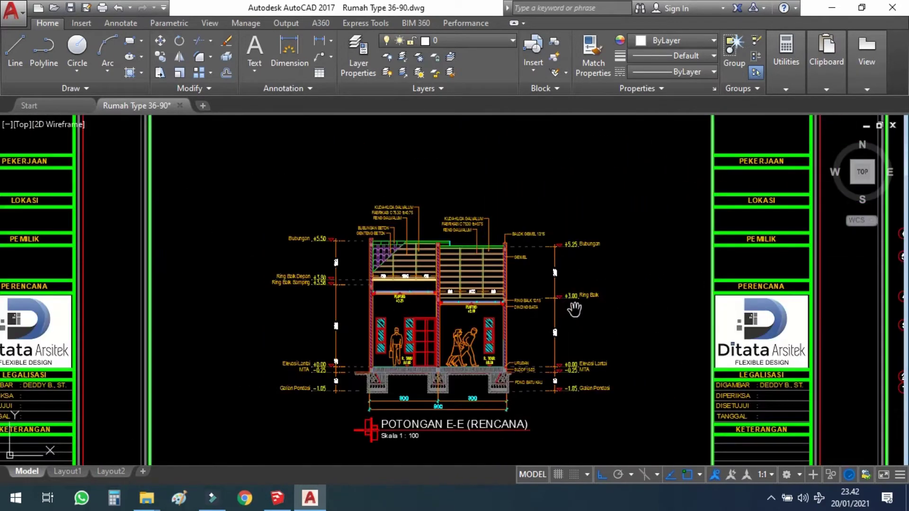
scroll(574, 310, down, 2)
mouse_move(692, 299)
middle_down()
mouse_move(559, 295)
mouse_move(510, 280)
mouse_move(495, 265)
middle_up()
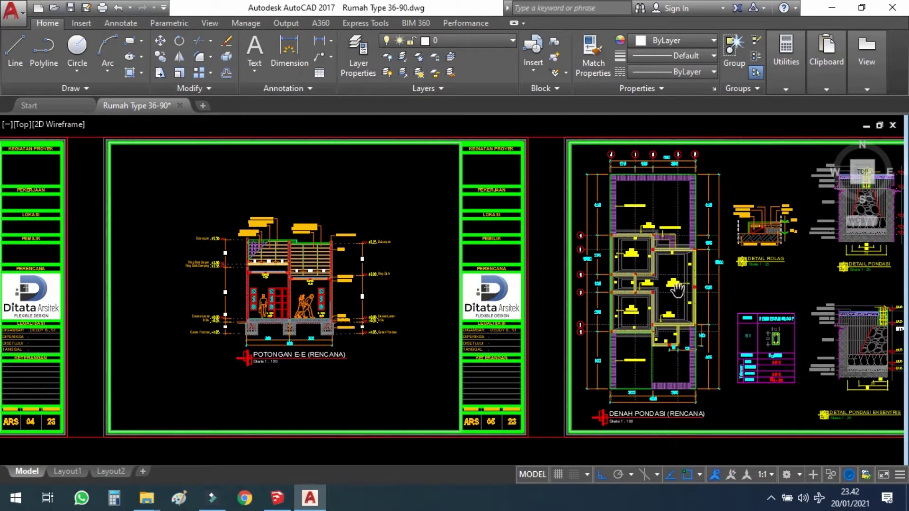
middle_drag(676, 290, 540, 294)
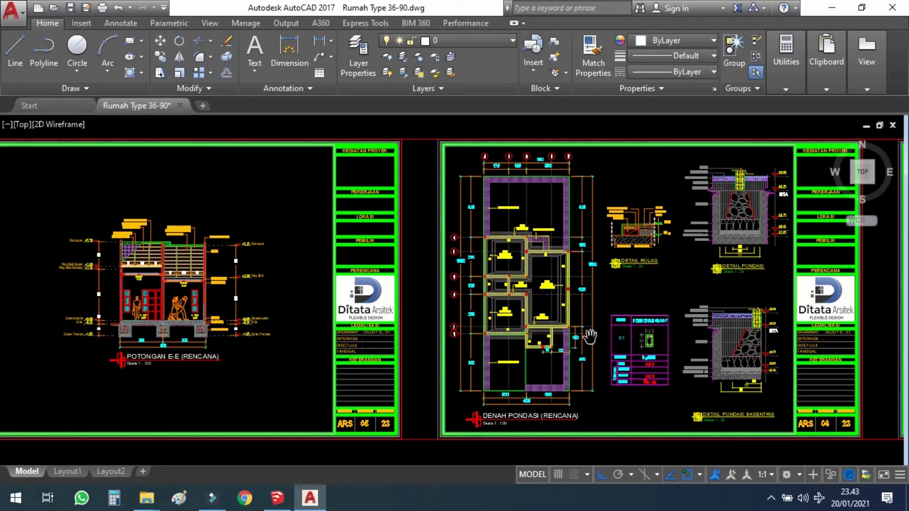
scroll(573, 347, up, 2)
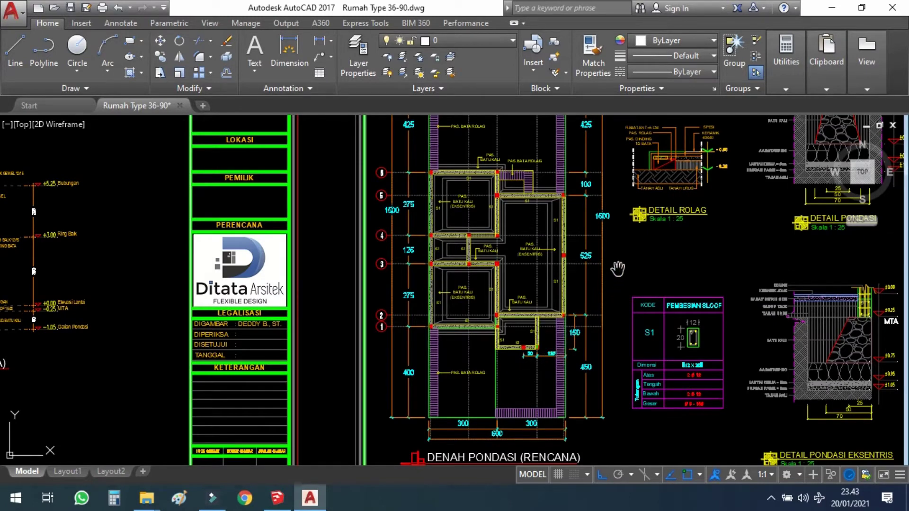
middle_drag(613, 265, 558, 317)
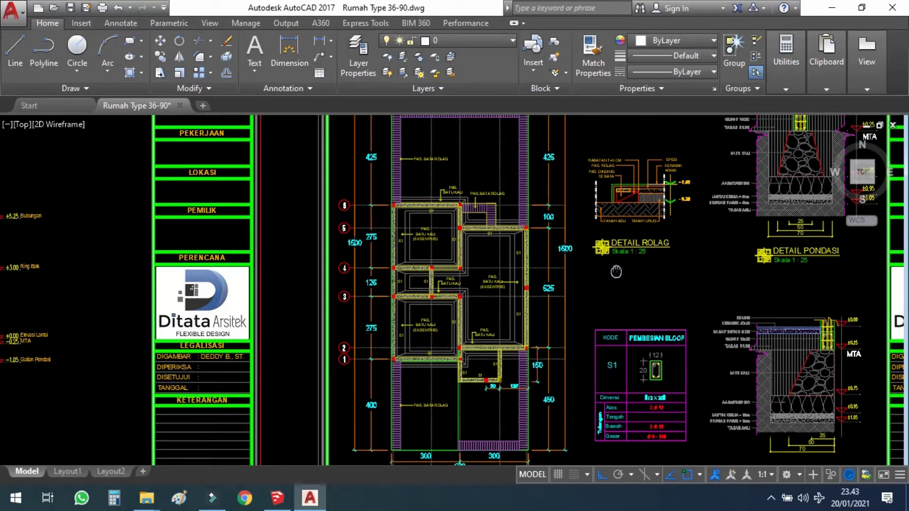
mouse_move(615, 271)
middle_down()
mouse_move(581, 310)
mouse_move(529, 337)
middle_up()
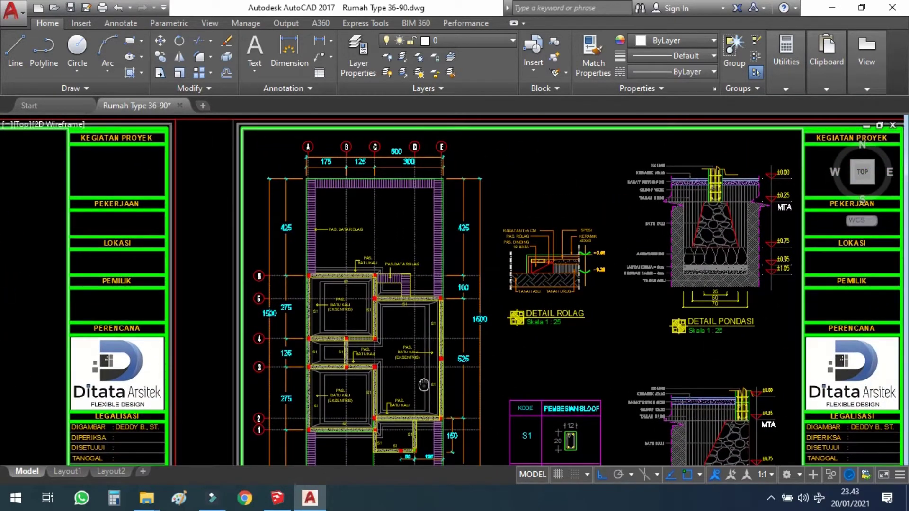
Examine the DENAH PONDASI plan from the front yard to grid line 4: brick rolag edging, S1 sloofs, columns and river-stone foundations
scroll(424, 384, up, 5)
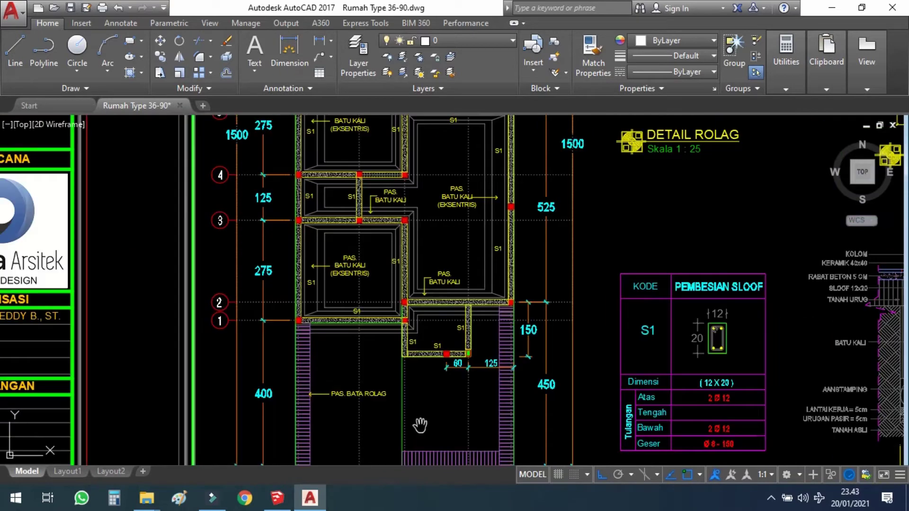
middle_drag(420, 425, 435, 353)
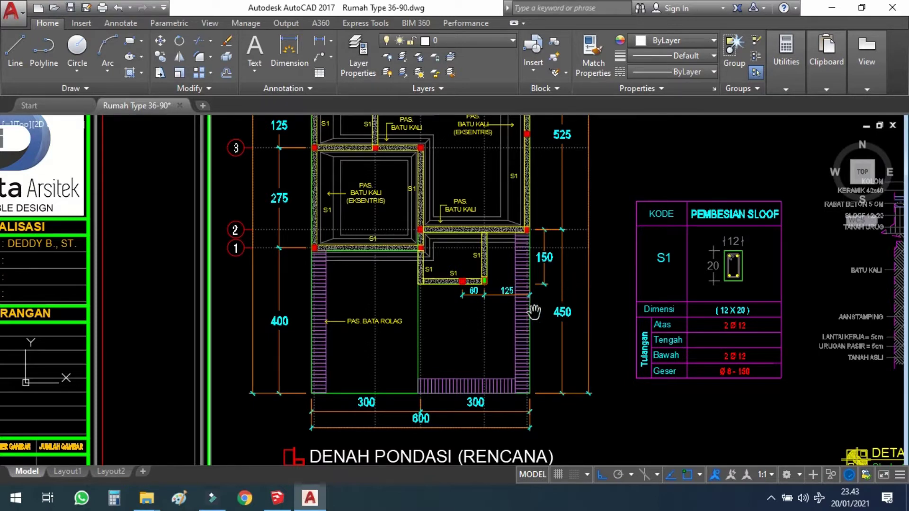
scroll(381, 343, up, 2)
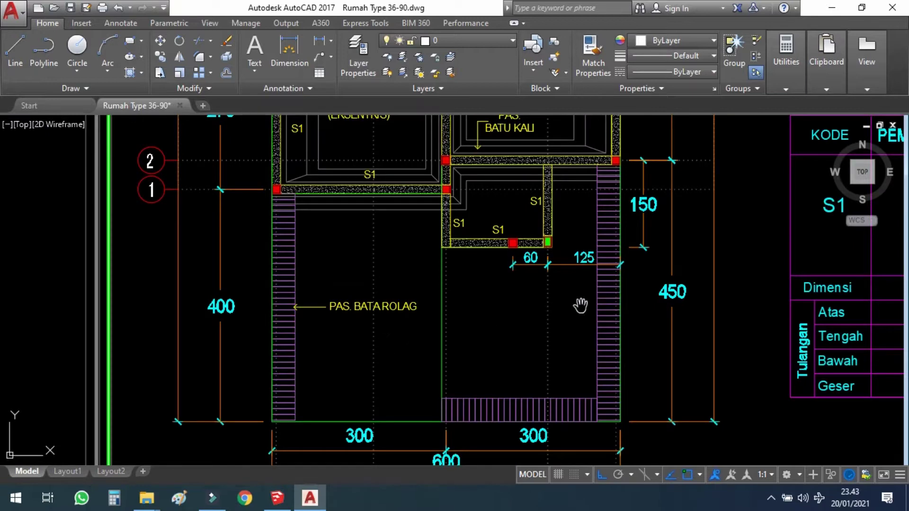
drag(557, 271, 539, 336)
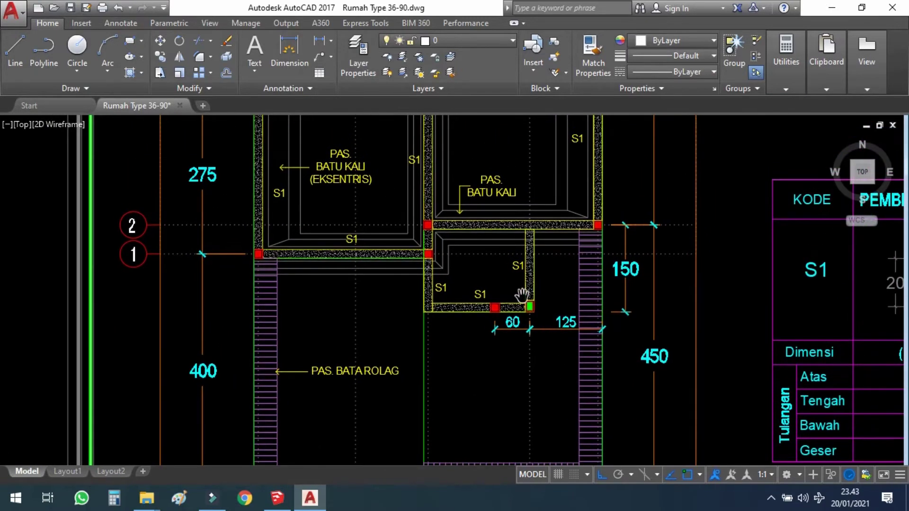
drag(523, 263, 519, 320)
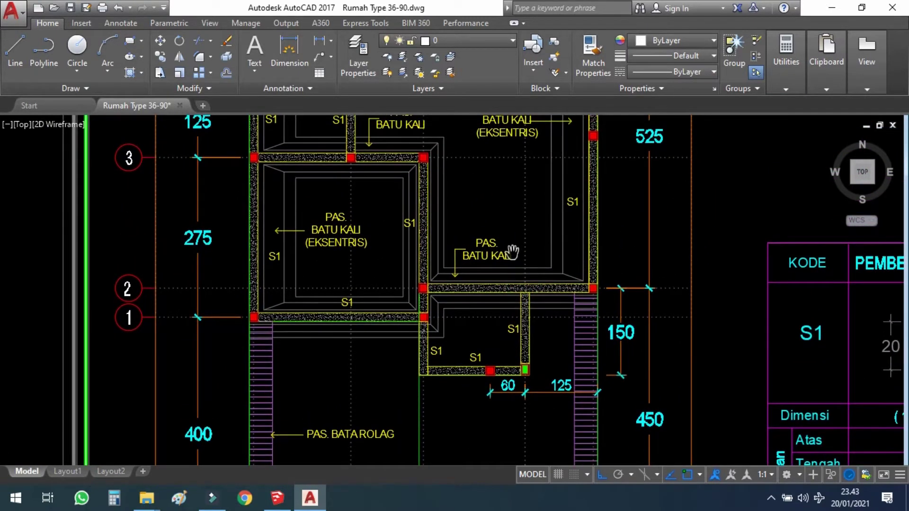
drag(512, 252, 513, 306)
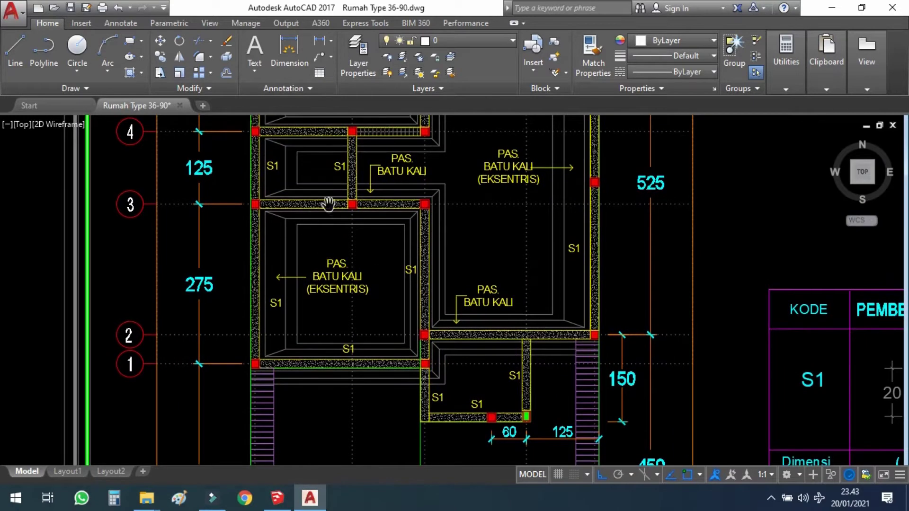
drag(480, 238, 484, 259)
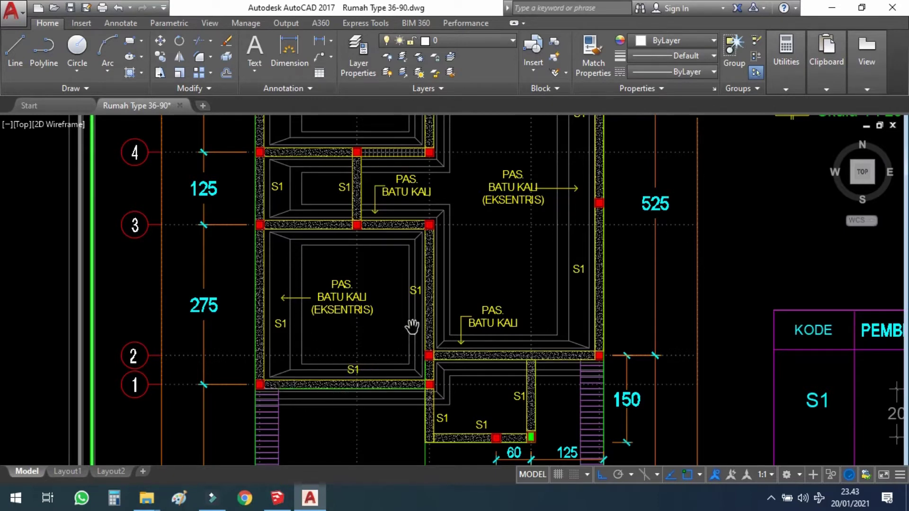
drag(523, 250, 479, 298)
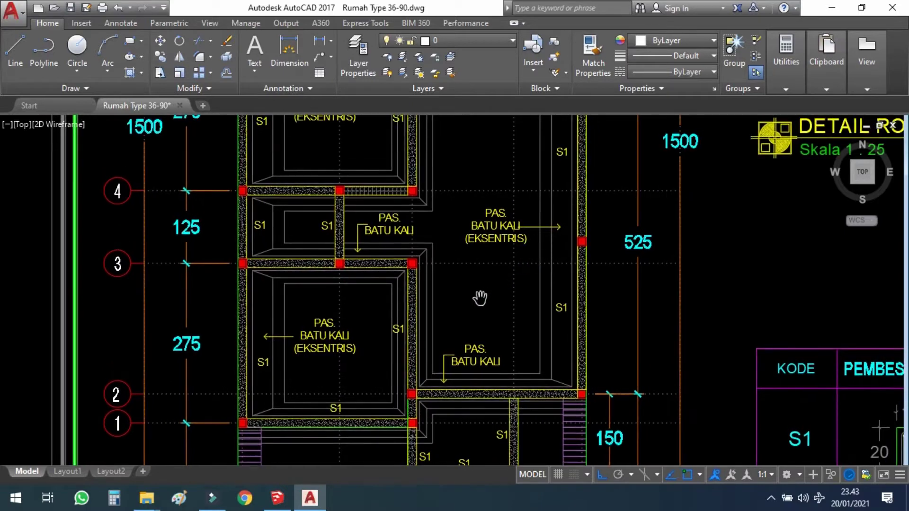
Trace the rest of the DENAH PONDASI plan, comparing the eccentric and regular BATU KALI foundations between grid lines 1 and 6
scroll(480, 298, down, 4)
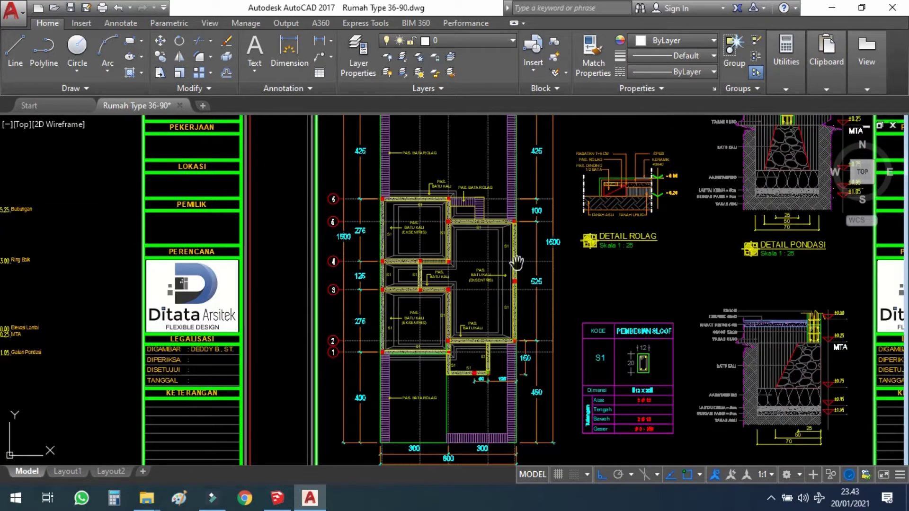
drag(483, 248, 485, 287)
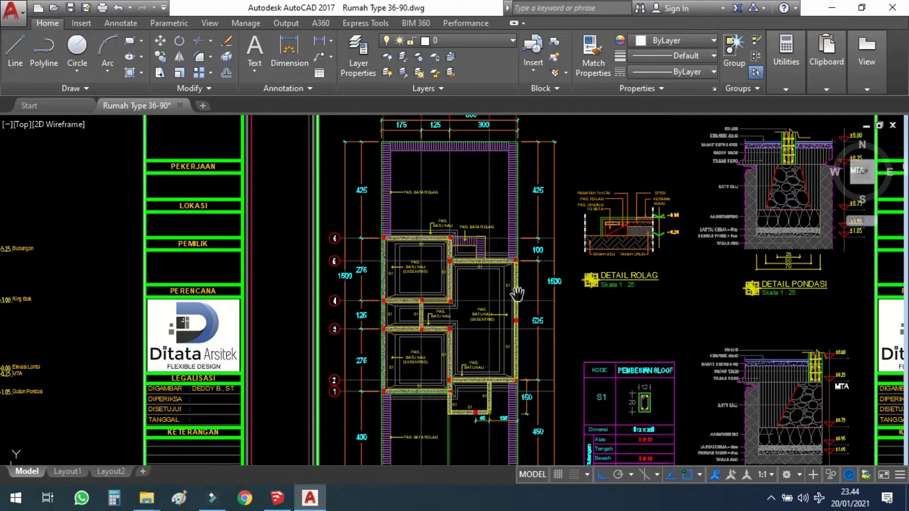
scroll(466, 350, up, 2)
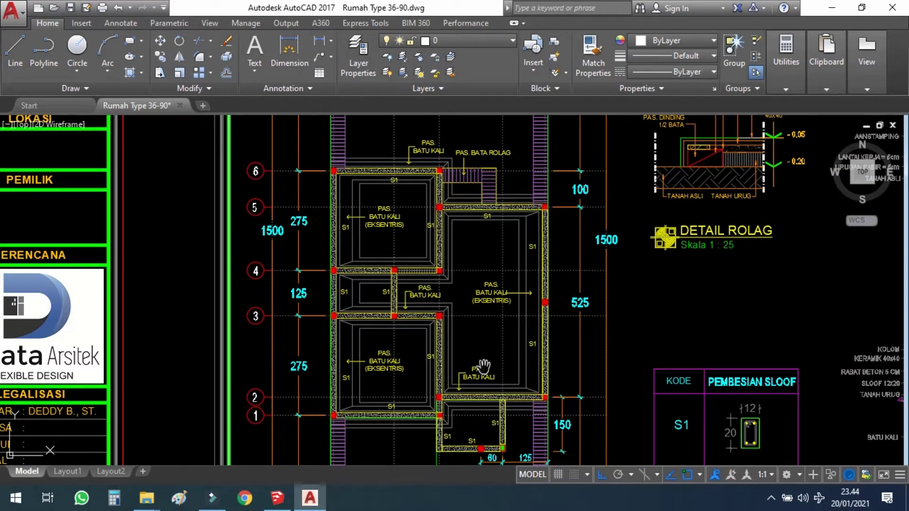
scroll(426, 376, up, 2)
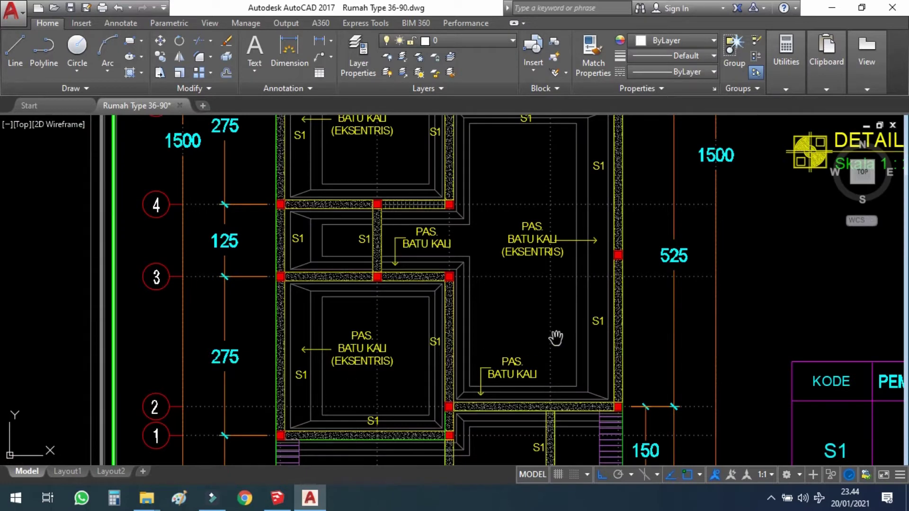
middle_drag(556, 333, 427, 310)
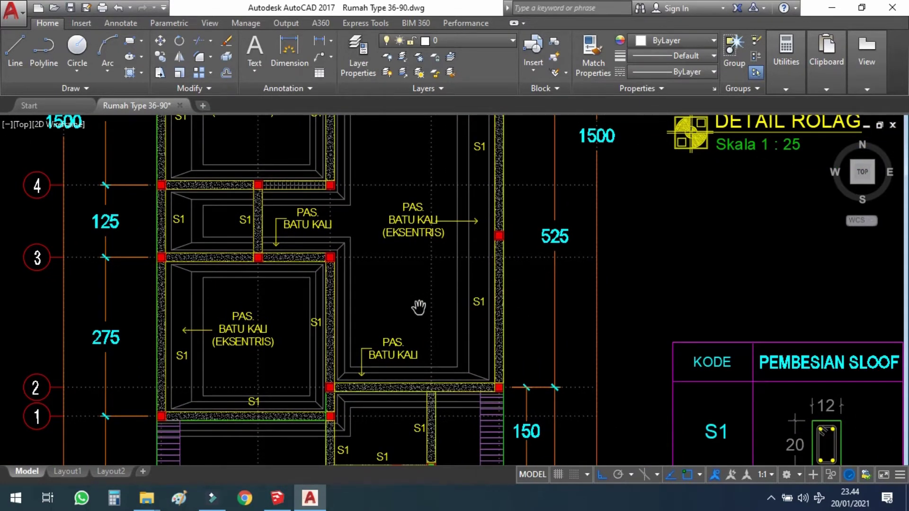
scroll(429, 294, down, 2)
mouse_move(446, 265)
middle_down()
mouse_move(417, 281)
mouse_move(416, 319)
middle_up()
mouse_move(553, 268)
middle_down()
mouse_move(511, 298)
mouse_move(481, 305)
middle_up()
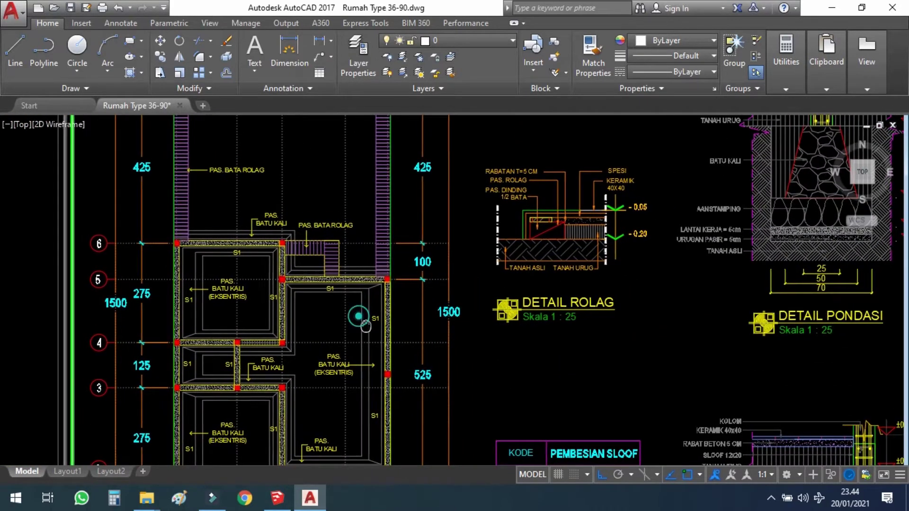
mouse_move(357, 317)
middle_down()
mouse_move(374, 348)
mouse_move(347, 323)
mouse_move(353, 265)
middle_up()
middle_drag(409, 371, 413, 321)
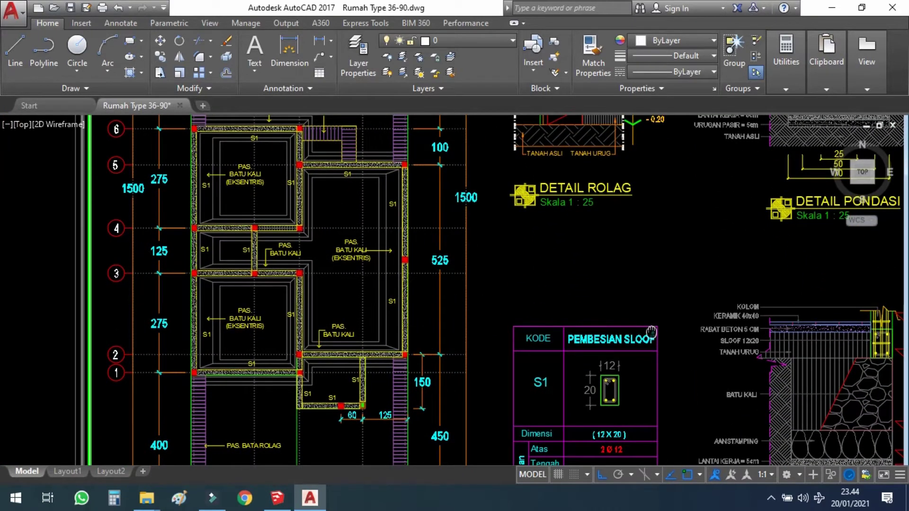
Study the PEMBESIAN SLOOF table for S1: its cross-section, dimensions, top and bottom bars, and stirrups
middle_drag(651, 332, 514, 283)
middle_drag(517, 232, 515, 300)
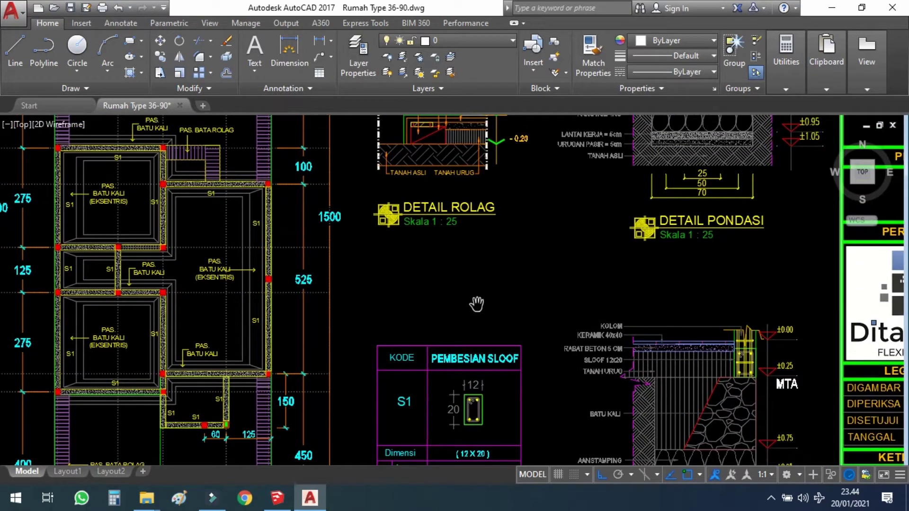
mouse_move(438, 320)
middle_down()
mouse_move(491, 308)
mouse_move(493, 250)
mouse_move(495, 259)
middle_up()
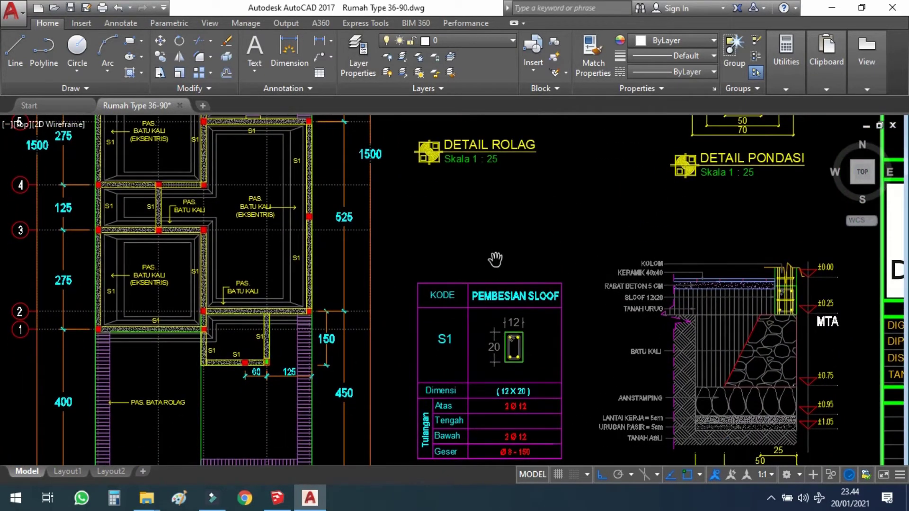
scroll(428, 373, up, 2)
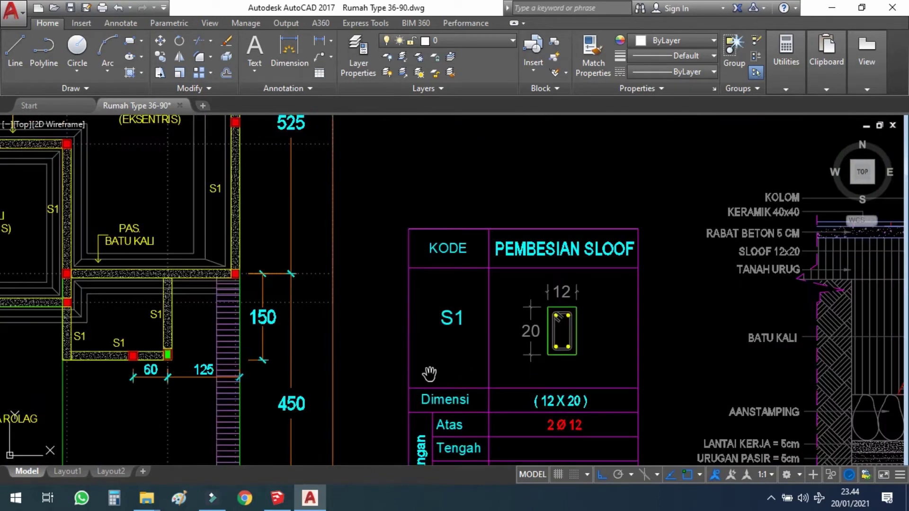
mouse_move(456, 363)
middle_down()
mouse_move(500, 336)
mouse_move(543, 258)
middle_up()
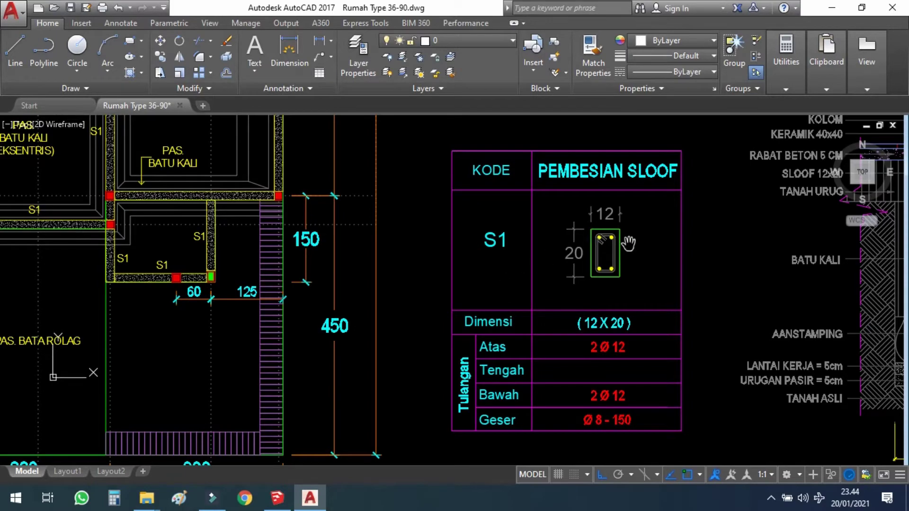
Examine DETAIL PONDASI and DETAIL ROLAG with their layer notes and levels, relating them to the plan and the eccentric foundation detail
mouse_move(693, 214)
mouse_down()
mouse_move(638, 260)
mouse_move(615, 266)
mouse_up()
mouse_move(632, 218)
mouse_down()
mouse_move(619, 317)
mouse_move(602, 328)
mouse_up()
scroll(587, 324, down, 2)
mouse_move(647, 226)
middle_down()
mouse_move(593, 347)
mouse_move(545, 393)
middle_up()
middle_drag(629, 265, 601, 320)
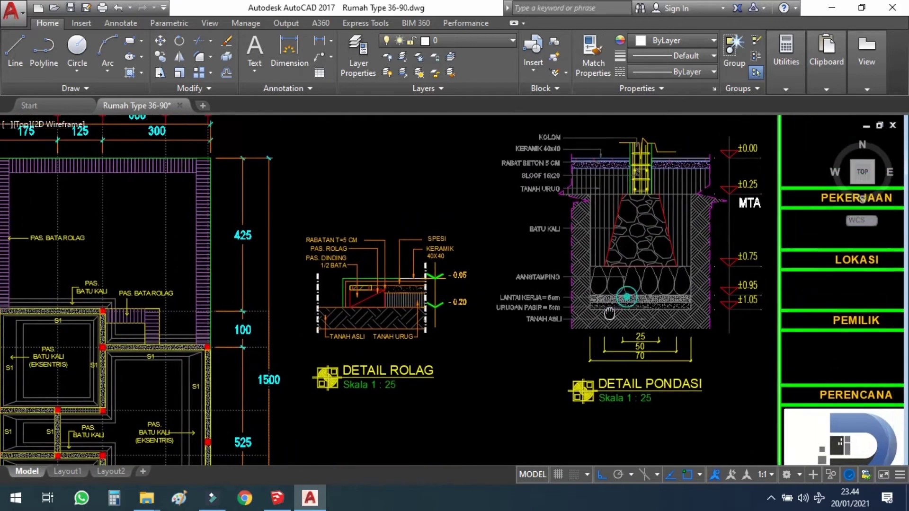
middle_drag(632, 289, 599, 323)
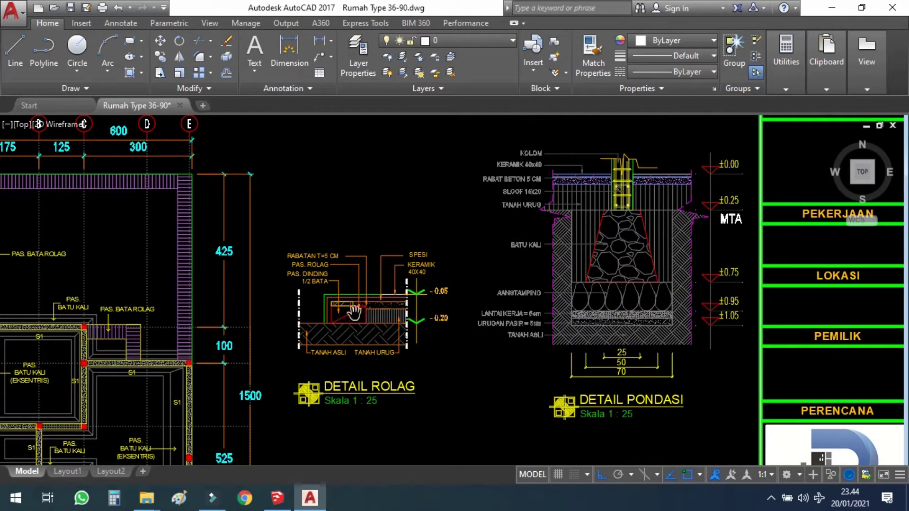
middle_drag(433, 270, 460, 228)
middle_drag(355, 283, 407, 269)
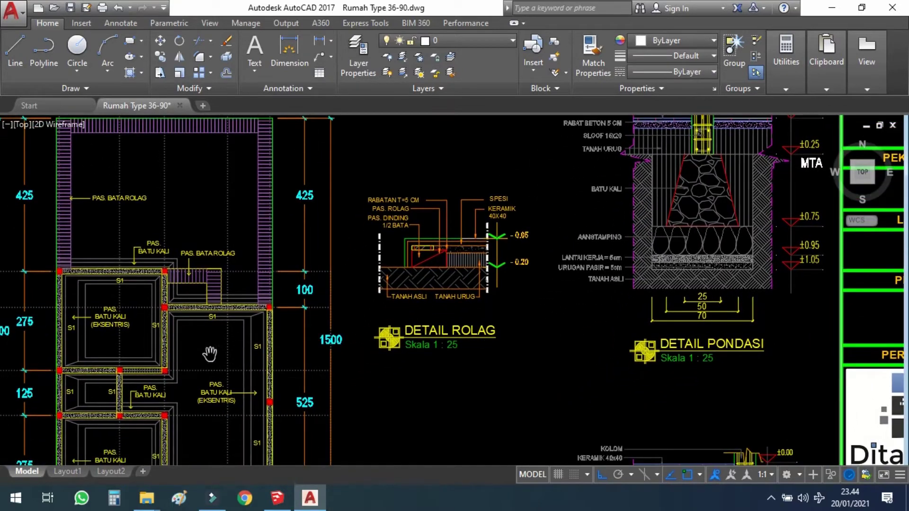
middle_drag(511, 376, 523, 214)
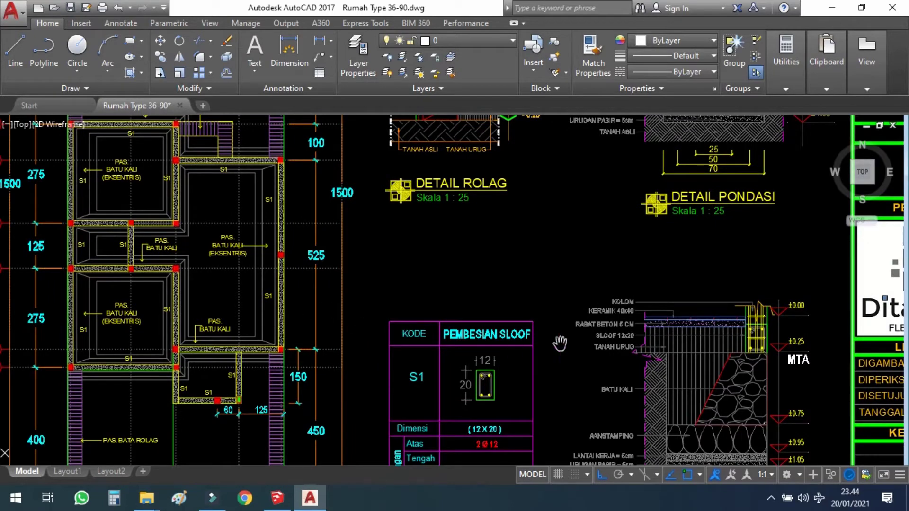
Examine DETAIL PONDASI from the column and sloof down through the batu kali, aanstamping, lantai kerja and sand layers, with levels and widths
middle_drag(695, 249, 640, 440)
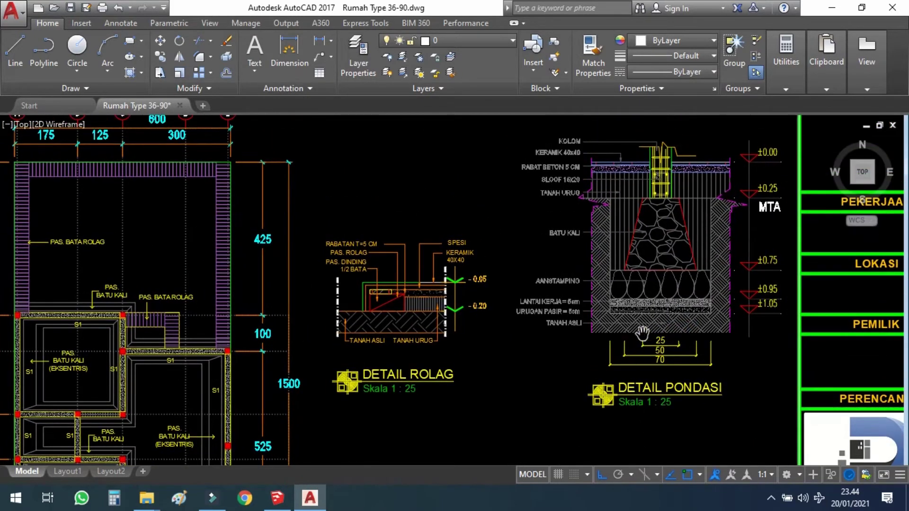
scroll(665, 292, up, 2)
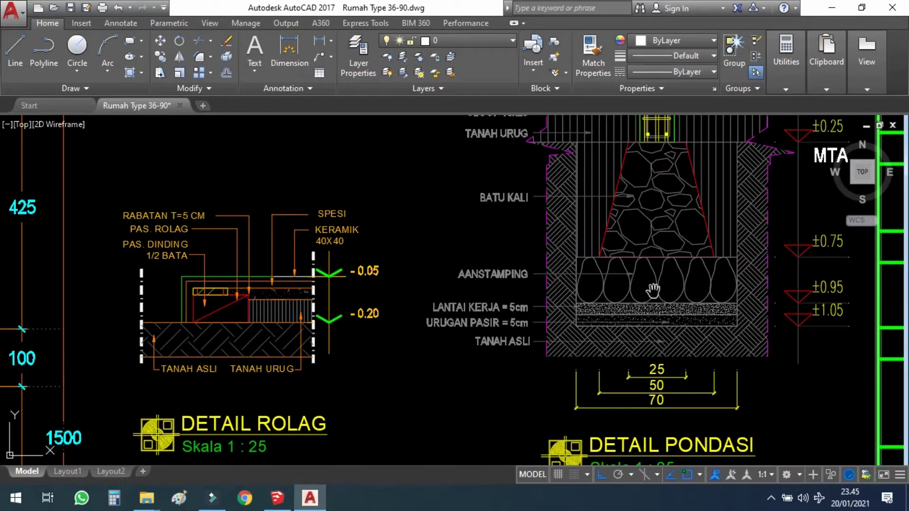
middle_drag(660, 280, 630, 351)
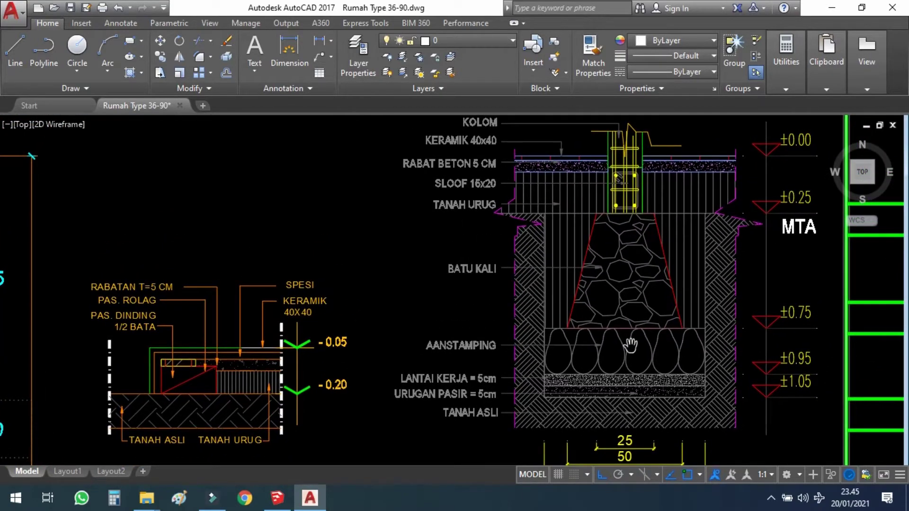
scroll(615, 338, down, 3)
scroll(615, 338, up, 3)
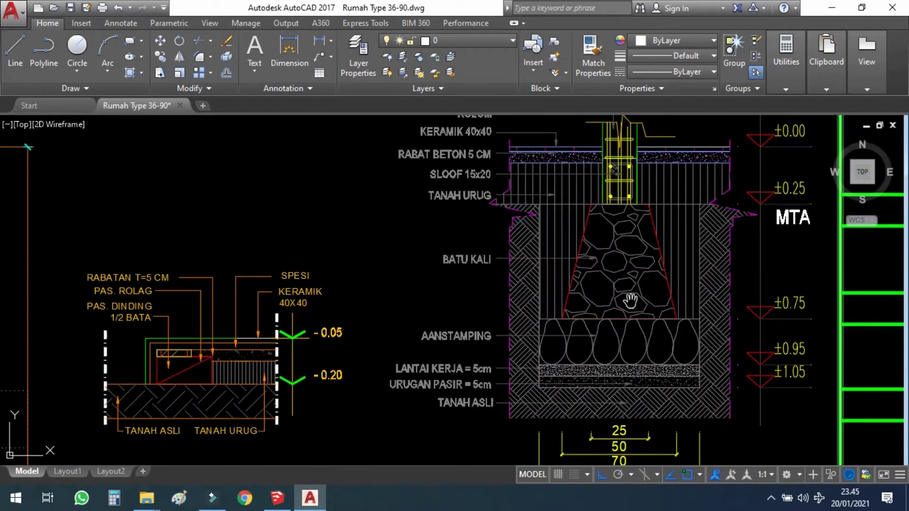
middle_drag(630, 294, 624, 322)
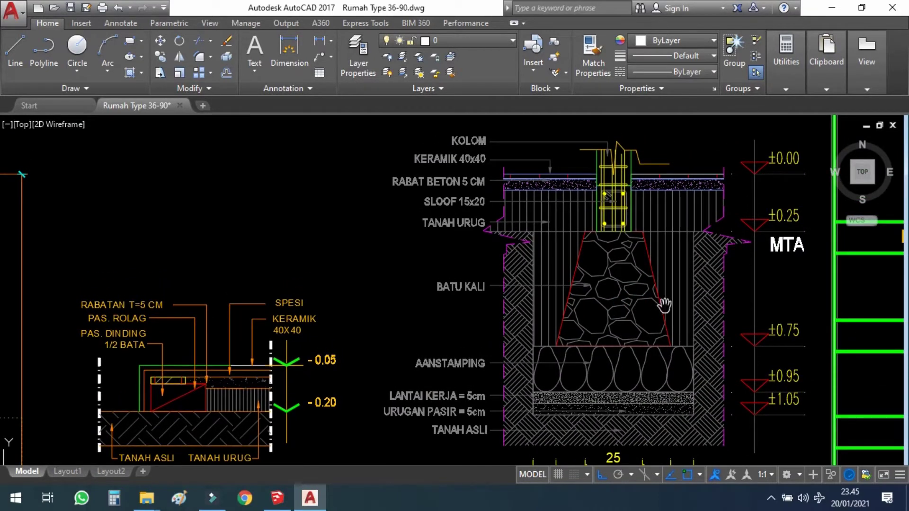
scroll(664, 305, down, 5)
scroll(620, 241, up, 1)
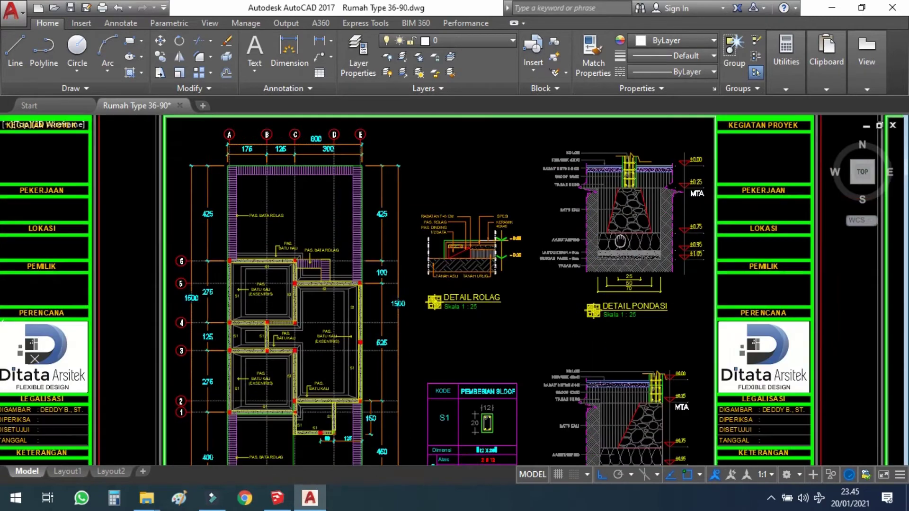
Examine DETAIL PONDASI EKSENTRIS beside the PEMBESIAN SLOOF table, checking its one-sided stone profile, base layers, levels and widths
scroll(620, 241, up, 1)
scroll(622, 393, up, 1)
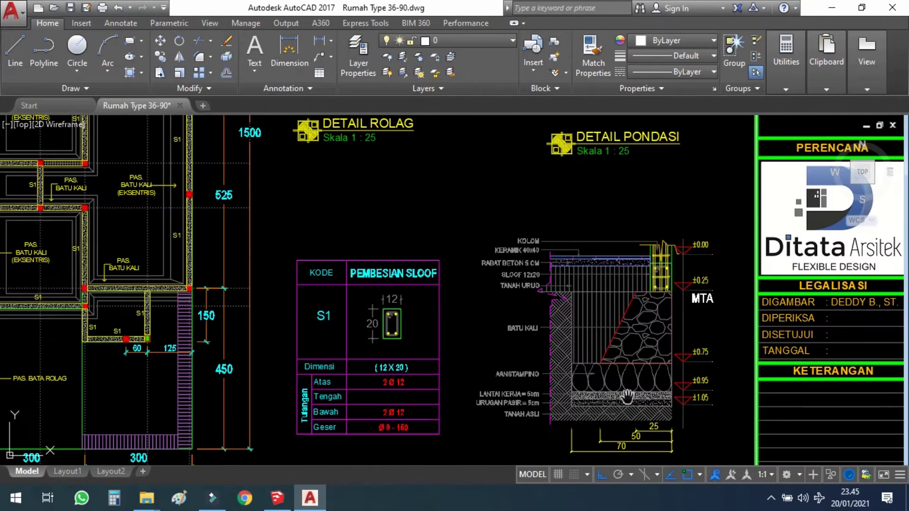
drag(627, 396, 622, 317)
scroll(613, 311, up, 2)
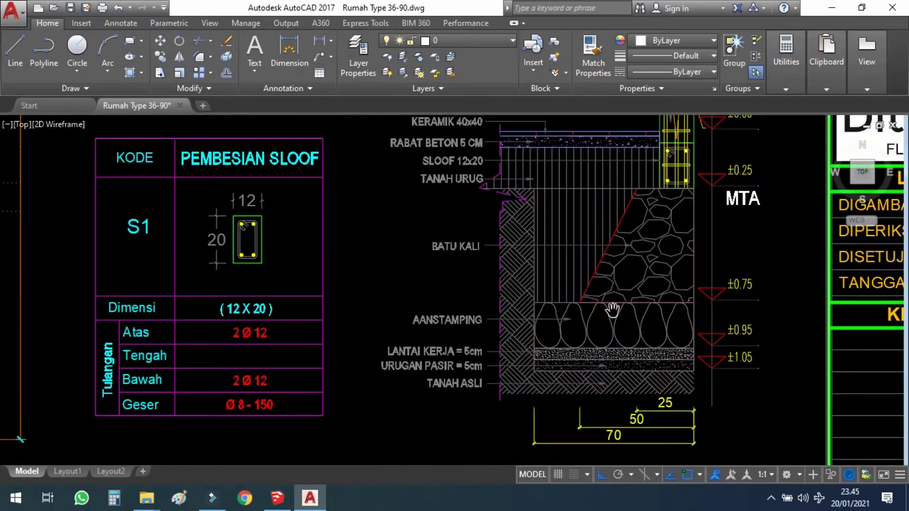
scroll(612, 310, down, 2)
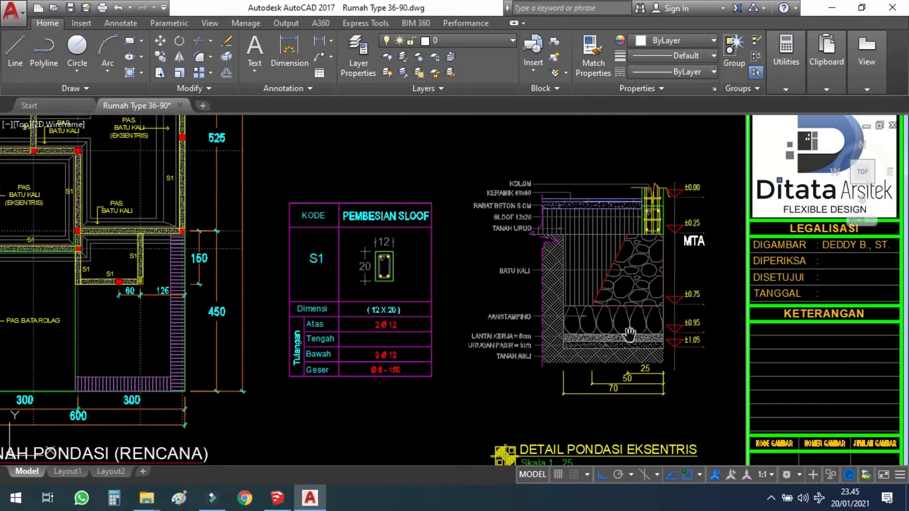
drag(606, 256, 672, 269)
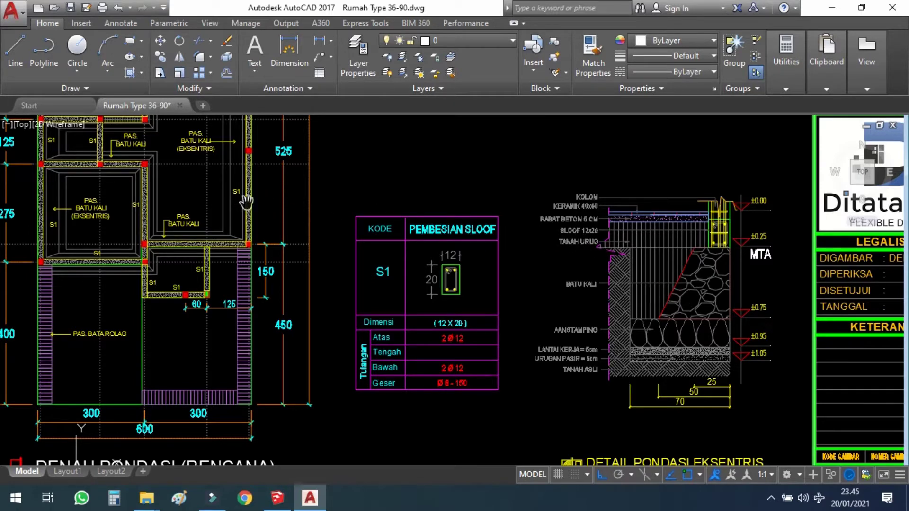
Relate the foundation details back to the DENAH PONDASI plan, from the front yard up to the rear rolag edging
middle_drag(356, 191, 373, 237)
middle_drag(244, 222, 283, 272)
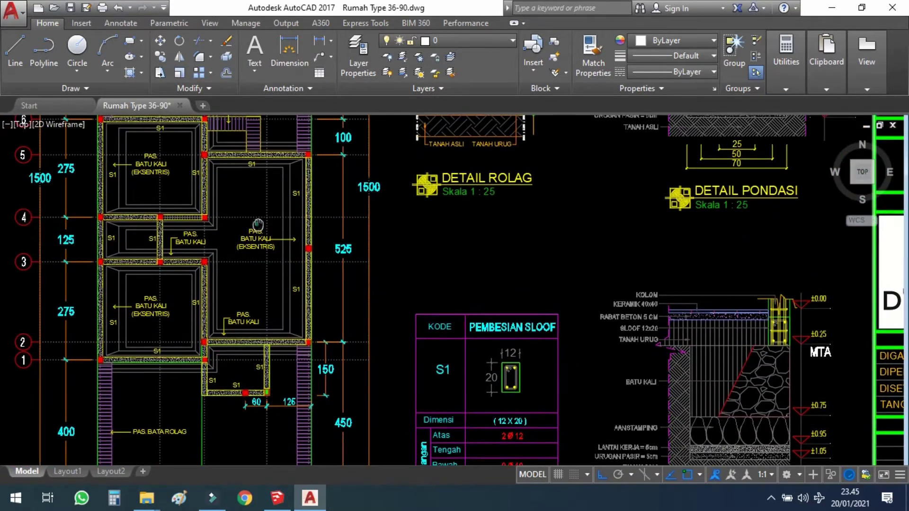
middle_drag(331, 180, 327, 241)
middle_drag(363, 173, 358, 233)
scroll(359, 233, down, 1)
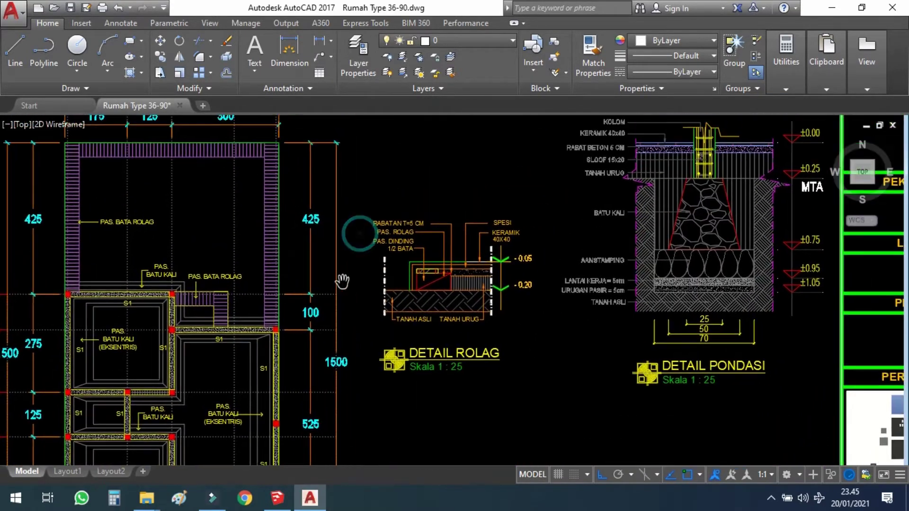
scroll(393, 255, down, 1)
Review the DENAH KOLOM (RENCANA) plan on the next sheet, from its title and front dimensions up to grid line 6
middle_drag(620, 267, 429, 254)
middle_drag(650, 309, 461, 266)
scroll(639, 366, up, 1)
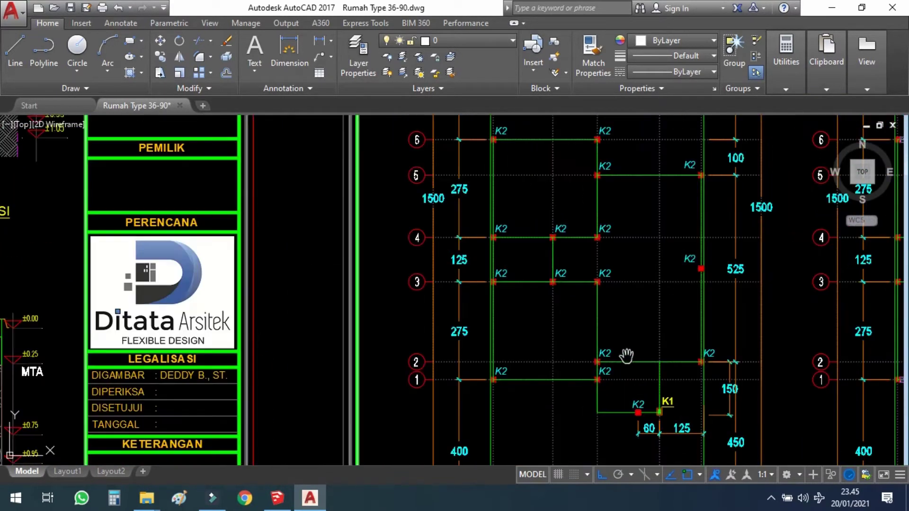
mouse_move(627, 357)
middle_down()
mouse_move(638, 329)
mouse_move(561, 328)
mouse_move(544, 270)
middle_up()
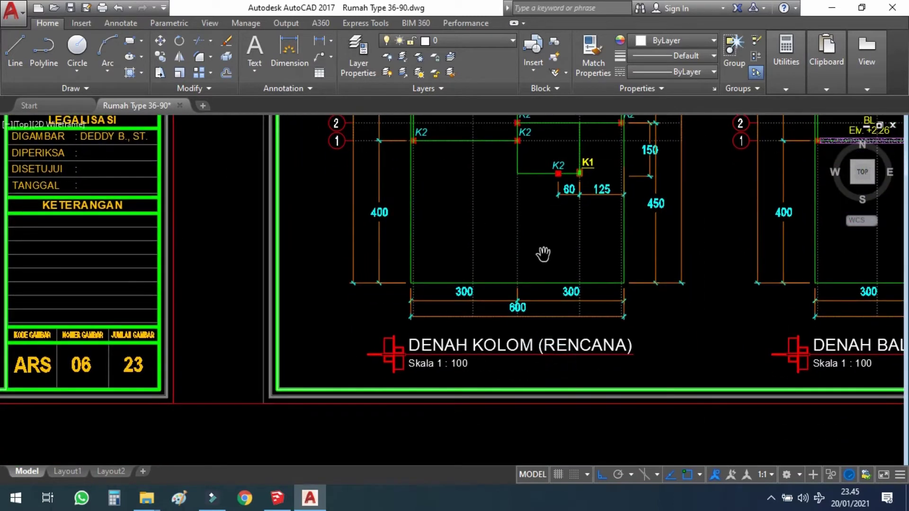
middle_drag(507, 239, 483, 306)
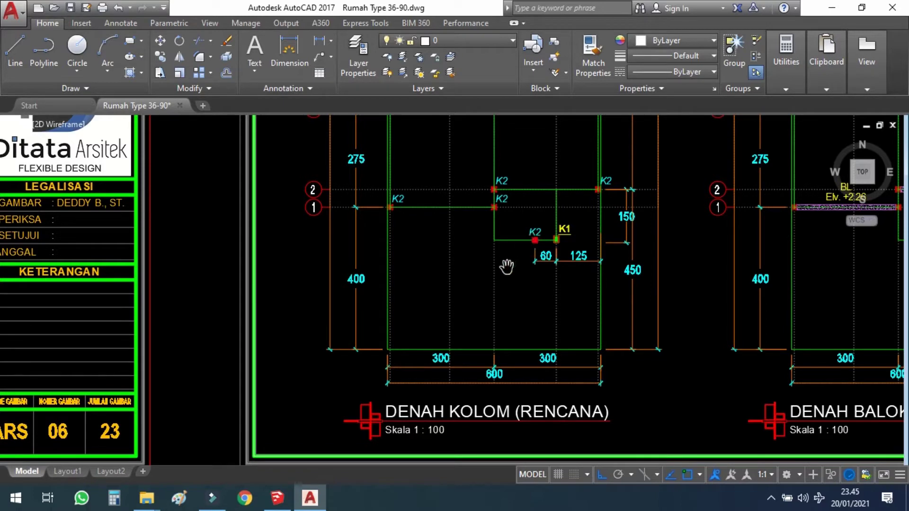
mouse_move(447, 237)
middle_down()
mouse_move(436, 233)
mouse_move(494, 320)
middle_up()
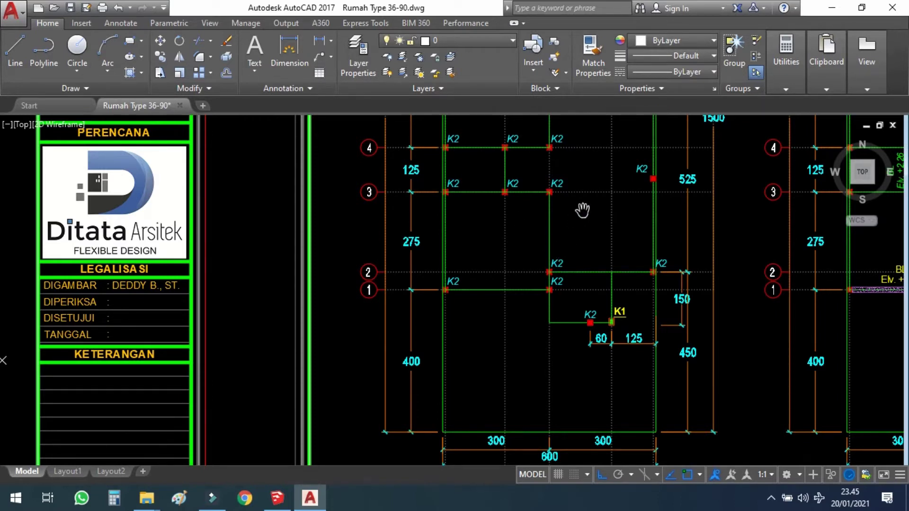
drag(582, 210, 574, 286)
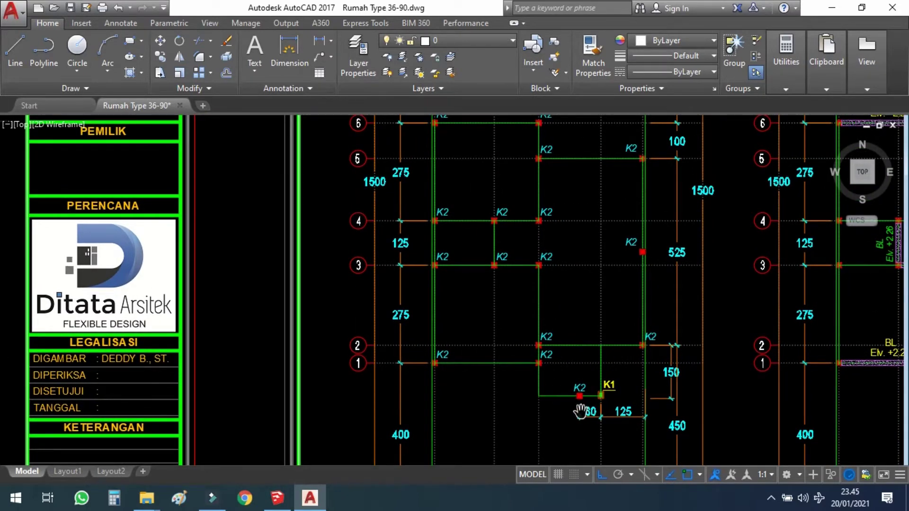
Study the K1 and K2 column positions on the DENAH KOLOM plan, from the front terrace to grid line 6
scroll(580, 411, up, 2)
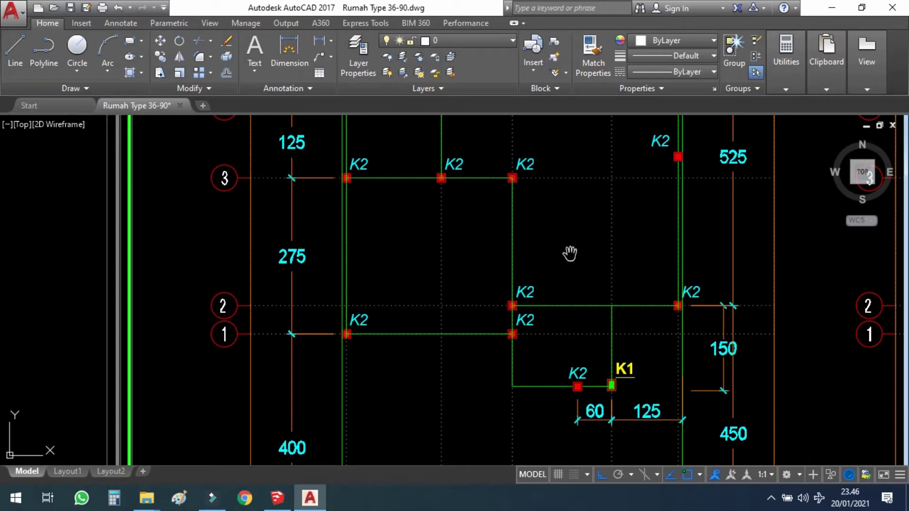
middle_drag(562, 226, 558, 256)
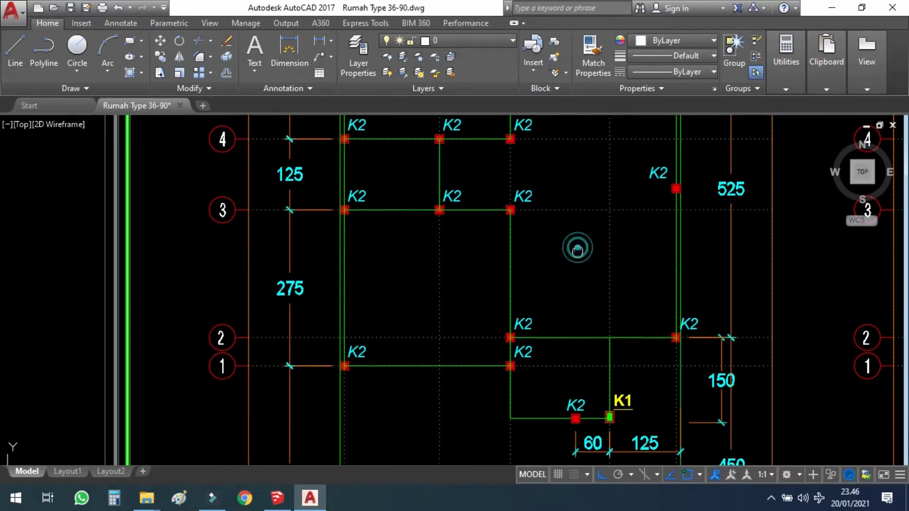
middle_drag(577, 246, 573, 275)
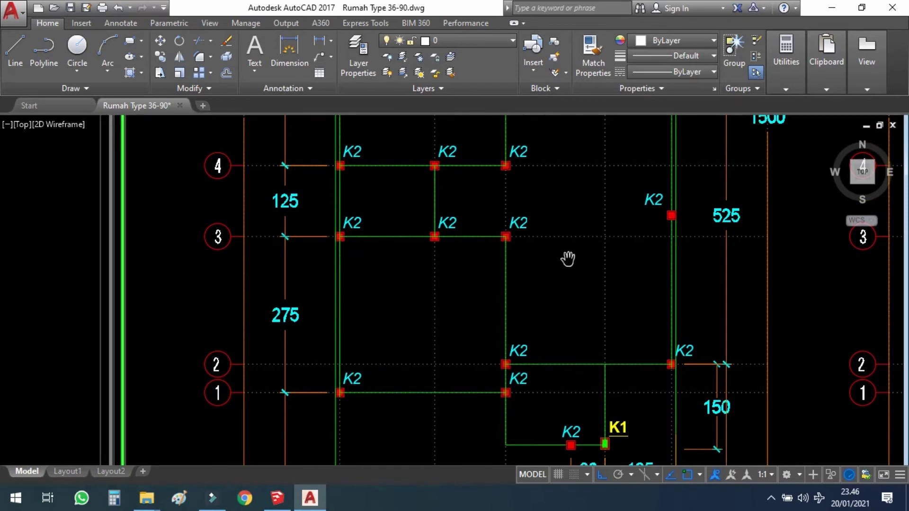
scroll(567, 258, down, 3)
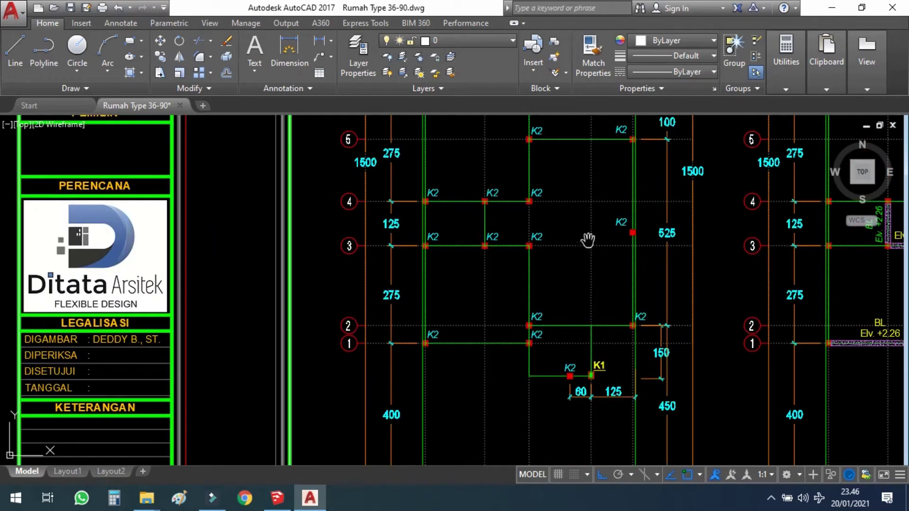
scroll(587, 244, up, 1)
middle_drag(586, 243, 544, 292)
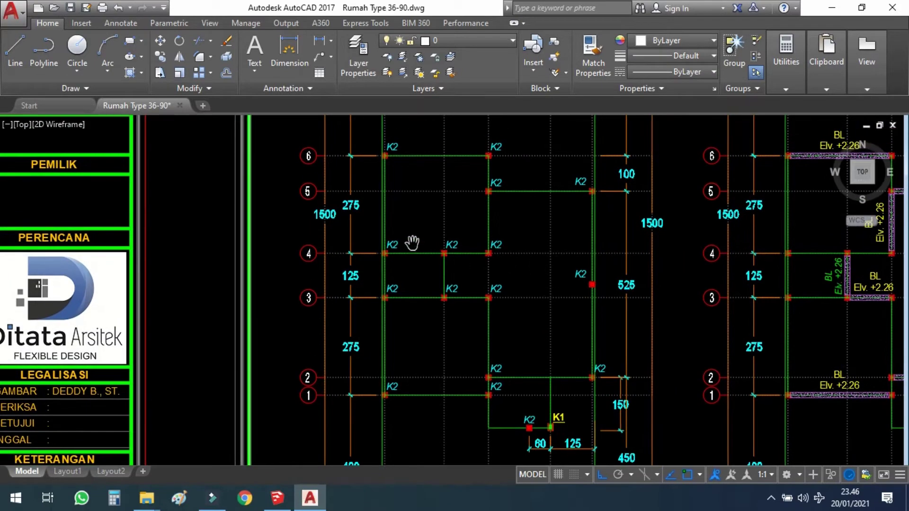
middle_drag(548, 245, 509, 280)
middle_drag(495, 230, 426, 270)
mouse_move(487, 304)
middle_down()
mouse_move(503, 349)
mouse_move(446, 236)
middle_up()
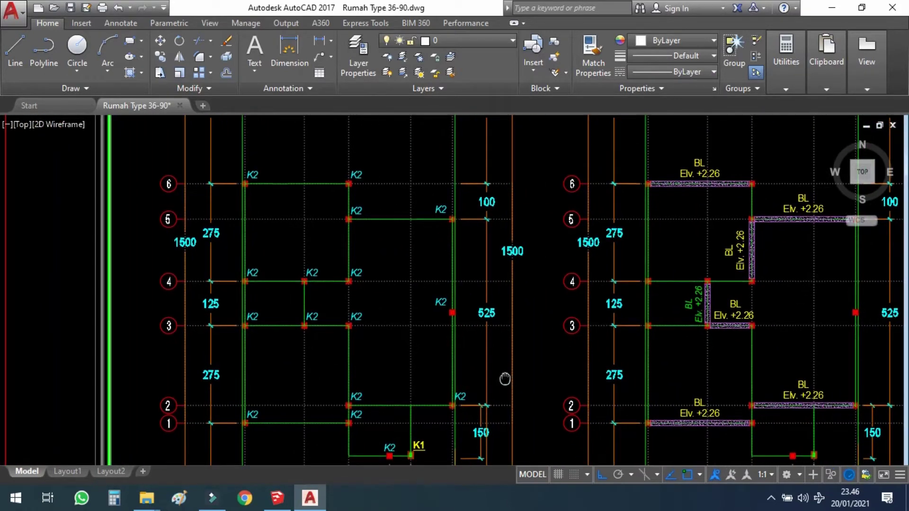
Review the front part of the DENAH BALOK LATEI - BL (RENCANA) plan alongside the column plan
middle_drag(448, 377, 448, 257)
mouse_move(561, 371)
middle_down()
mouse_move(509, 349)
mouse_move(436, 254)
middle_up()
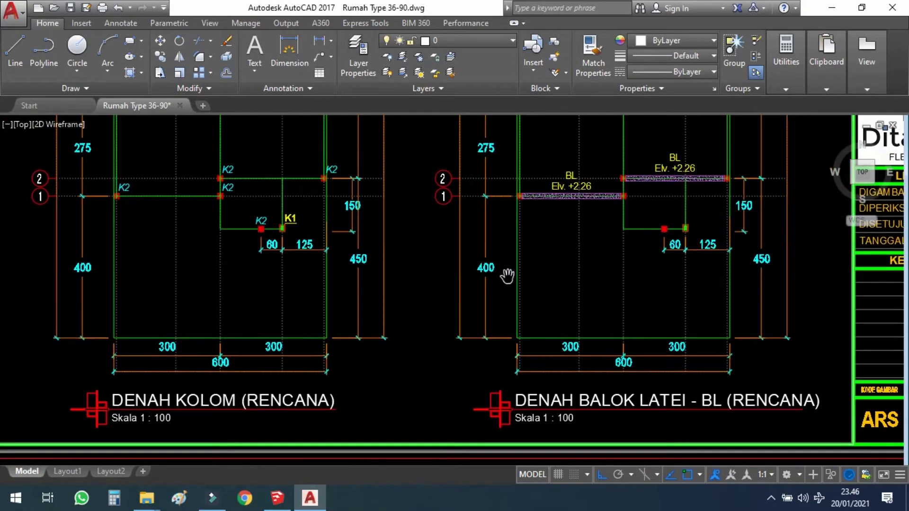
middle_drag(635, 296, 600, 299)
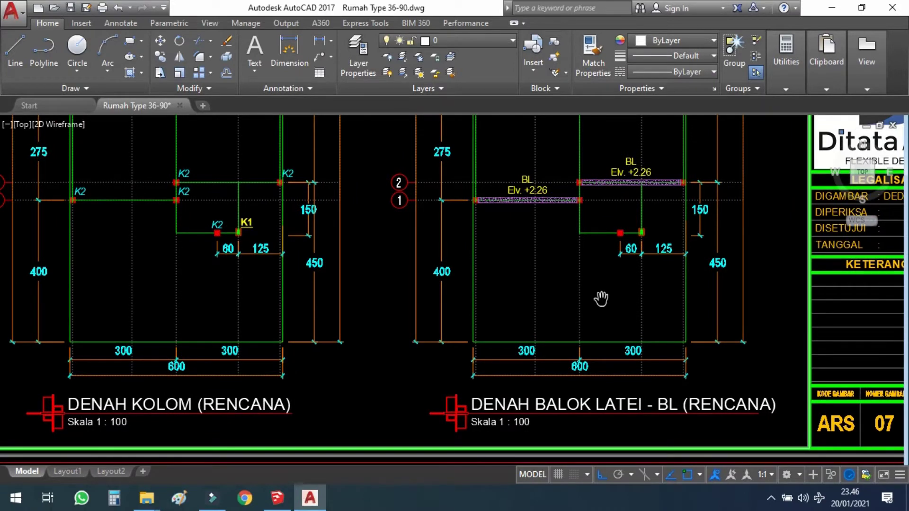
middle_drag(639, 257, 630, 284)
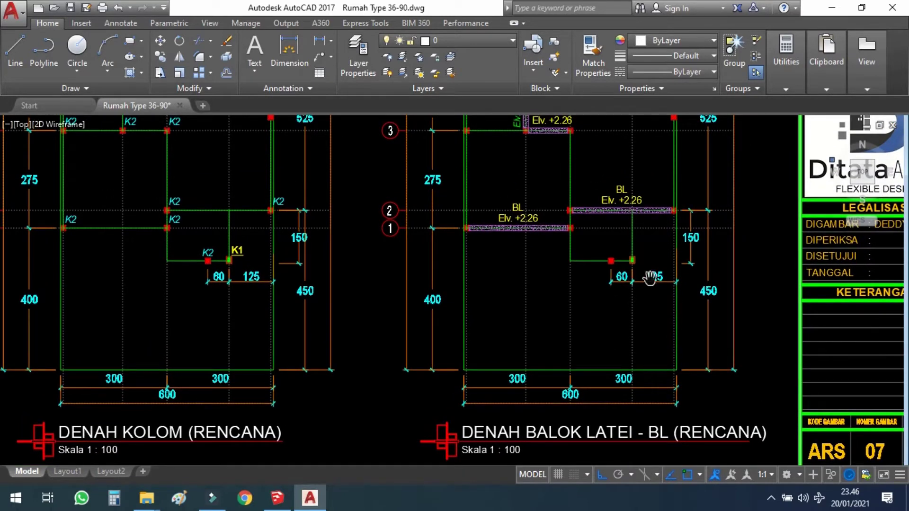
scroll(599, 280, down, 2)
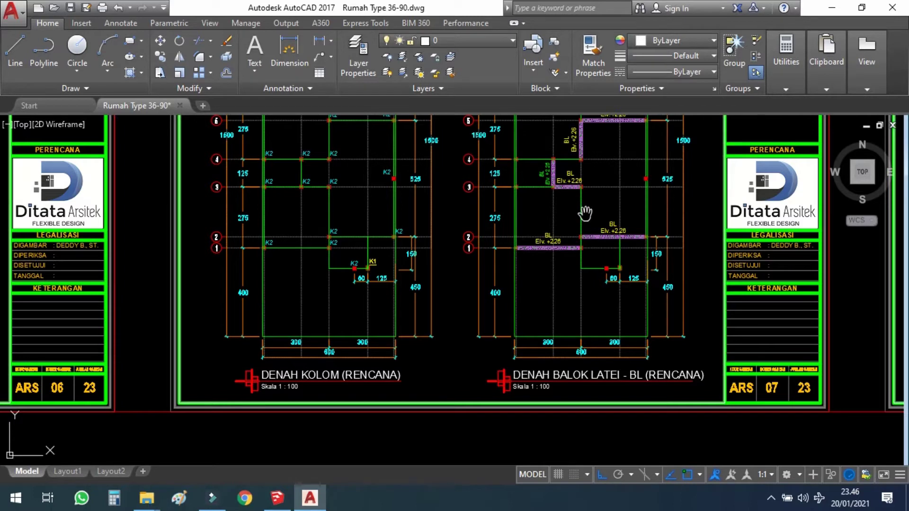
scroll(582, 220, up, 4)
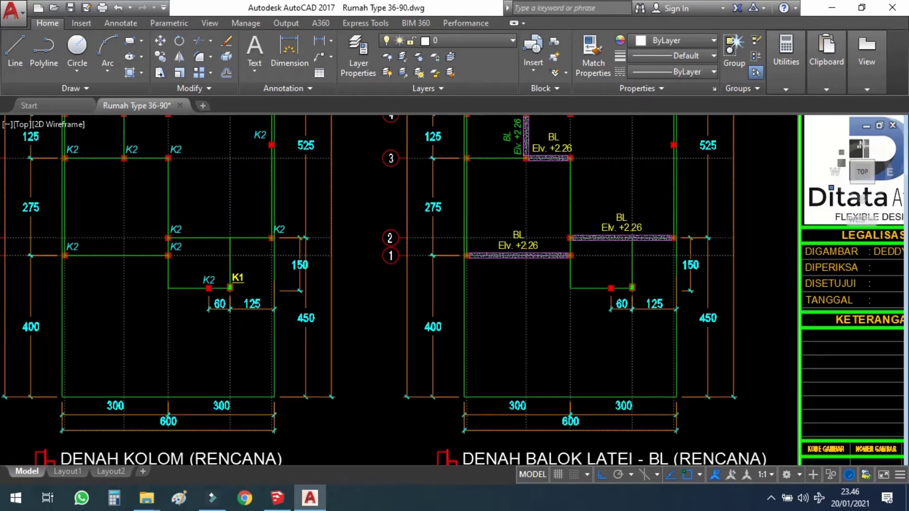
Inspect the BL lintel beams and their elevation labels closely, from grid lines 1 and 2 back to grid line 6
scroll(522, 265, up, 2)
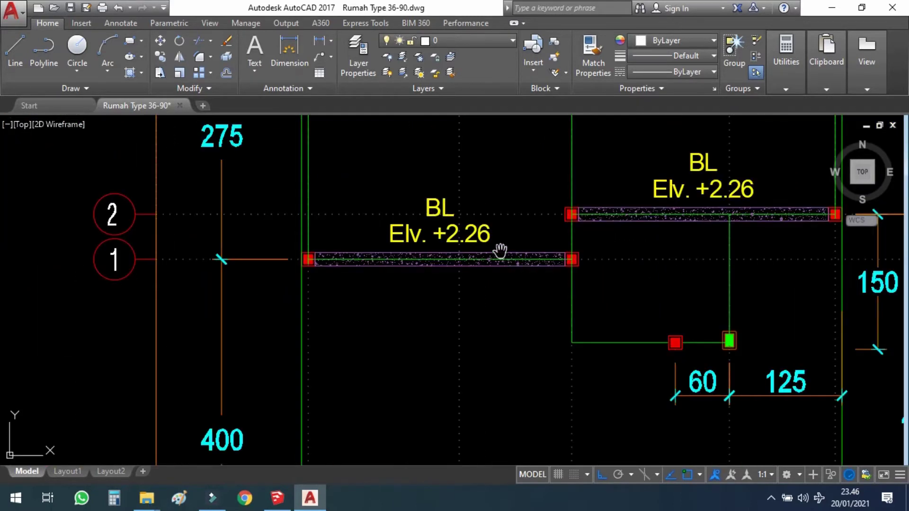
drag(556, 209, 449, 244)
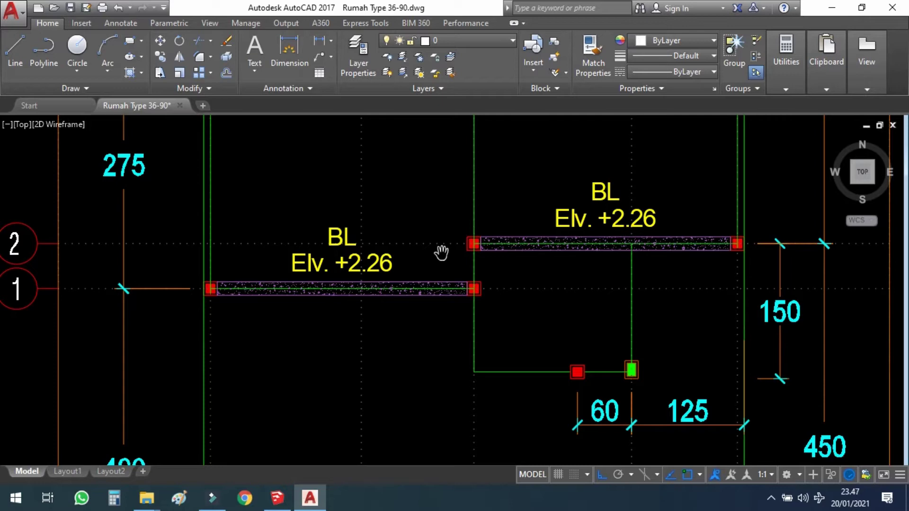
mouse_move(551, 187)
mouse_down()
mouse_move(544, 227)
mouse_move(527, 229)
mouse_move(535, 268)
mouse_up()
scroll(530, 241, down, 1)
scroll(534, 236, down, 1)
drag(549, 221, 548, 268)
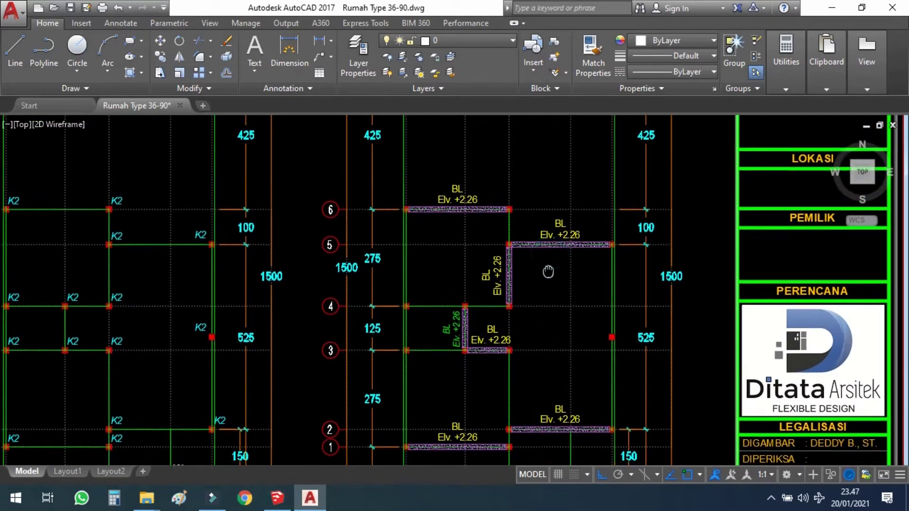
Compare the overall DENAH BALOK LATEI and DENAH KOLOM layouts on sheet ARS 07
scroll(544, 248, down, 2)
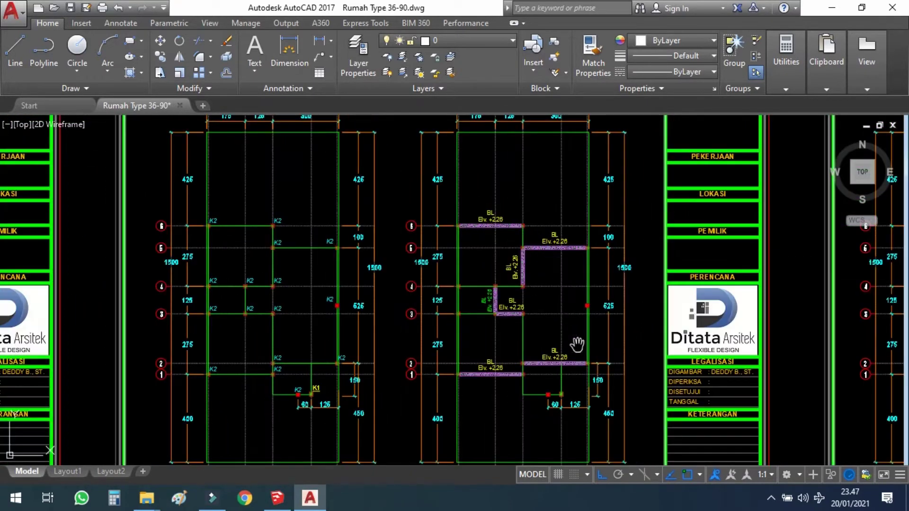
drag(563, 357, 561, 325)
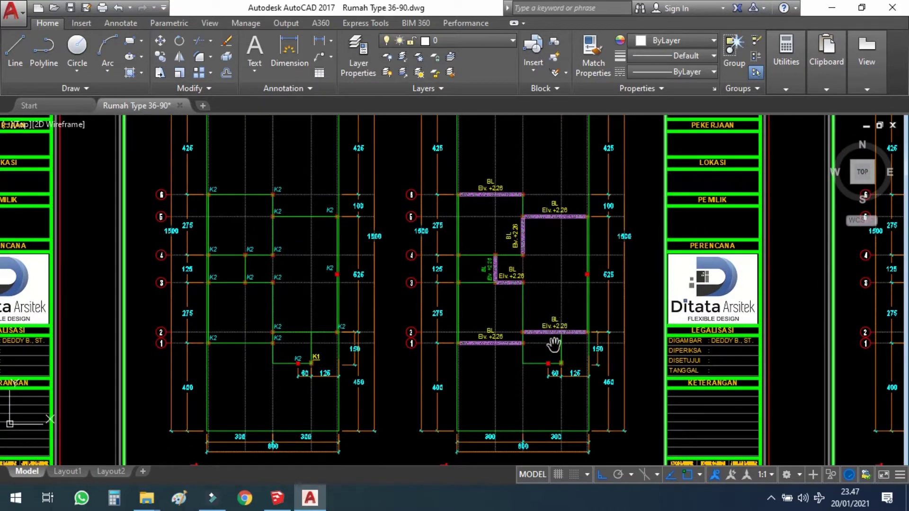
scroll(536, 341, up, 2)
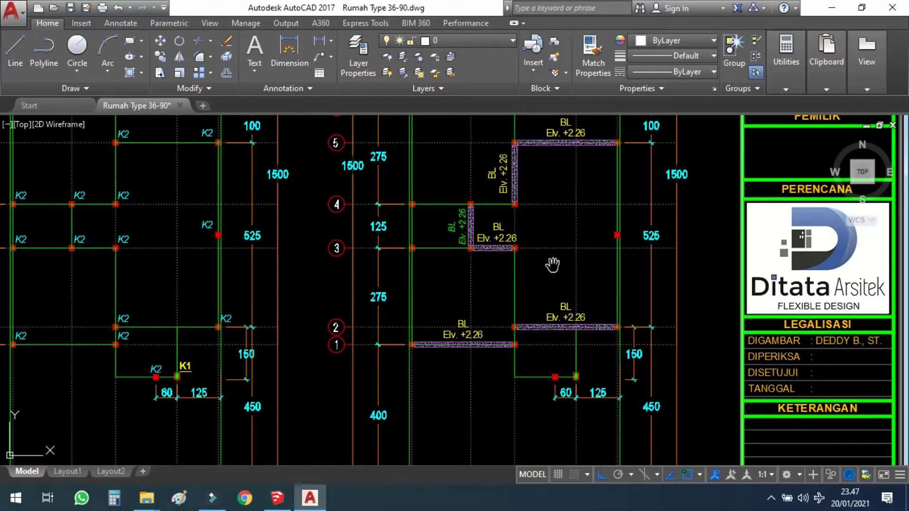
scroll(552, 265, down, 3)
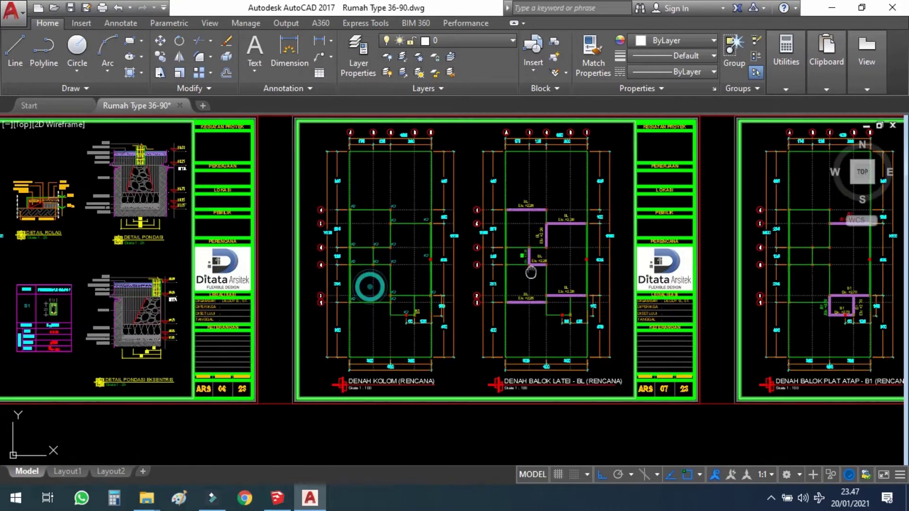
Examine the ceiling levels, ring beam heights, windows and door on the POTONGAN E-E (RENCANA) section
drag(530, 272, 673, 252)
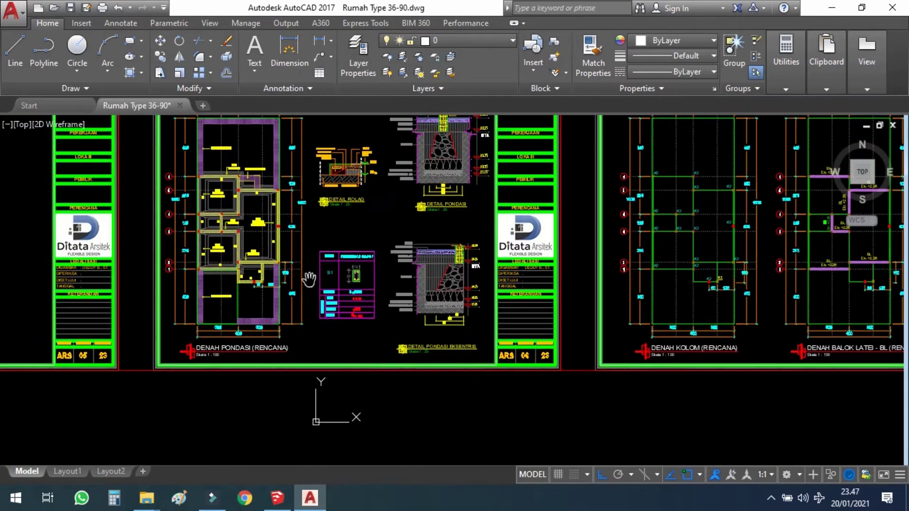
drag(333, 271, 571, 309)
drag(221, 285, 397, 284)
scroll(287, 274, up, 4)
scroll(287, 275, up, 2)
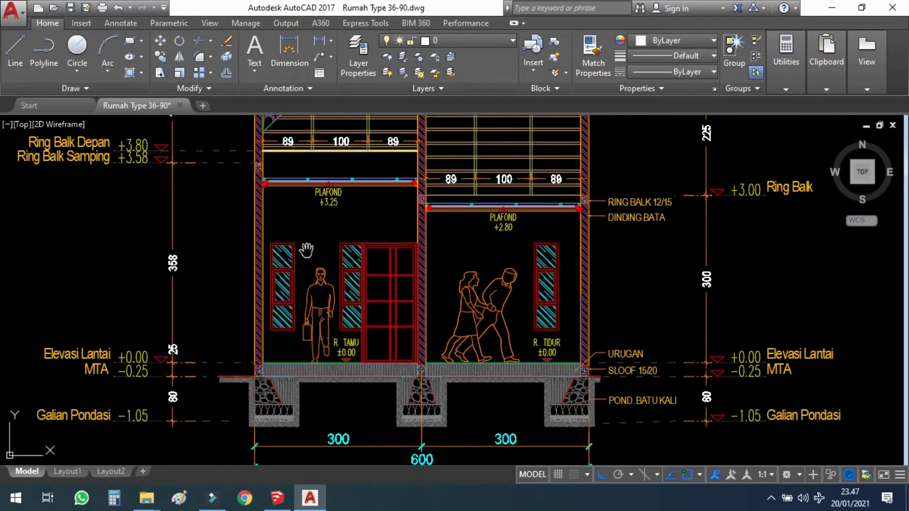
scroll(306, 250, up, 2)
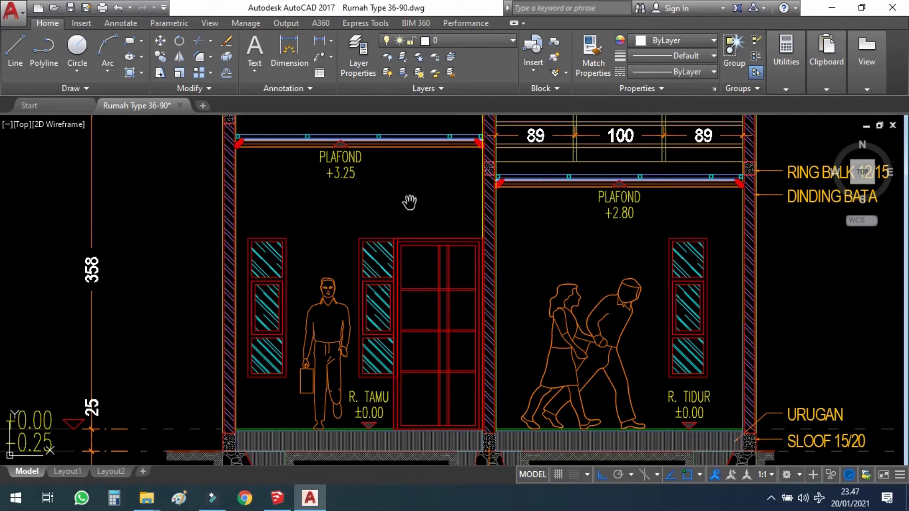
drag(644, 254, 526, 260)
scroll(526, 260, down, 5)
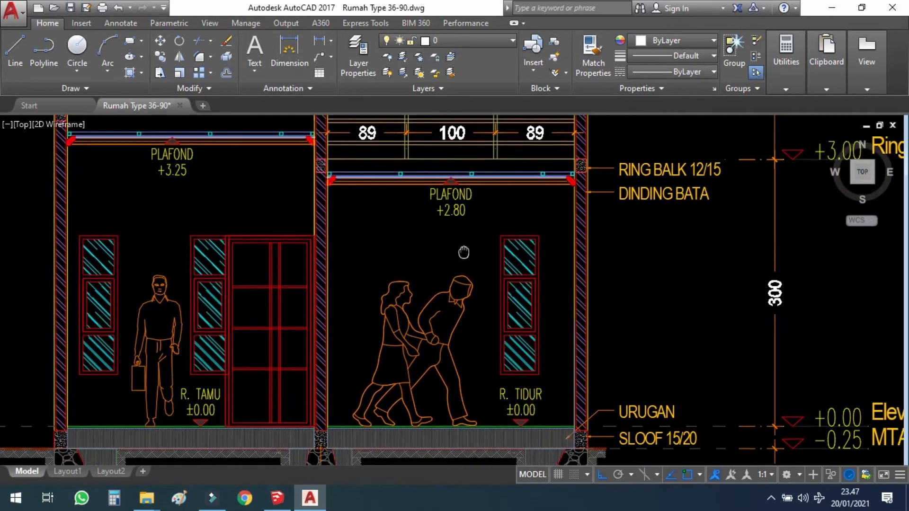
scroll(478, 254, down, 5)
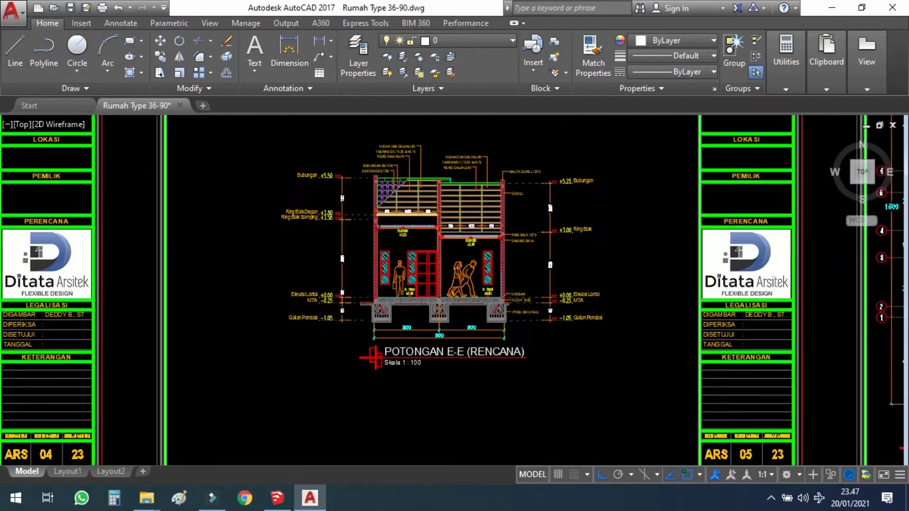
Review the front part of the DENAH BALOK PLAT ATAP - B1 (RENCANA) plan on the sheet following ARS 07
drag(746, 266, 490, 268)
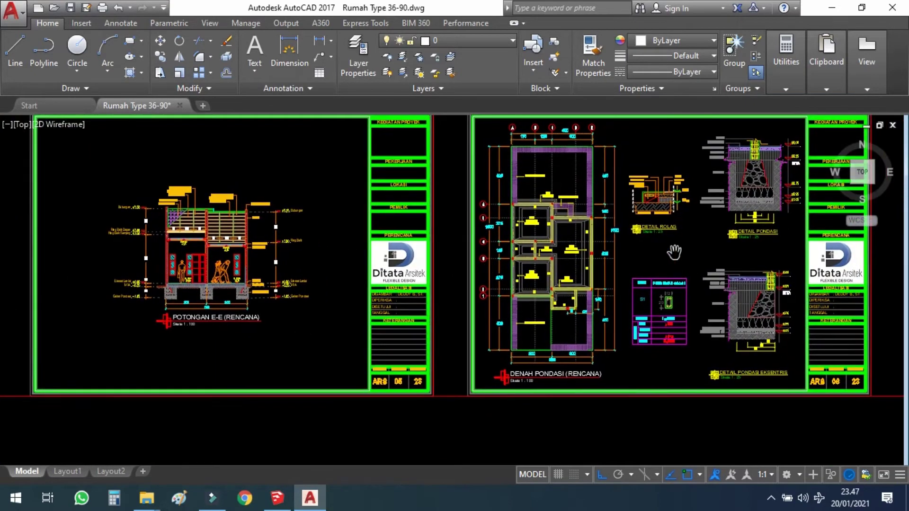
mouse_move(670, 255)
mouse_down()
mouse_move(563, 276)
mouse_move(360, 289)
mouse_up()
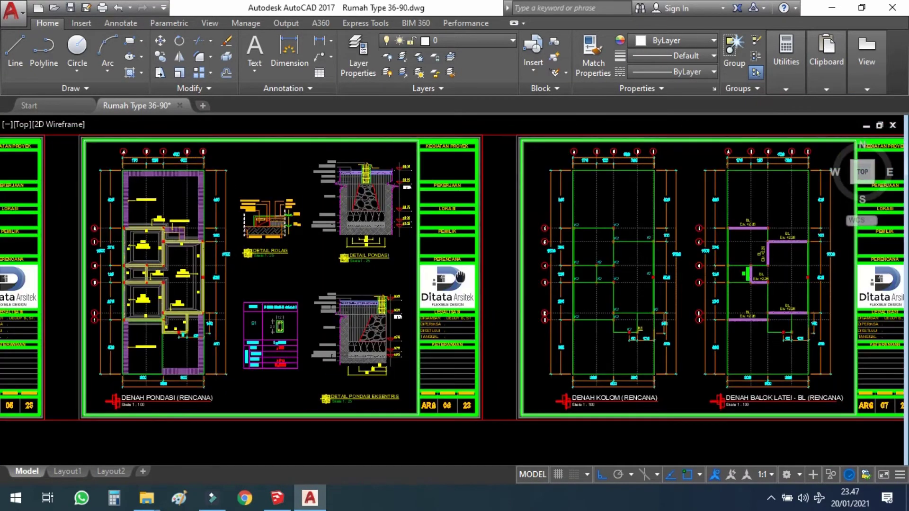
drag(805, 277, 512, 279)
mouse_move(740, 297)
mouse_down()
mouse_move(668, 297)
mouse_move(646, 310)
mouse_up()
scroll(640, 344, up, 3)
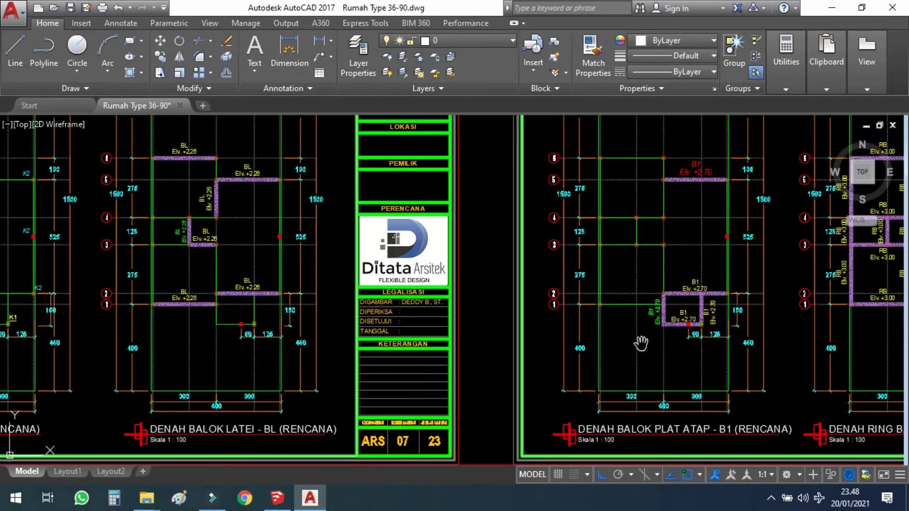
scroll(272, 312, up, 2)
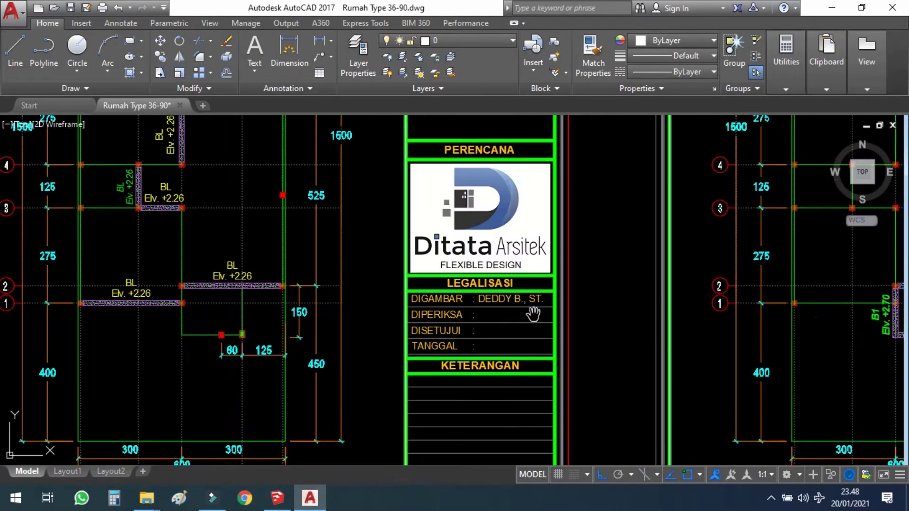
drag(722, 327, 488, 326)
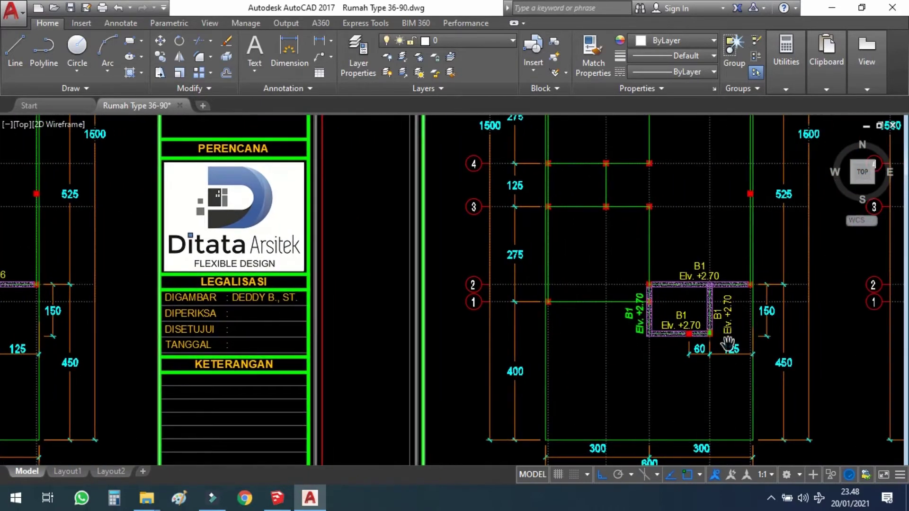
Inspect the B1 roof slab beams and their elevation labels closely around the front terrace by grid lines 1 and 2
scroll(727, 349, up, 3)
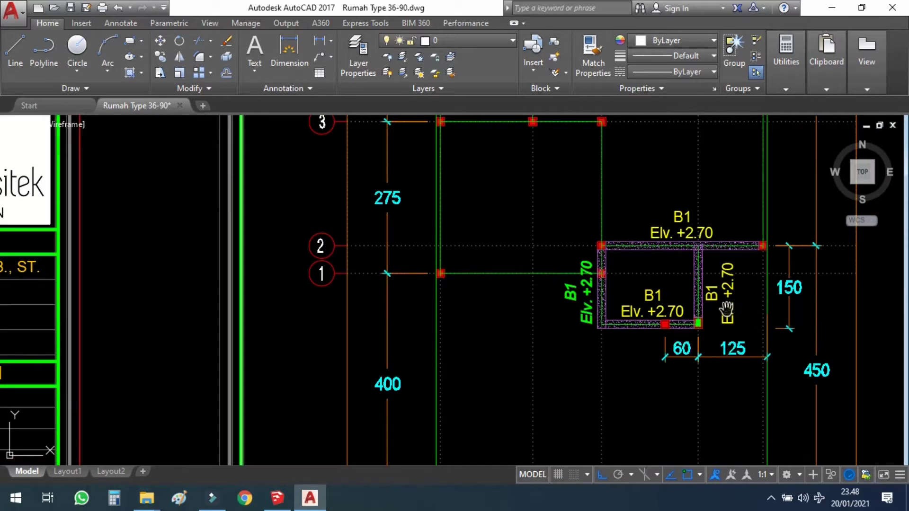
drag(726, 310, 669, 307)
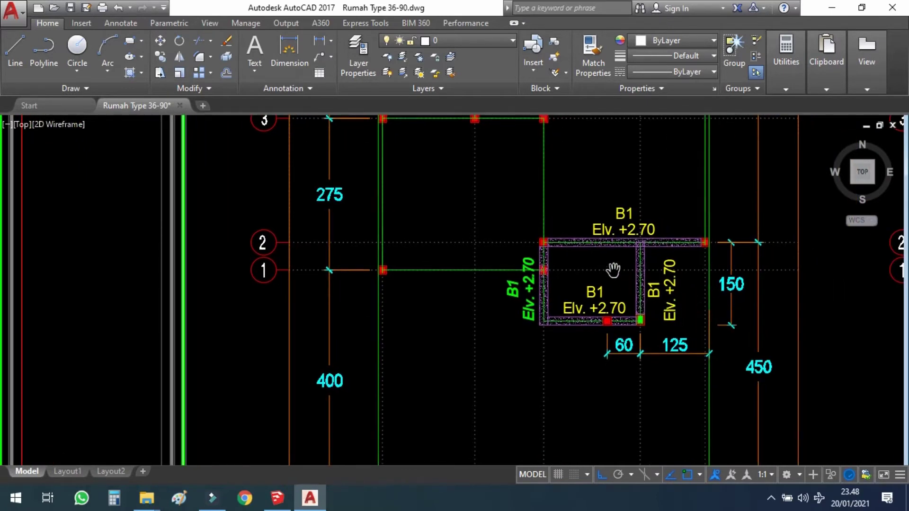
scroll(613, 270, up, 2)
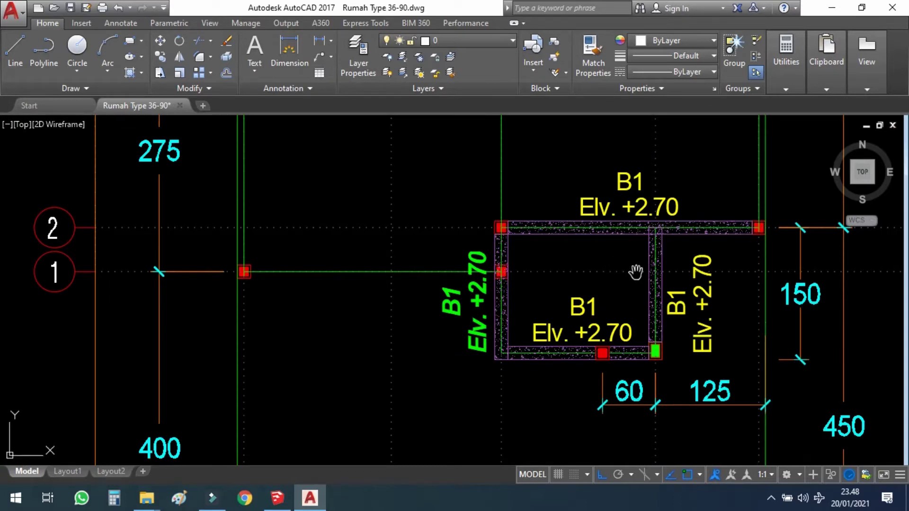
scroll(636, 273, down, 2)
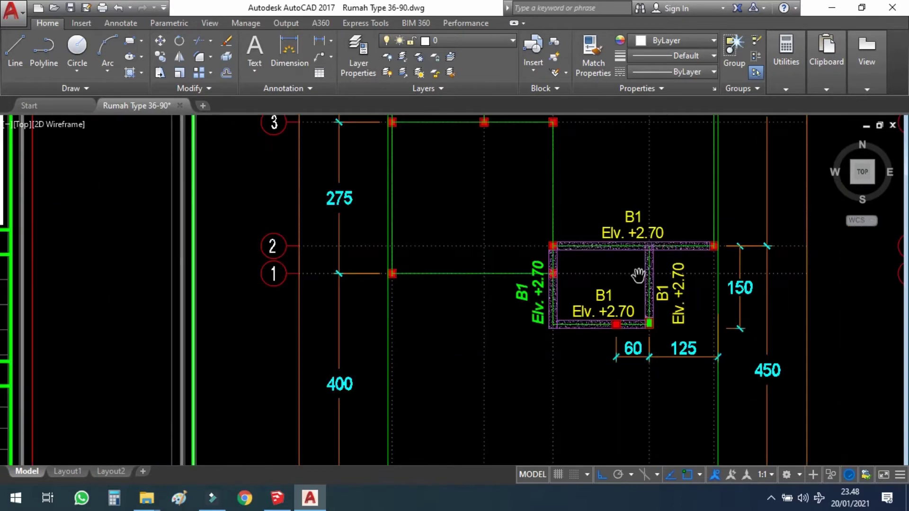
scroll(627, 286, up, 2)
scroll(627, 286, up, 2)
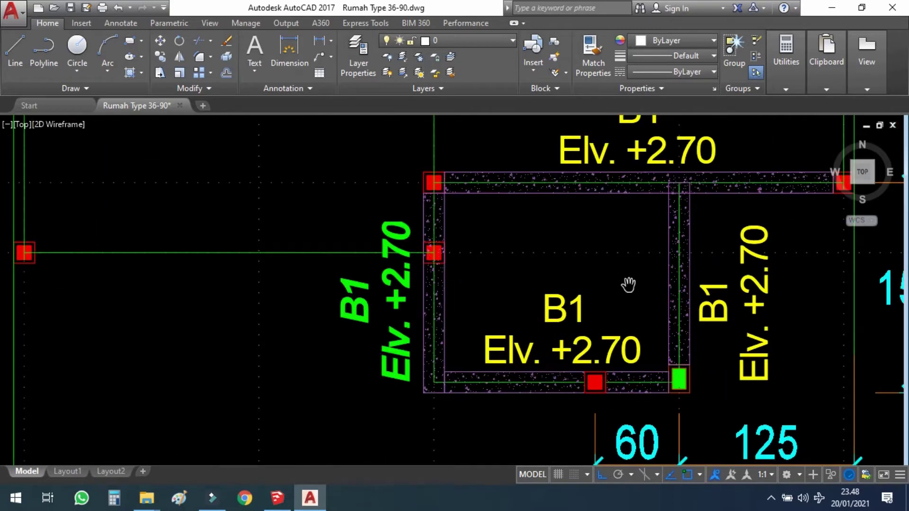
scroll(628, 285, down, 2)
scroll(628, 284, down, 2)
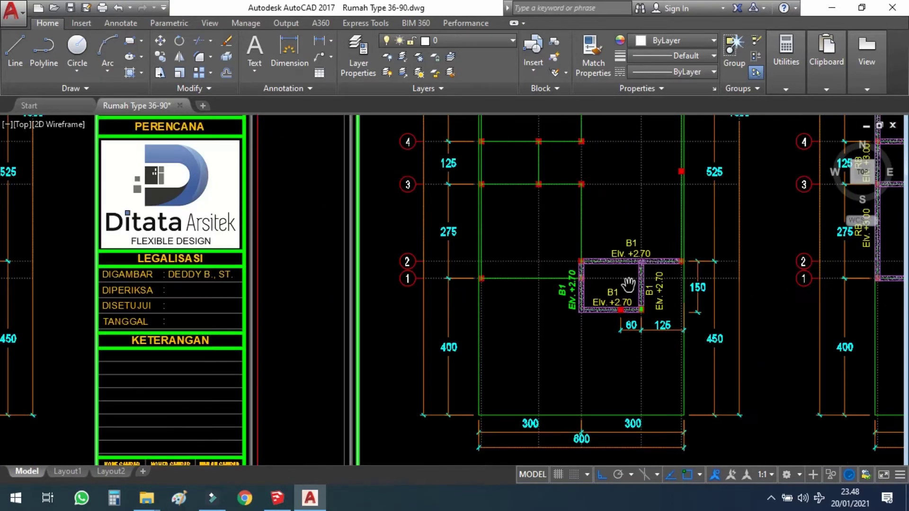
scroll(628, 284, down, 2)
Compare the DENAH BALOK PLAT ATAP - B1 plan with the DENAH RING BALK - RB Elv. +3.00 plan beside it
mouse_move(638, 227)
middle_down()
mouse_move(641, 270)
mouse_move(655, 263)
mouse_move(636, 248)
mouse_move(645, 240)
mouse_move(605, 242)
middle_up()
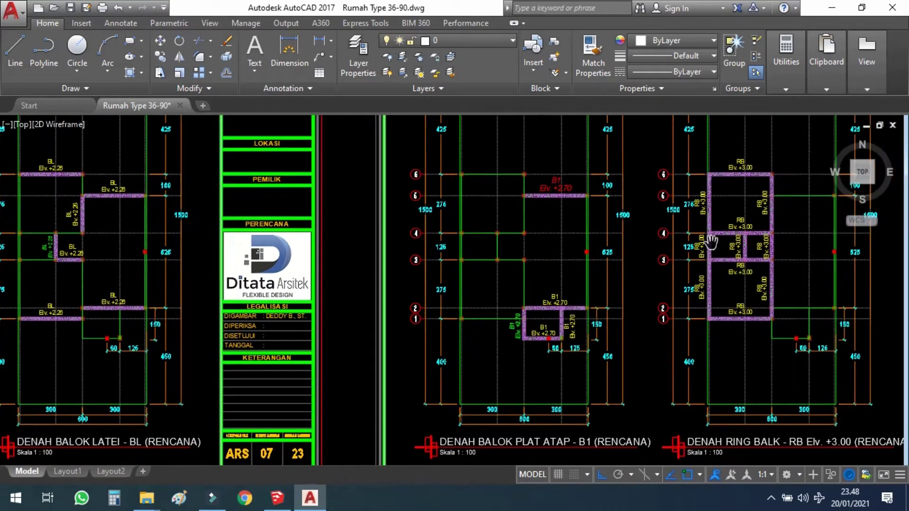
middle_drag(711, 242, 650, 244)
scroll(731, 267, up, 2)
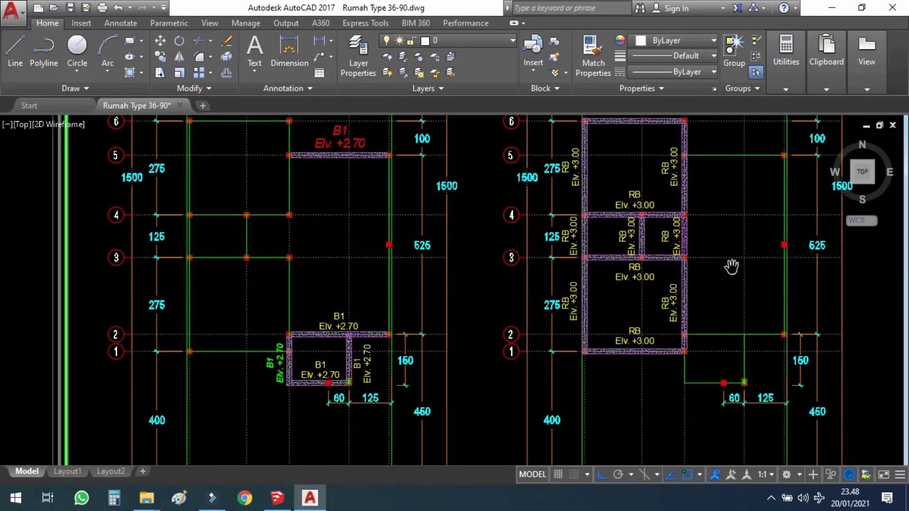
mouse_move(687, 379)
middle_down()
mouse_move(669, 391)
mouse_move(622, 246)
middle_up()
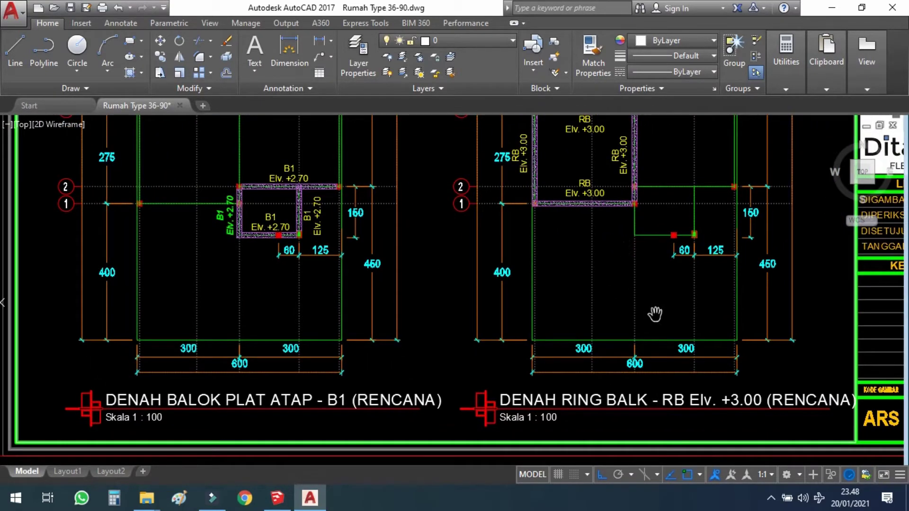
middle_drag(655, 311, 653, 371)
middle_drag(634, 264, 631, 320)
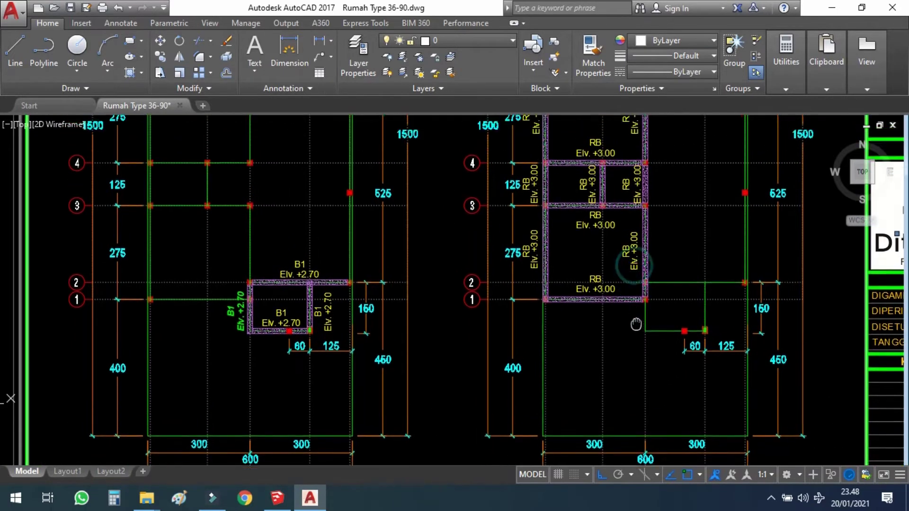
Inspect the RB ring beams and their elevation labels on the Elv. +3.00 plan between grid lines 1 and 6
scroll(598, 236, up, 2)
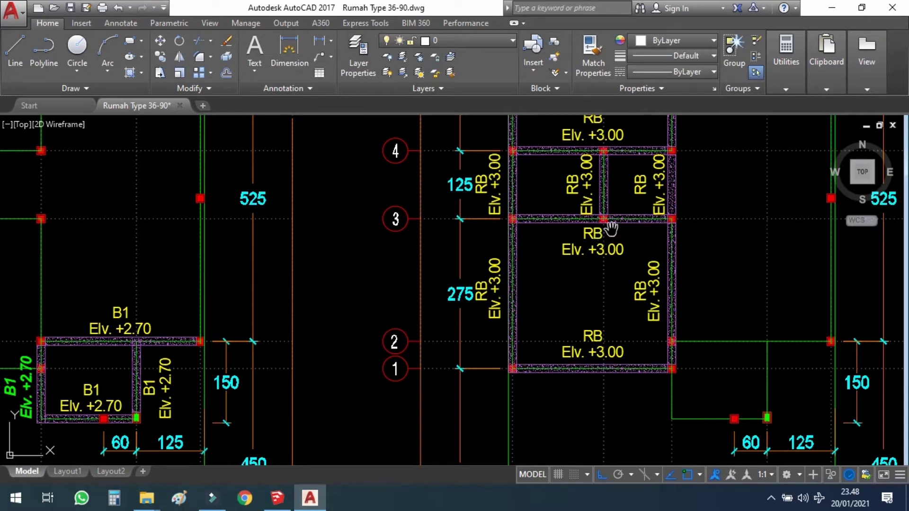
middle_drag(631, 203, 615, 283)
scroll(593, 259, down, 2)
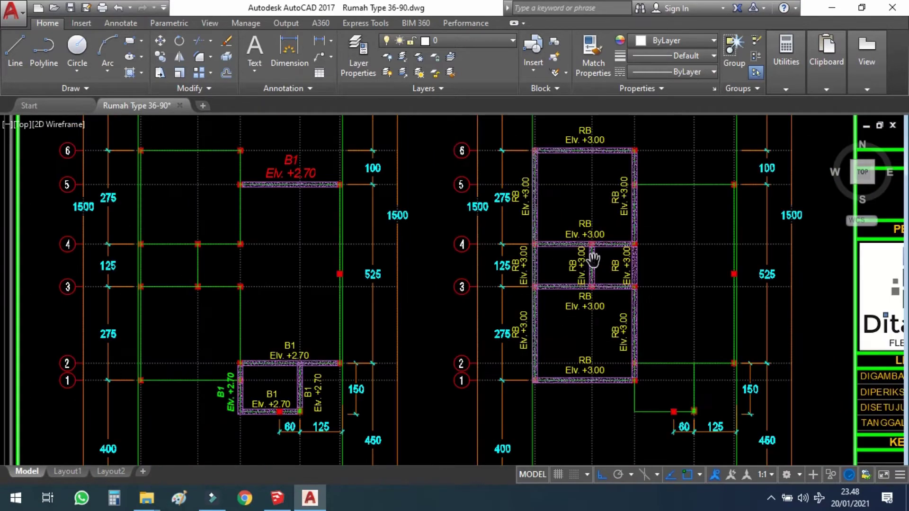
scroll(601, 230, up, 2)
scroll(600, 231, down, 2)
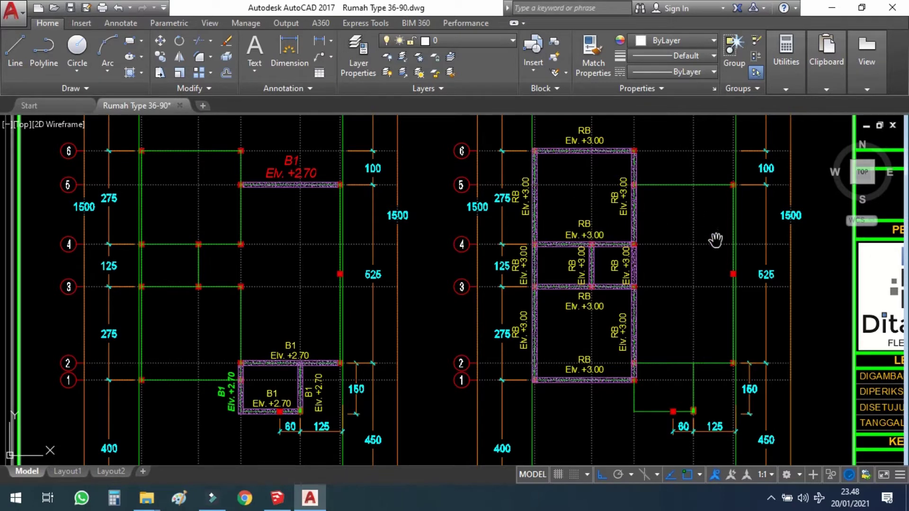
Study the RB beams on the DENAH RING BALK - RB Elv. +3.58/+3.80 plan between grid lines 2 and 5
drag(694, 239, 612, 244)
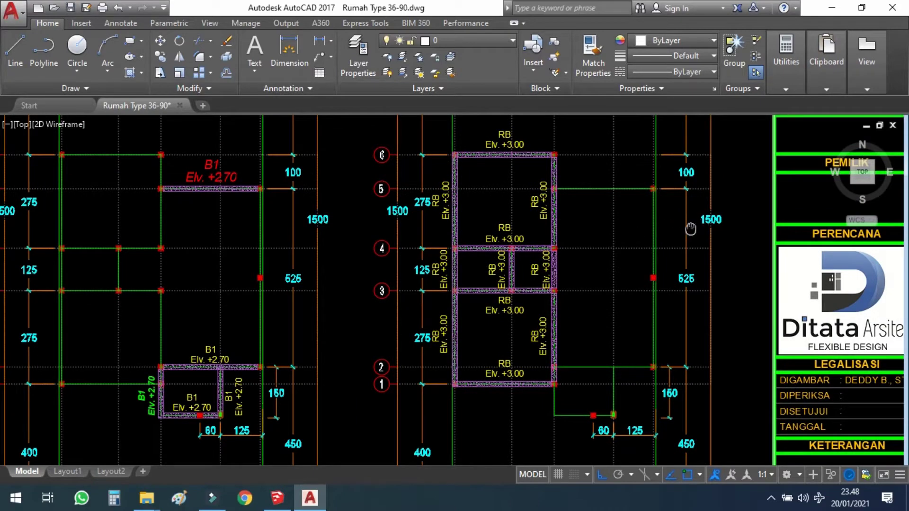
drag(734, 223, 639, 247)
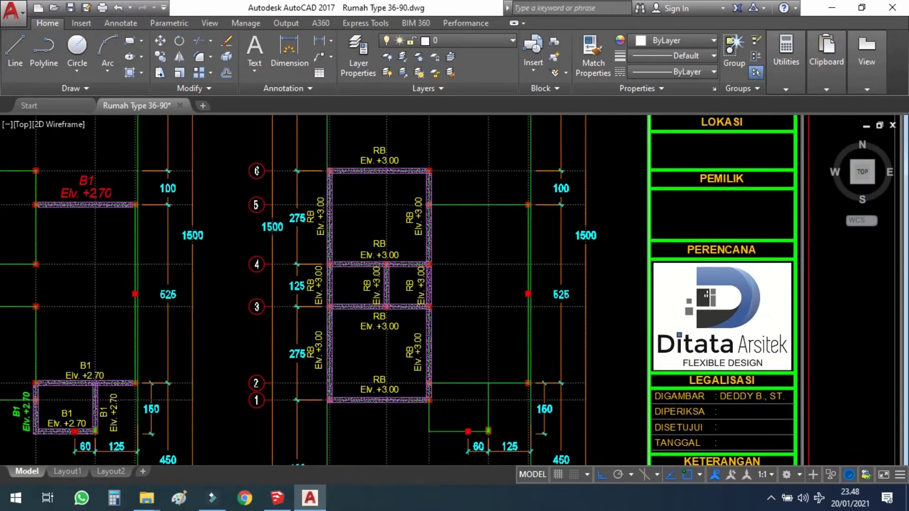
scroll(729, 256, down, 4)
drag(693, 286, 656, 288)
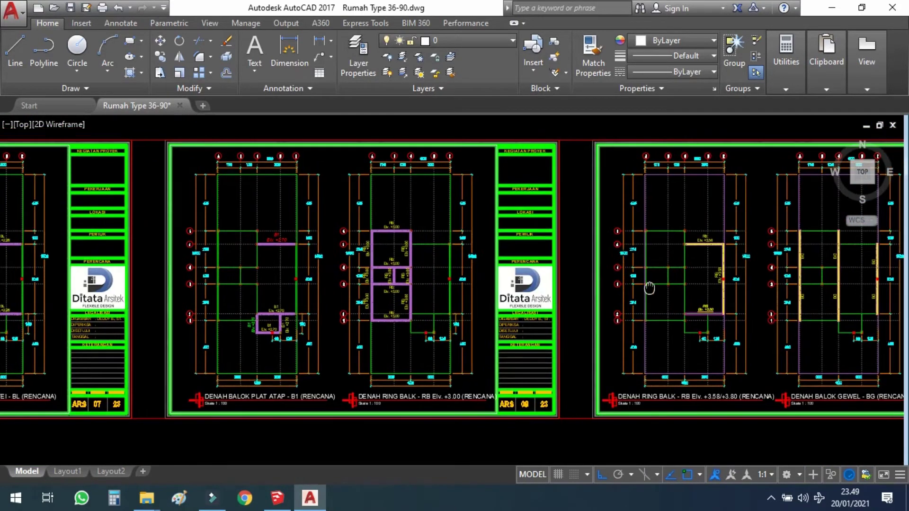
scroll(700, 286, up, 2)
scroll(716, 332, up, 3)
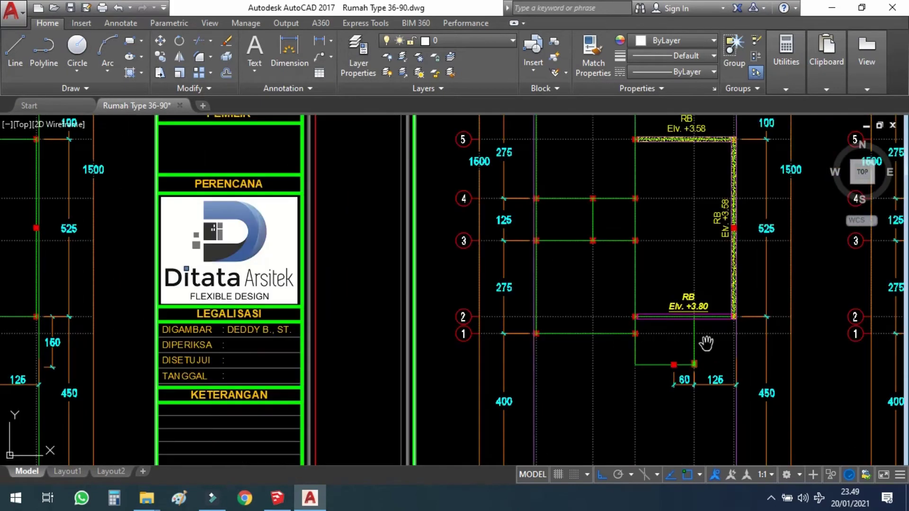
scroll(700, 316, up, 2)
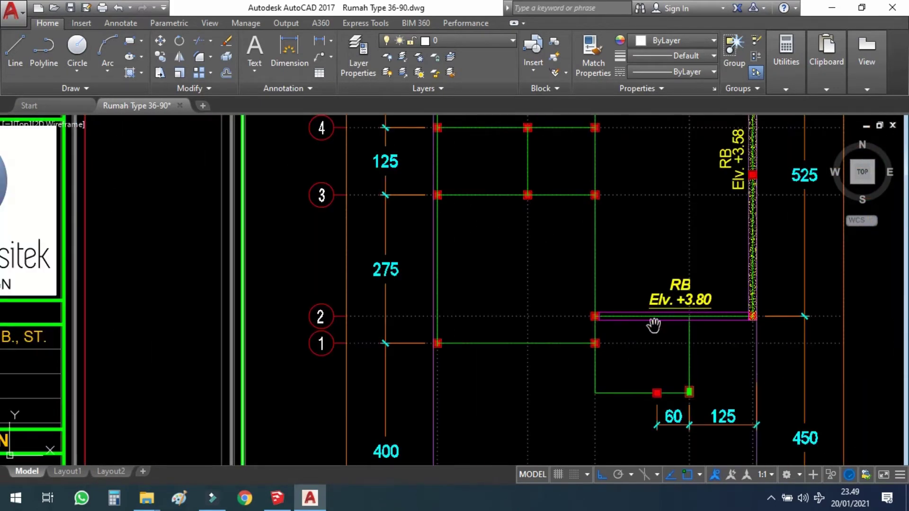
drag(647, 234, 633, 295)
scroll(629, 279, down, 2)
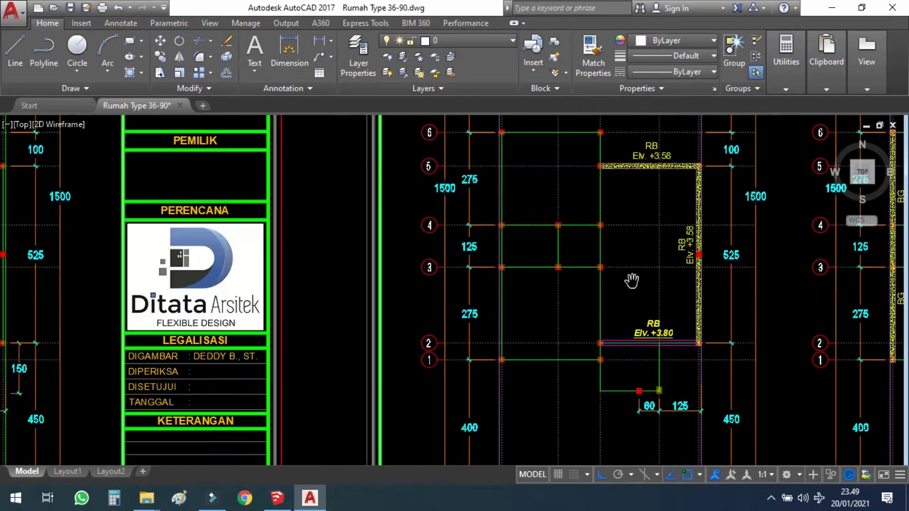
Compare the ring beam layout of the Elv. +3.58/+3.80 plan with the Elv. +3.00 plan on sheet ARS 08
mouse_move(331, 287)
mouse_down()
mouse_move(660, 281)
mouse_move(502, 298)
mouse_up()
drag(767, 272, 668, 276)
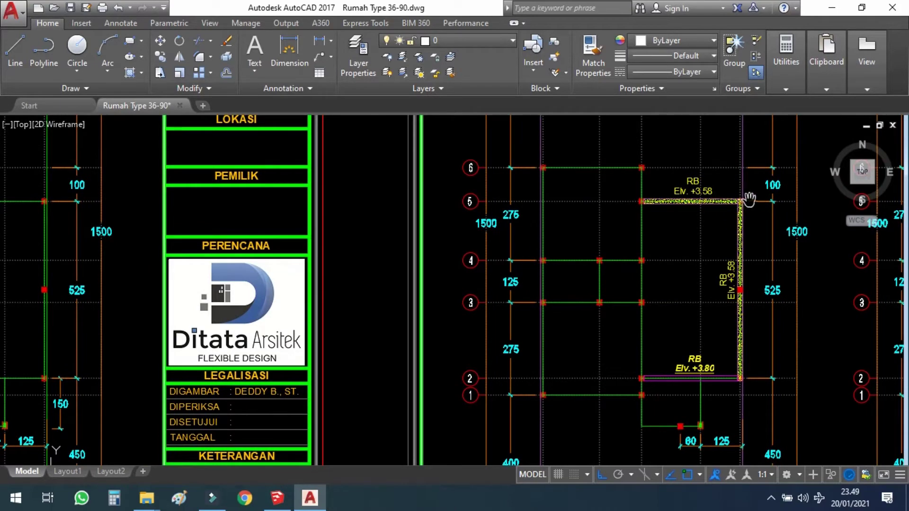
scroll(687, 240, down, 2)
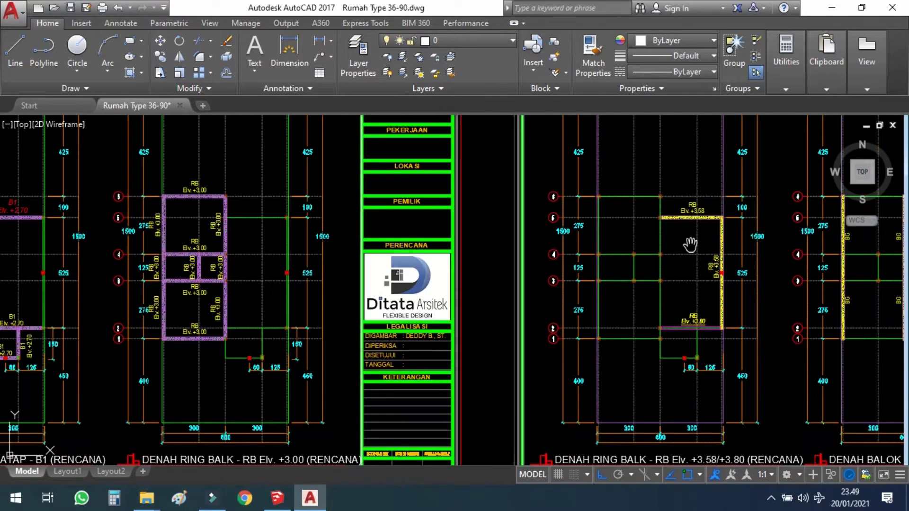
scroll(284, 286, up, 2)
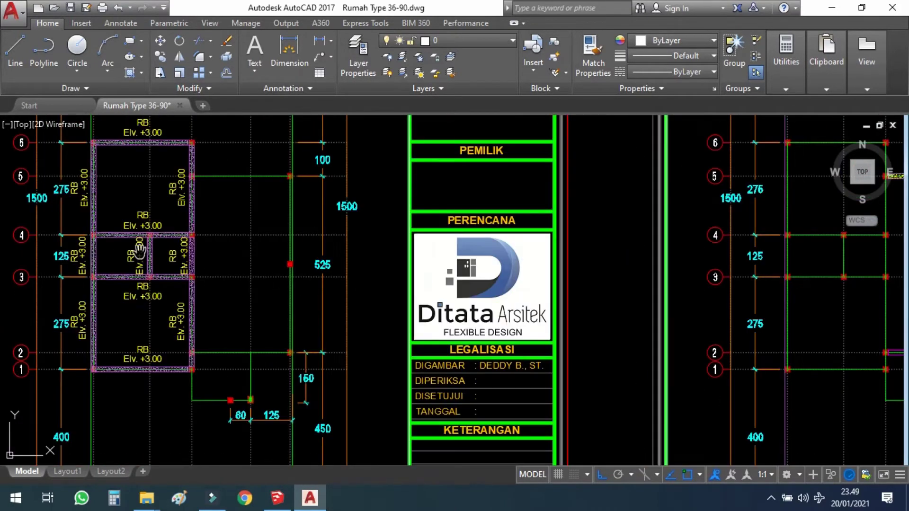
drag(139, 252, 265, 263)
middle_drag(265, 264, 318, 265)
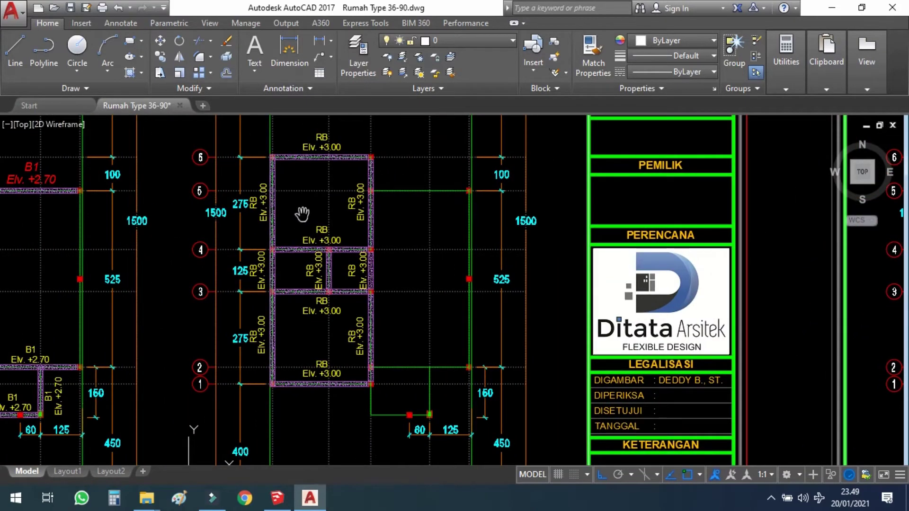
scroll(576, 284, down, 8)
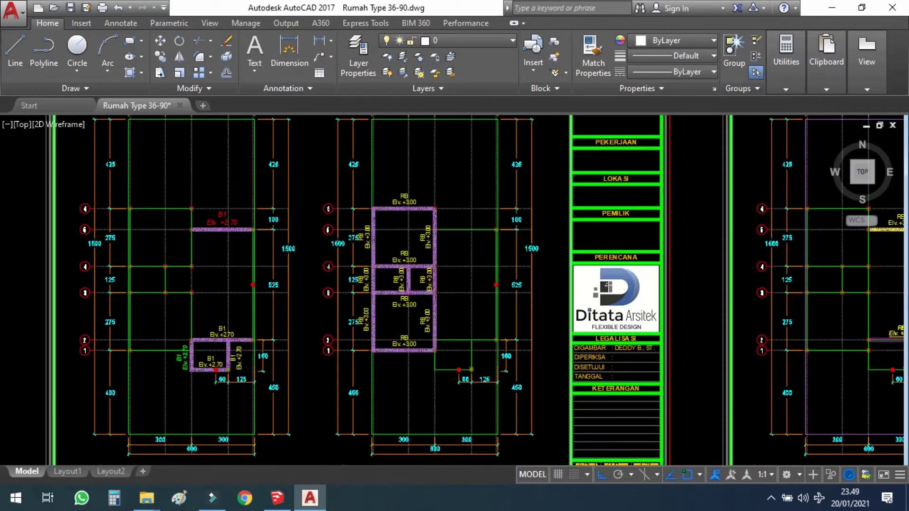
scroll(183, 275, up, 3)
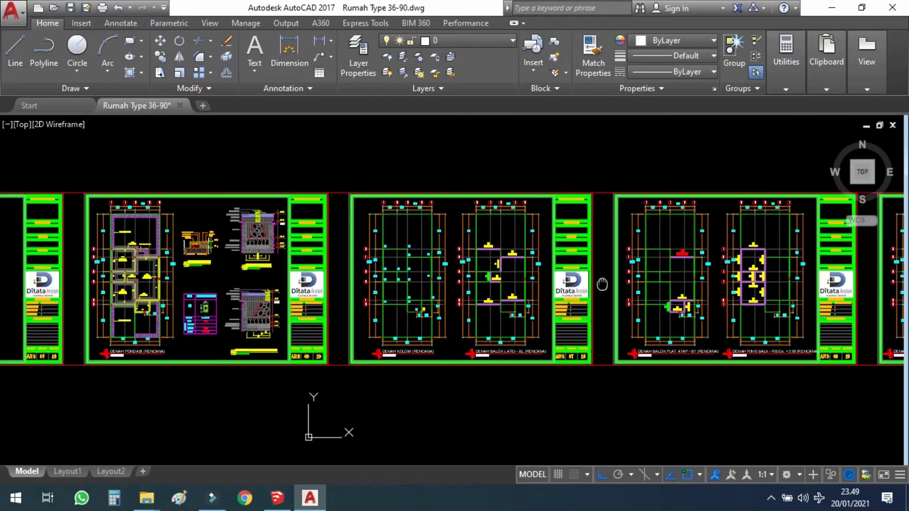
Examine the ring beam and ceiling levels on both sides of the POTONGAN D-D section on sheet ARS 04
scroll(180, 274, up, 2)
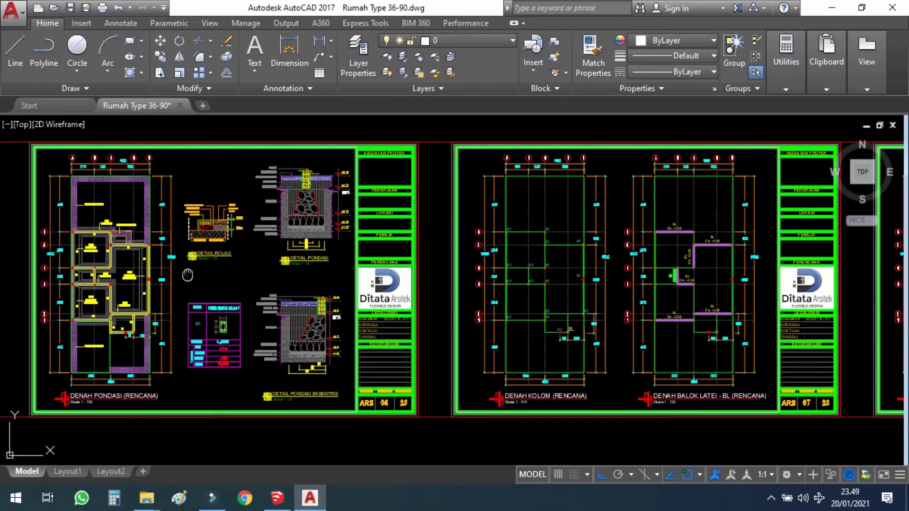
drag(187, 275, 359, 338)
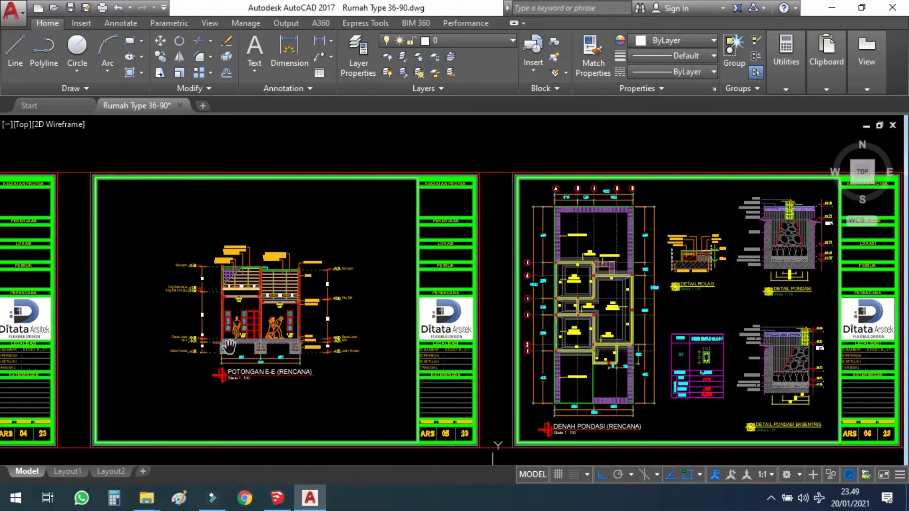
drag(229, 347, 537, 338)
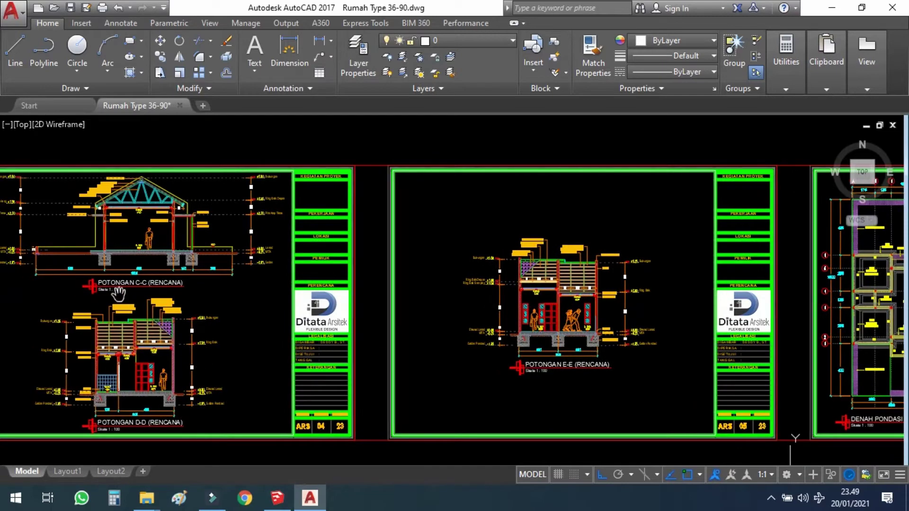
drag(254, 336, 438, 321)
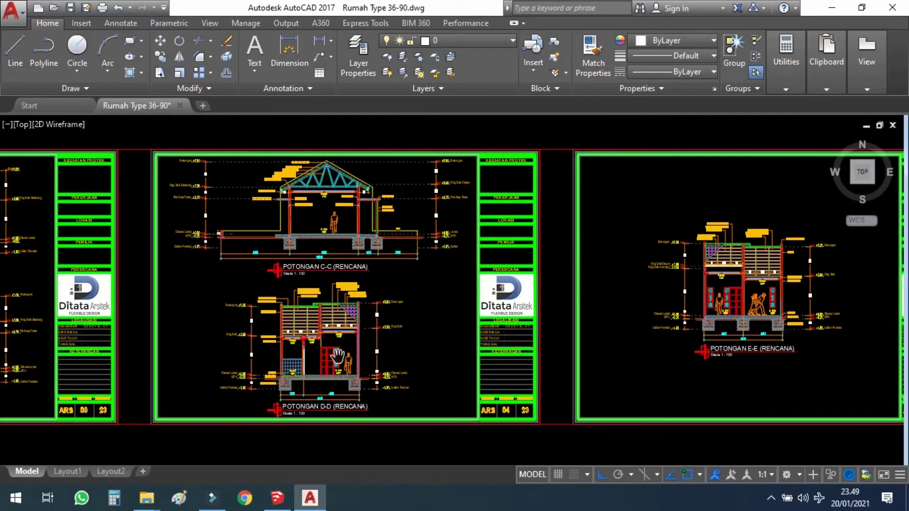
scroll(320, 341, up, 6)
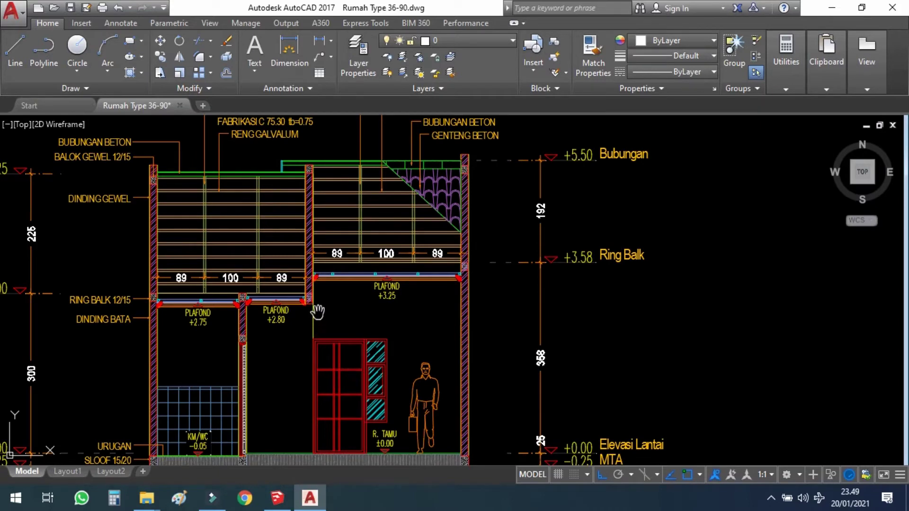
scroll(164, 310, up, 2)
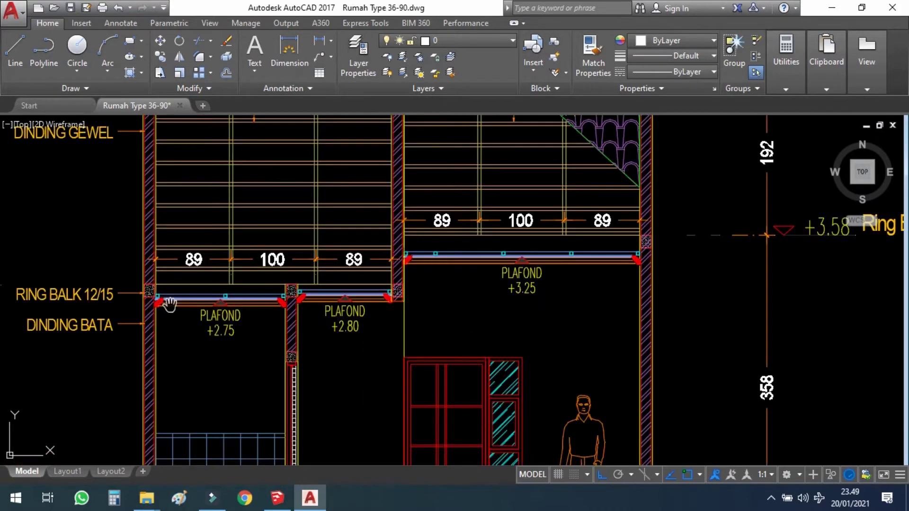
scroll(515, 286, down, 4)
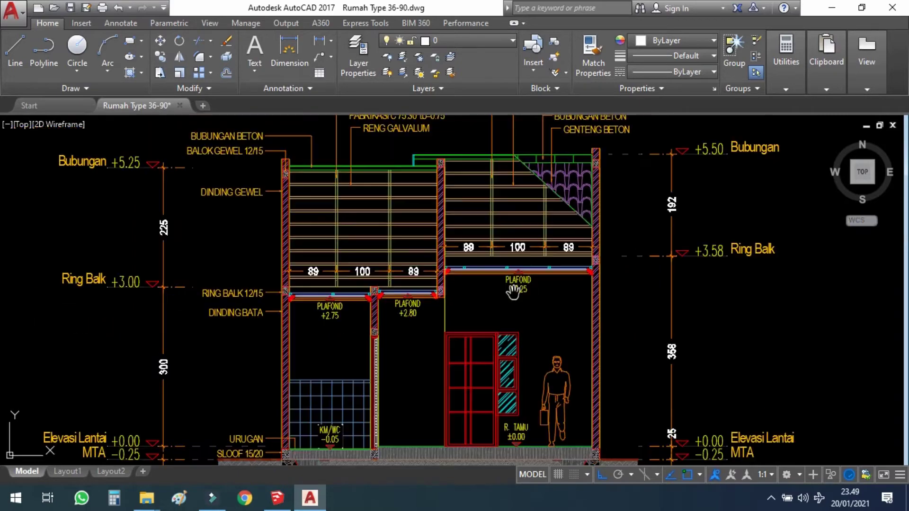
scroll(515, 286, down, 3)
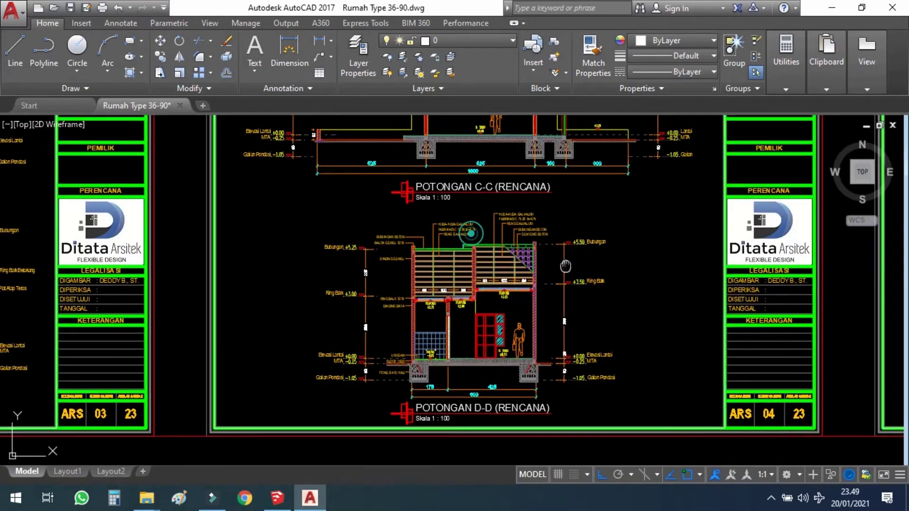
Inspect the front ring beam, terrace roof slab and roof truss in the POTONGAN C-C section
scroll(521, 303, up, 2)
middle_drag(521, 302, 529, 350)
scroll(565, 209, up, 5)
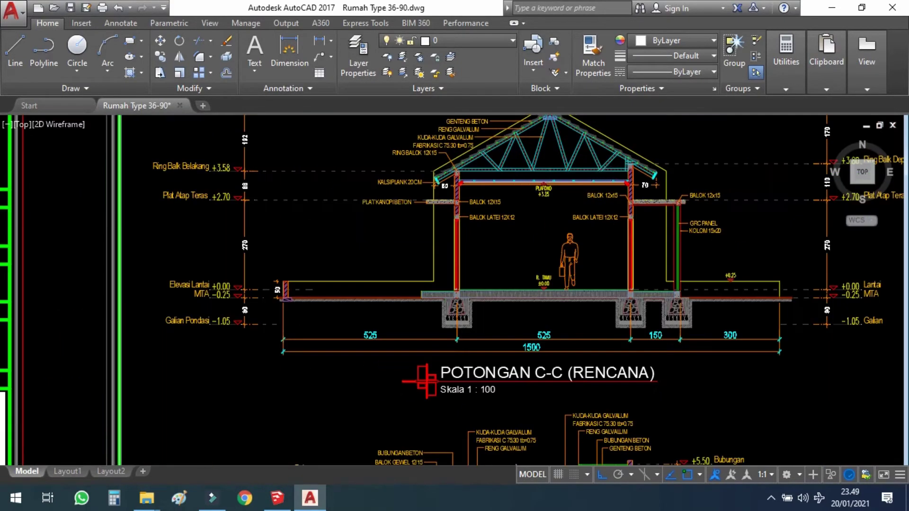
middle_drag(565, 209, 375, 268)
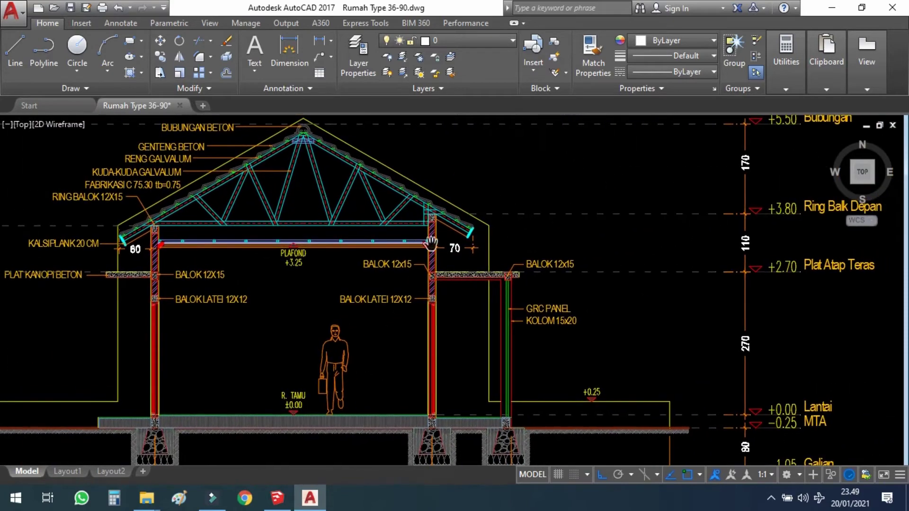
Study the BG gable beams on the DENAH BALOK GEWEL - BG plan beside the Elv. +3.58/+3.80 ring beam plan
scroll(514, 251, down, 7)
middle_drag(758, 294, 361, 239)
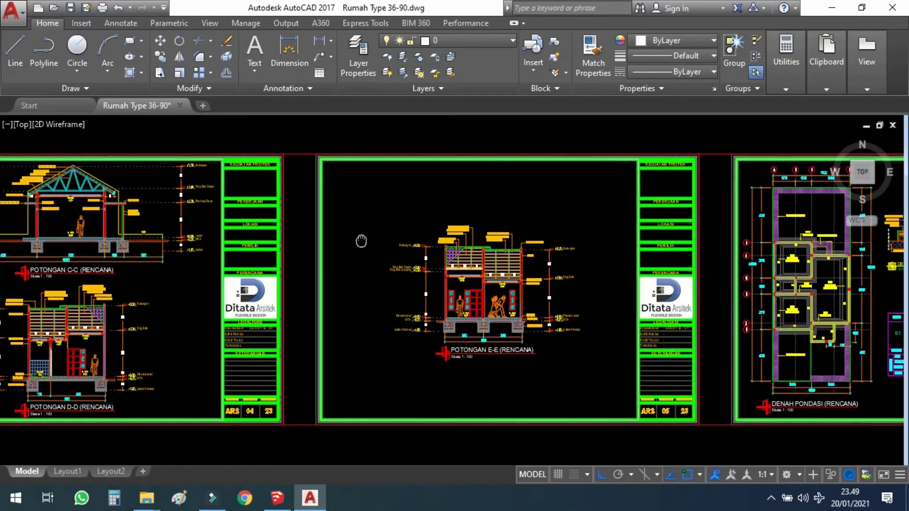
middle_drag(582, 304, 432, 300)
middle_drag(672, 303, 426, 316)
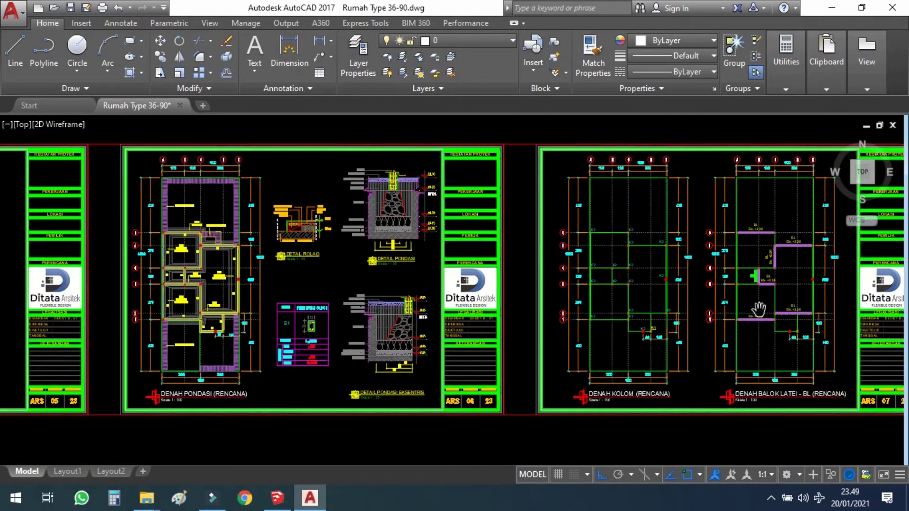
middle_drag(890, 303, 629, 316)
middle_drag(705, 314, 501, 317)
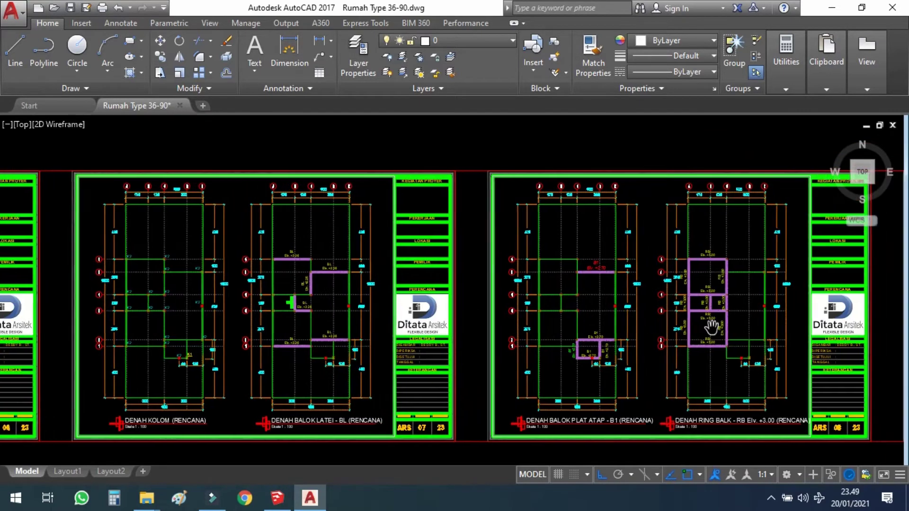
middle_drag(458, 345, 214, 337)
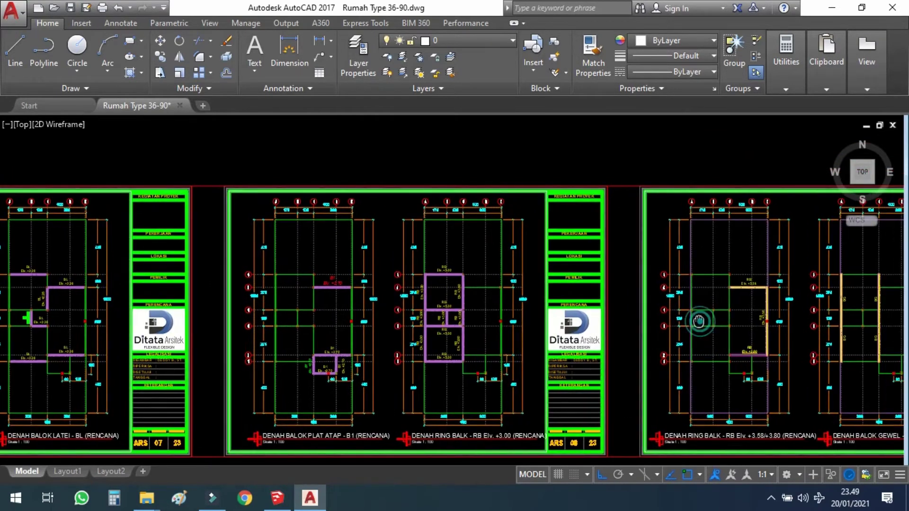
middle_drag(797, 313, 629, 310)
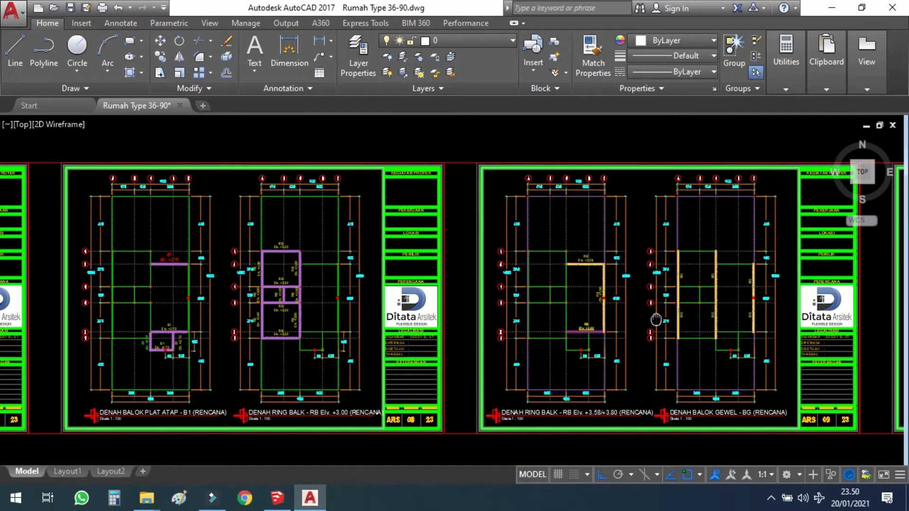
middle_drag(738, 312, 571, 315)
scroll(481, 314, up, 2)
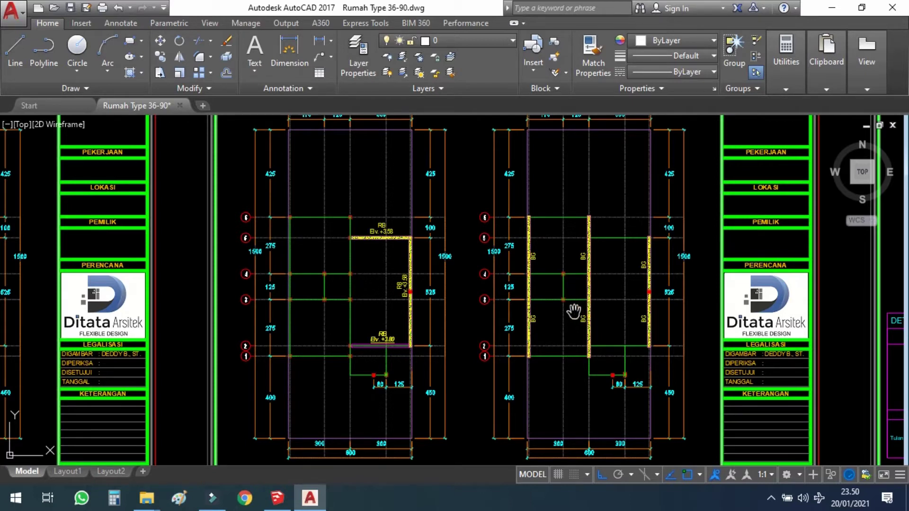
scroll(588, 299, up, 2)
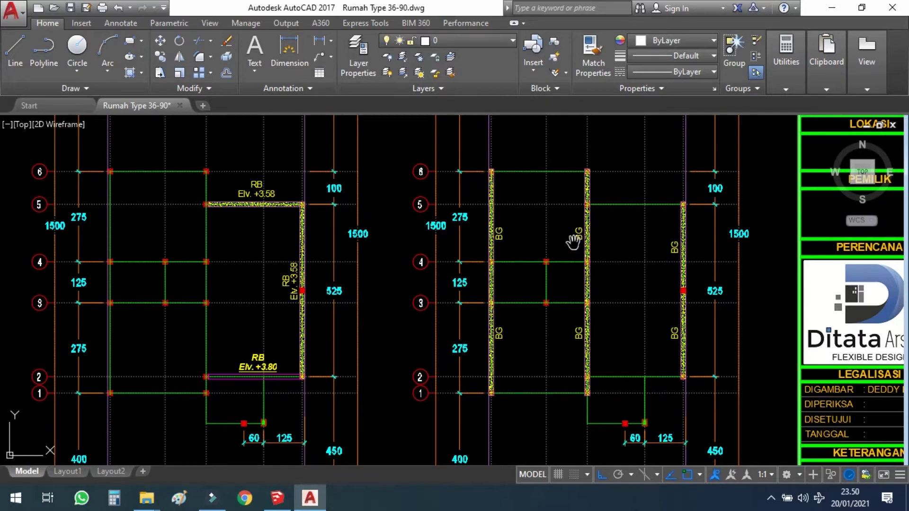
Examine the roof truss slopes, ring beam and ridge levels in the POTONGAN A-A section on sheet ARS 03
scroll(614, 243, down, 5)
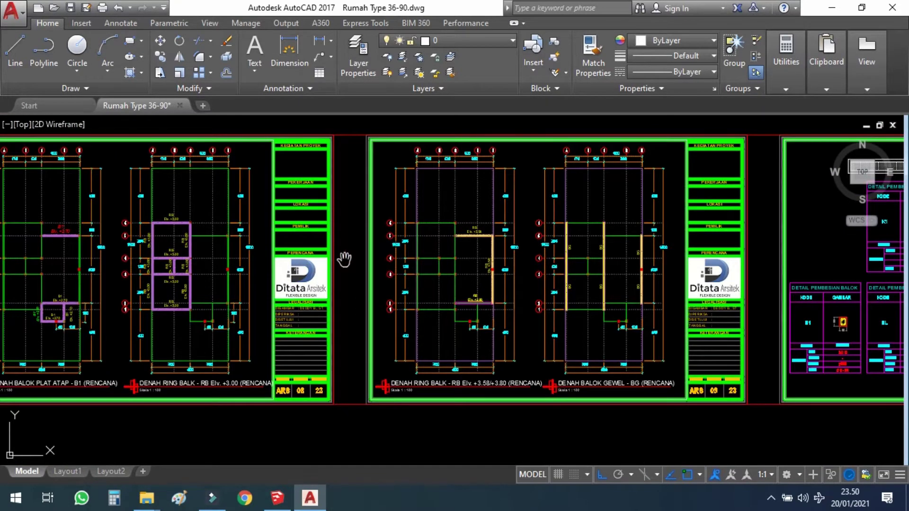
drag(344, 260, 561, 263)
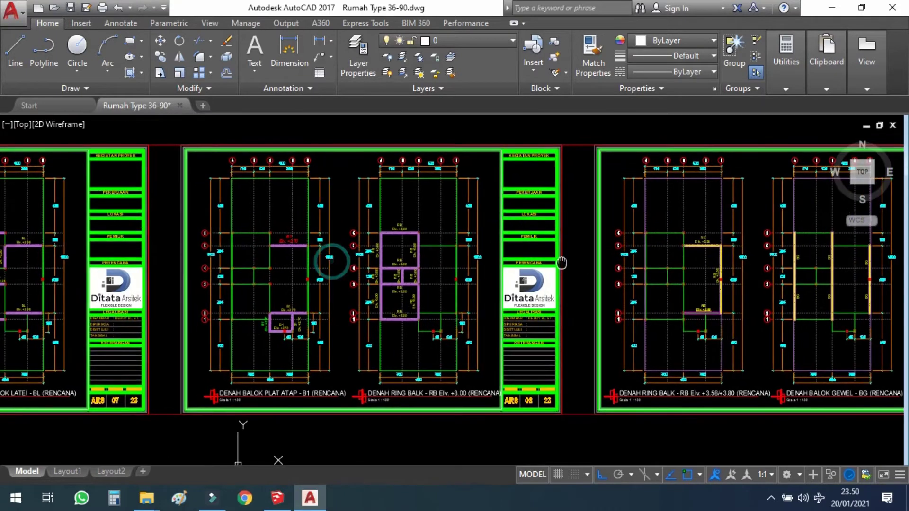
drag(208, 277, 501, 279)
drag(307, 272, 573, 279)
drag(213, 293, 285, 294)
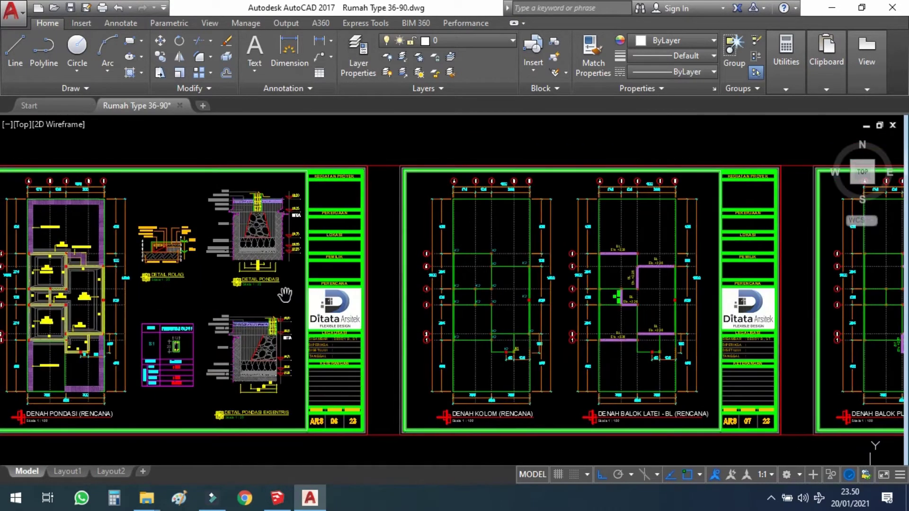
drag(198, 284, 525, 284)
mouse_move(205, 265)
mouse_down()
mouse_move(487, 268)
mouse_move(312, 313)
mouse_up()
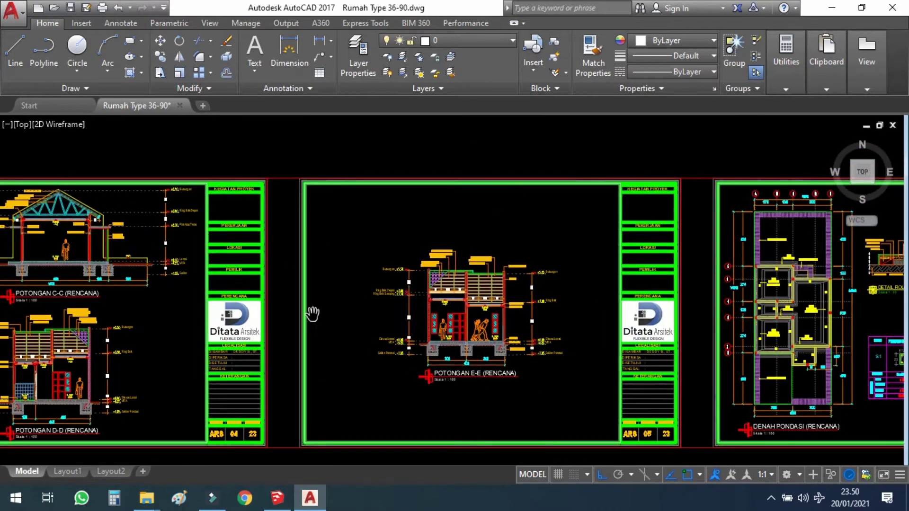
drag(144, 311, 467, 309)
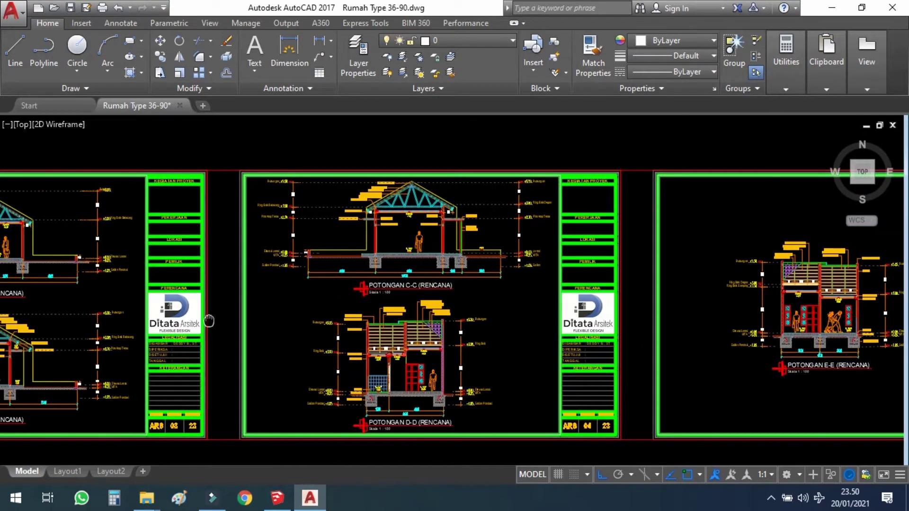
drag(208, 330, 413, 316)
scroll(157, 208, up, 6)
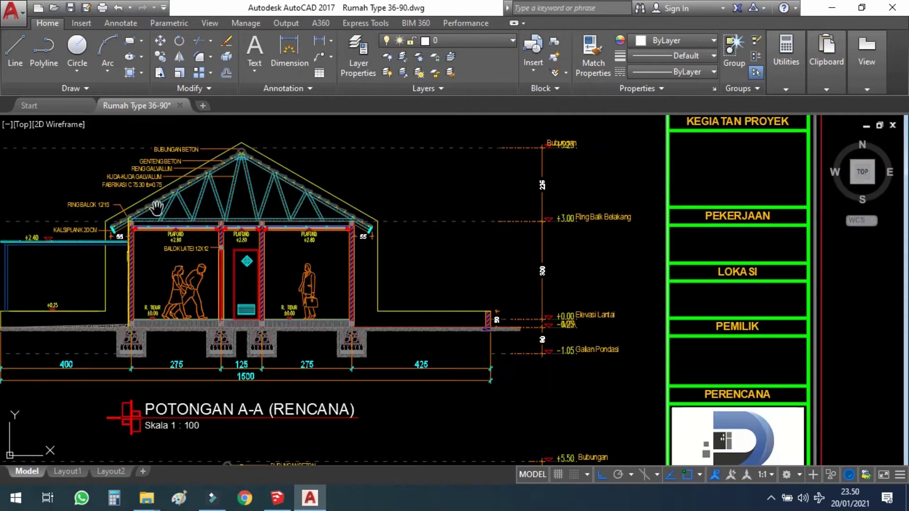
drag(181, 202, 240, 221)
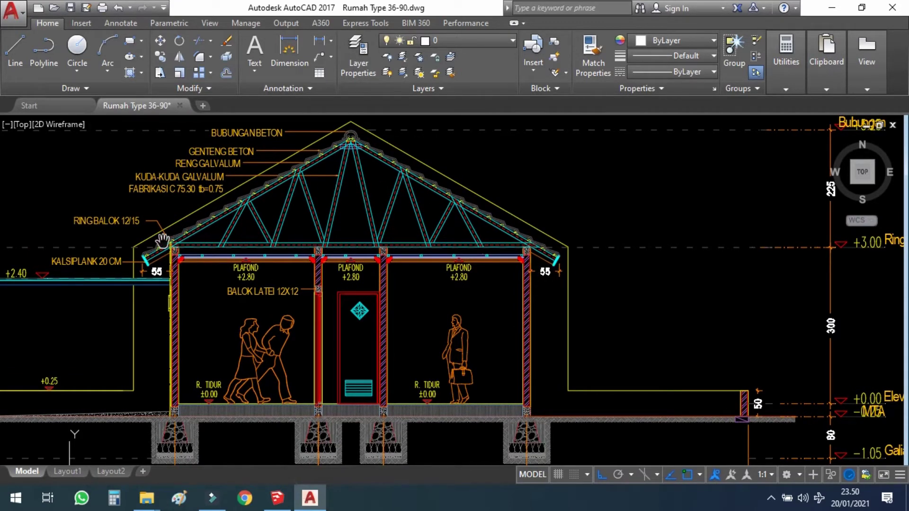
drag(653, 256, 580, 262)
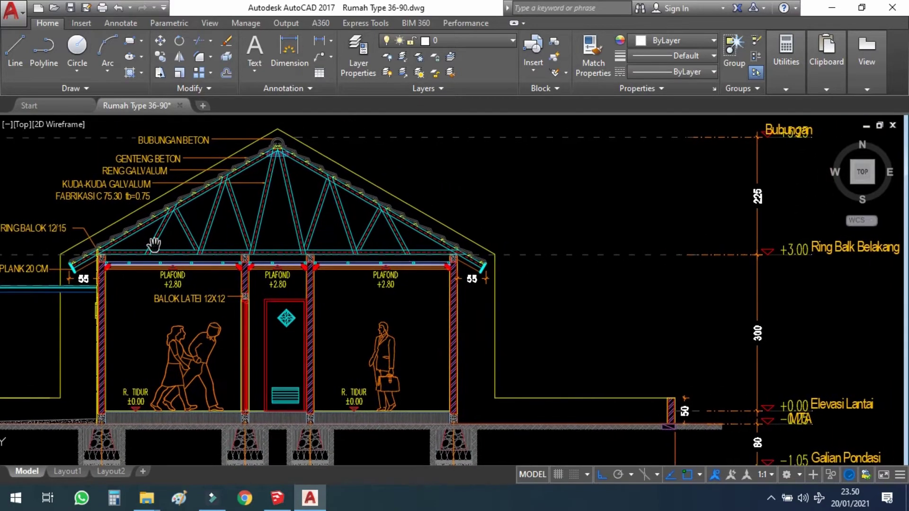
Review the column and beam reinforcement tables on the DETAIL KOLOM DAN BALOK sheet after ARS 09
scroll(324, 229, down, 7)
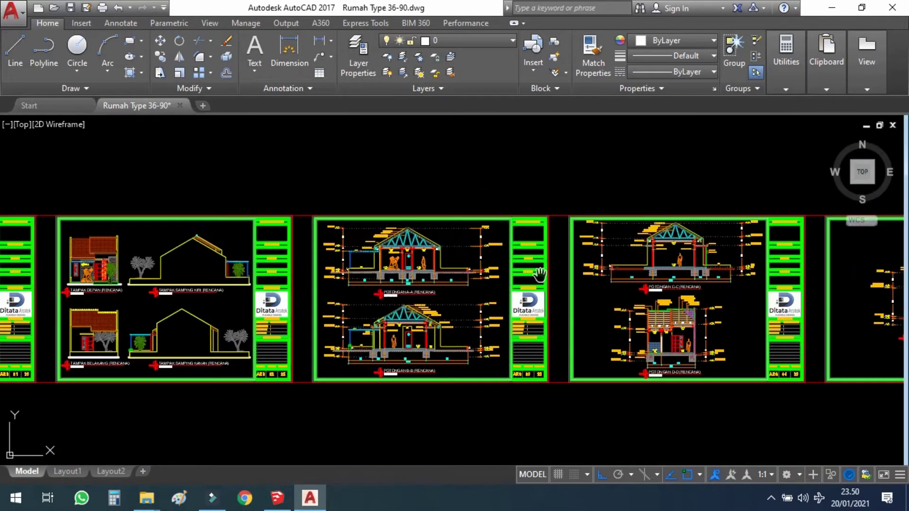
drag(667, 305, 167, 303)
mouse_move(648, 298)
mouse_down()
mouse_move(475, 292)
mouse_move(239, 303)
mouse_up()
drag(462, 296, 383, 306)
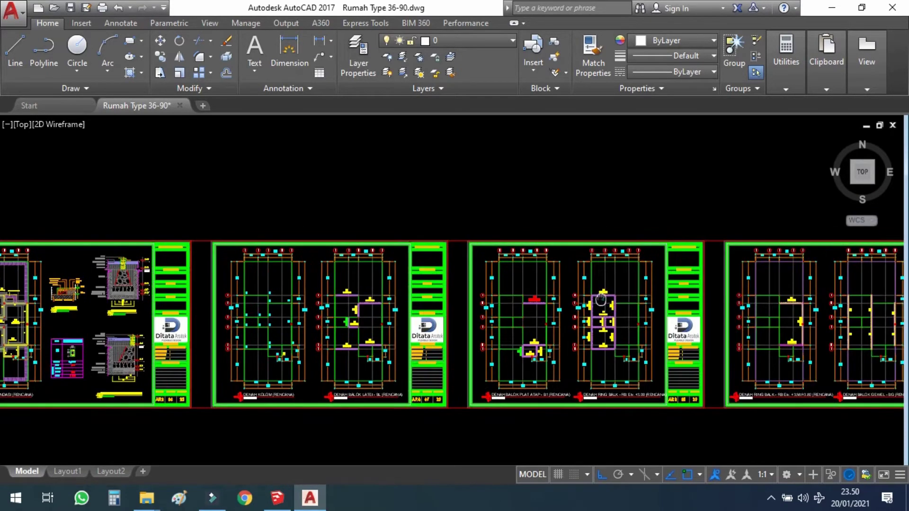
drag(749, 296, 465, 307)
drag(622, 308, 397, 306)
scroll(542, 316, up, 3)
scroll(583, 317, up, 2)
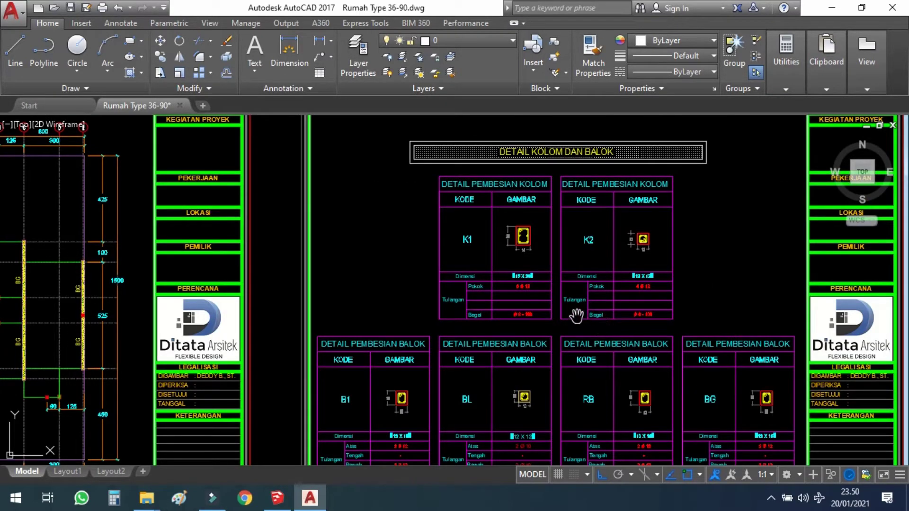
drag(622, 314, 621, 284)
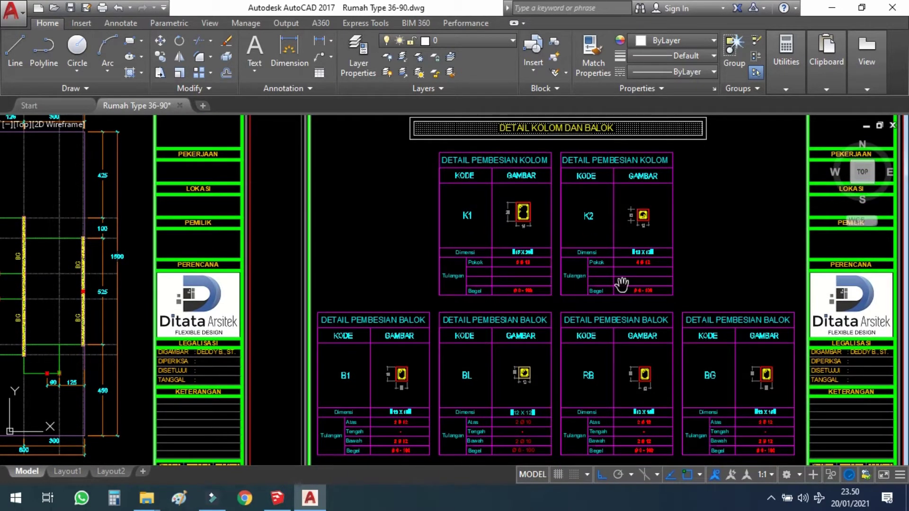
Inspect the K1 column's cross-section, dimensions, main bars and stirrups in its DETAIL PEMBESIAN KOLOM table
scroll(495, 403, up, 2)
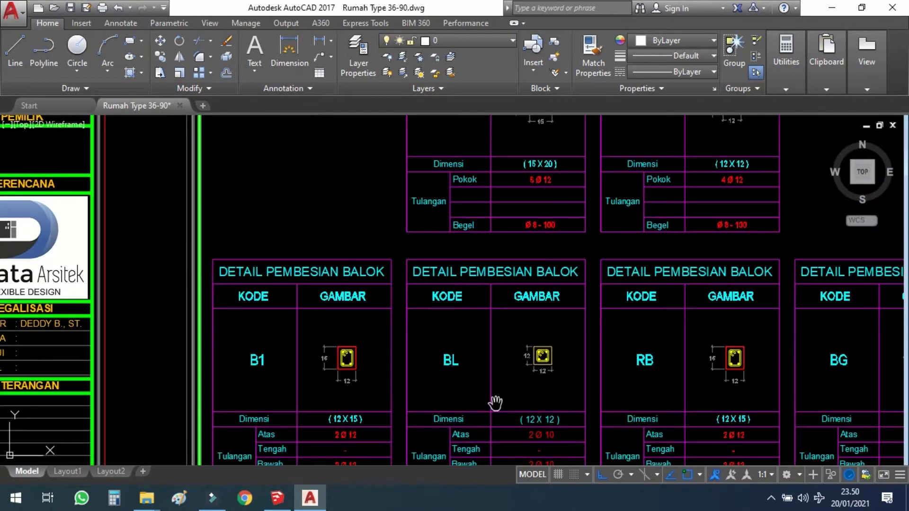
mouse_move(541, 151)
mouse_down()
mouse_move(541, 260)
mouse_move(578, 308)
mouse_move(551, 315)
mouse_move(548, 334)
mouse_up()
scroll(609, 261, up, 2)
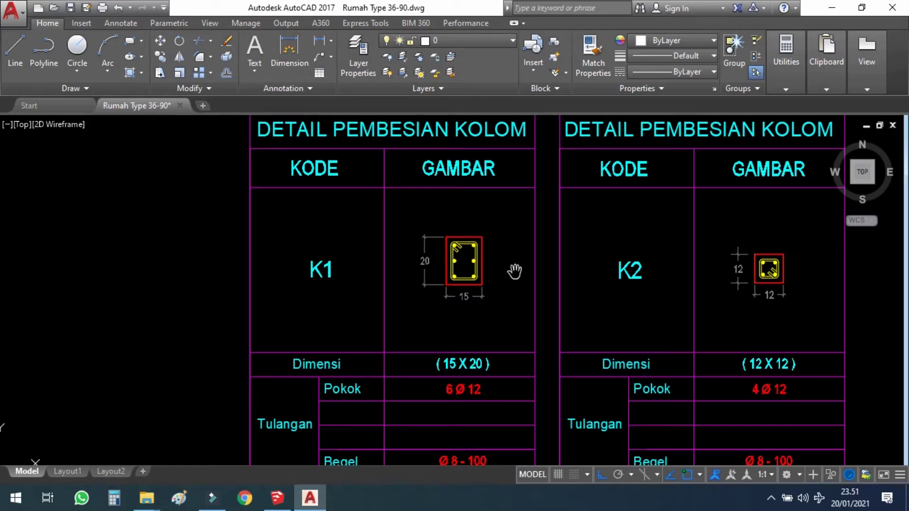
scroll(487, 283, up, 2)
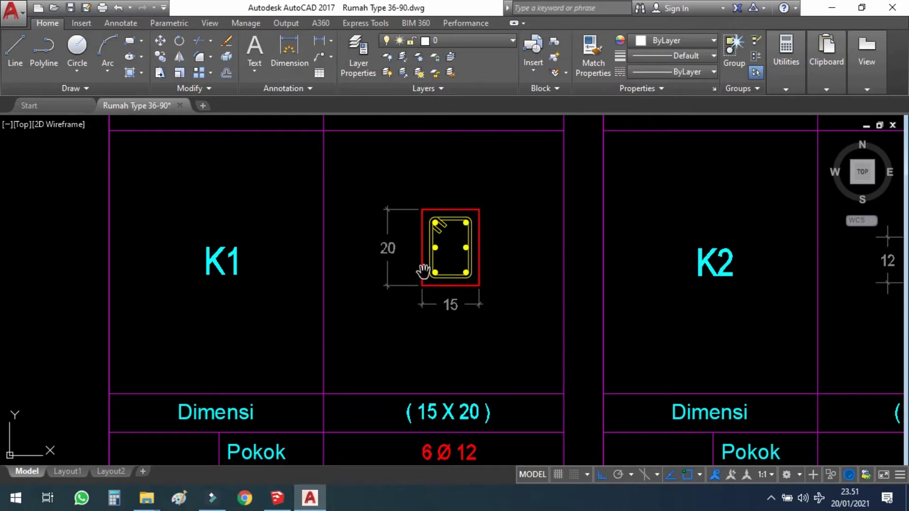
drag(488, 347, 527, 281)
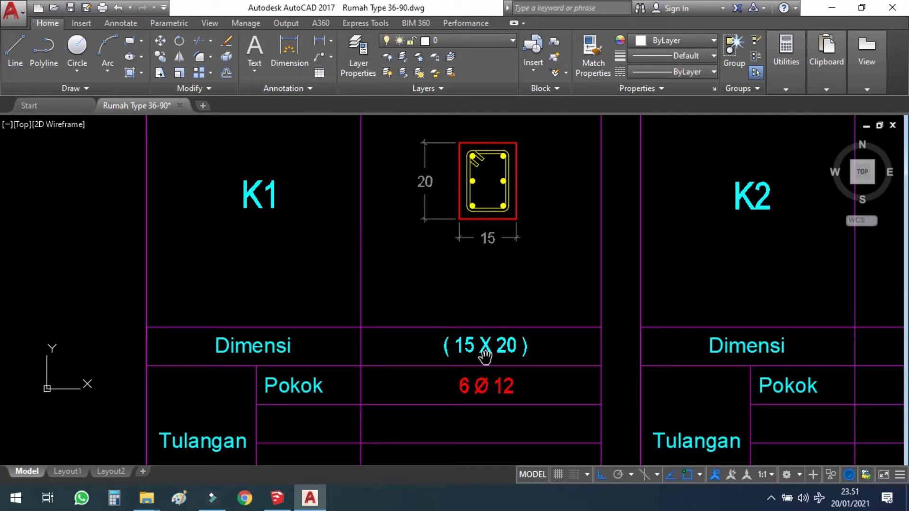
mouse_move(515, 388)
mouse_down()
mouse_move(509, 373)
mouse_move(521, 274)
mouse_up()
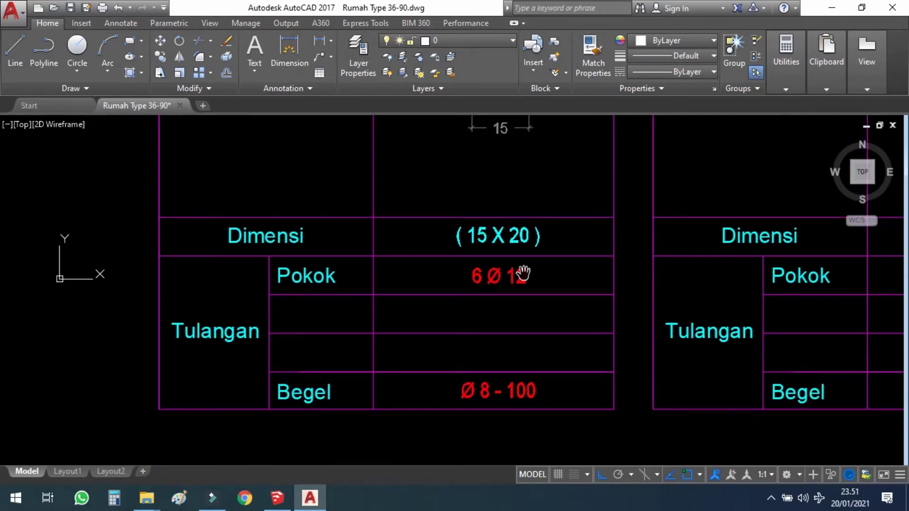
mouse_move(585, 231)
mouse_down()
mouse_move(583, 278)
mouse_move(582, 229)
mouse_up()
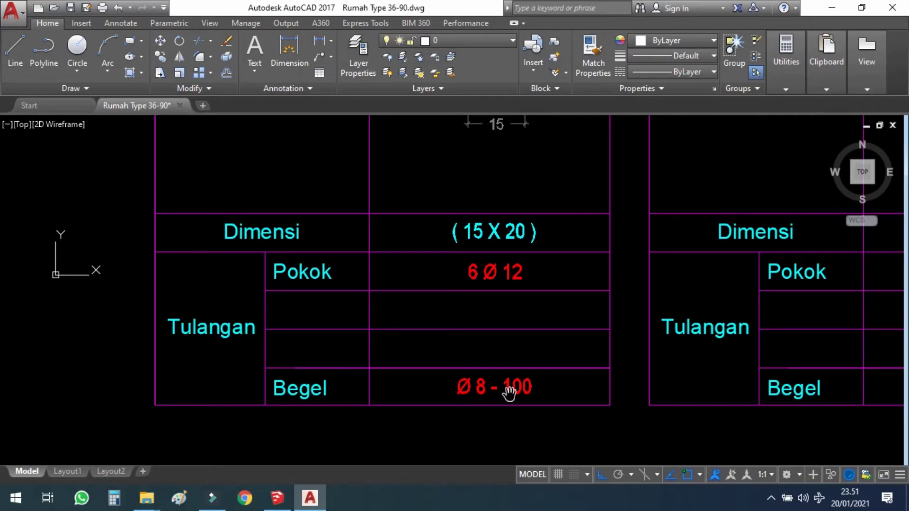
Check the main bar and stirrup rows at the foot of the K1 column's reinforcement table
scroll(509, 392, up, 2)
drag(568, 248, 561, 285)
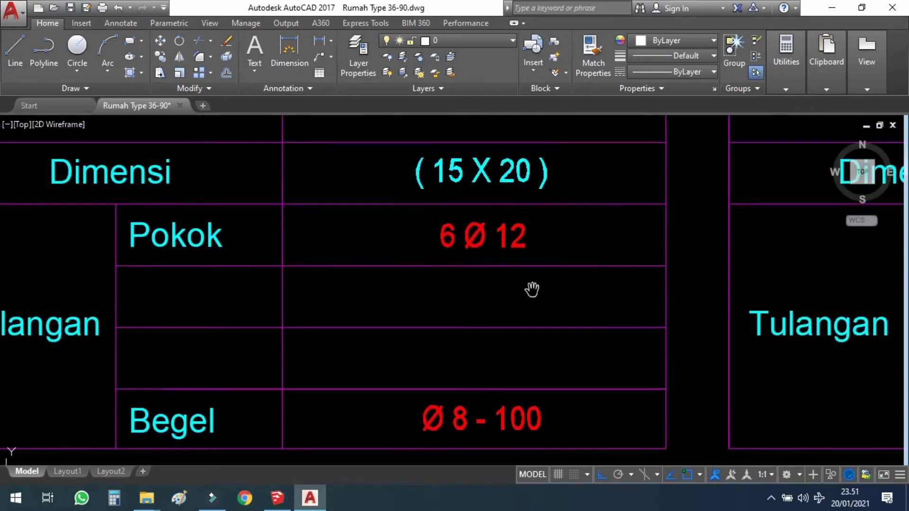
scroll(525, 298, down, 2)
scroll(521, 307, down, 2)
scroll(549, 292, down, 2)
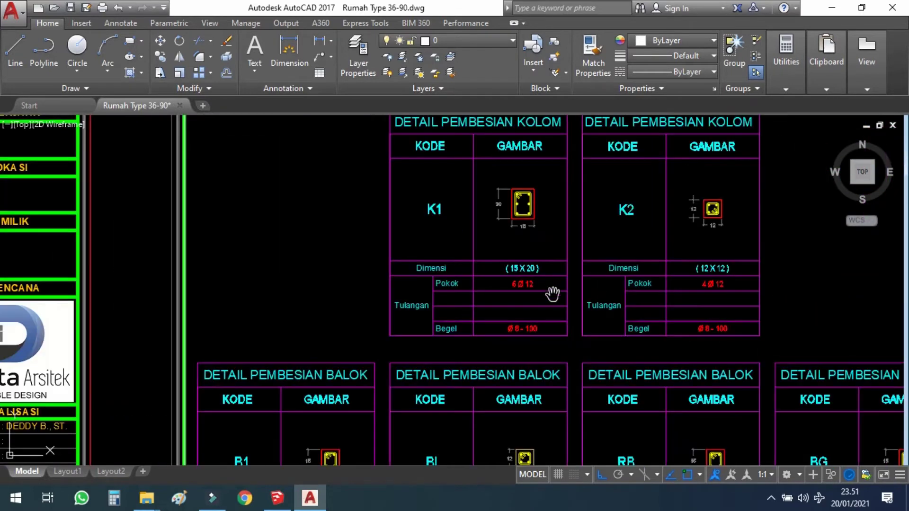
Review the B1 and BL beam sections and dimensions in the DETAIL PEMBESIAN BALOK tables below the column tables
scroll(708, 299, up, 1)
drag(581, 338, 678, 193)
drag(416, 344, 505, 263)
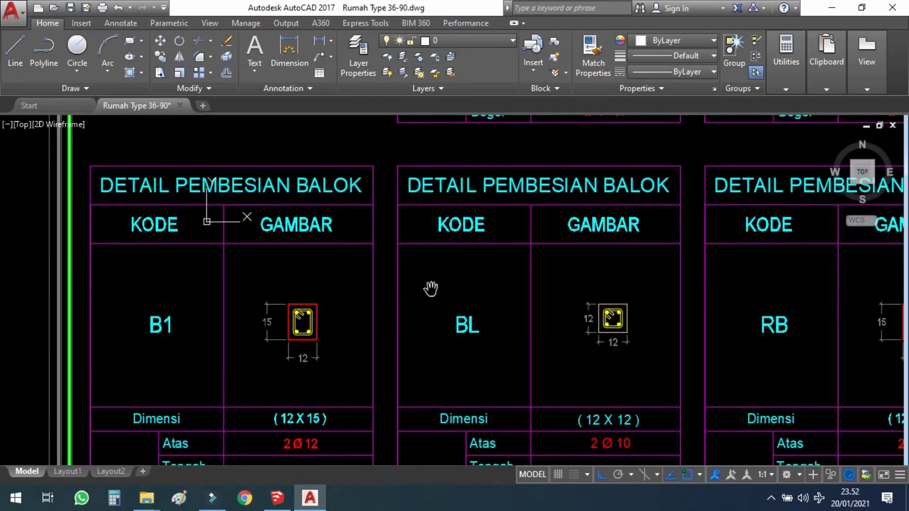
scroll(432, 289, down, 2)
scroll(476, 303, down, 2)
Study the concrete slabs and kitchen counter on the DENAH PLAT BETON & MEJA DAPUR plan on sheet ARS 11
mouse_move(663, 265)
mouse_down()
mouse_move(590, 290)
mouse_move(378, 332)
mouse_up()
mouse_move(759, 280)
mouse_down()
mouse_move(602, 308)
mouse_move(534, 284)
mouse_up()
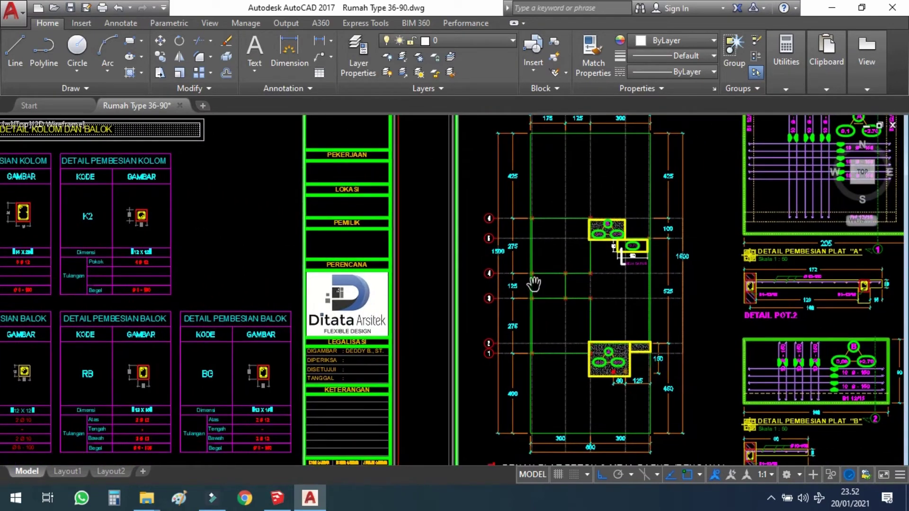
scroll(704, 372, up, 2)
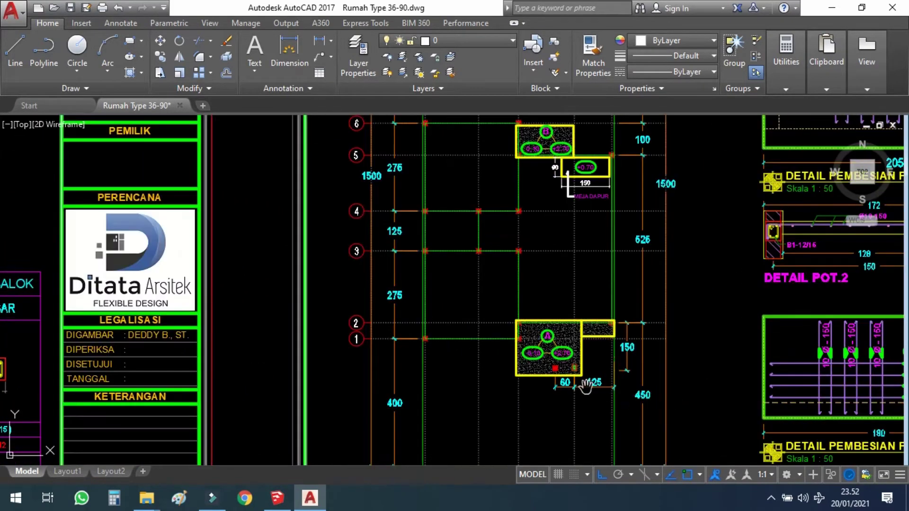
scroll(560, 372, up, 2)
mouse_move(526, 340)
middle_down()
mouse_move(552, 320)
mouse_move(539, 244)
middle_up()
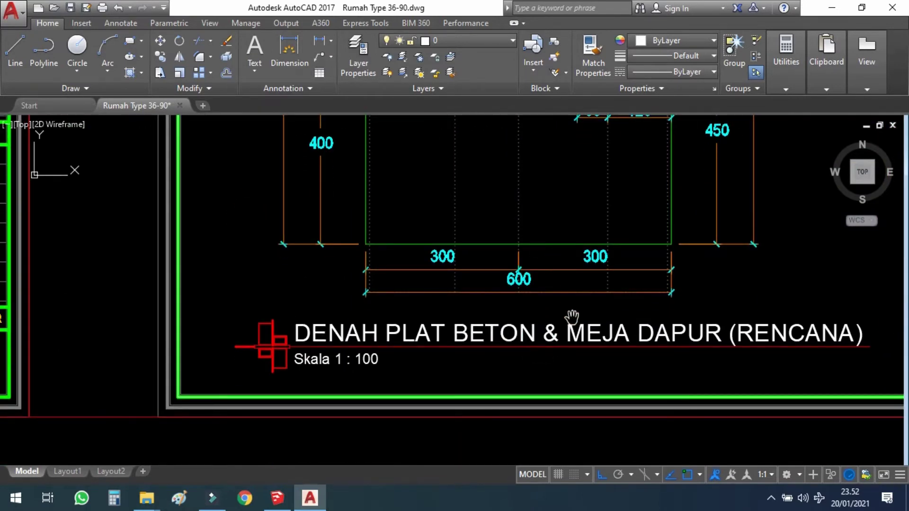
mouse_move(608, 205)
middle_down()
mouse_move(611, 318)
mouse_move(605, 260)
middle_up()
middle_drag(615, 221, 602, 305)
middle_drag(598, 263, 589, 331)
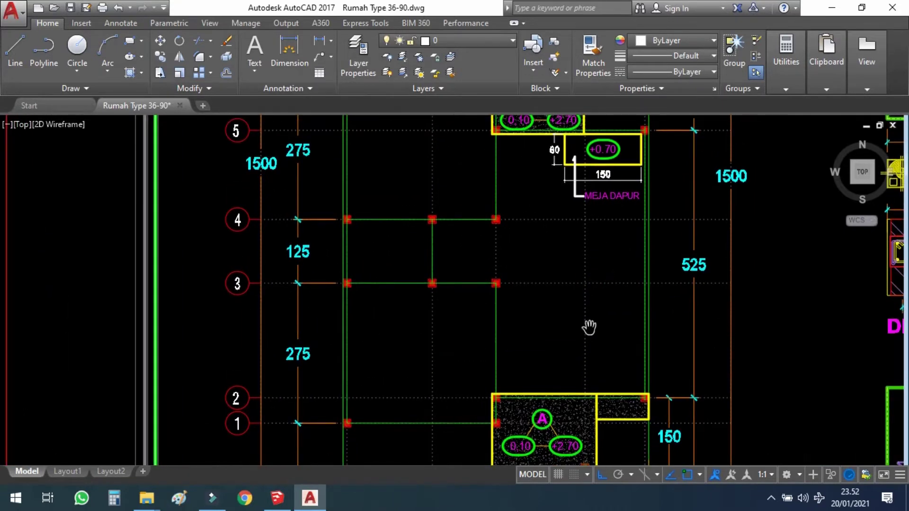
Inspect slab A near grid lines 1 and 2, including its thickness and level tags and adjoining narrow strip
middle_drag(588, 341, 594, 270)
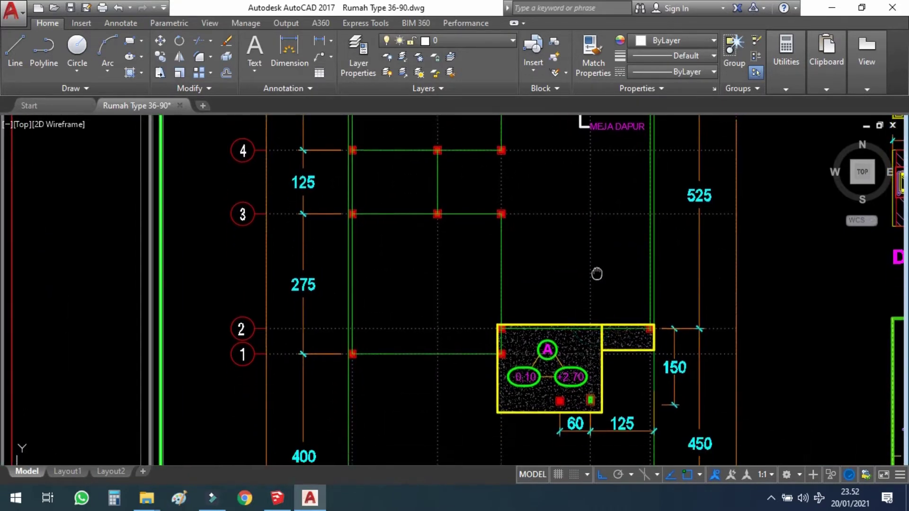
scroll(575, 407, up, 5)
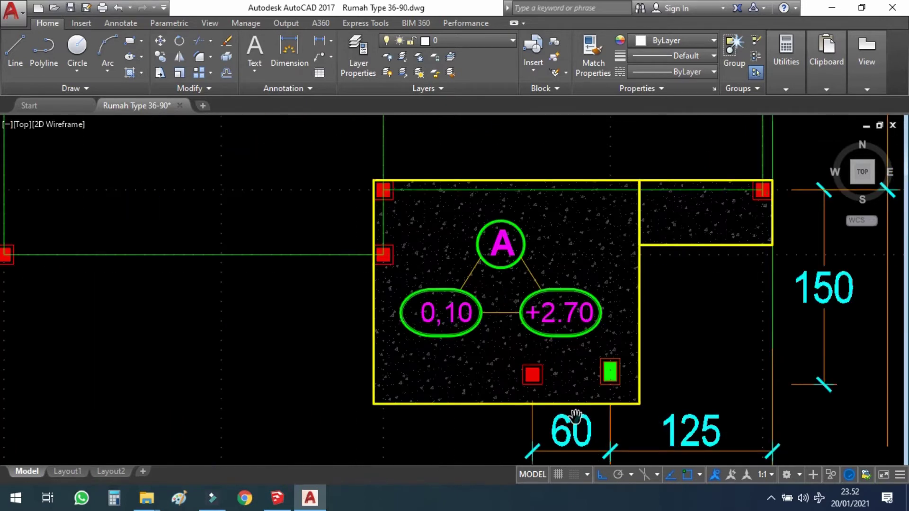
middle_drag(645, 315, 581, 302)
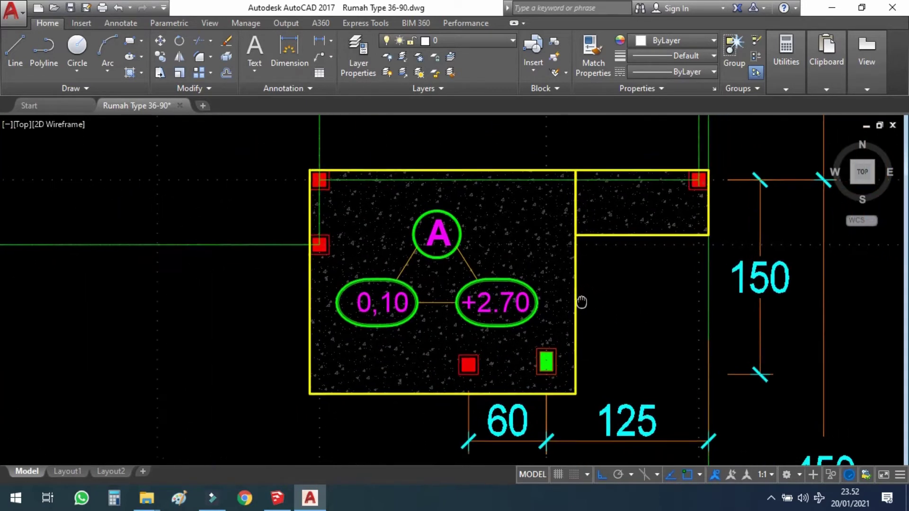
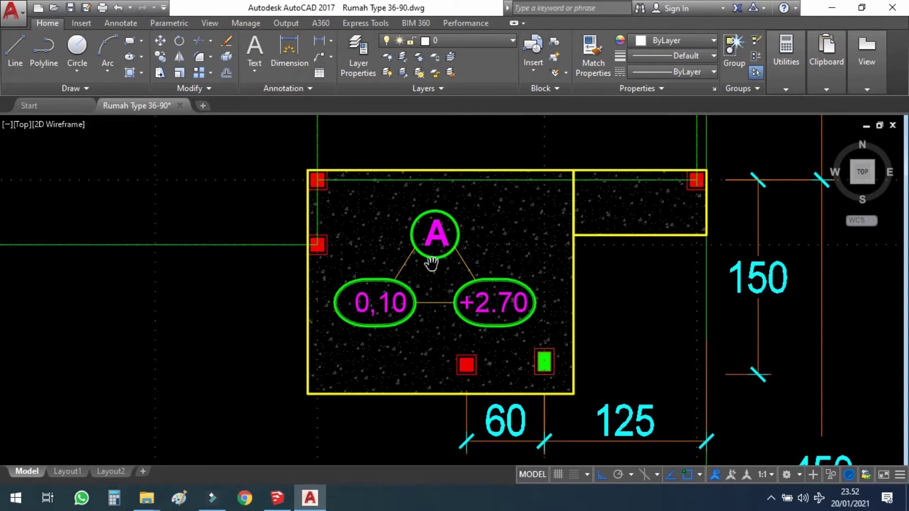
Examine the bar layout, edge beam and slab dimensions in the DETAIL PEMBESIAN PLAT "B" drawing
scroll(459, 316, down, 2)
scroll(559, 299, down, 2)
drag(598, 322, 443, 314)
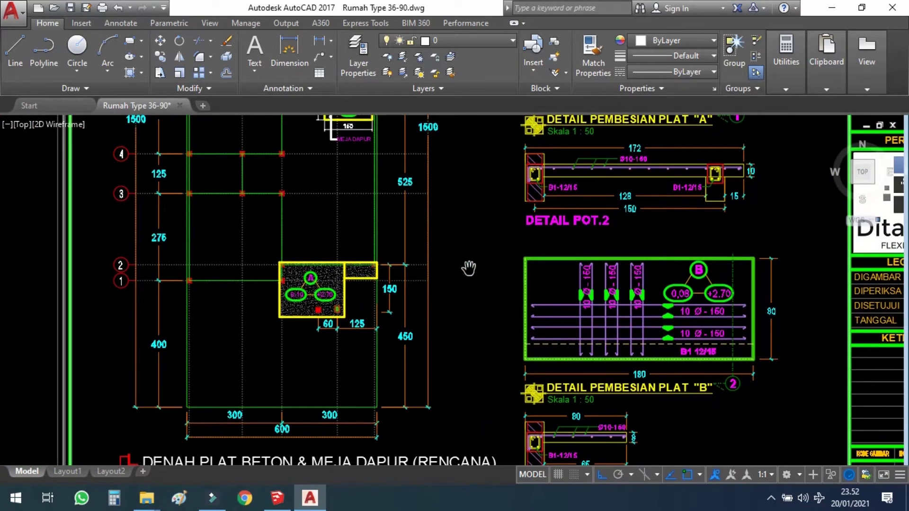
scroll(660, 297, up, 2)
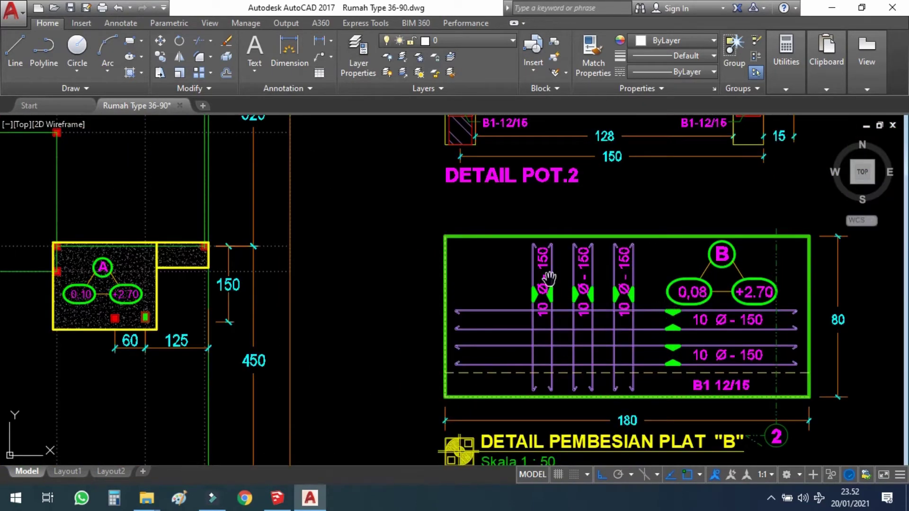
drag(670, 340, 649, 308)
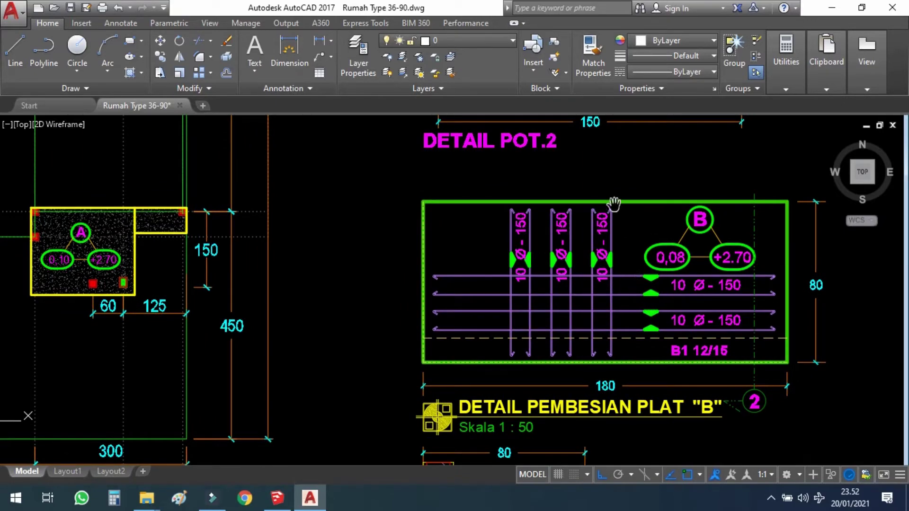
Examine the two-way bars and perimeter beams in the DETAIL PEMBESIAN PLAT "A" drawing above the slab B detail
drag(614, 205, 615, 293)
drag(590, 177, 589, 330)
drag(607, 230, 585, 363)
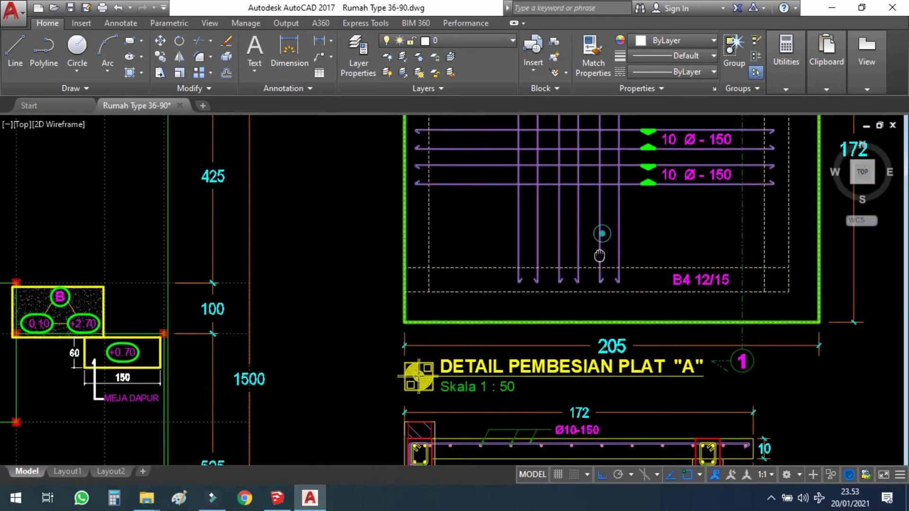
drag(597, 199, 590, 345)
mouse_move(571, 270)
mouse_down()
mouse_move(569, 294)
mouse_move(556, 298)
mouse_up()
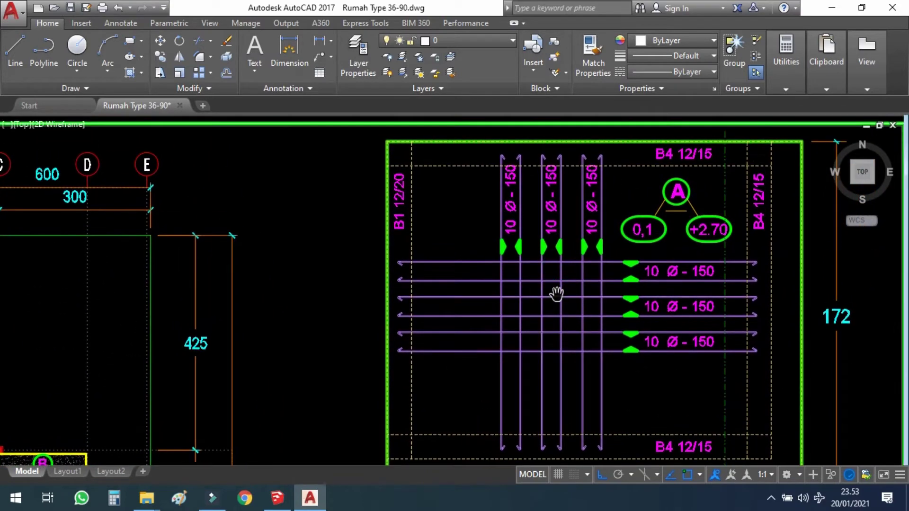
Locate slab A on the concrete slab plan to relate it to its reinforcement detail
scroll(554, 293, down, 2)
drag(505, 320, 591, 229)
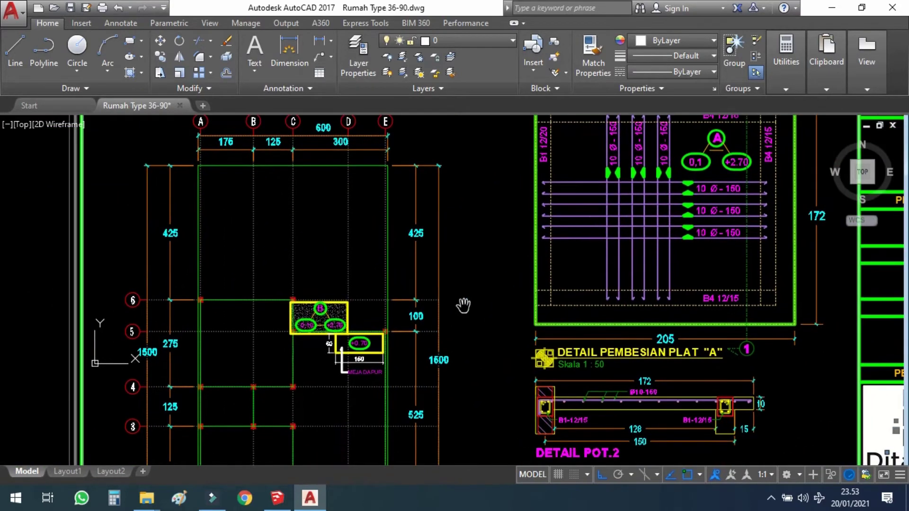
drag(457, 422, 507, 245)
scroll(379, 360, up, 6)
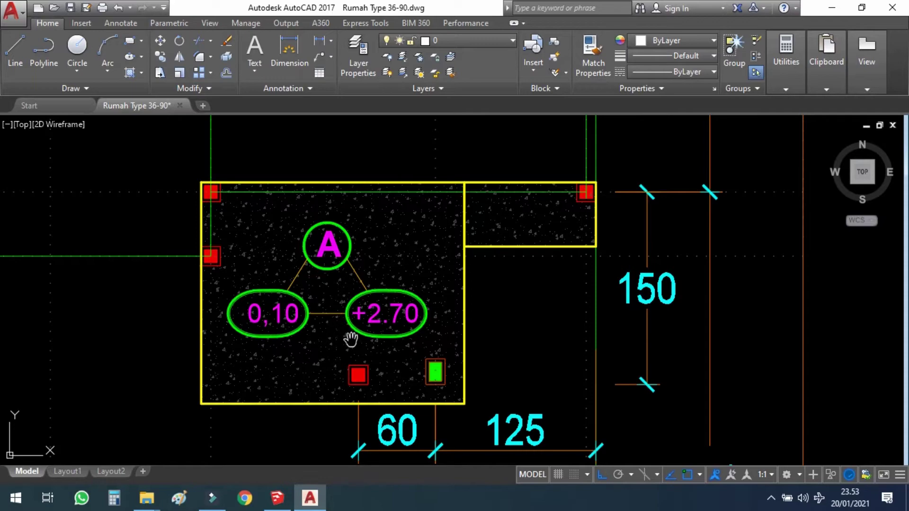
Read the bar diameter and spacing labels and edge beam tags in slab A's reinforcement detail up close
scroll(351, 341, down, 10)
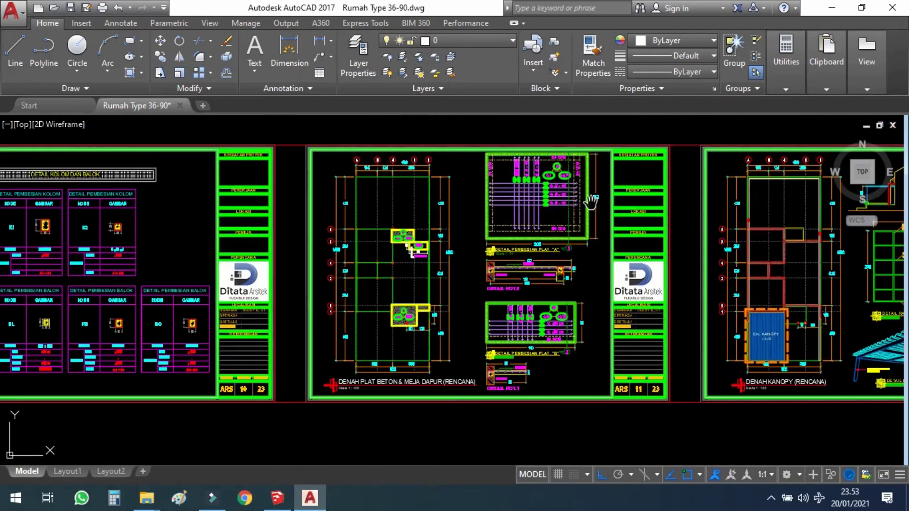
scroll(407, 251, up, 8)
mouse_move(490, 207)
middle_down()
mouse_move(498, 252)
mouse_move(478, 266)
middle_up()
scroll(421, 187, up, 2)
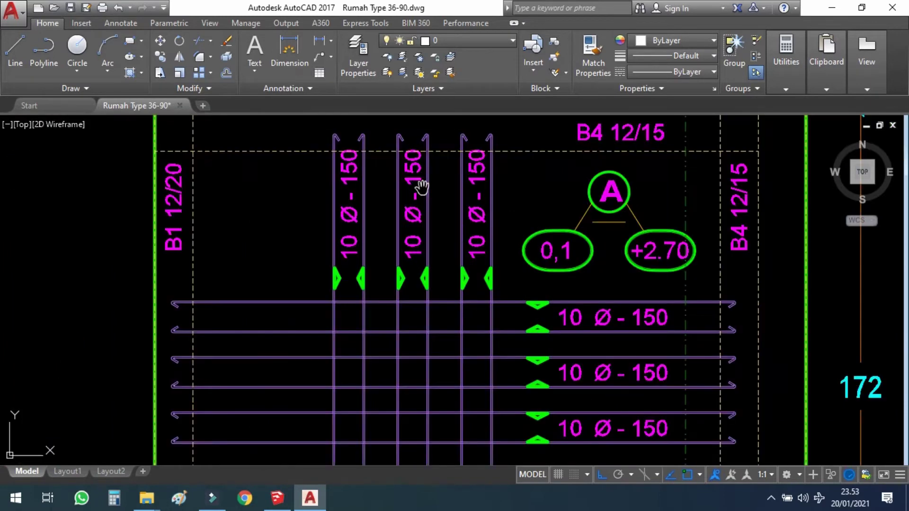
scroll(427, 184, down, 2)
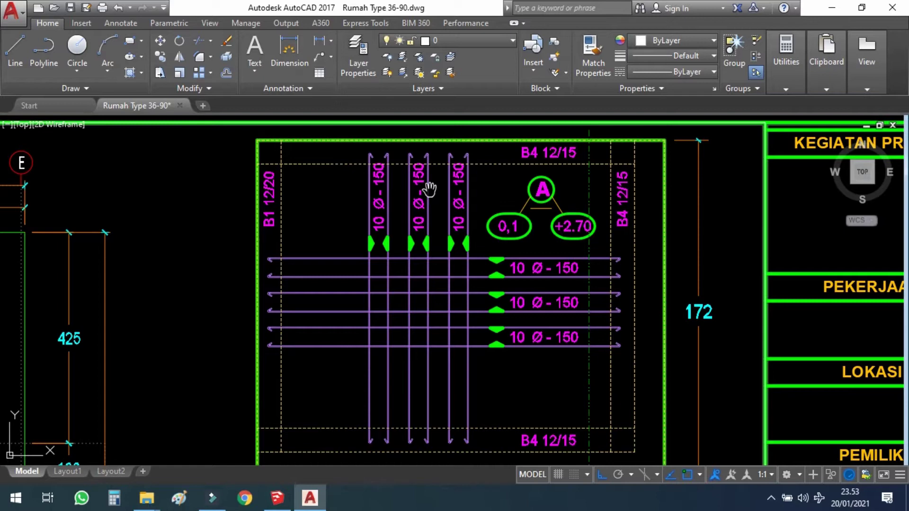
middle_drag(591, 225, 505, 183)
scroll(536, 301, down, 2)
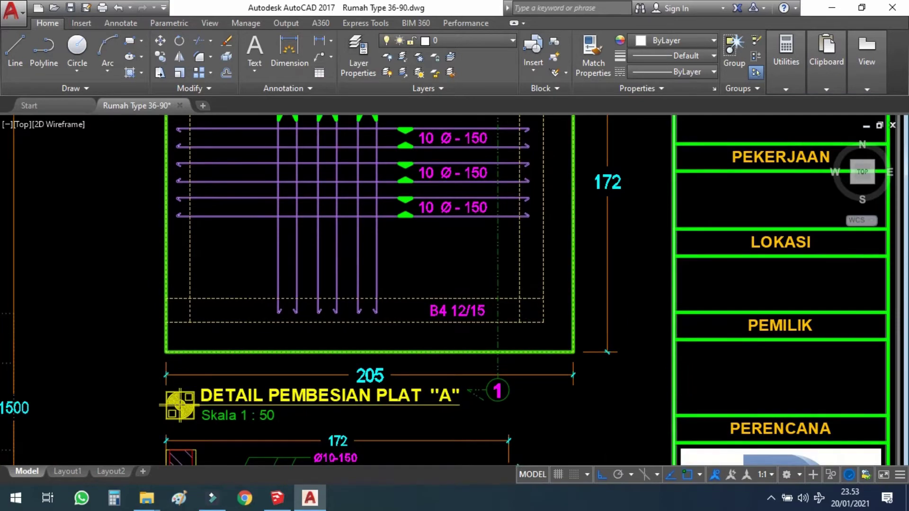
Review the canopy's position and level on the DENAH KANOPY plan beside its frame detail on sheet ARS 12
scroll(499, 208, down, 3)
middle_drag(540, 336, 502, 283)
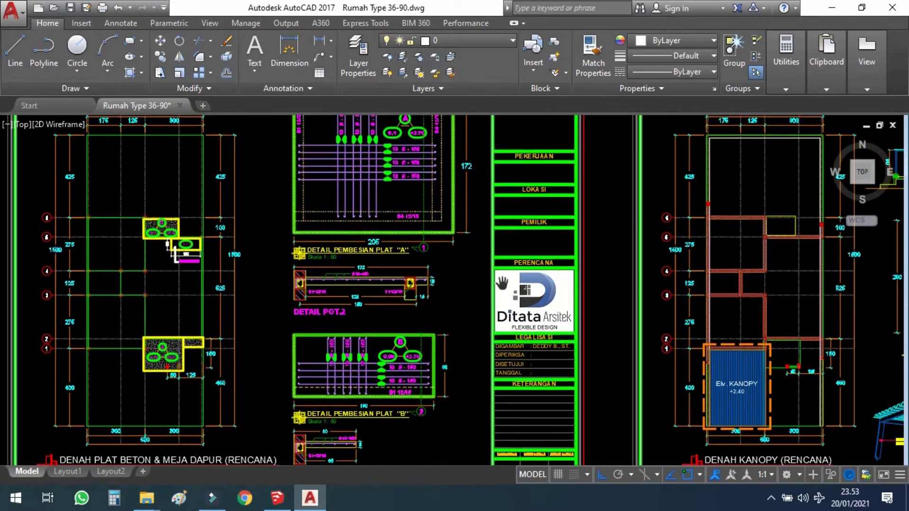
middle_drag(724, 291, 548, 271)
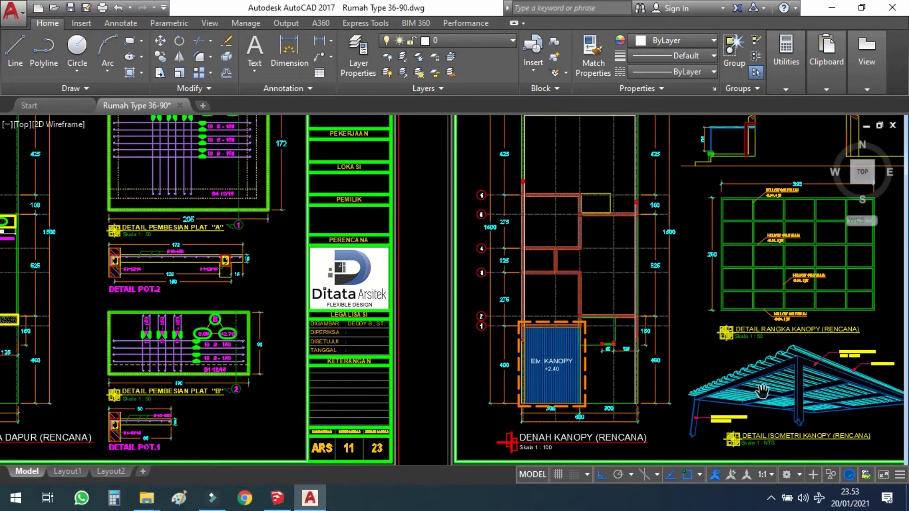
scroll(739, 391, up, 2)
middle_drag(820, 341, 660, 298)
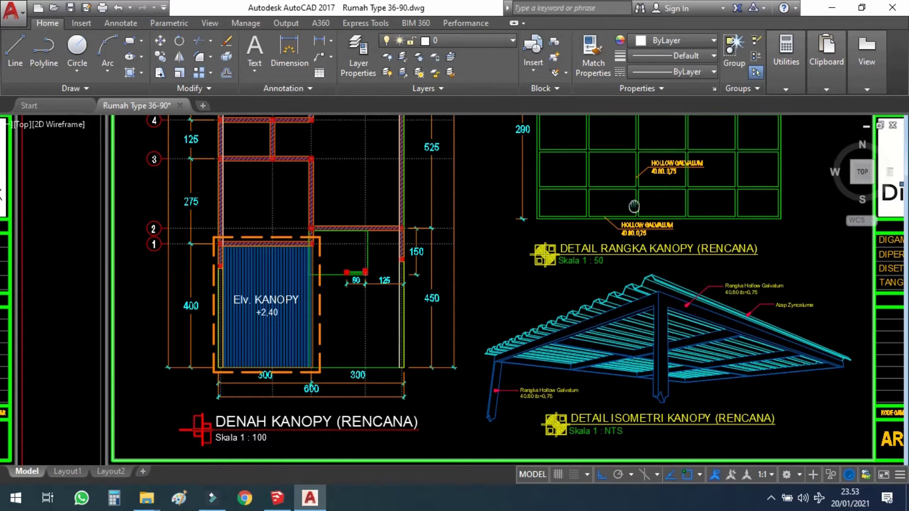
mouse_move(634, 207)
mouse_down()
mouse_move(632, 238)
mouse_move(628, 217)
mouse_up()
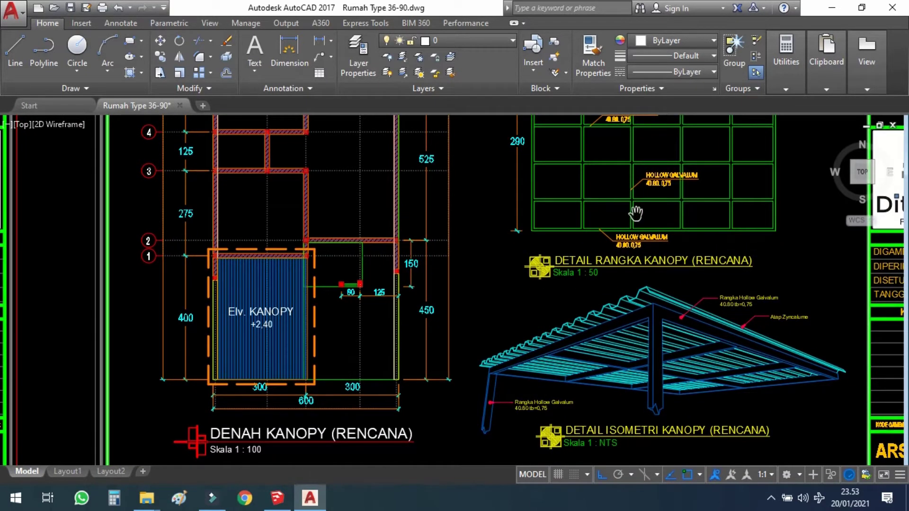
Inspect the hollow galvalume frame and Zyncalume roofing notes in the DETAIL ISOMETRI KANOPY drawing
scroll(742, 354, up, 2)
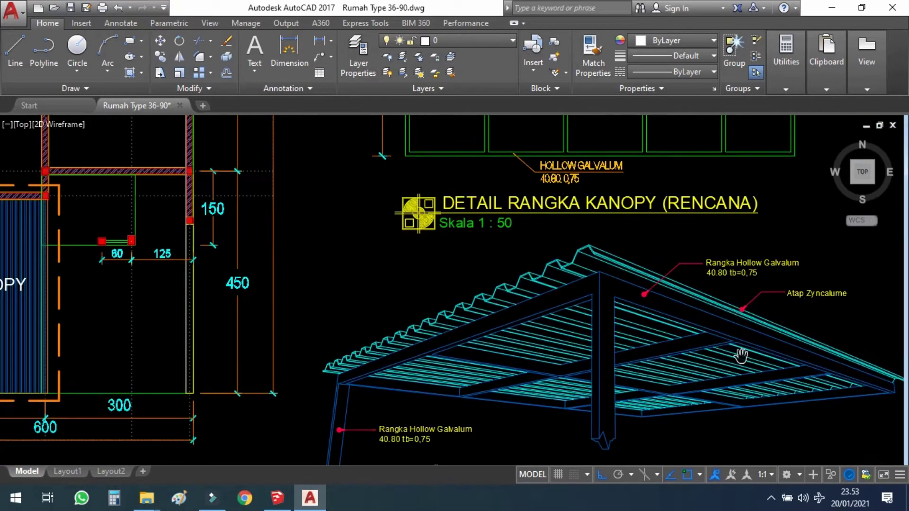
drag(735, 321, 672, 282)
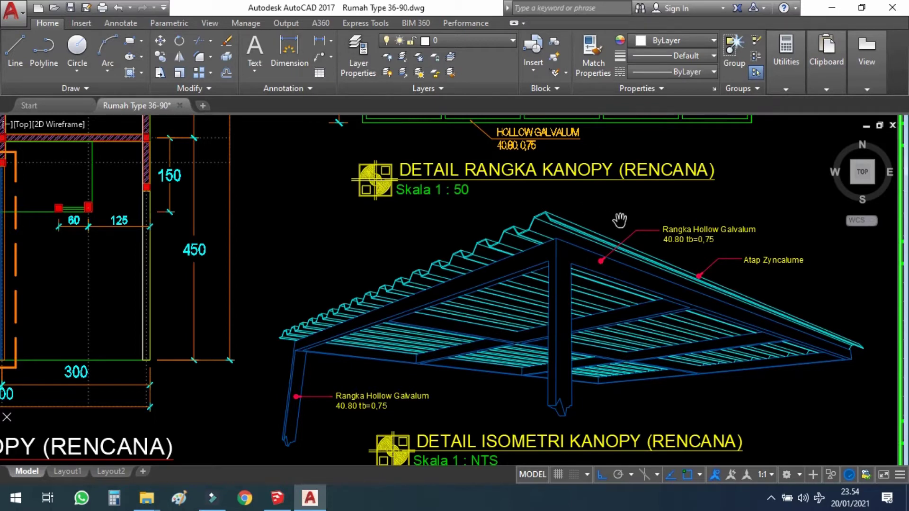
scroll(617, 267, down, 2)
scroll(618, 267, down, 2)
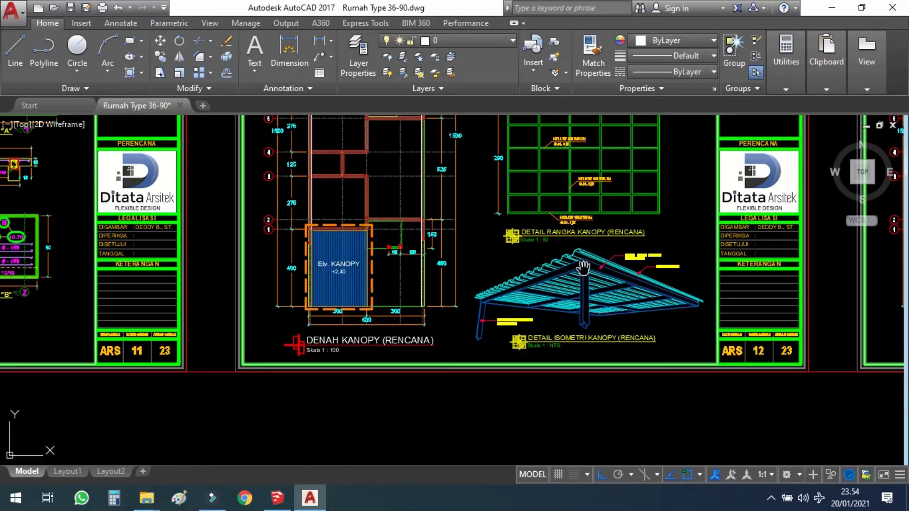
Examine the canopy frame detail and the canopy isometric detail on sheet ARS 12, including the hollow galvalum and Zincalume roof labels
scroll(581, 150, up, 4)
middle_drag(596, 183, 586, 283)
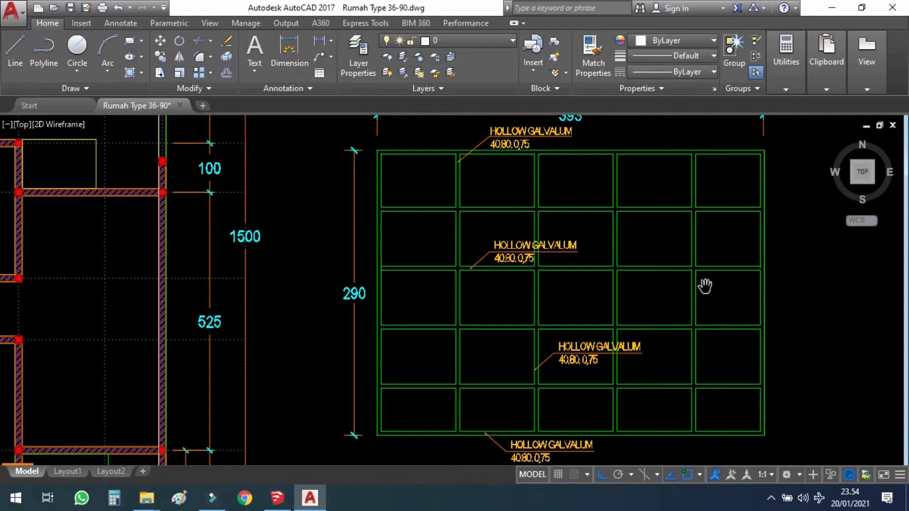
drag(658, 276, 462, 270)
scroll(462, 269, down, 2)
scroll(462, 270, down, 5)
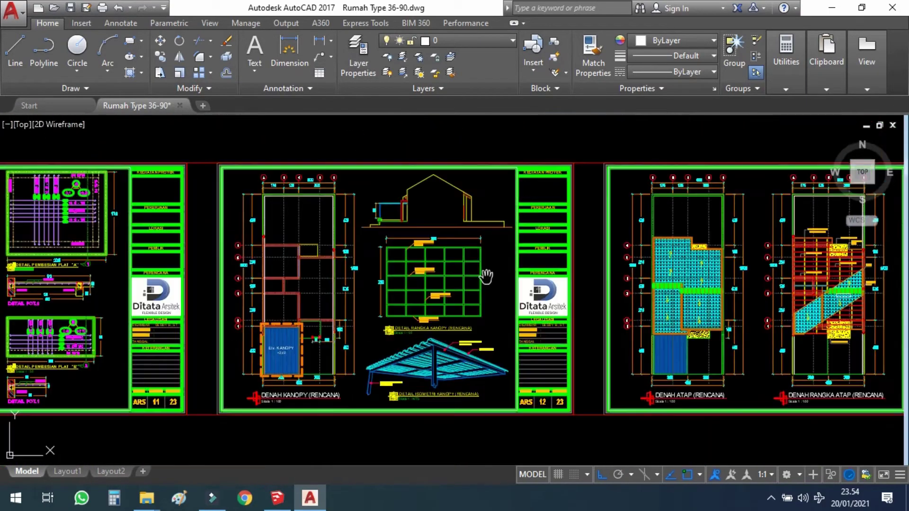
scroll(339, 392, up, 5)
scroll(530, 327, up, 2)
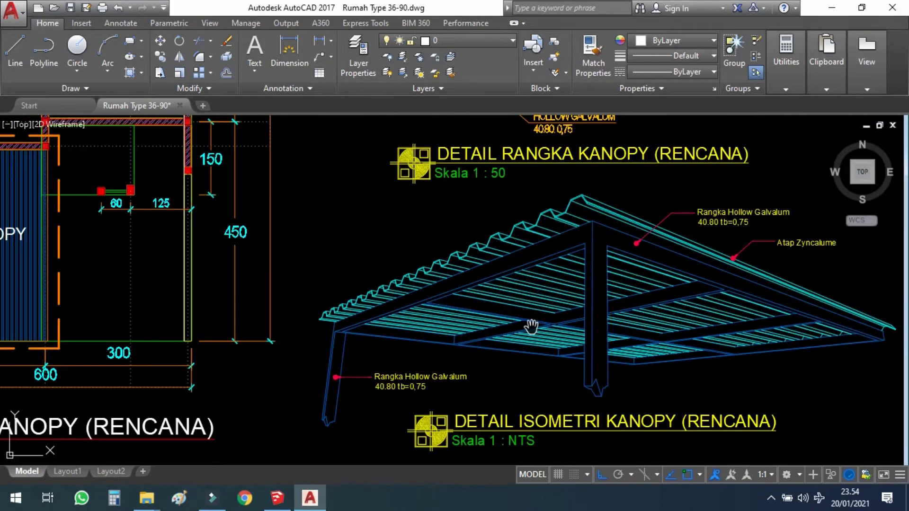
middle_drag(543, 315, 570, 269)
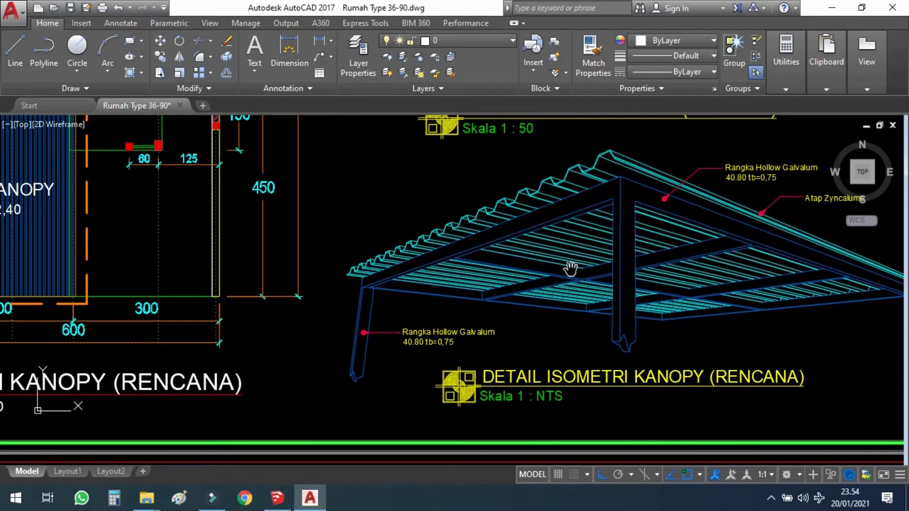
middle_drag(710, 254, 611, 259)
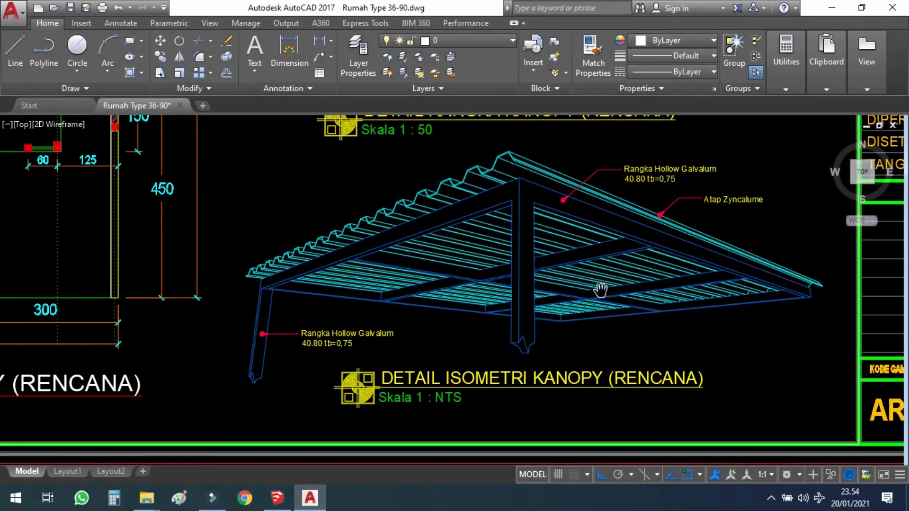
scroll(588, 316, down, 5)
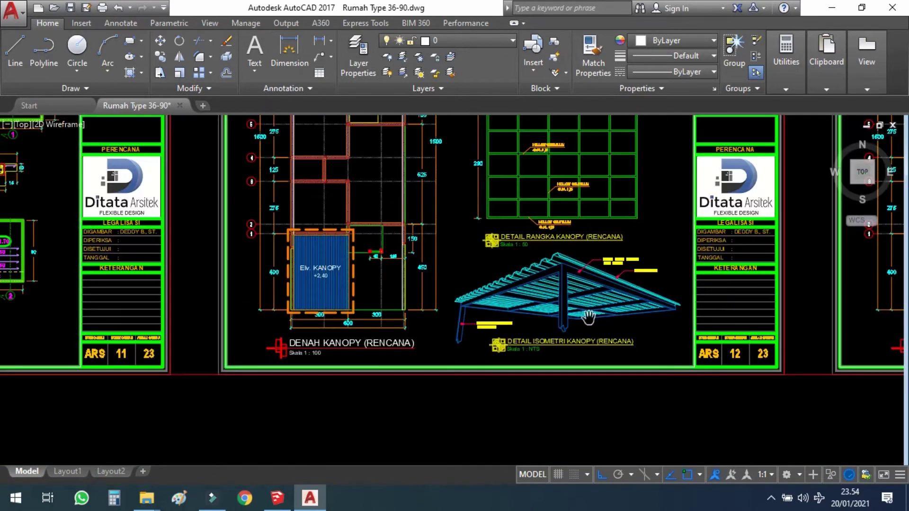
Examine the roof plan DENAH ATAP on sheet ARS 13, including the tiled slopes, ridge and canopy area
mouse_move(741, 246)
middle_down()
mouse_move(656, 253)
mouse_move(605, 276)
middle_up()
middle_drag(515, 258, 487, 283)
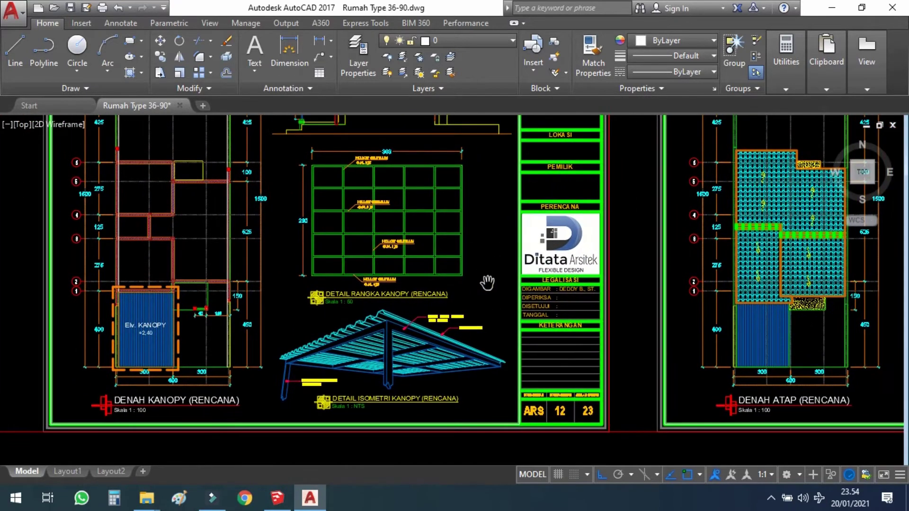
middle_drag(710, 257, 601, 272)
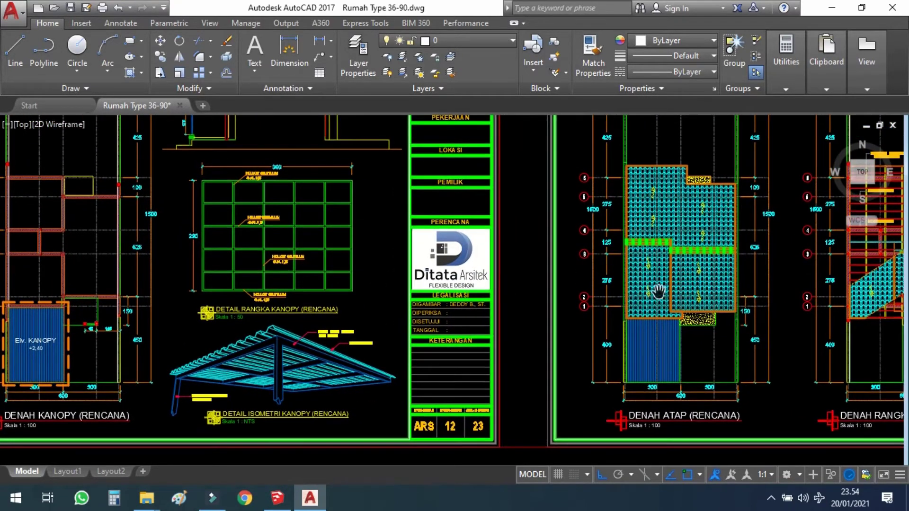
scroll(703, 299, up, 2)
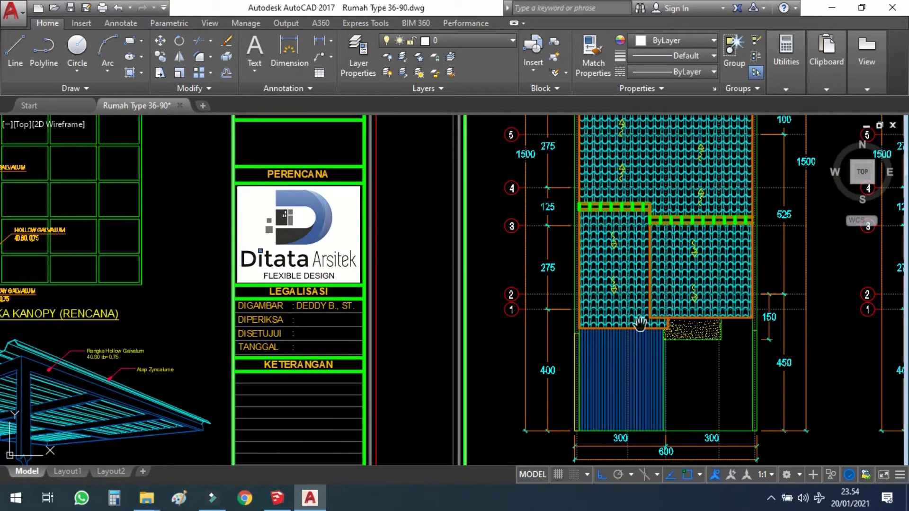
scroll(592, 290, down, 4)
scroll(646, 268, up, 4)
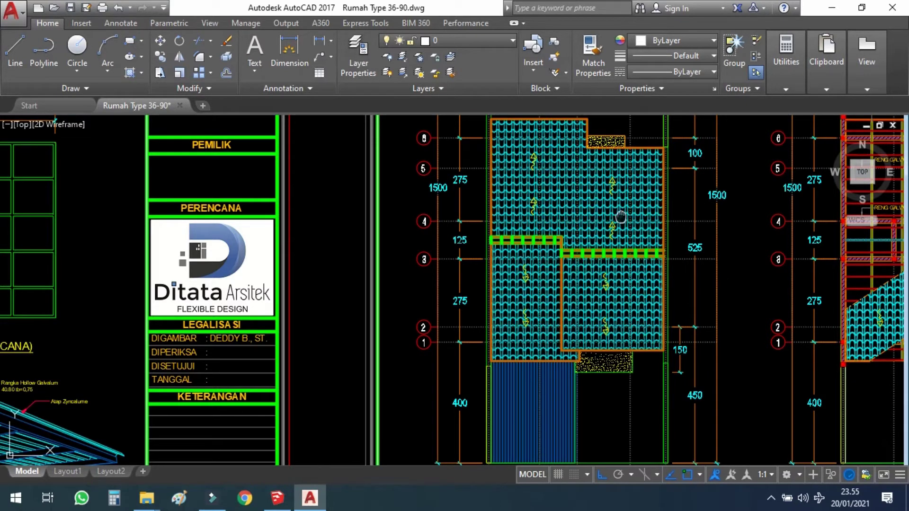
drag(620, 217, 599, 291)
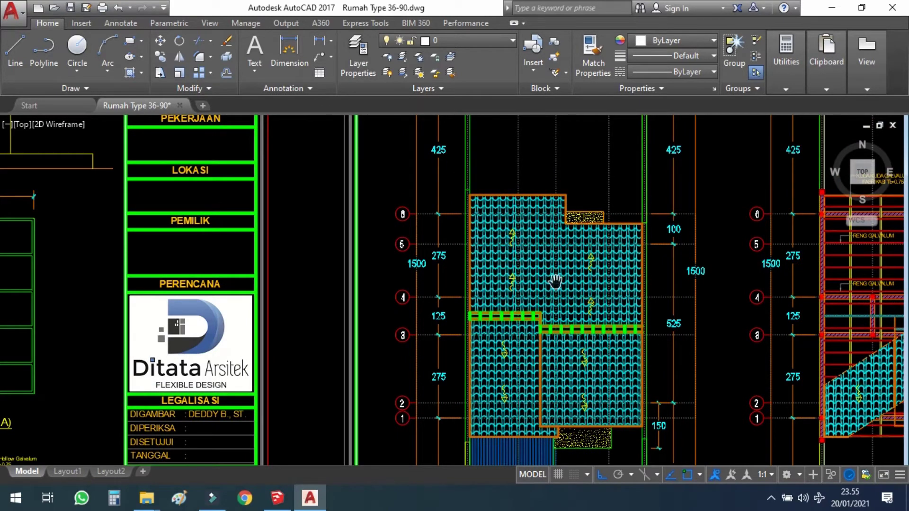
drag(590, 277, 589, 236)
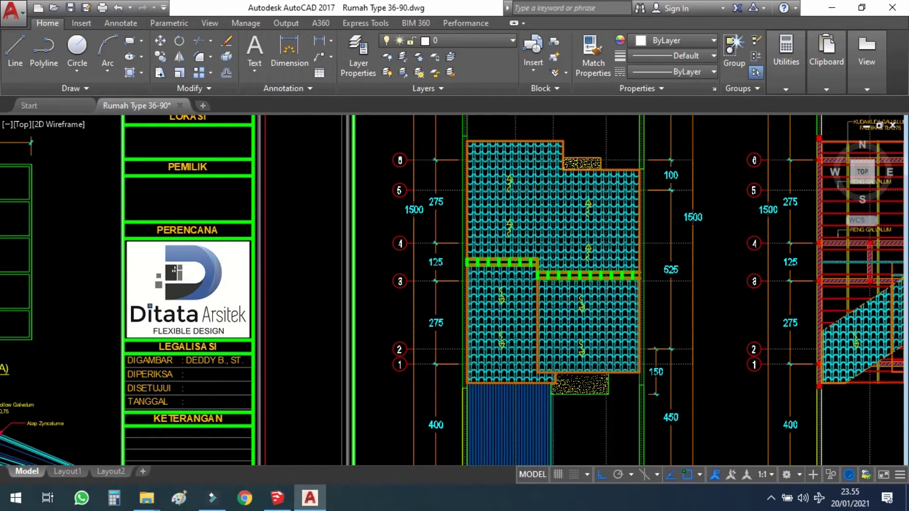
Examine the roof framing plan DENAH RANGKA ATAP, from the concrete deck roof at the front to the ridge and gable wall
scroll(611, 296, down, 2)
middle_drag(601, 324, 521, 325)
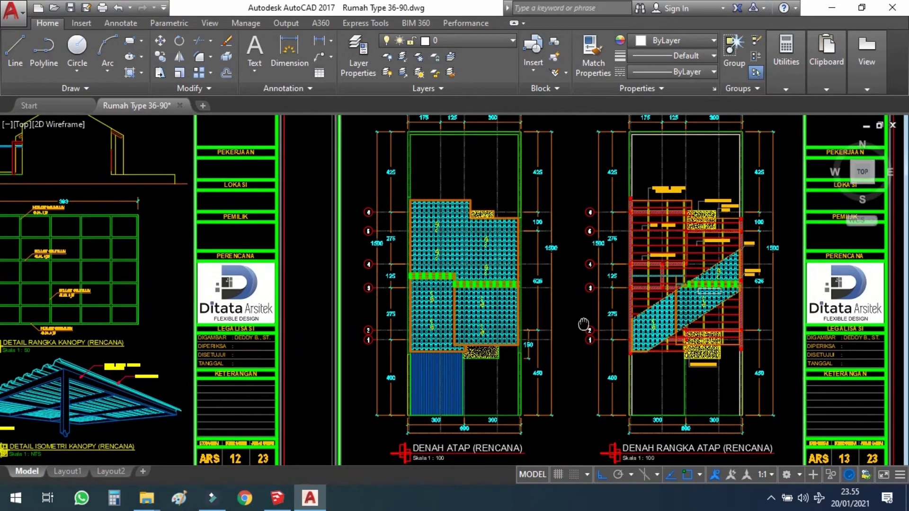
scroll(734, 306, up, 3)
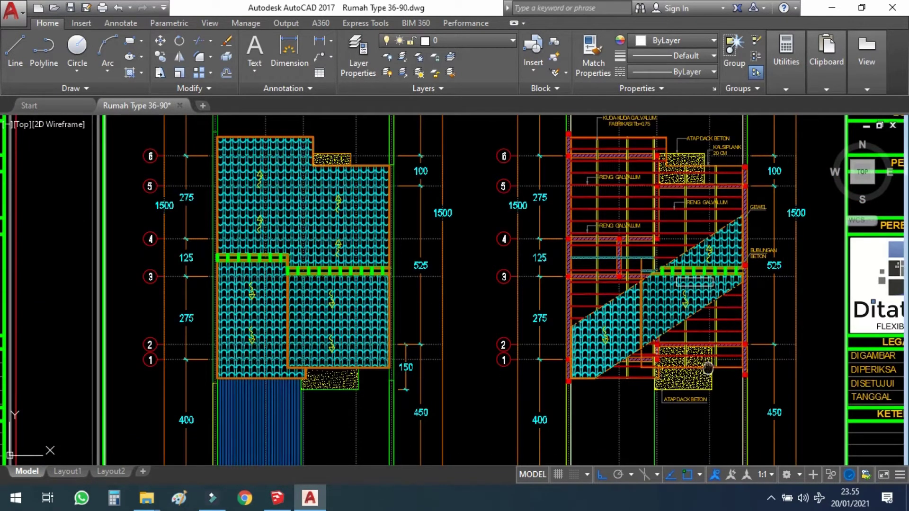
middle_drag(707, 368, 724, 239)
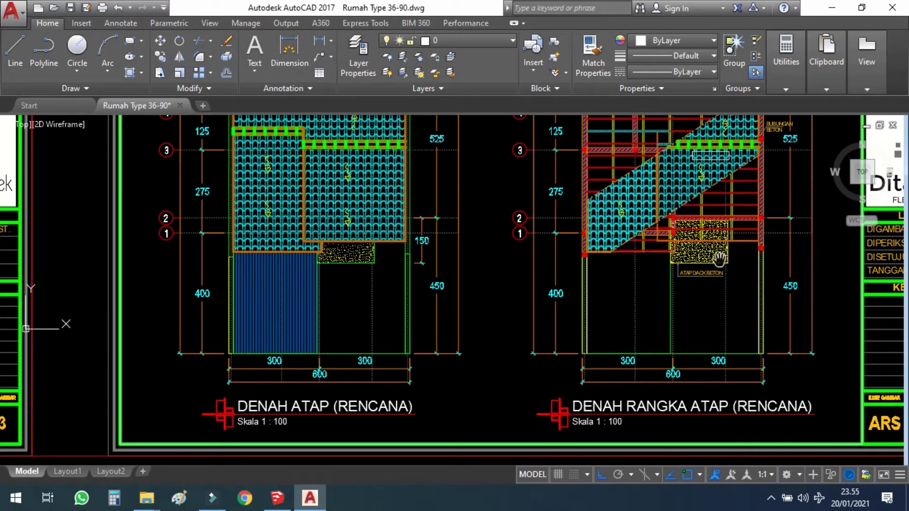
mouse_move(705, 293)
middle_down()
mouse_move(697, 338)
mouse_move(649, 389)
mouse_move(606, 393)
middle_up()
scroll(610, 348, up, 4)
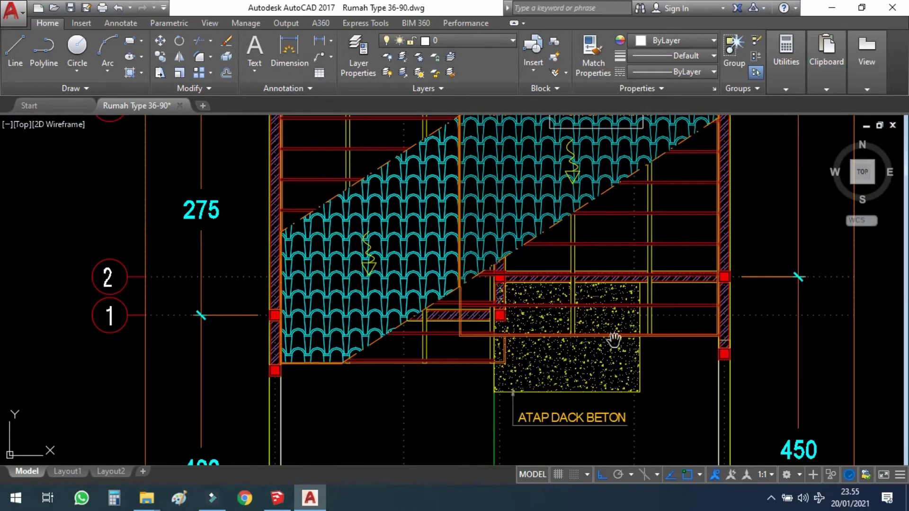
middle_drag(608, 137, 613, 280)
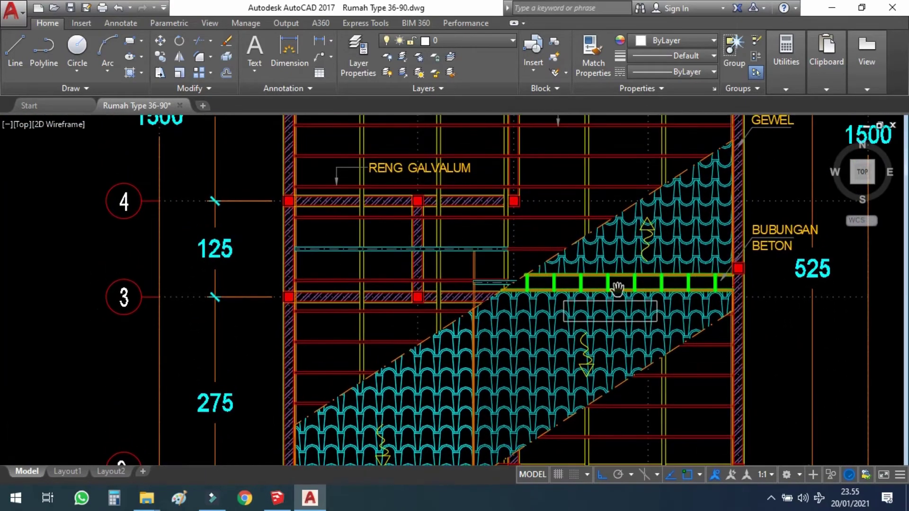
Examine the truss section DETAIL RANGKA ATAP 1 on sheet ARS 14, including its material labels, span dimensions and elevation marks
scroll(616, 290, down, 4)
scroll(616, 290, down, 2)
mouse_move(807, 302)
middle_down()
mouse_move(613, 272)
mouse_move(580, 292)
mouse_move(560, 346)
middle_up()
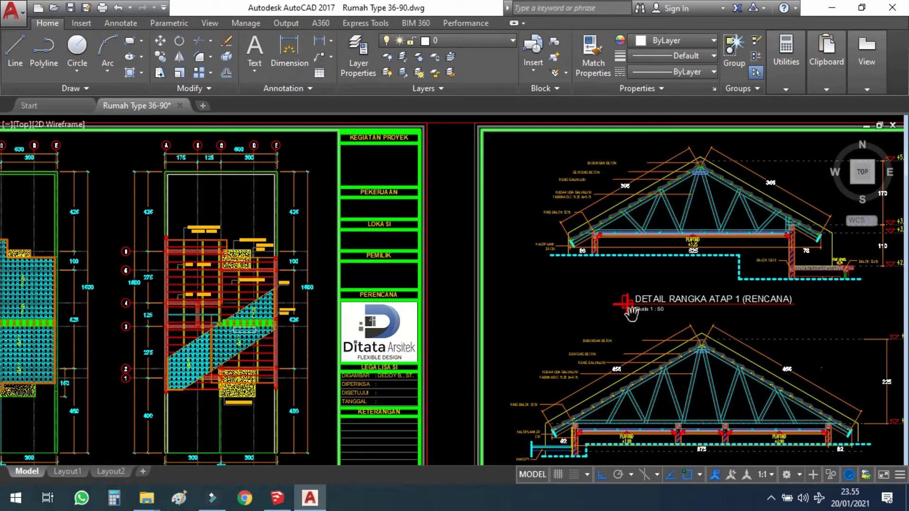
scroll(706, 219, up, 6)
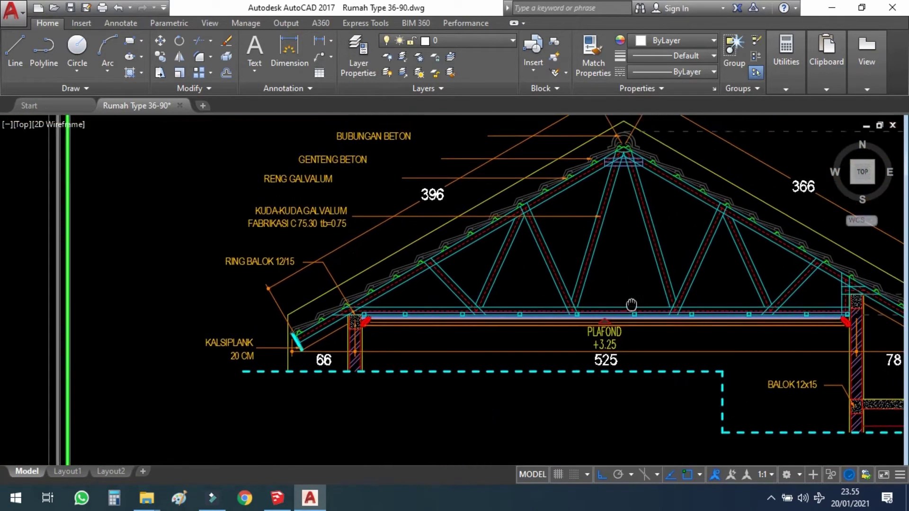
mouse_move(631, 304)
middle_down()
mouse_move(620, 341)
mouse_move(590, 345)
middle_up()
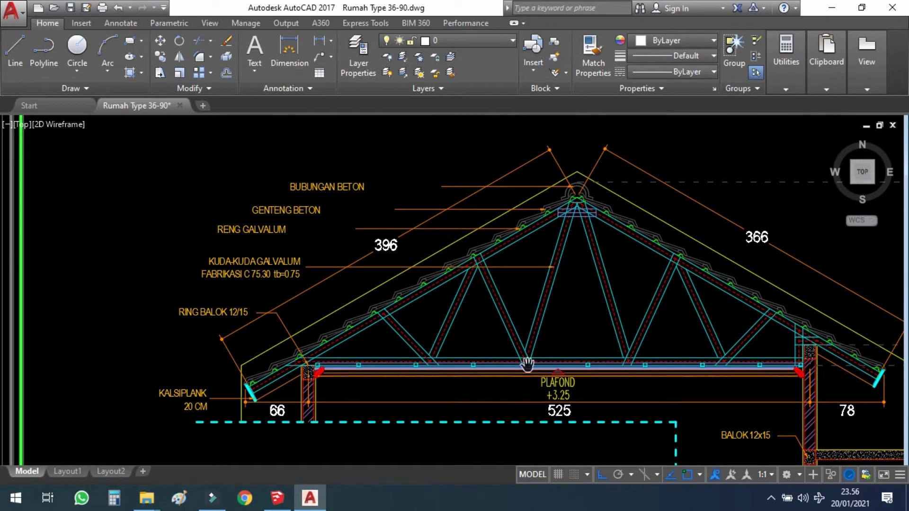
mouse_move(632, 311)
middle_down()
mouse_move(649, 276)
mouse_move(614, 304)
mouse_move(577, 311)
middle_up()
scroll(649, 276, down, 2)
middle_drag(624, 345, 545, 286)
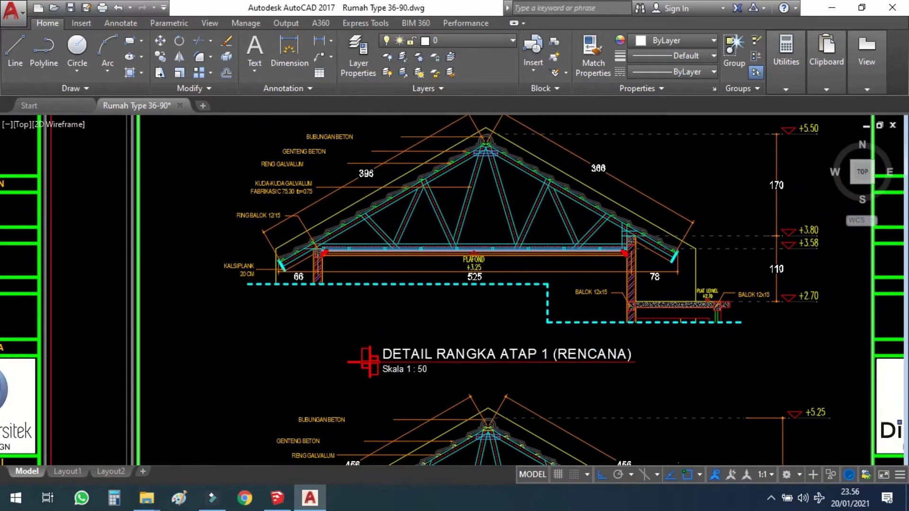
scroll(544, 286, down, 3)
mouse_move(523, 381)
middle_down()
mouse_move(504, 406)
mouse_move(564, 347)
middle_up()
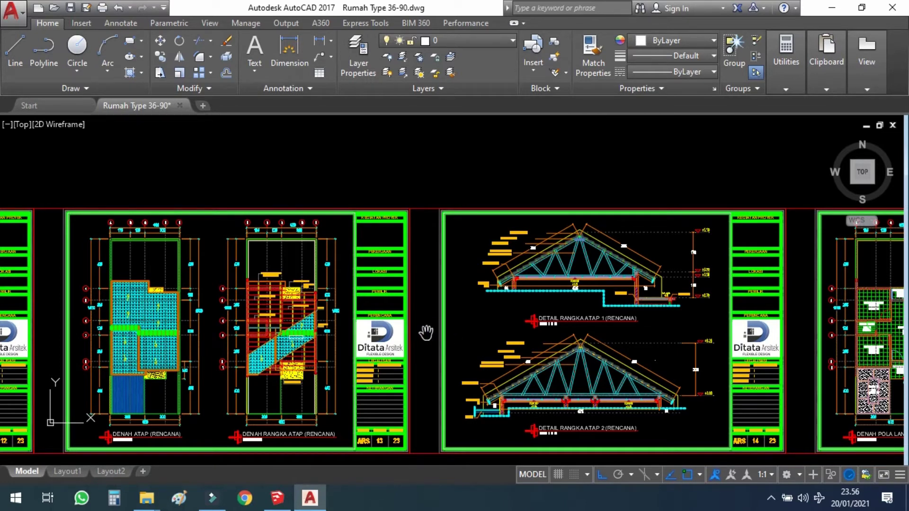
Return to the roof framing plan and inspect its galvalum battens, trusses, gable wall, concrete ridge and fascia labels
scroll(379, 322, up, 5)
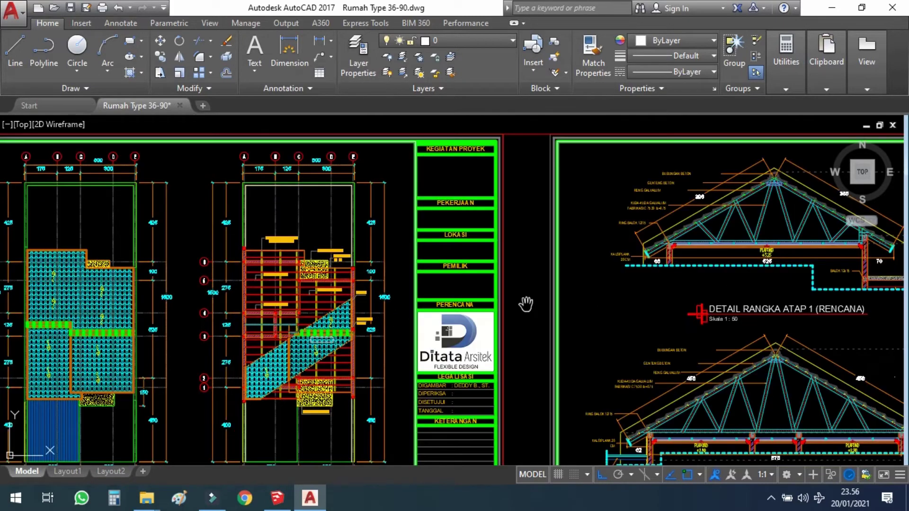
scroll(197, 263, up, 2)
middle_drag(197, 263, 465, 200)
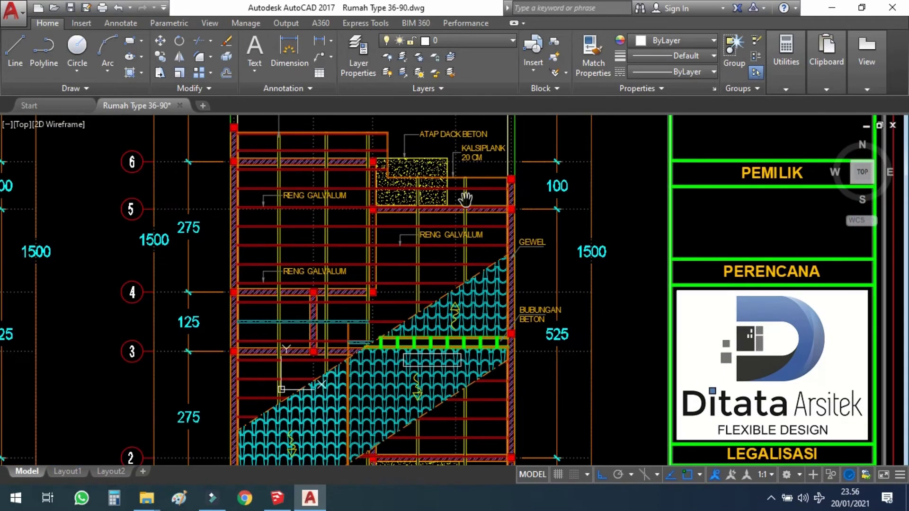
scroll(426, 229, down, 3)
scroll(426, 229, up, 2)
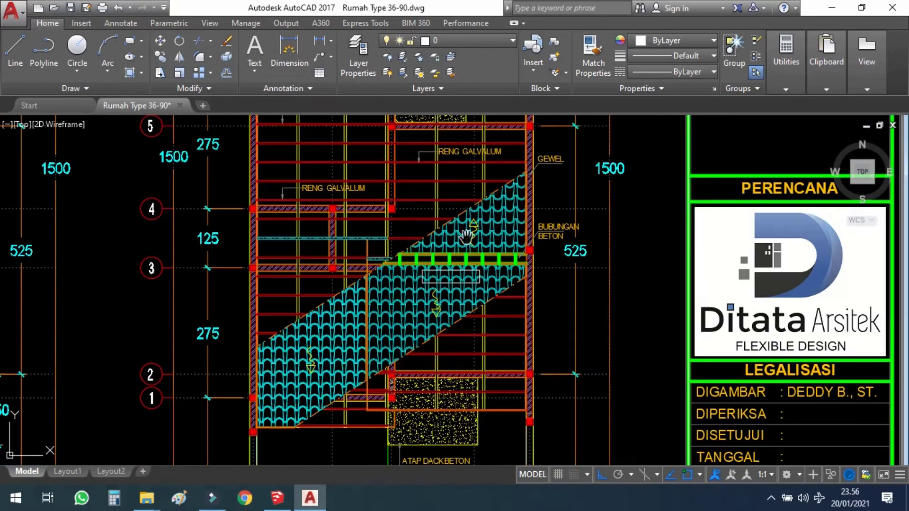
mouse_move(432, 196)
middle_down()
mouse_move(436, 310)
mouse_move(458, 212)
mouse_move(453, 185)
middle_up()
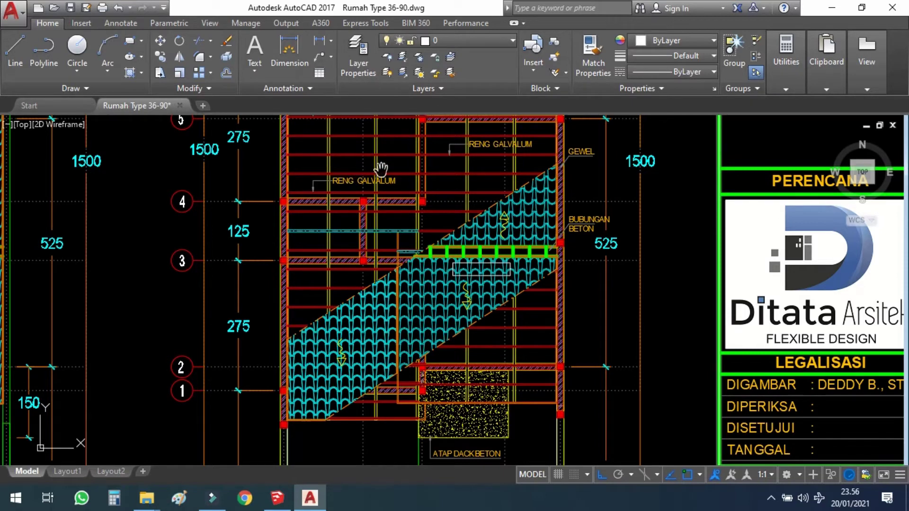
drag(374, 177, 367, 284)
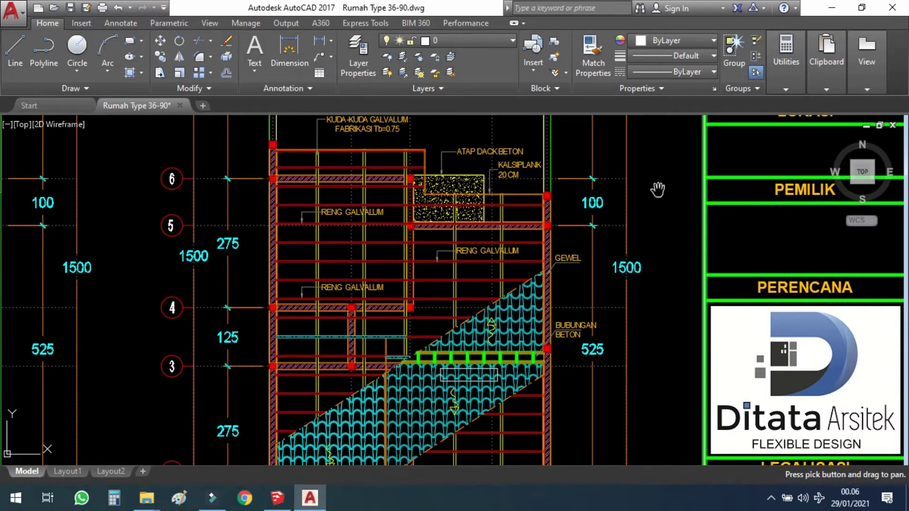
Go back to the ARS 14 truss details and review the dimensions and elevation levels of DETAIL RANGKA ATAP 1
scroll(657, 189, down, 2)
scroll(663, 191, down, 2)
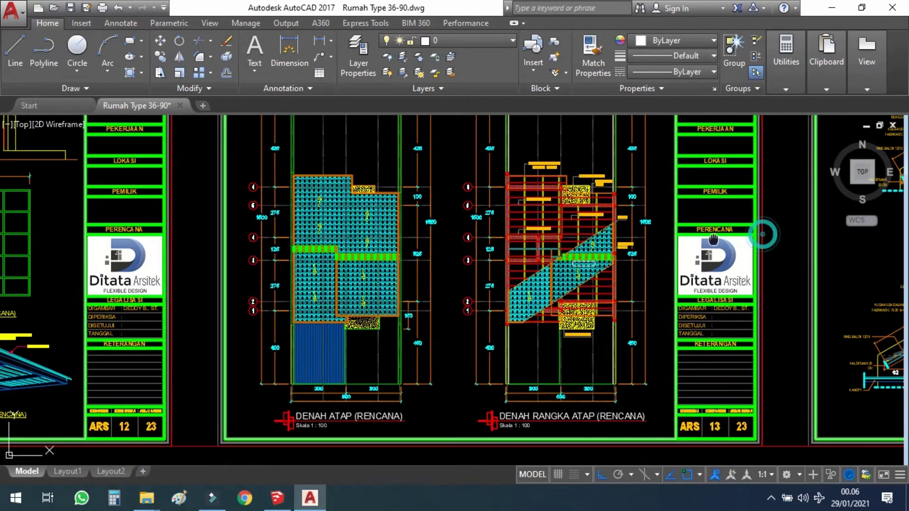
middle_drag(770, 239, 619, 237)
middle_drag(748, 239, 640, 252)
middle_drag(743, 242, 613, 261)
middle_drag(738, 254, 663, 264)
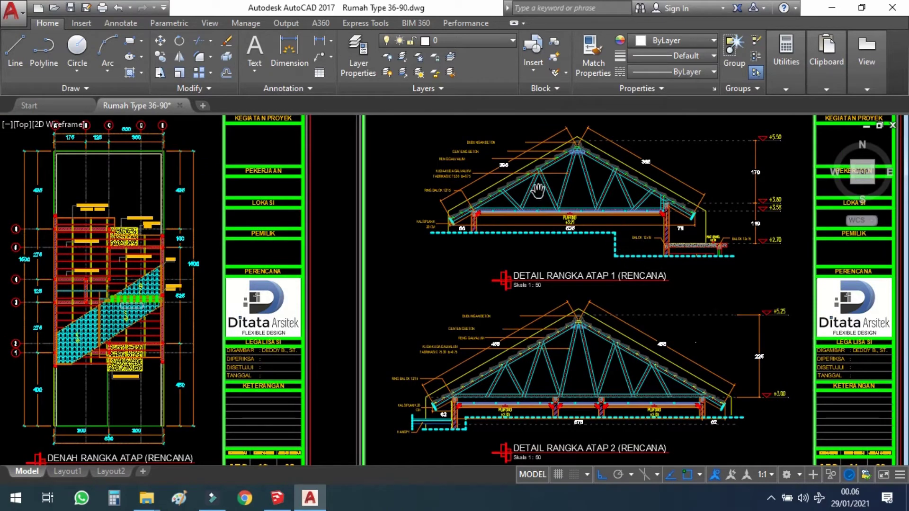
middle_drag(553, 182, 561, 185)
scroll(592, 213, up, 2)
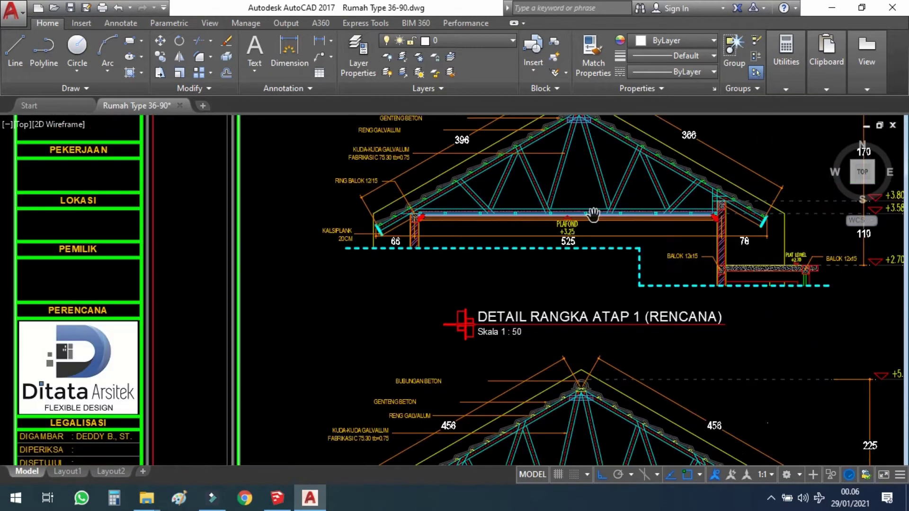
mouse_move(592, 213)
middle_down()
mouse_move(542, 258)
mouse_move(456, 256)
middle_up()
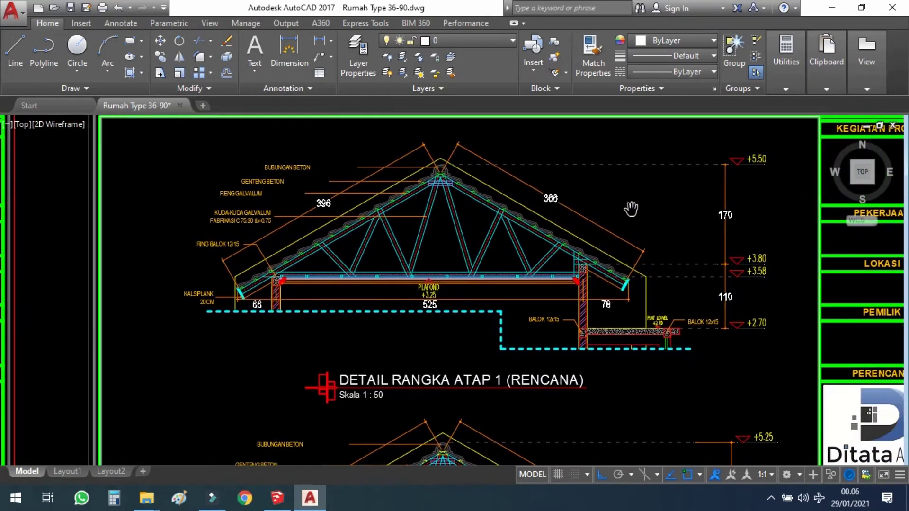
middle_drag(661, 209, 558, 228)
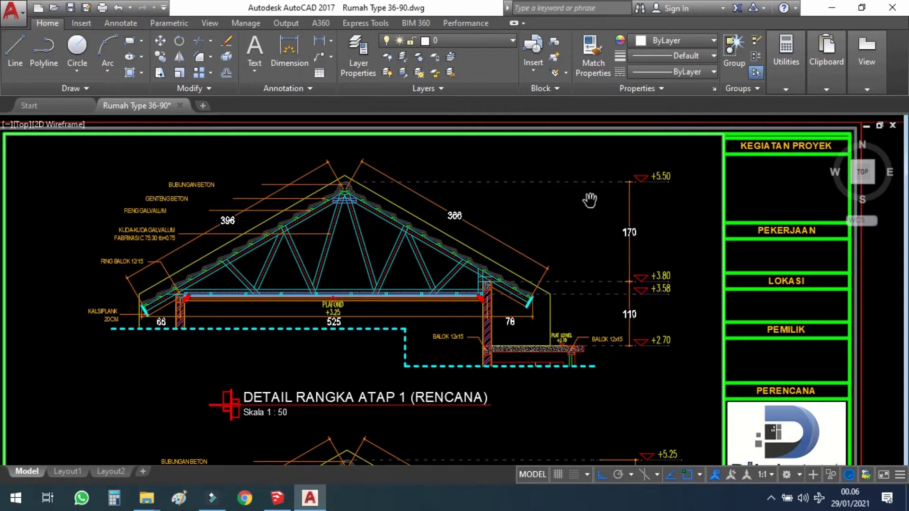
scroll(591, 191, down, 3)
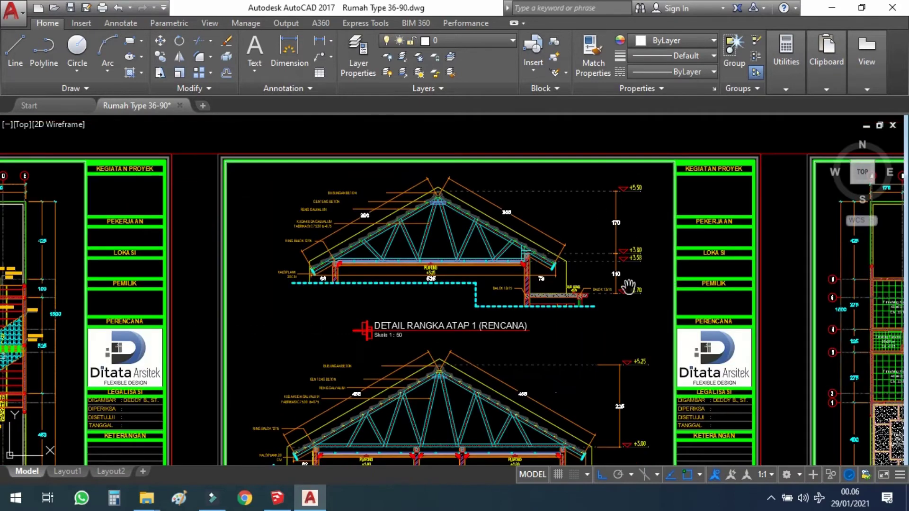
Examine the floor pattern plan DENAH POLA LANTAI, focusing on the ceramic finishes around the front rooms, terrace and carport
mouse_move(615, 338)
middle_down()
mouse_move(571, 303)
mouse_move(572, 273)
mouse_move(516, 274)
middle_up()
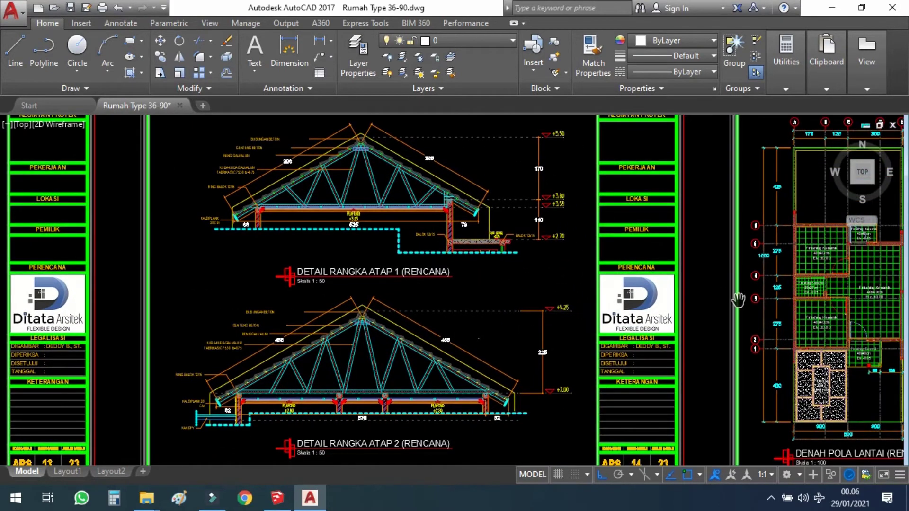
middle_drag(728, 300, 565, 283)
middle_drag(664, 290, 592, 290)
scroll(643, 310, up, 2)
mouse_move(663, 352)
middle_down()
mouse_move(653, 281)
mouse_move(632, 334)
middle_up()
scroll(595, 245, up, 2)
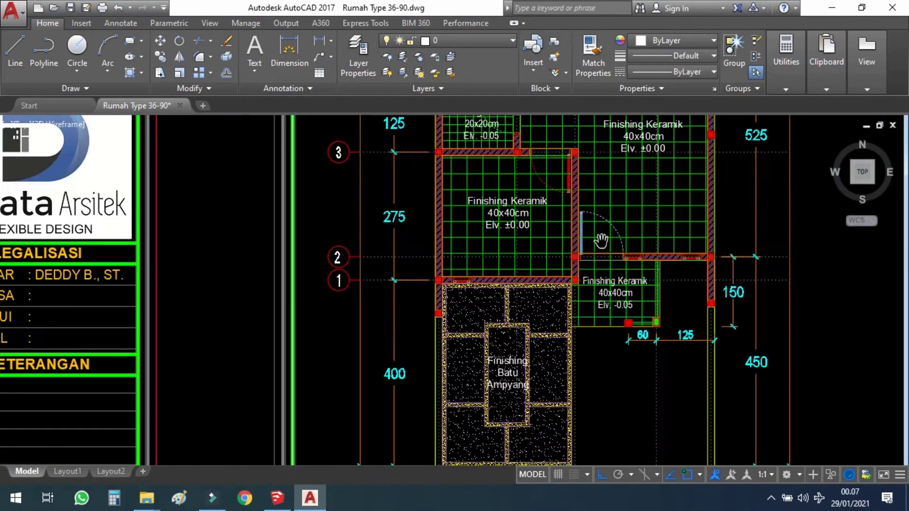
Examine the floor finish and elevation label of the small wet room between grid lines 3 and 4 on the floor pattern plan
middle_drag(614, 227, 623, 258)
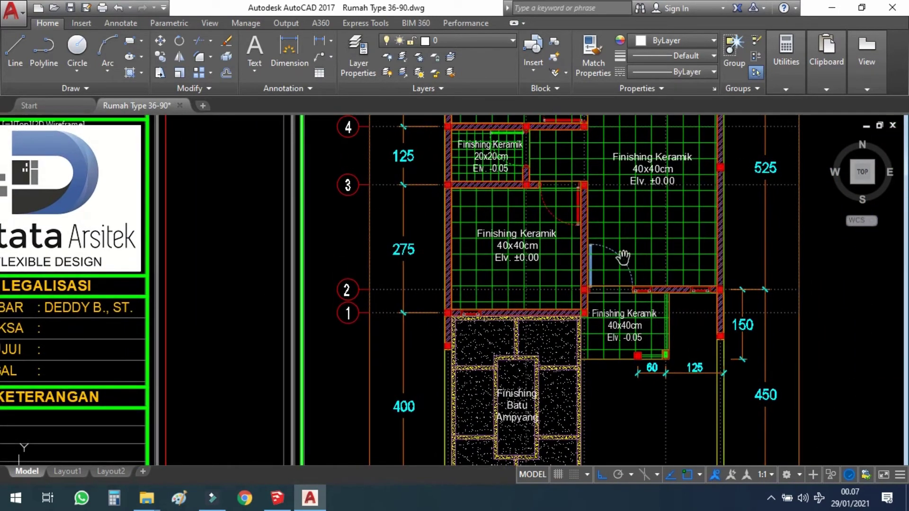
scroll(648, 222, up, 2)
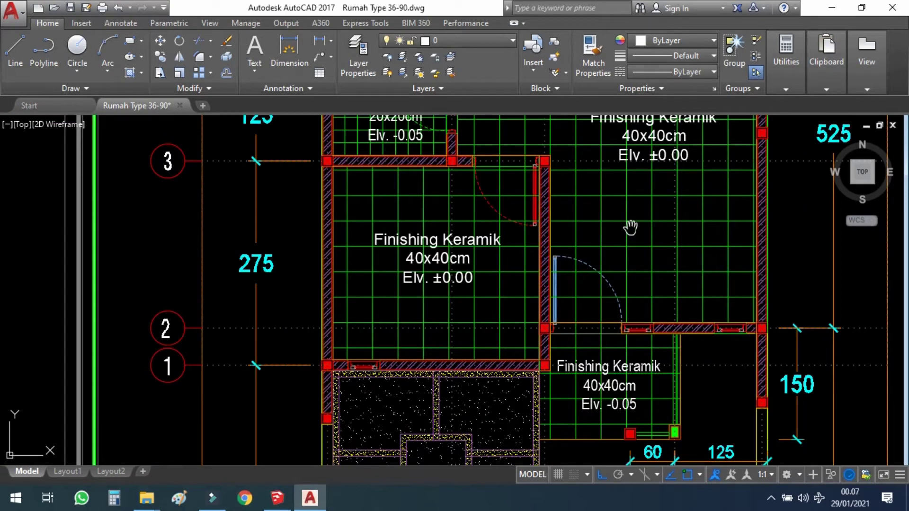
middle_drag(630, 206, 651, 265)
middle_drag(517, 212, 556, 281)
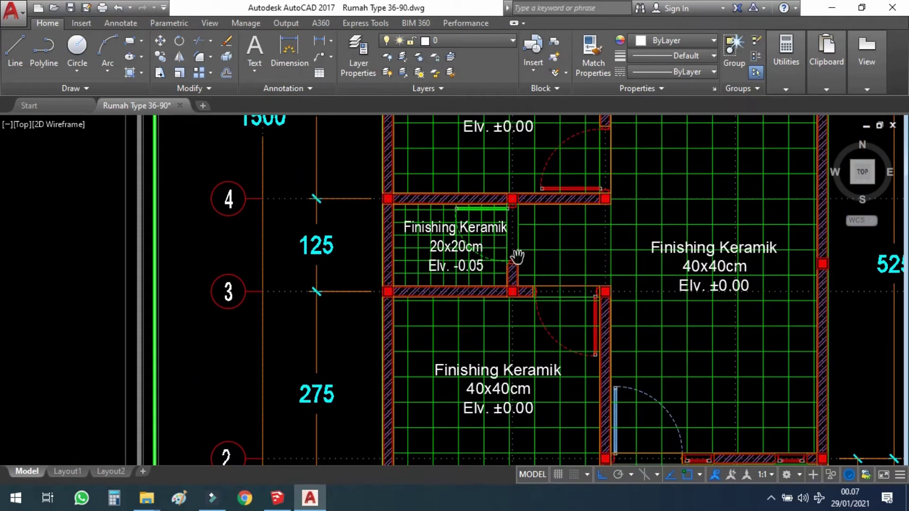
scroll(474, 264, up, 2)
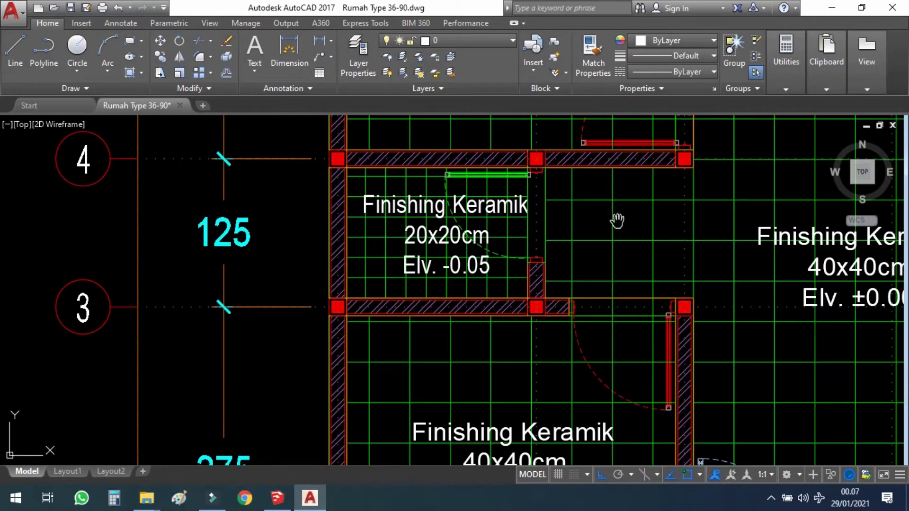
middle_drag(637, 223, 610, 260)
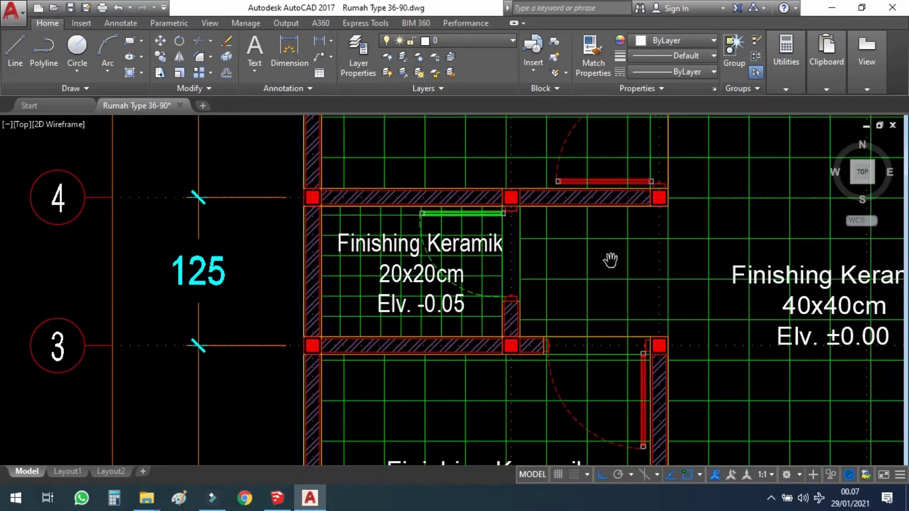
scroll(433, 325, up, 2)
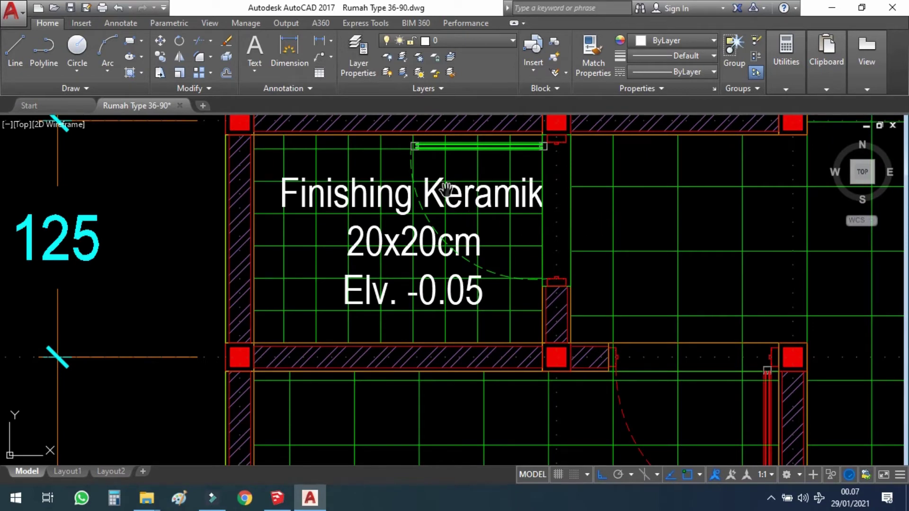
drag(460, 179, 463, 198)
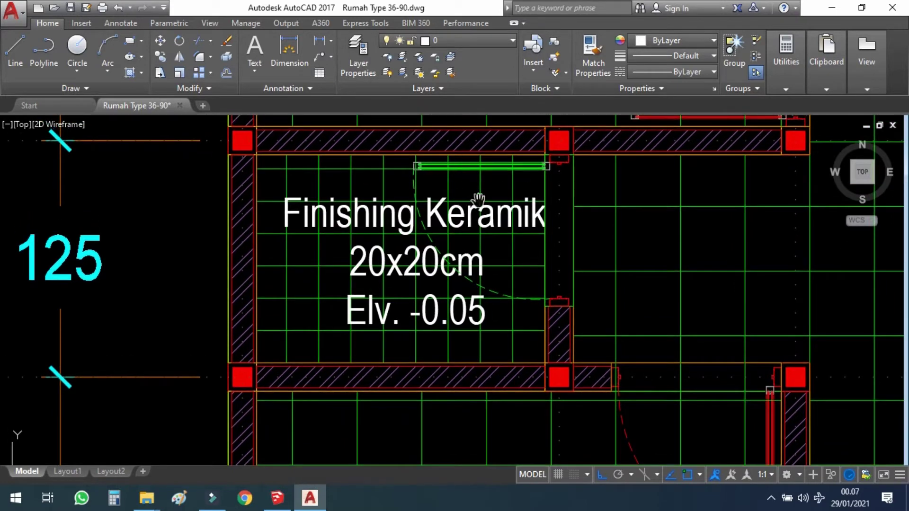
mouse_move(629, 219)
mouse_down()
mouse_move(634, 233)
mouse_move(560, 237)
mouse_up()
drag(737, 276, 629, 263)
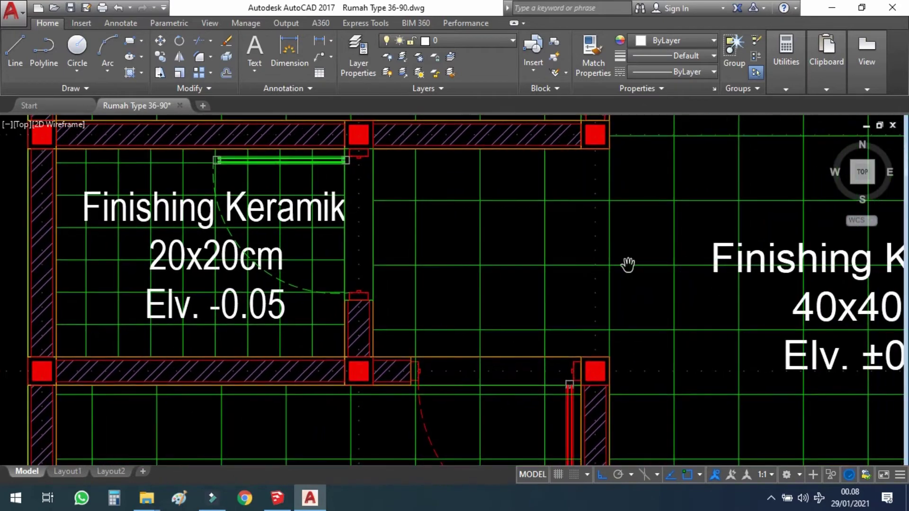
Inspect the Batu Ampyang stone paving pattern of the carport and the front terrace area on DENAH POLA LANTAI
scroll(629, 264, down, 2)
scroll(633, 269, down, 4)
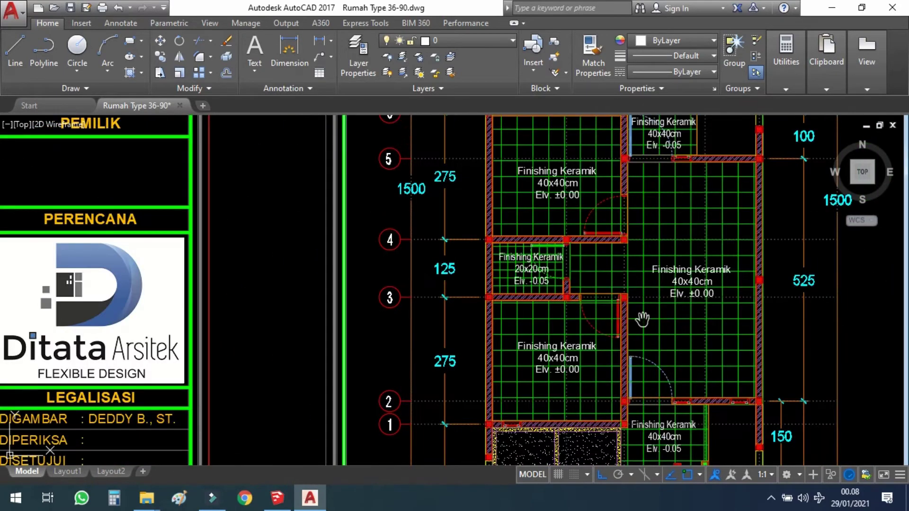
mouse_move(634, 345)
mouse_down()
mouse_move(619, 192)
mouse_move(599, 294)
mouse_move(584, 247)
mouse_up()
scroll(562, 306, up, 2)
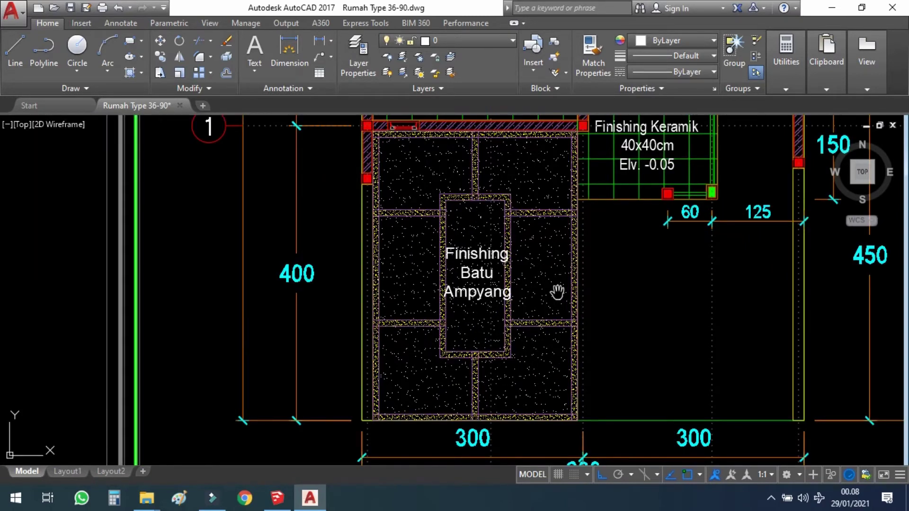
scroll(534, 289, up, 2)
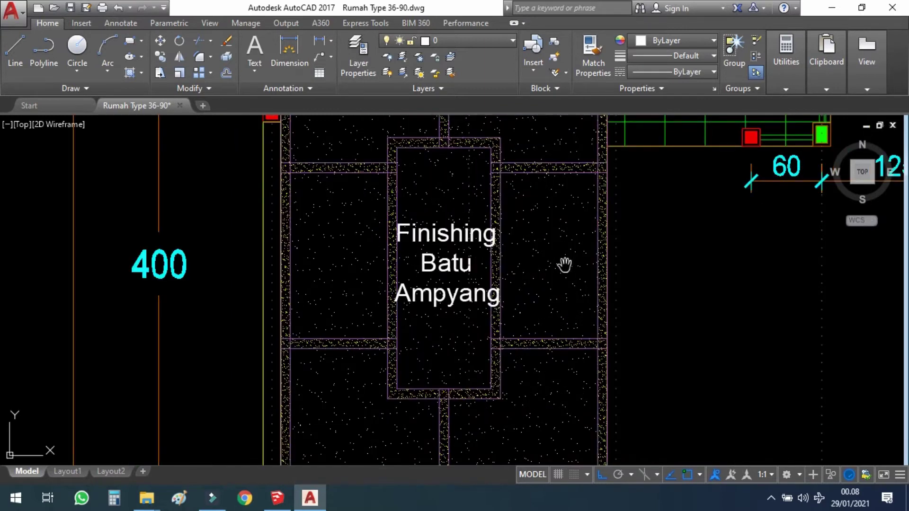
scroll(564, 264, down, 5)
drag(652, 257, 529, 287)
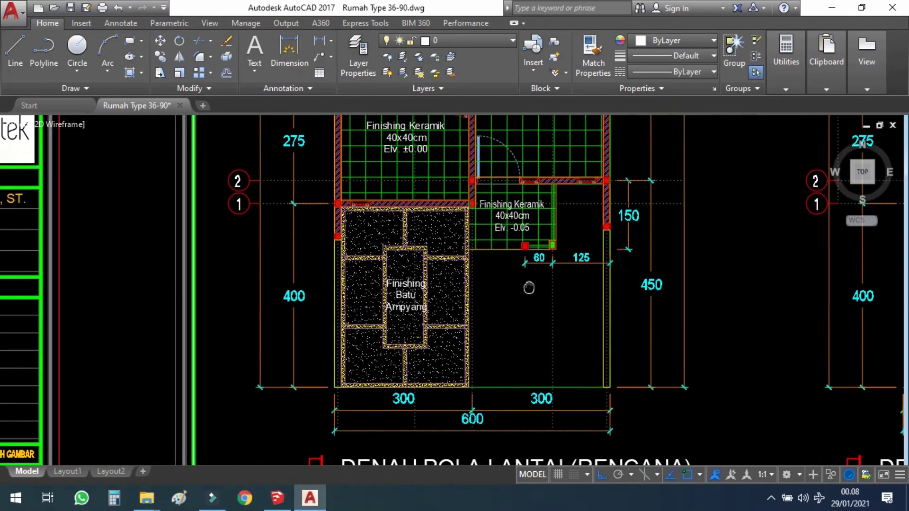
Examine the PJ1 and J1 door and window tags along the front walls of the frame plan DENAH KUSEN Elv. +2.14
scroll(528, 287, down, 4)
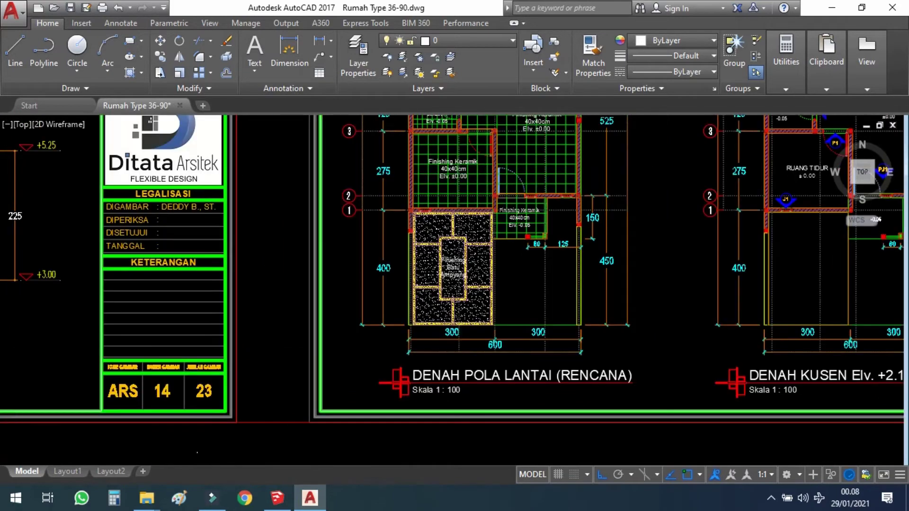
scroll(482, 332, down, 3)
mouse_move(610, 275)
middle_down()
mouse_move(562, 255)
mouse_move(551, 295)
mouse_move(522, 302)
mouse_move(516, 317)
middle_up()
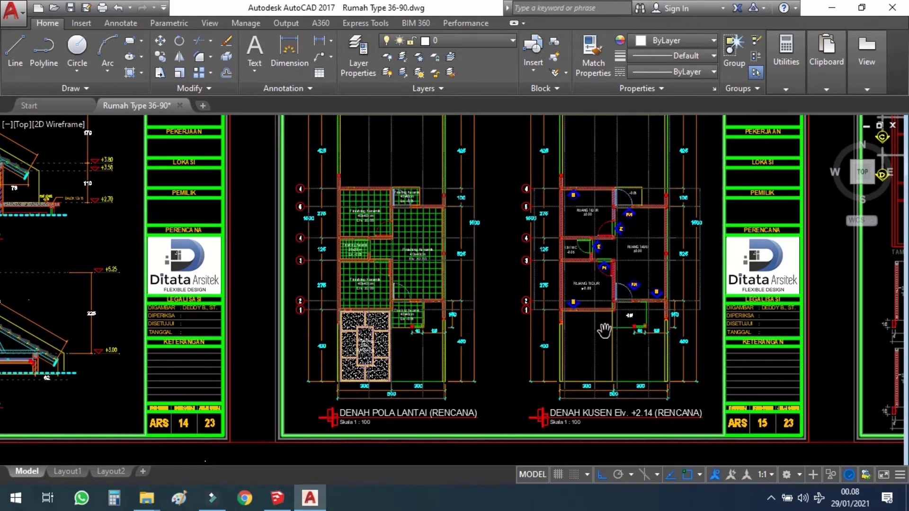
scroll(605, 330, up, 2)
middle_drag(604, 330, 593, 280)
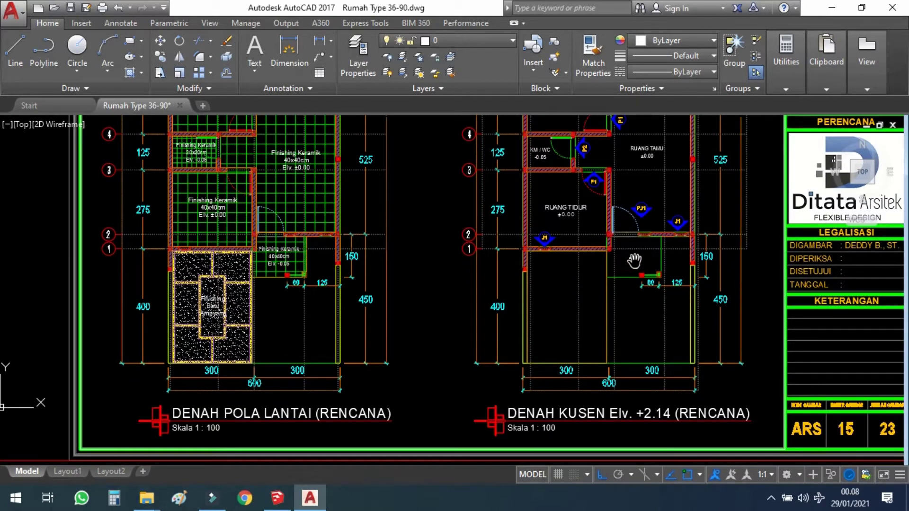
scroll(618, 277, up, 2)
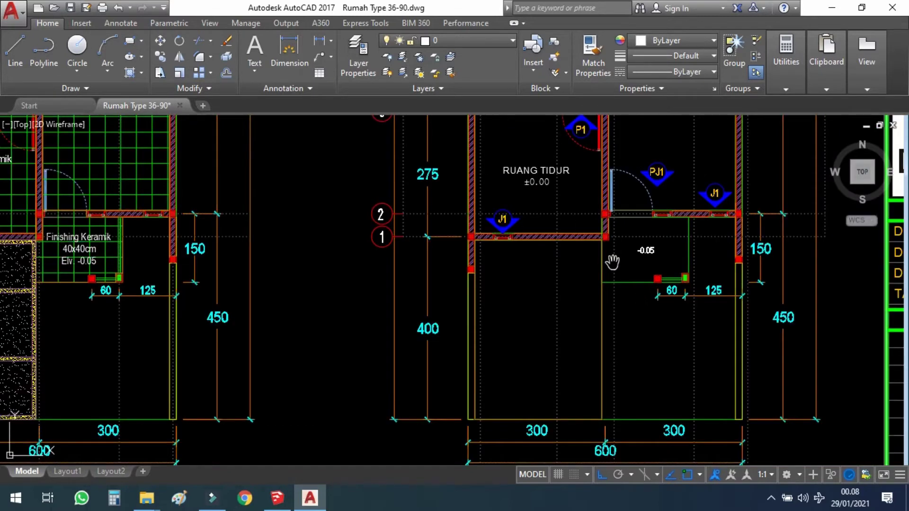
scroll(612, 261, up, 2)
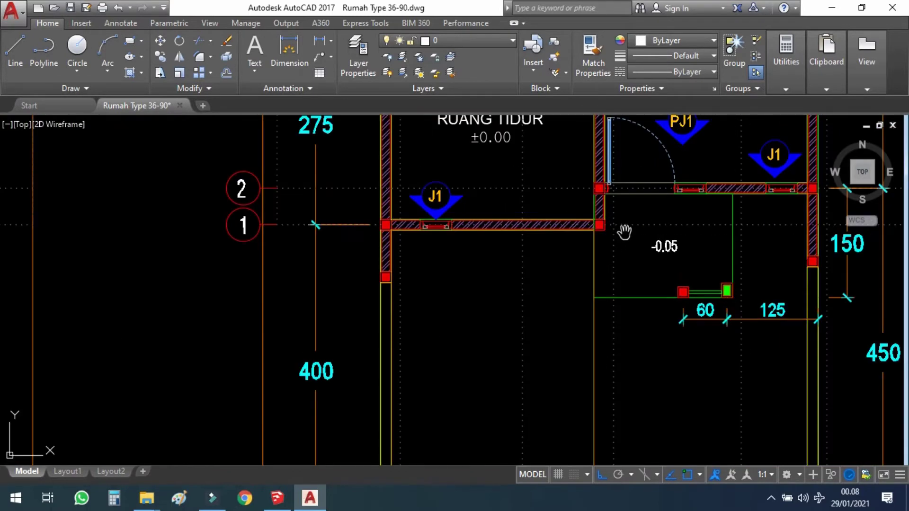
mouse_move(627, 233)
mouse_down()
mouse_move(614, 270)
mouse_move(620, 297)
mouse_up()
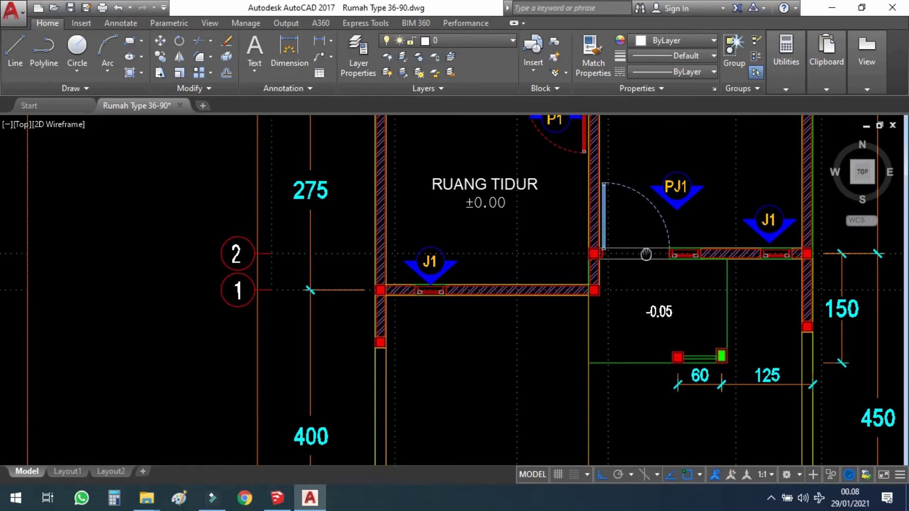
drag(641, 256, 645, 289)
scroll(648, 248, up, 2)
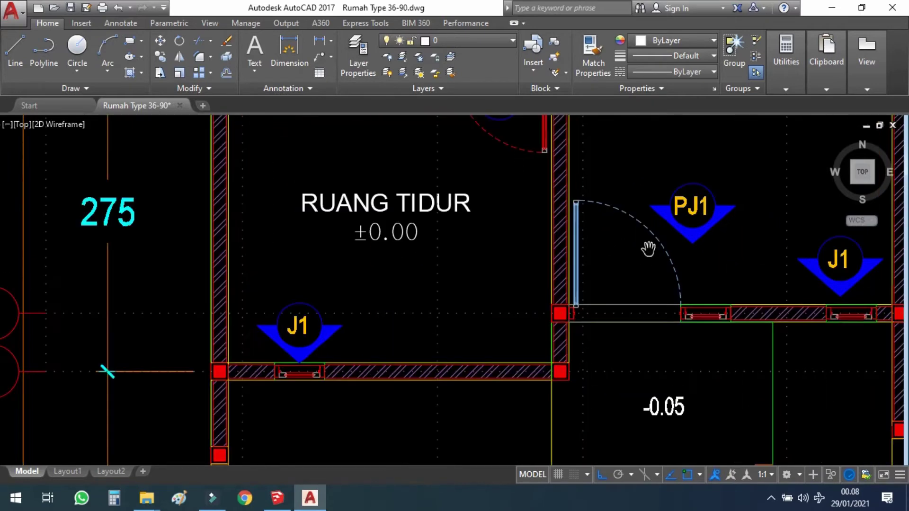
scroll(646, 248, down, 2)
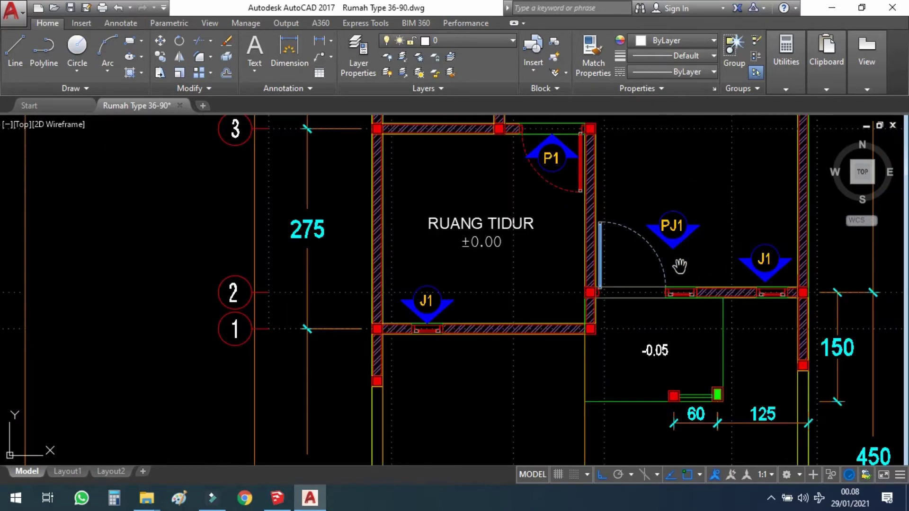
drag(680, 267, 631, 279)
scroll(624, 256, up, 2)
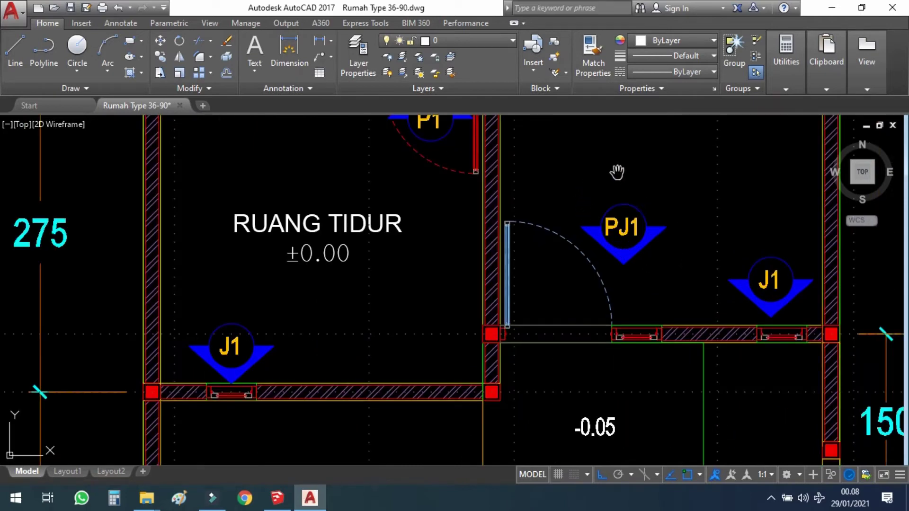
mouse_move(656, 188)
mouse_down()
mouse_move(657, 221)
mouse_move(648, 212)
mouse_up()
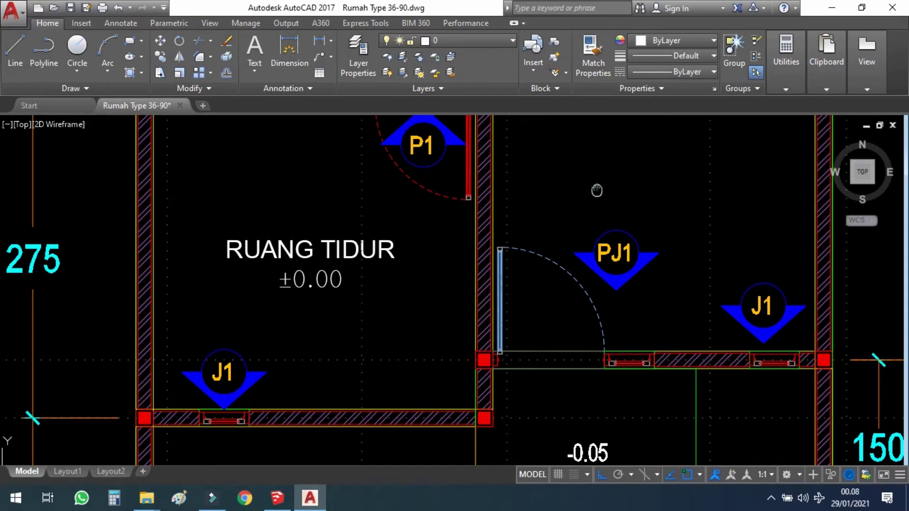
Review the P1, P2, PJ1 and J1 tags around the KM / WC, RUANG TAMU and rear bedroom on the frame plan
drag(596, 191, 640, 278)
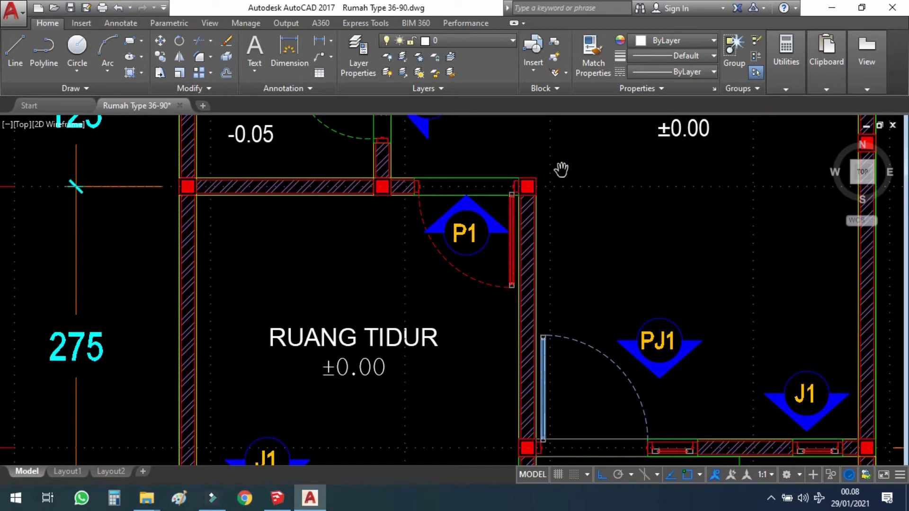
drag(531, 163, 566, 272)
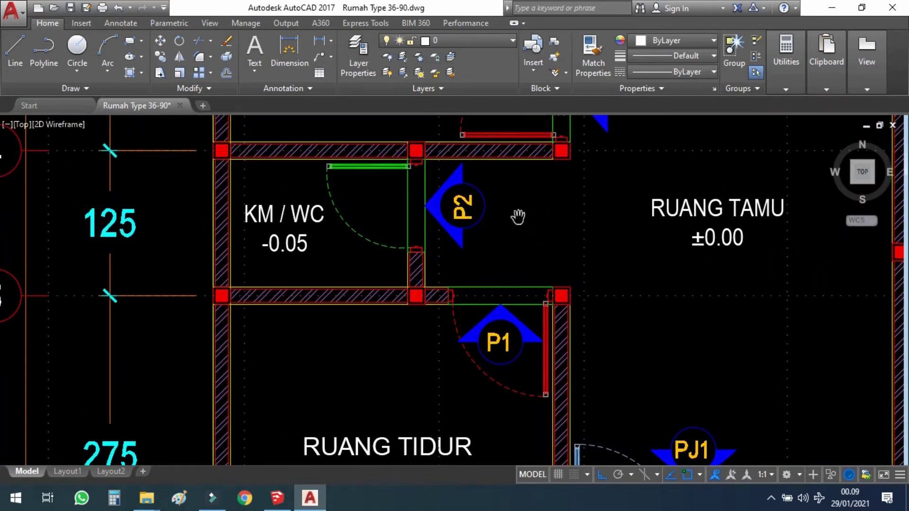
scroll(522, 220, down, 2)
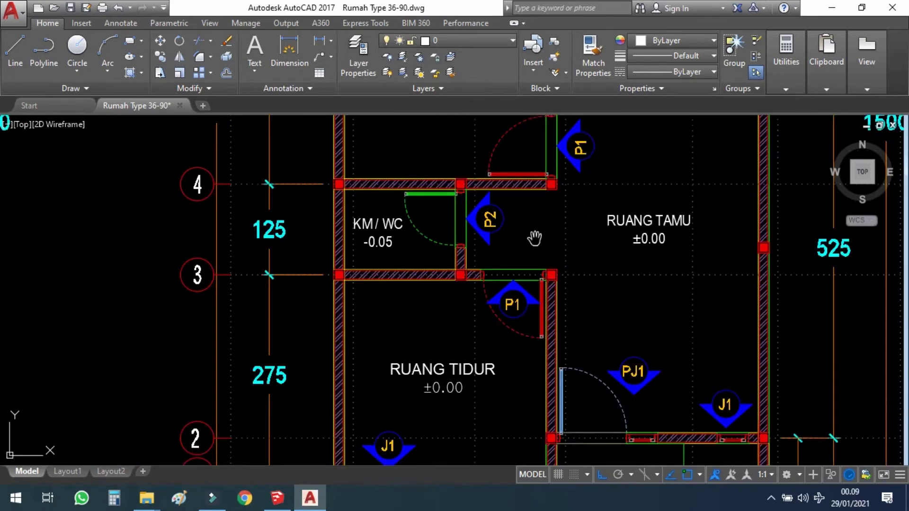
drag(573, 187, 578, 255)
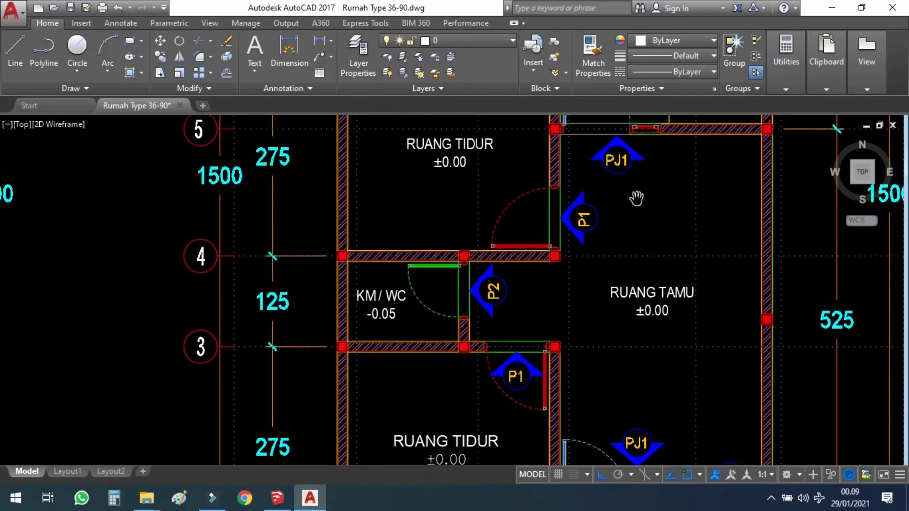
drag(636, 199, 634, 254)
drag(622, 200, 621, 247)
drag(608, 207, 614, 280)
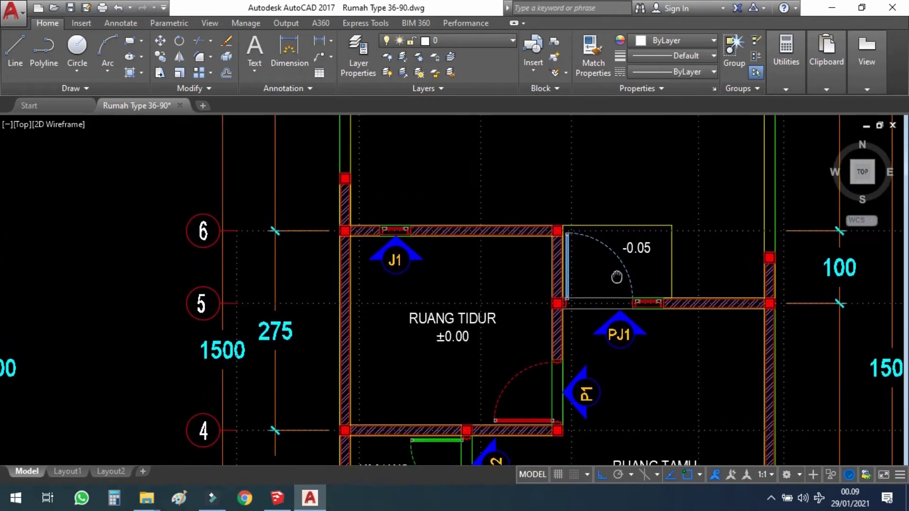
drag(612, 208, 583, 254)
scroll(542, 218, down, 2)
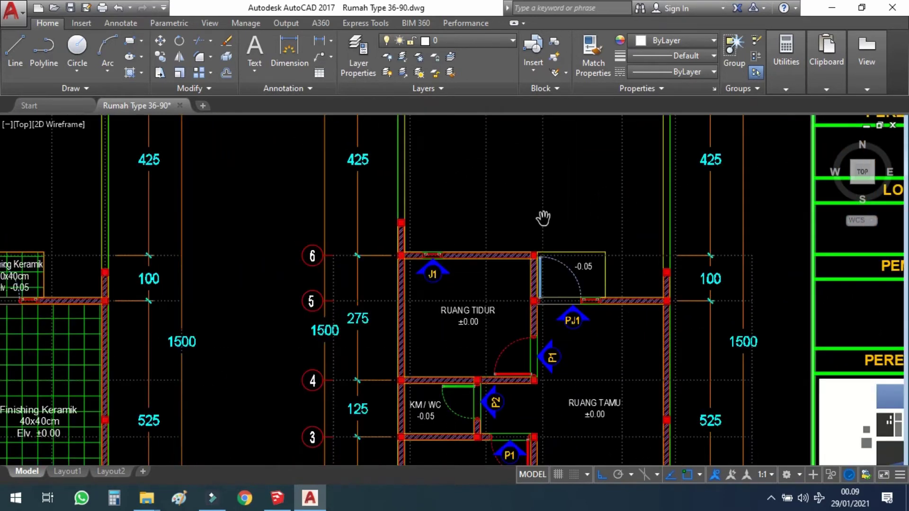
scroll(543, 217, down, 2)
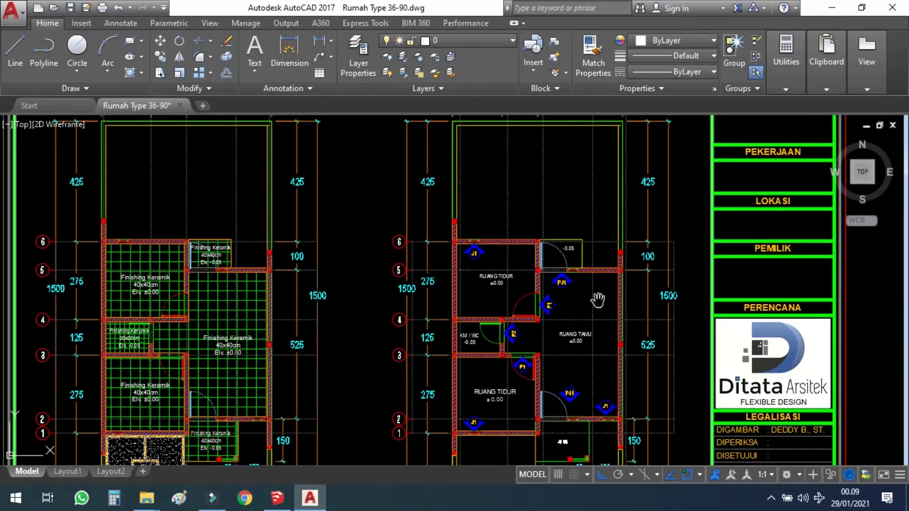
Move on from the frame plan to the adjacent detail sheet and examine the front view of door-window PJ1
mouse_move(646, 319)
middle_down()
mouse_move(583, 222)
mouse_move(530, 218)
middle_up()
middle_drag(716, 269, 576, 230)
middle_drag(700, 227, 612, 319)
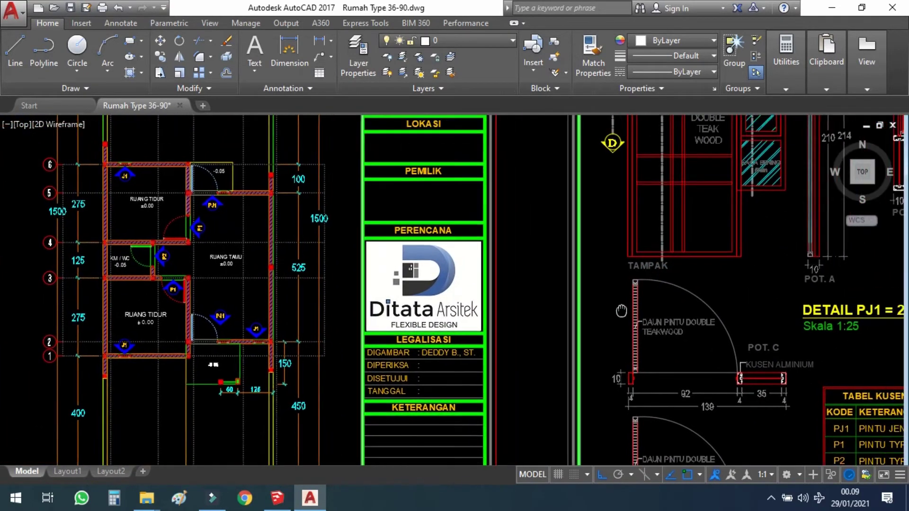
mouse_move(704, 260)
middle_down()
mouse_move(611, 283)
mouse_move(533, 288)
mouse_move(578, 297)
mouse_move(598, 321)
mouse_move(577, 308)
middle_up()
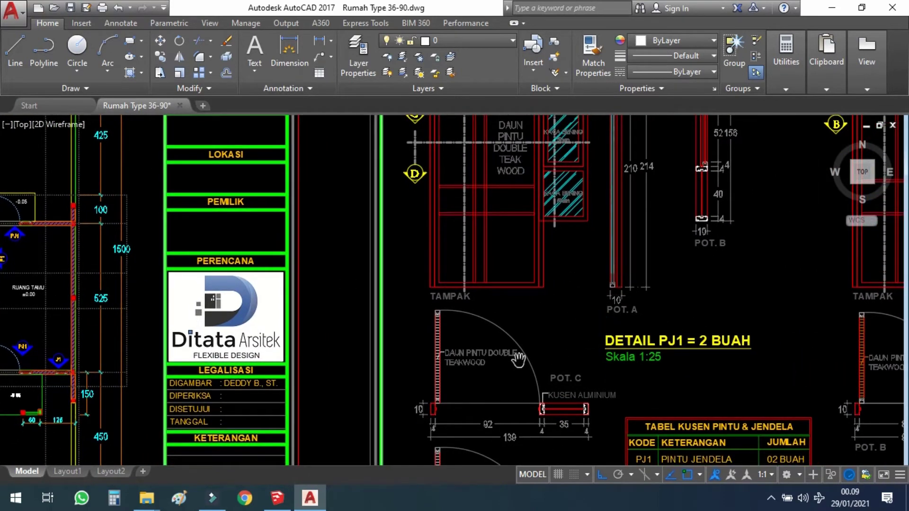
middle_drag(558, 257, 548, 376)
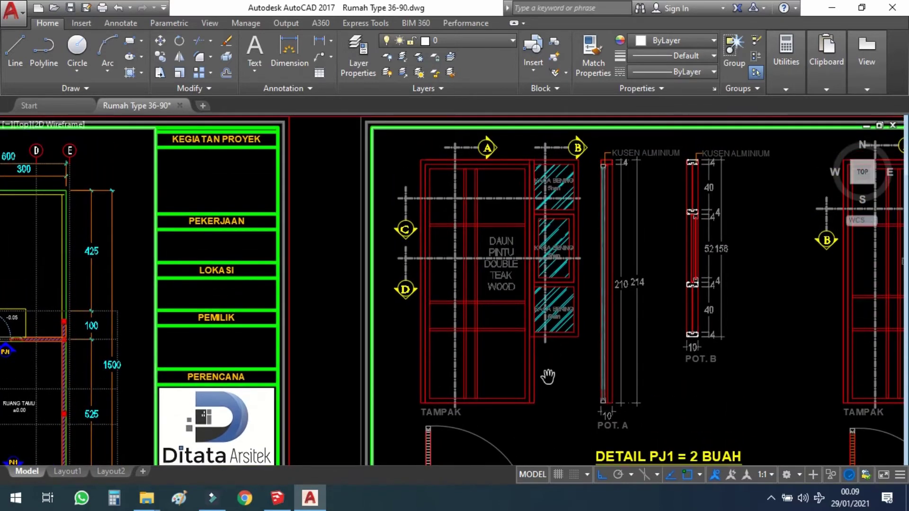
scroll(550, 328, up, 2)
middle_drag(588, 229, 556, 347)
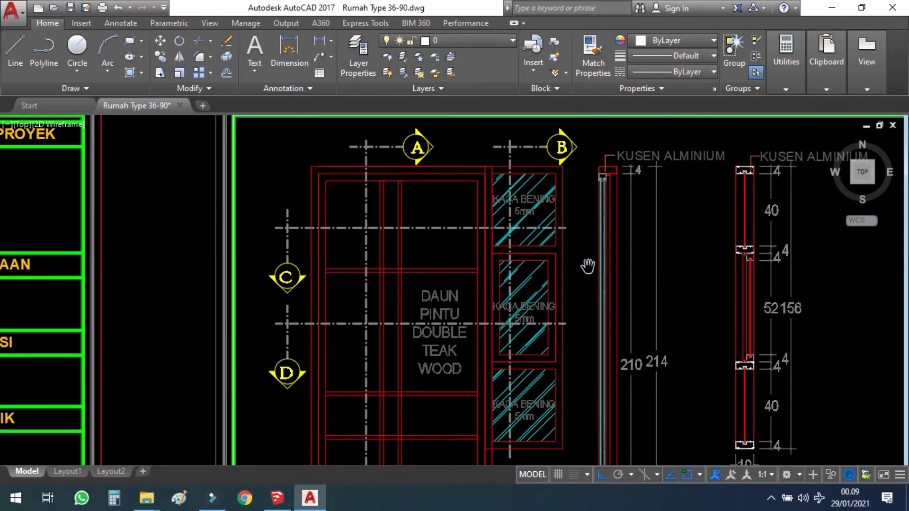
middle_drag(590, 262, 590, 253)
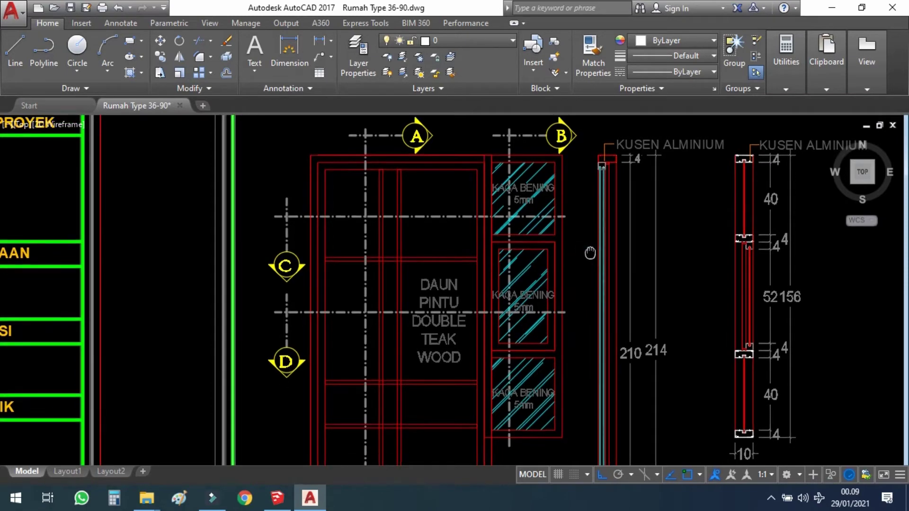
Inspect the KACA BENING 5mm glass panes and the double teakwood door leaf in the PJ1 front view
scroll(538, 322, up, 2)
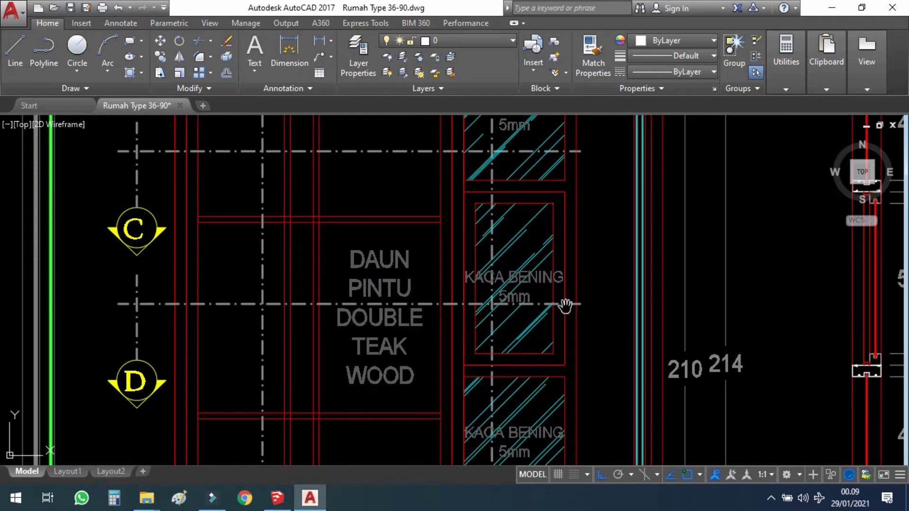
mouse_move(568, 325)
middle_down()
mouse_move(556, 308)
mouse_move(567, 213)
middle_up()
scroll(568, 214, down, 2)
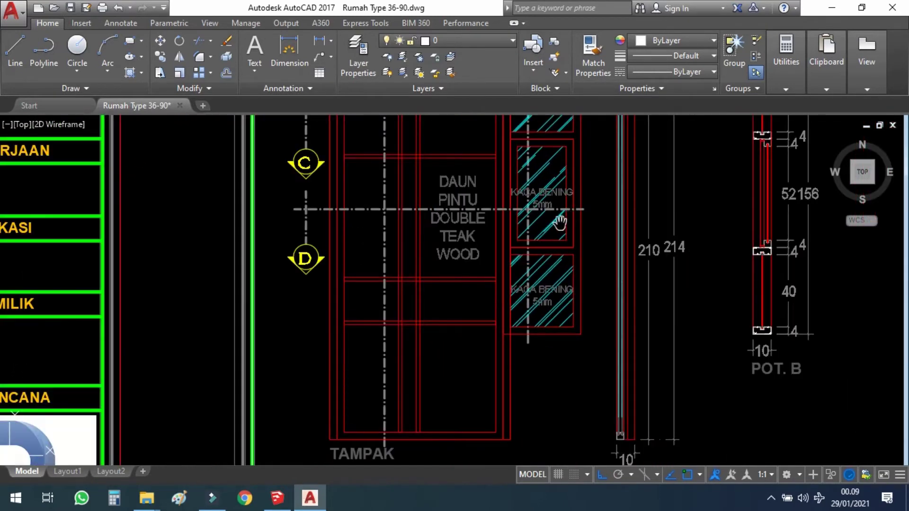
middle_drag(518, 216, 560, 255)
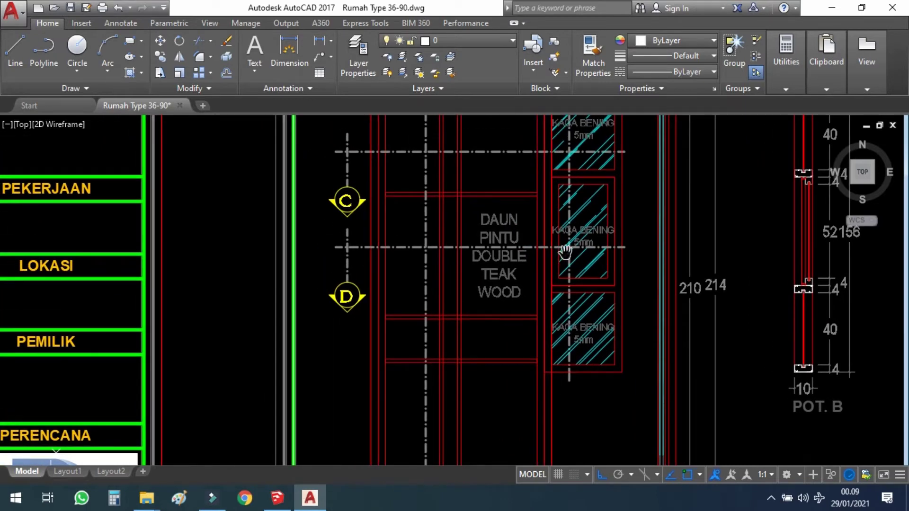
scroll(549, 258, down, 2)
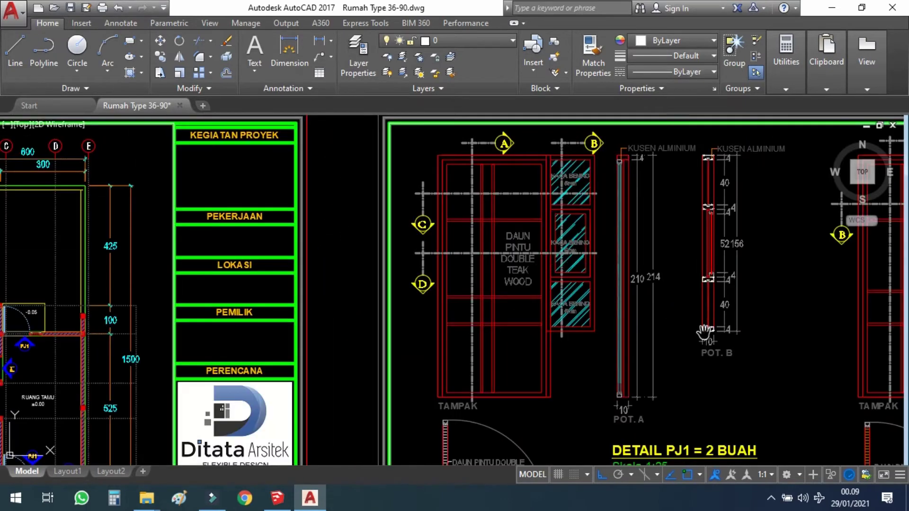
Examine the height dimensions of sections POT. A and POT. B in DETAIL PJ1
middle_drag(669, 329, 636, 285)
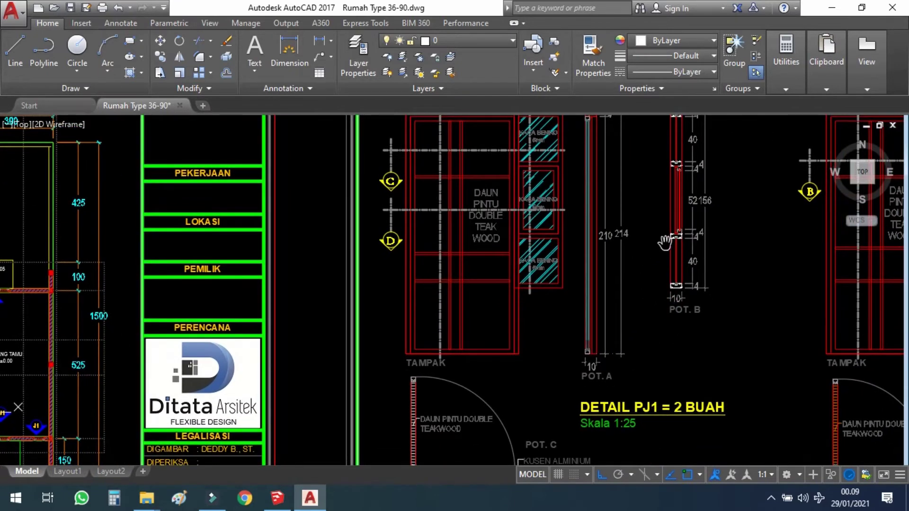
middle_drag(665, 242, 637, 283)
scroll(629, 278, up, 2)
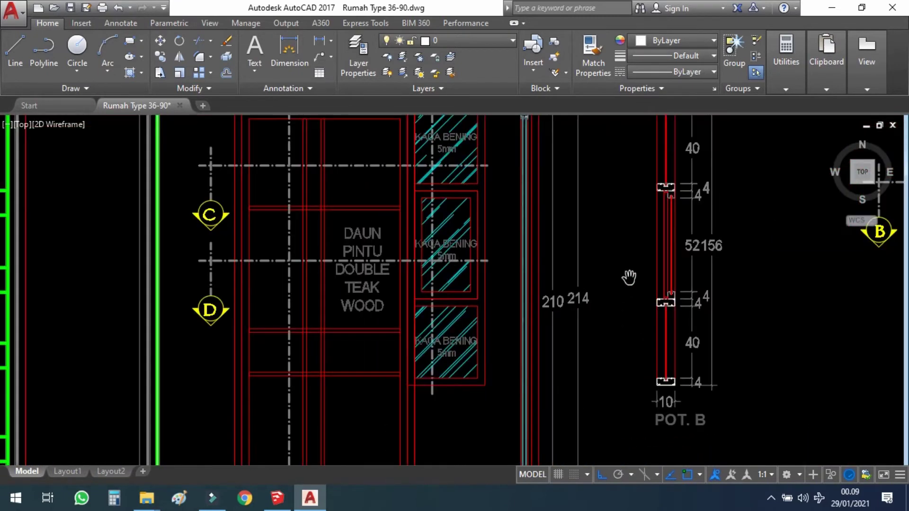
middle_drag(627, 363, 632, 215)
scroll(622, 259, down, 2)
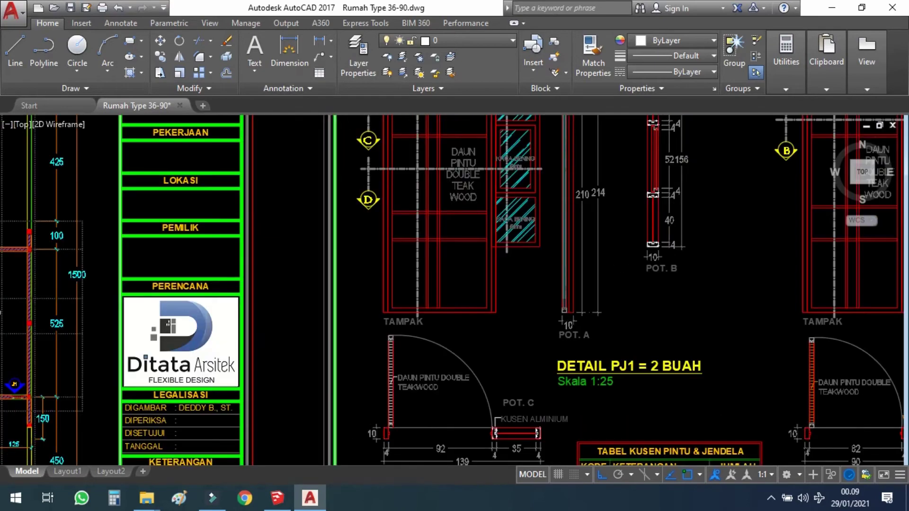
scroll(621, 264, down, 2)
middle_drag(703, 259, 627, 269)
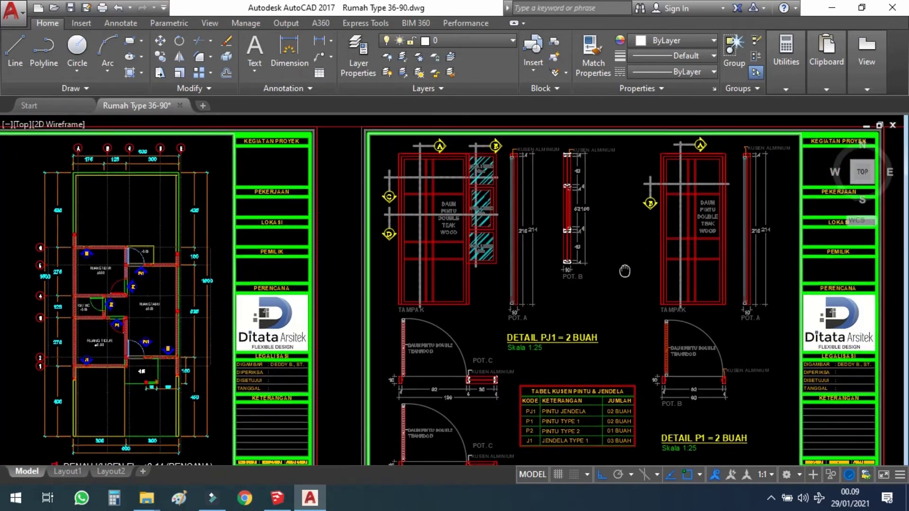
Review the front view, section POT. A and swing plan of door P1 beside the PJ1 detail
scroll(712, 256, up, 2)
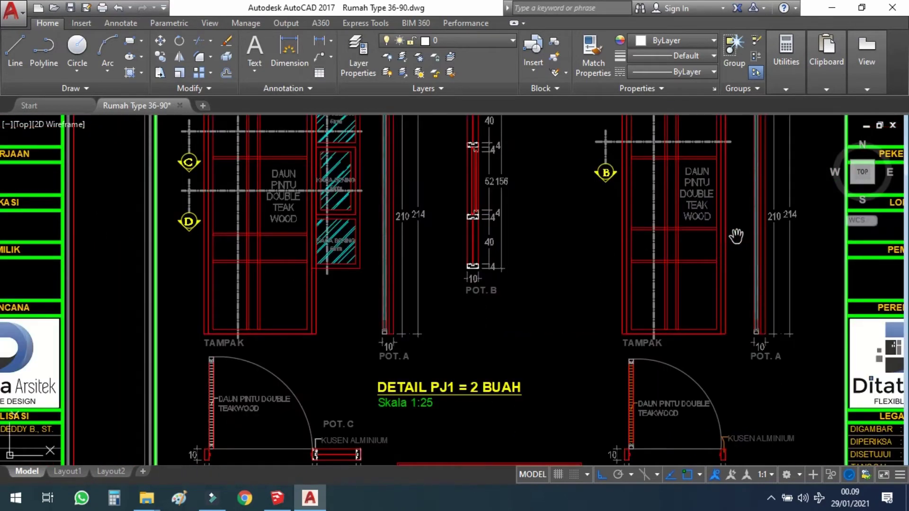
middle_drag(680, 237, 659, 273)
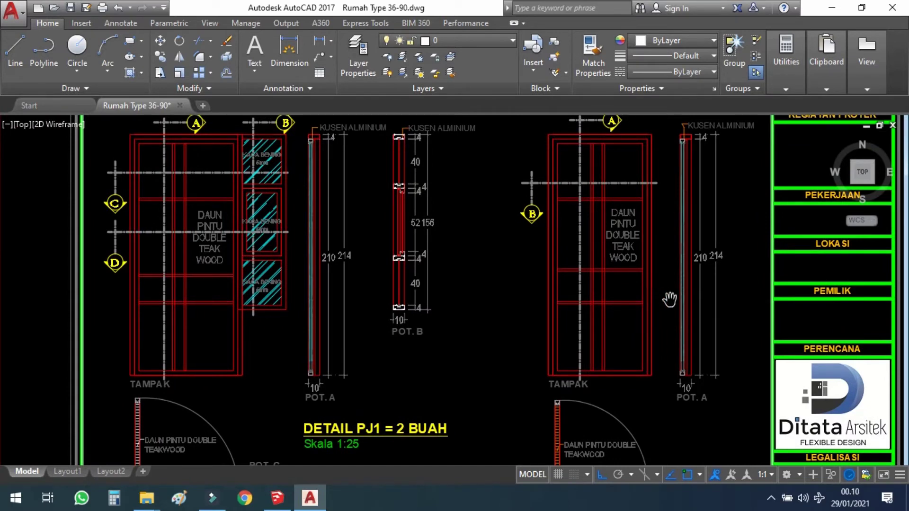
middle_drag(655, 293, 620, 254)
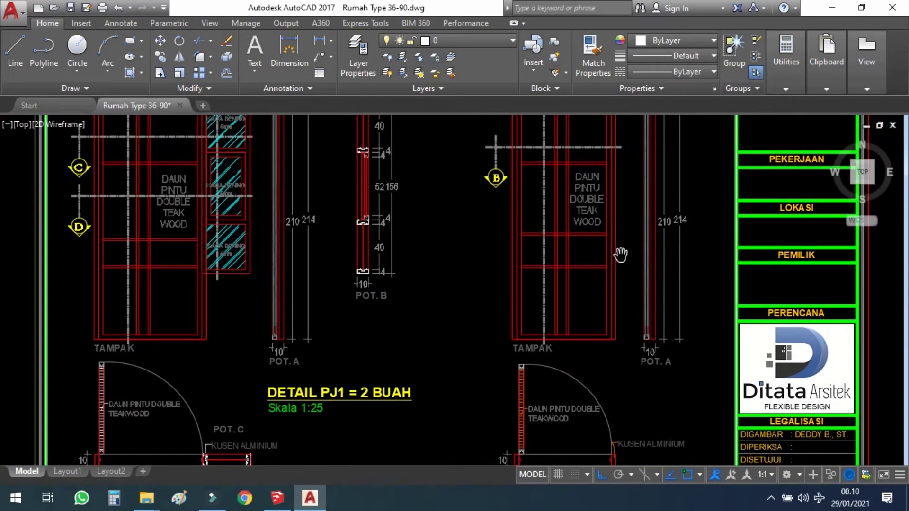
middle_drag(626, 321, 604, 284)
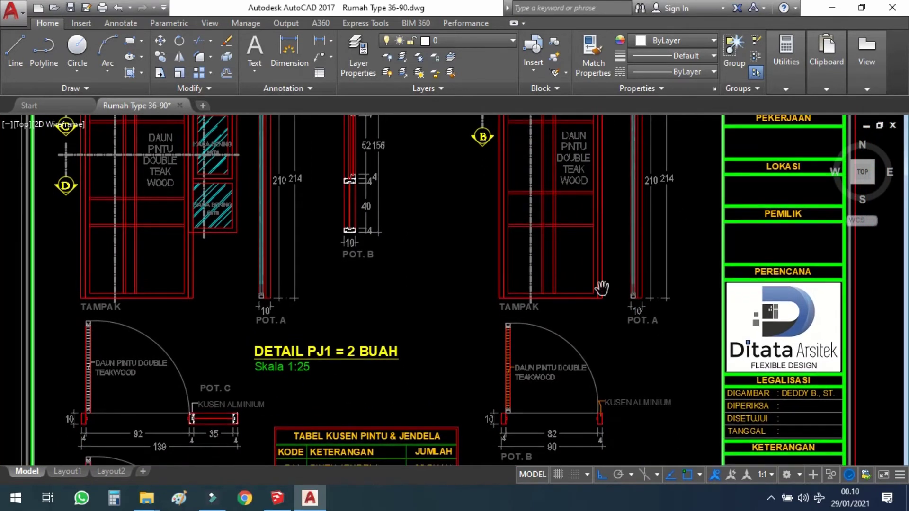
mouse_move(520, 296)
middle_down()
mouse_move(548, 318)
mouse_move(588, 280)
middle_up()
Examine the PJ1 and P1 door swing plans with their width dimensions, and the TABEL KUSEN PINTU & JENDELA schedule
scroll(558, 381, up, 2)
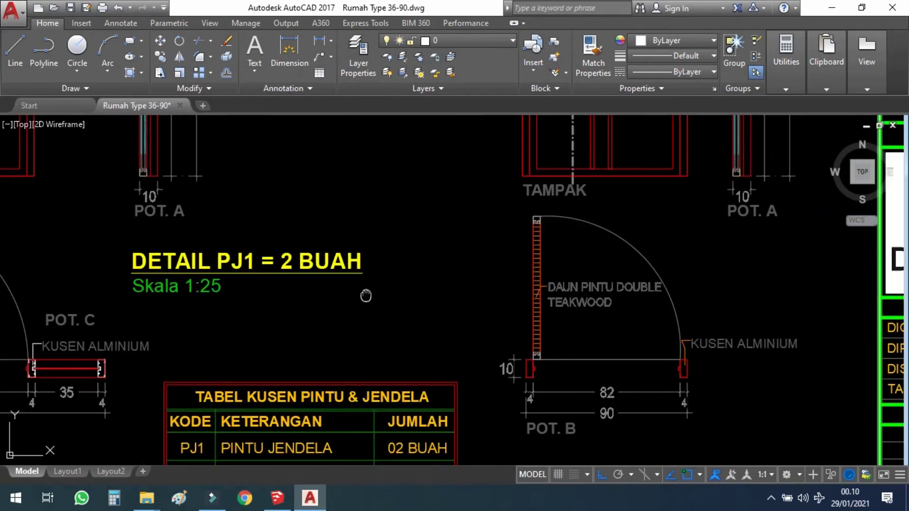
middle_drag(365, 296, 529, 293)
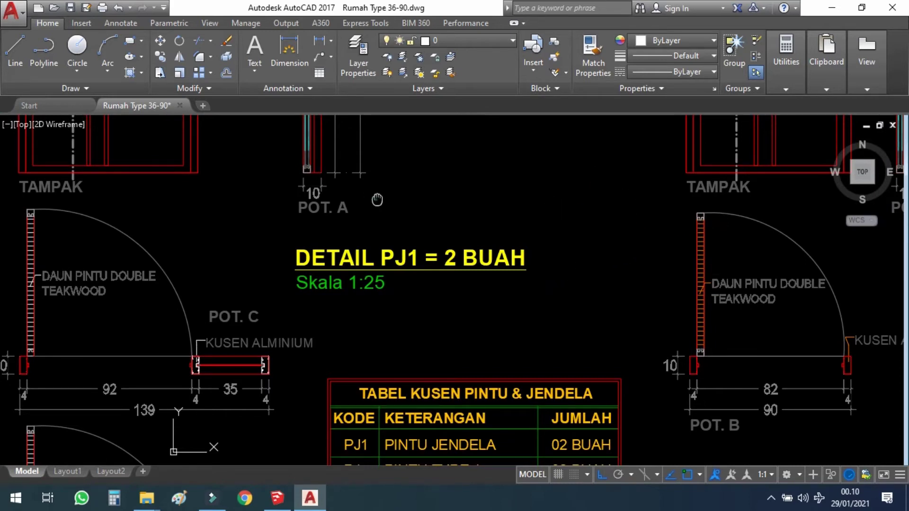
middle_drag(377, 200, 419, 198)
middle_drag(203, 339, 204, 312)
scroll(370, 259, down, 2)
middle_drag(453, 332, 450, 298)
scroll(440, 318, down, 2)
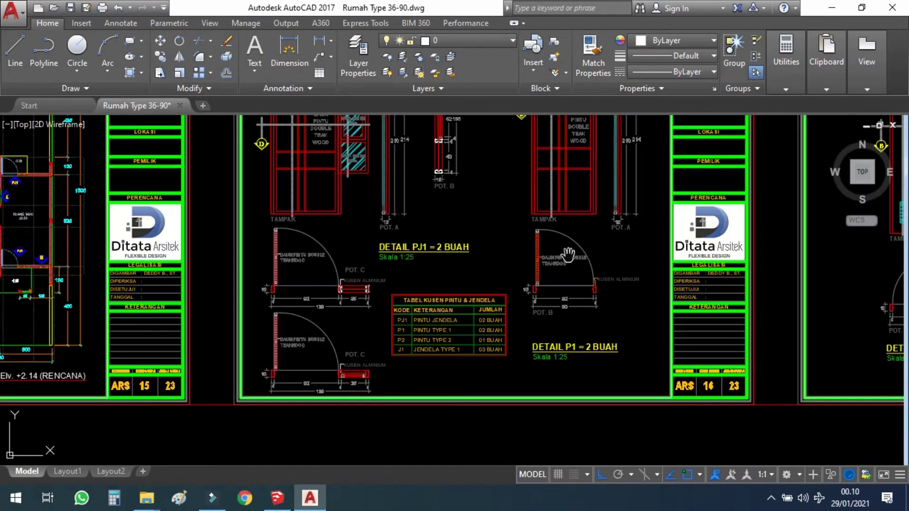
Compare the PJ1 and P1 front views and the aluminium frame section POT. B between them
scroll(453, 240, up, 2)
middle_drag(489, 212, 508, 328)
middle_drag(475, 212, 470, 279)
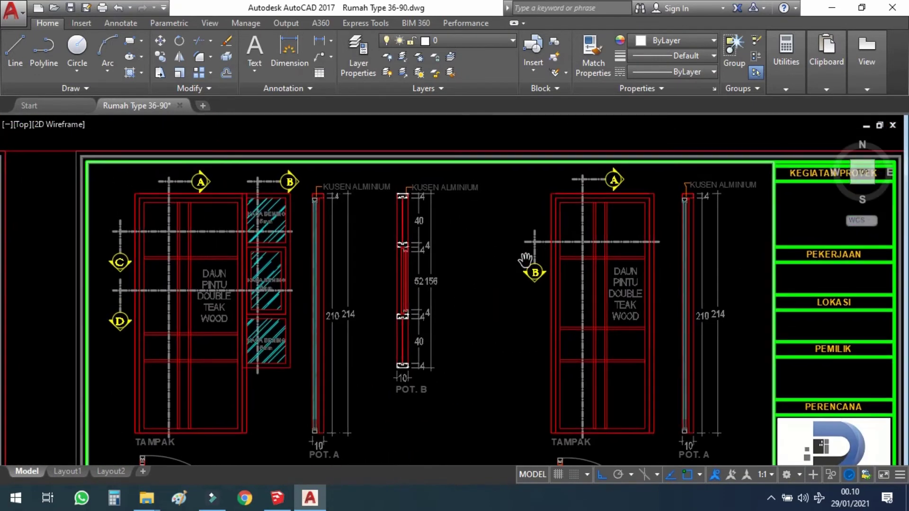
scroll(426, 298, up, 2)
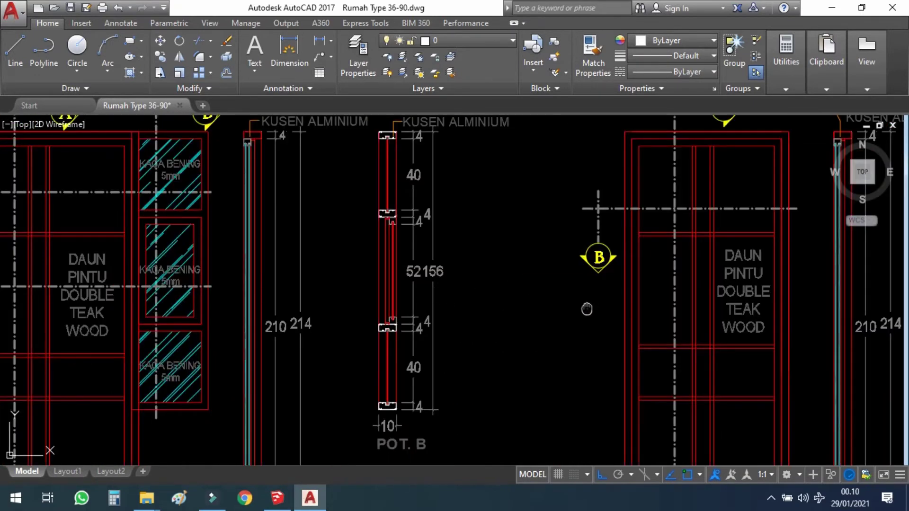
middle_drag(584, 308, 504, 328)
scroll(473, 312, down, 4)
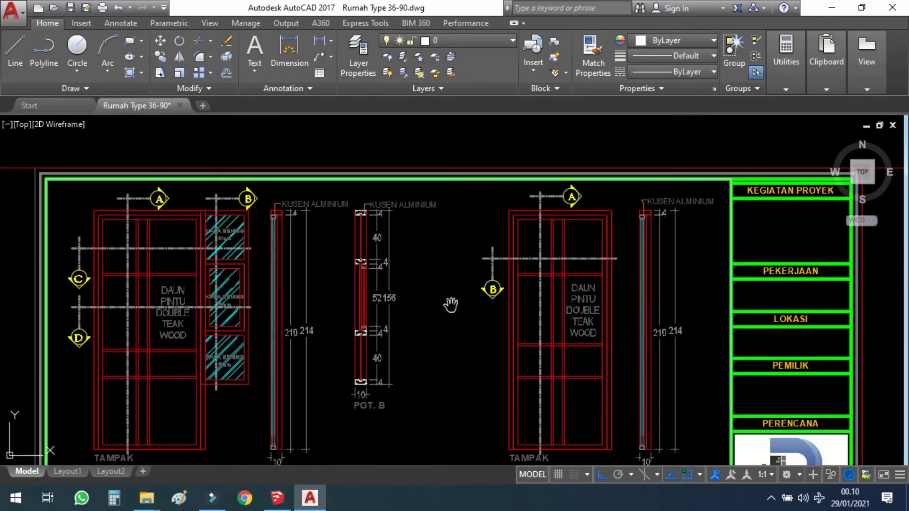
Move on to the next detail sheet and examine the front view of the PVC door P2
mouse_move(620, 357)
middle_down()
mouse_move(483, 301)
mouse_move(360, 301)
middle_up()
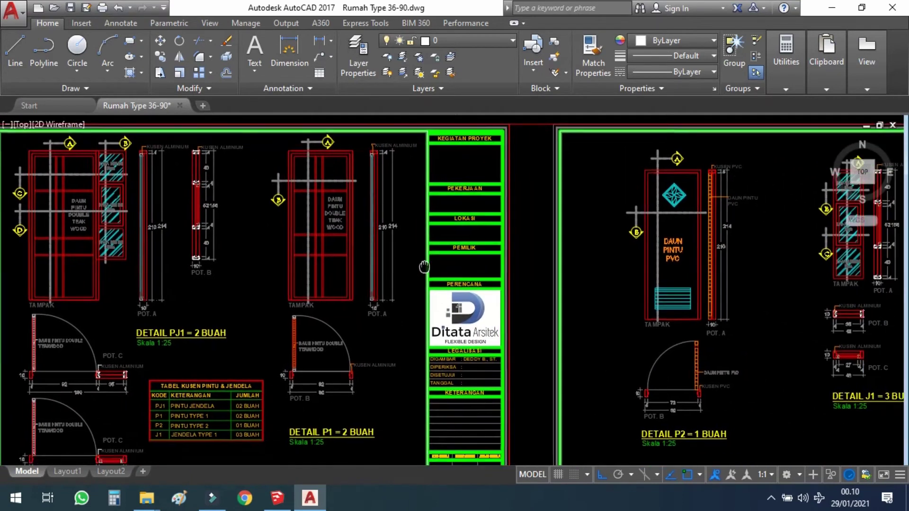
scroll(698, 237, up, 2)
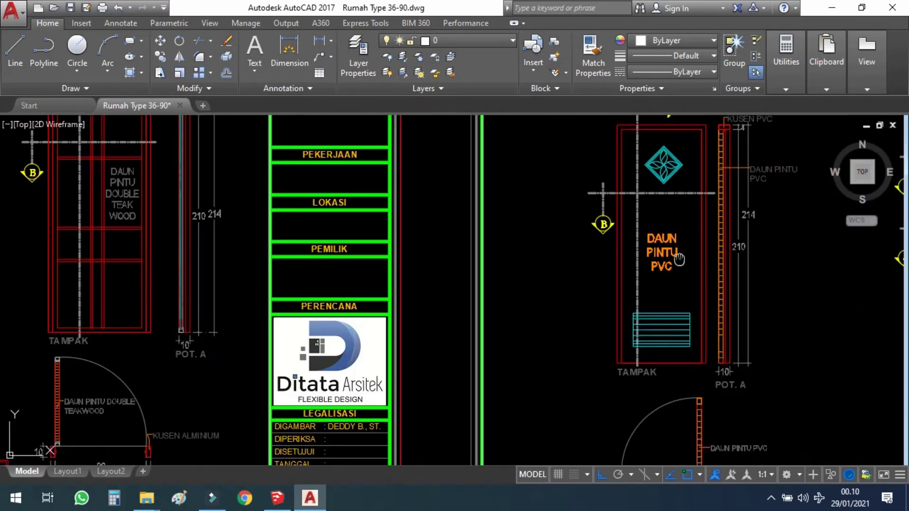
middle_drag(679, 260, 635, 283)
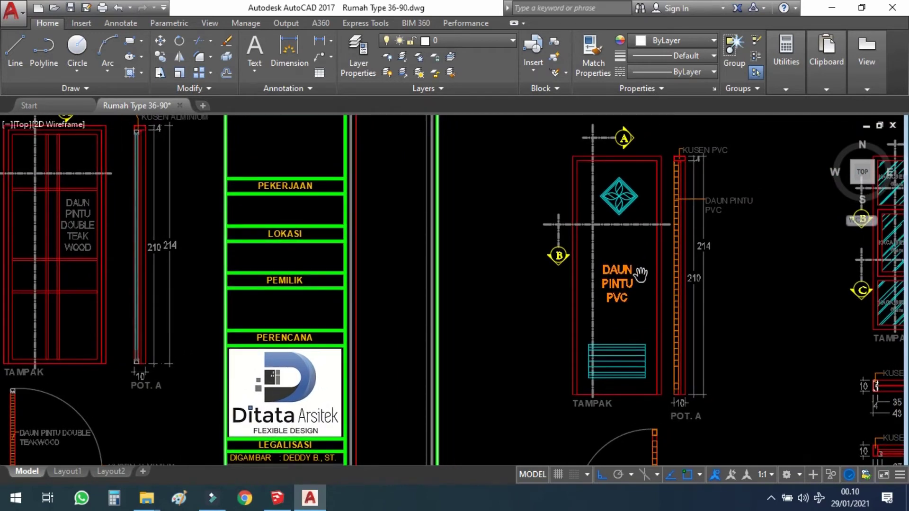
scroll(657, 299, up, 2)
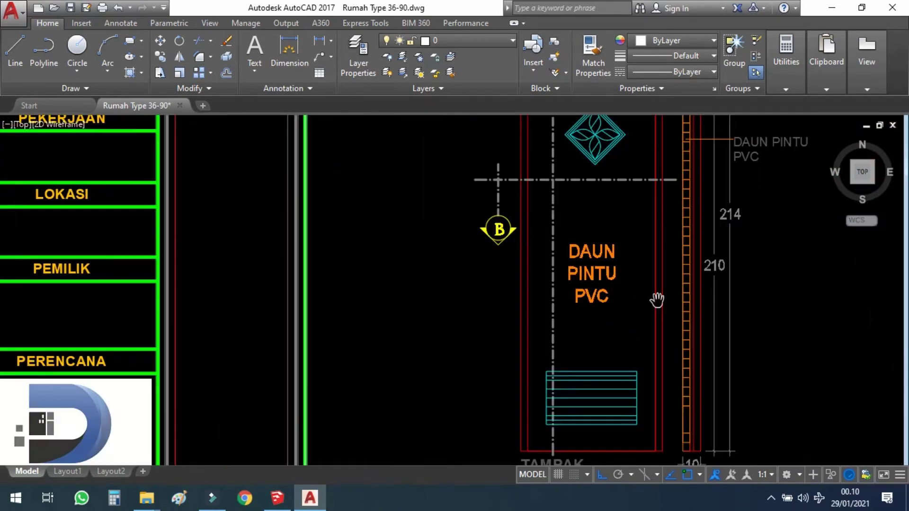
scroll(636, 300, down, 2)
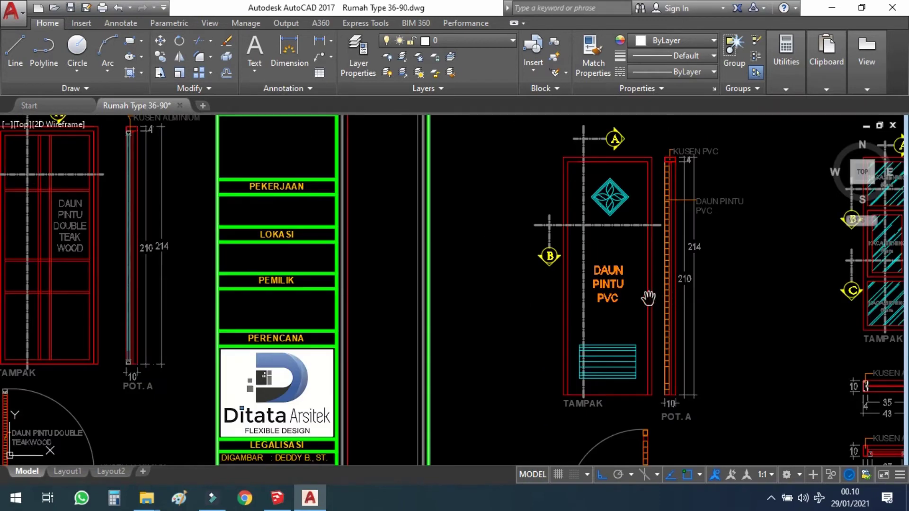
middle_drag(617, 332, 602, 274)
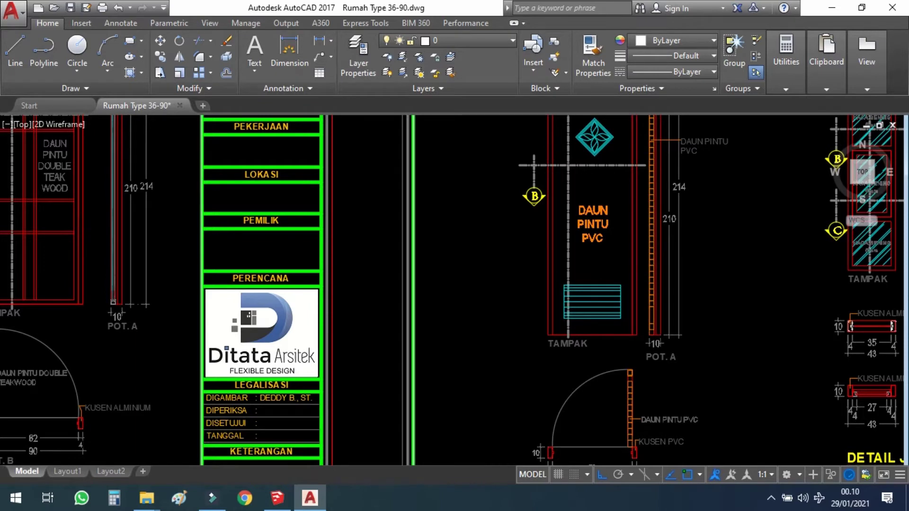
Inspect the swing plan POT. B and section POT. A of door P2, including the PVC leaf and frame dimensions
scroll(630, 341, down, 3)
scroll(625, 392, up, 5)
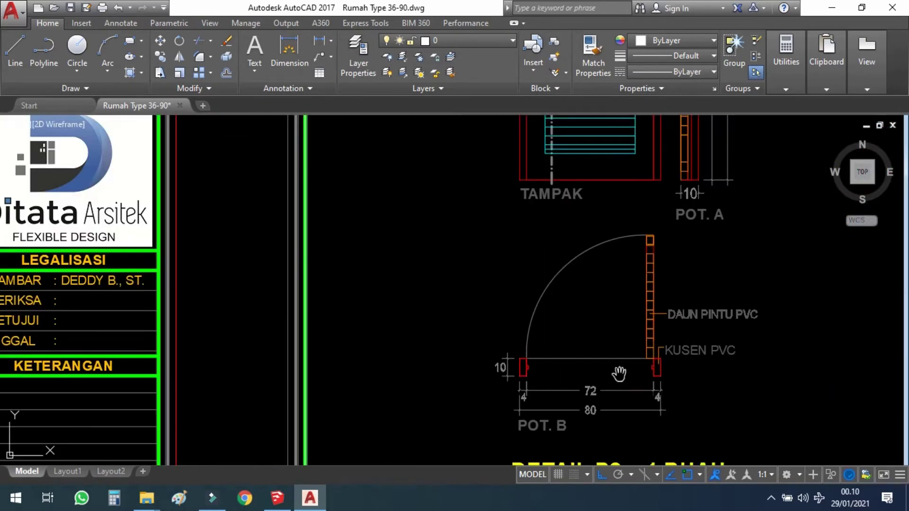
scroll(619, 374, up, 2)
scroll(598, 377, down, 4)
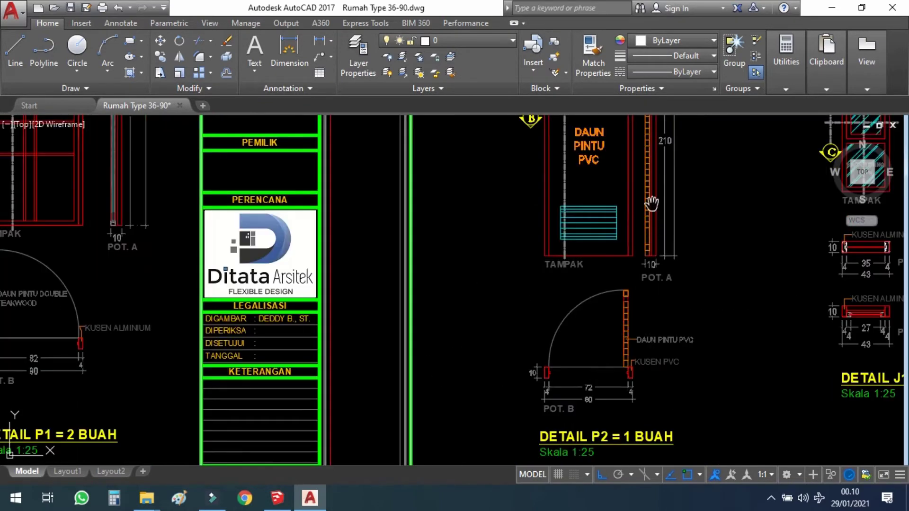
scroll(651, 203, up, 3)
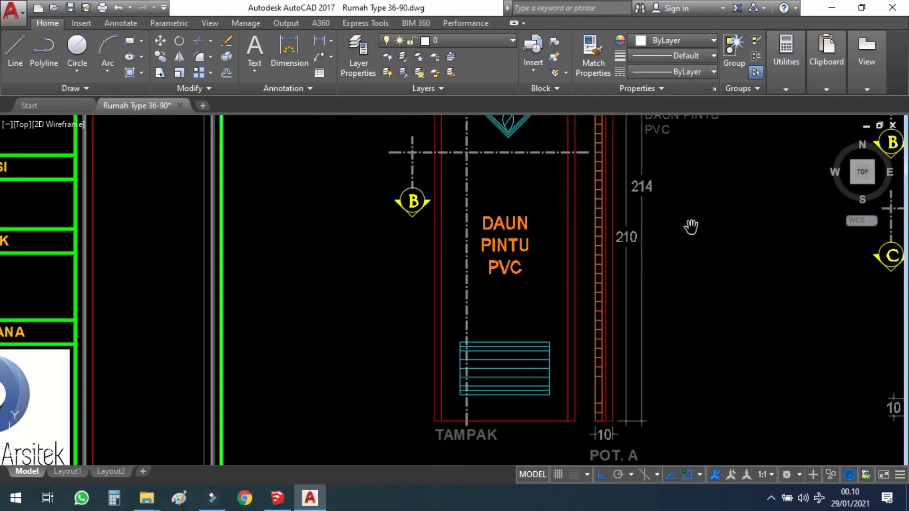
mouse_move(690, 227)
middle_down()
mouse_move(672, 305)
mouse_move(595, 277)
middle_up()
scroll(663, 279, down, 2)
Examine the front view and section POT. A of window J1, including its 5 mm clear-glass panes and aluminium frame dimensions
mouse_move(658, 271)
middle_down()
mouse_move(629, 249)
mouse_move(603, 249)
middle_up()
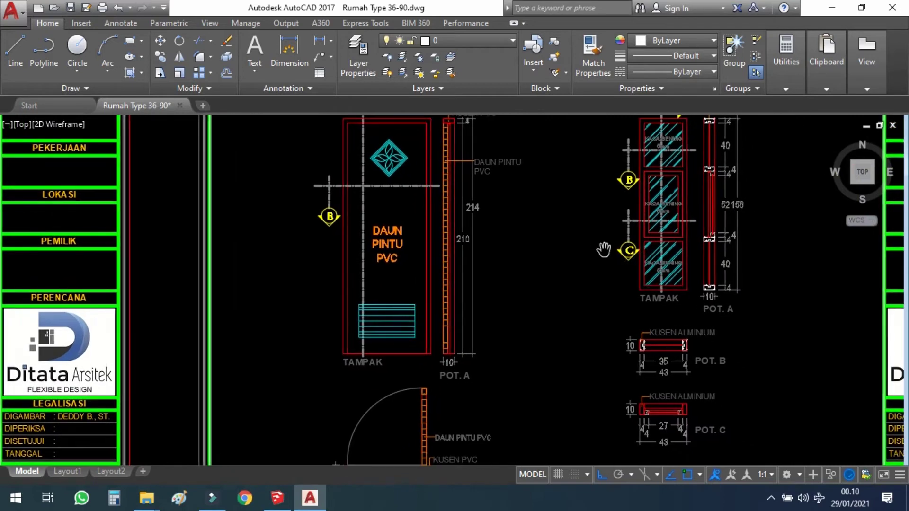
scroll(607, 260, down, 2)
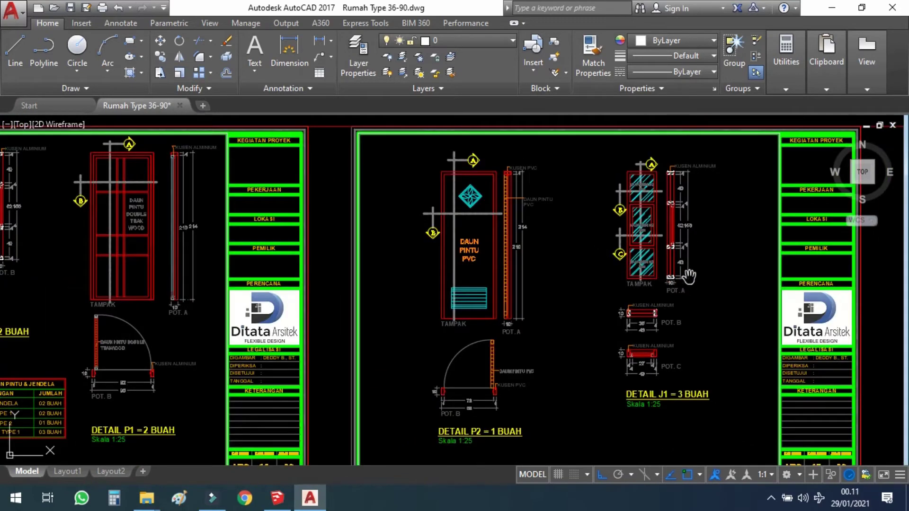
scroll(678, 241, up, 2)
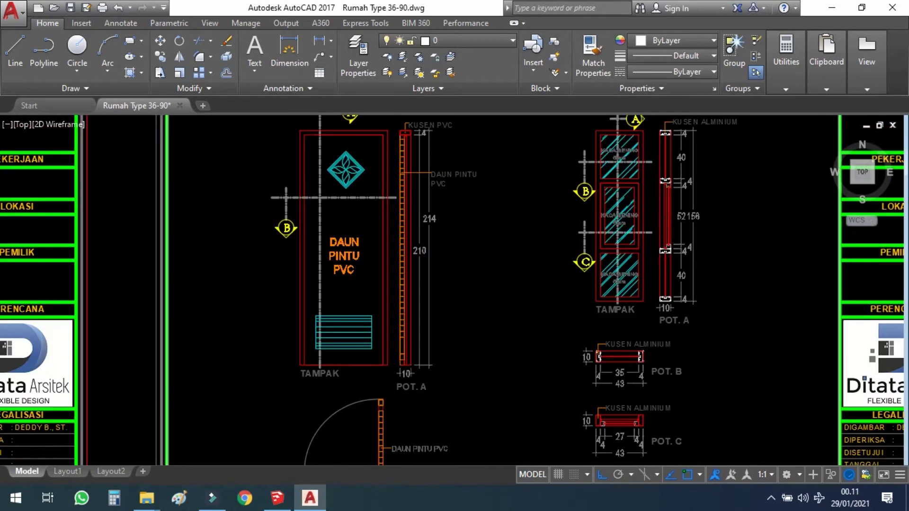
scroll(672, 217, up, 2)
middle_drag(669, 214, 646, 281)
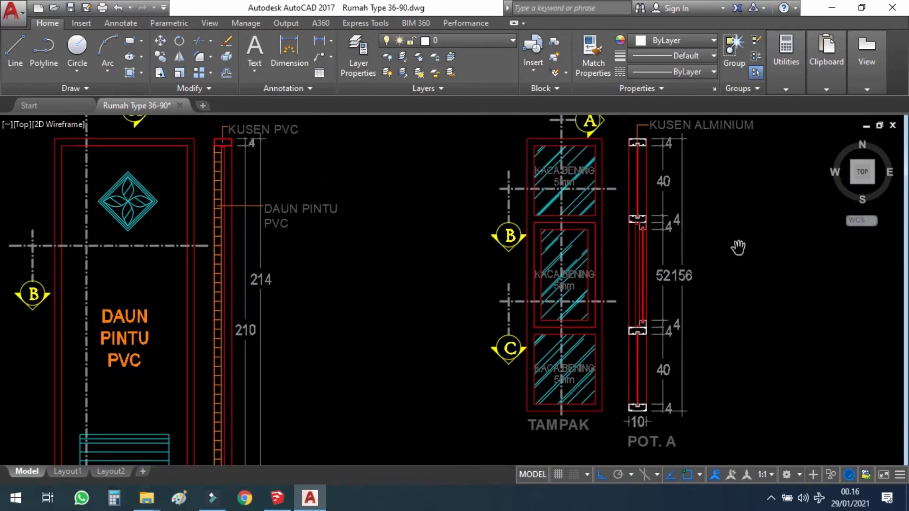
scroll(699, 270, down, 2)
scroll(715, 246, up, 2)
mouse_move(720, 239)
middle_down()
mouse_move(679, 248)
mouse_move(733, 262)
middle_up()
scroll(614, 284, up, 2)
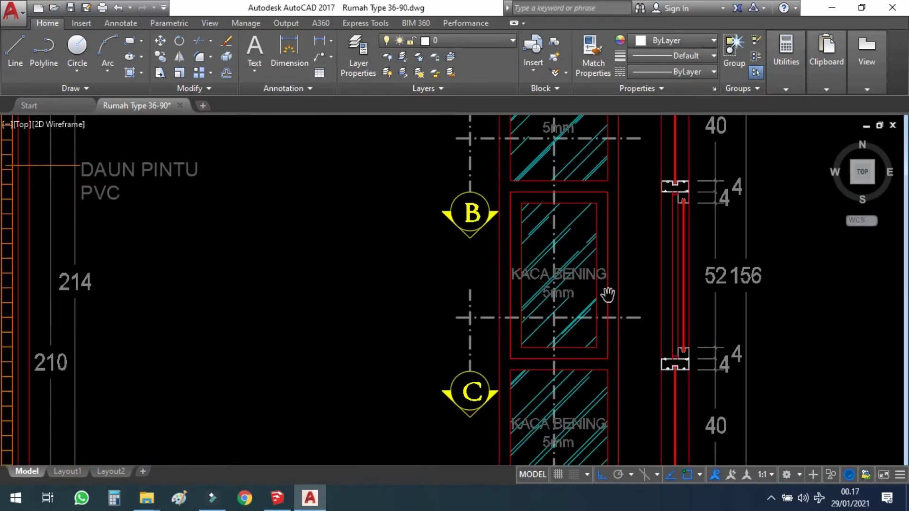
Go back to detail sheet ARS 16 and read the codes and quantities in the TABEL KUSEN PINTU & JENDELA schedule
scroll(596, 294, down, 4)
scroll(540, 360, down, 4)
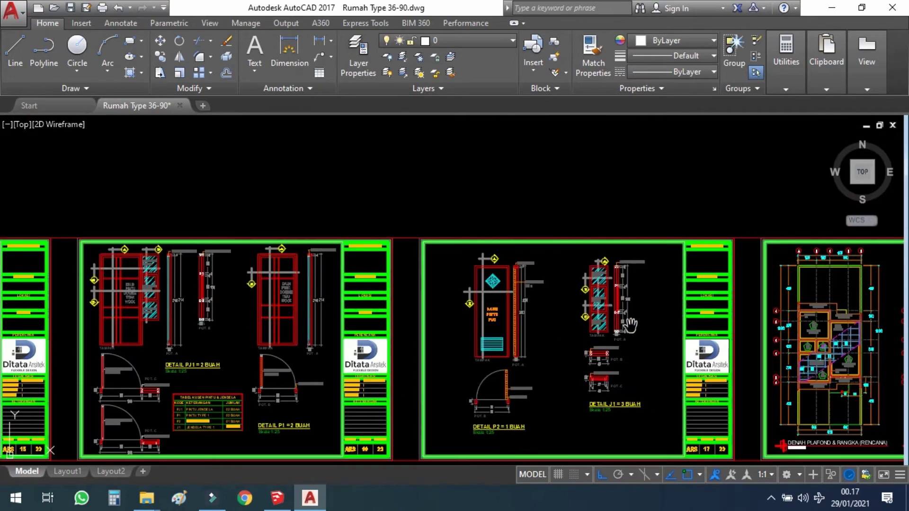
scroll(539, 359, up, 3)
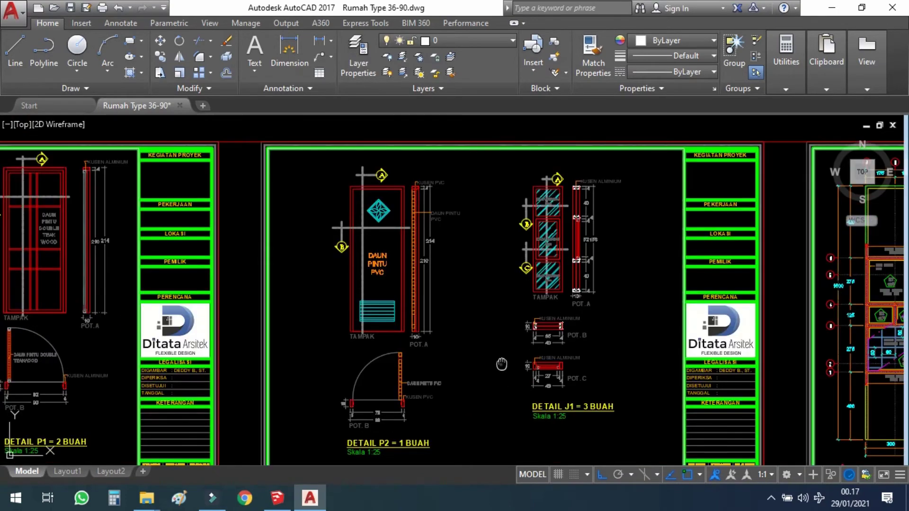
middle_drag(497, 365, 711, 321)
scroll(171, 388, up, 2)
mouse_move(150, 389)
middle_down()
mouse_move(405, 366)
mouse_move(447, 352)
middle_up()
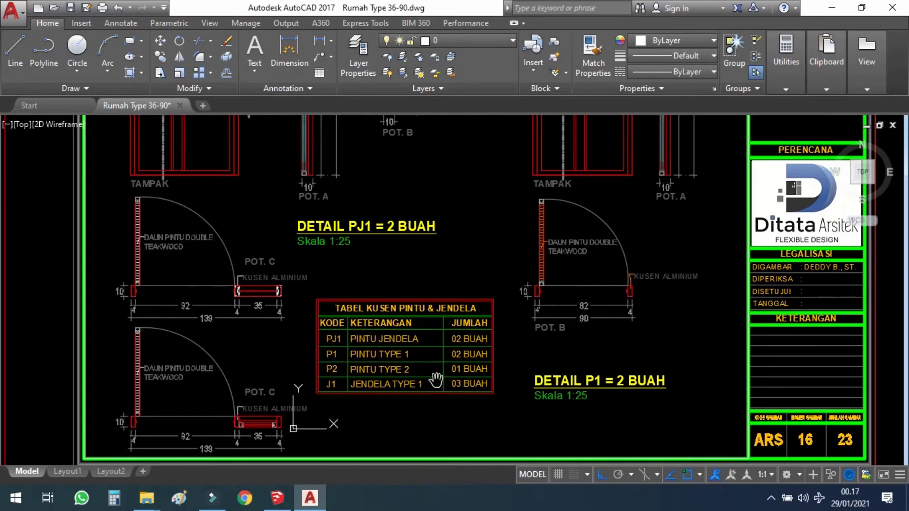
scroll(426, 346, up, 2)
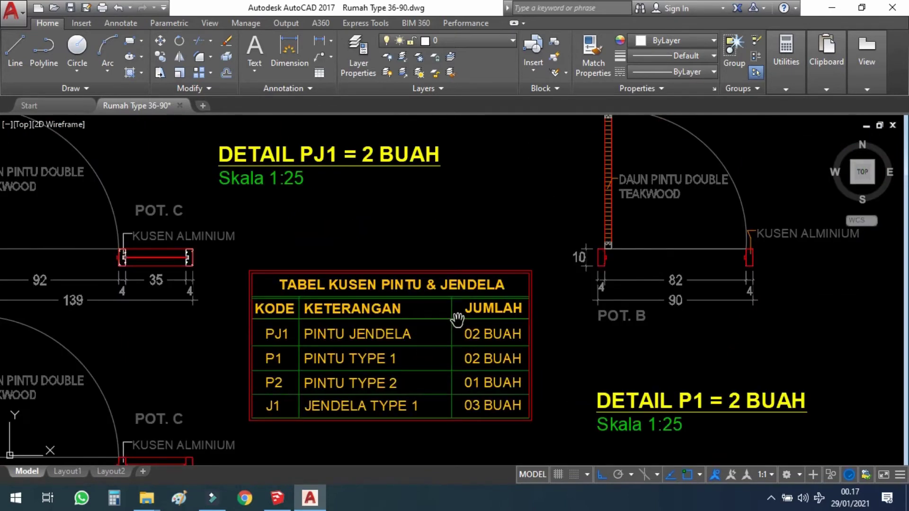
scroll(489, 298, down, 2)
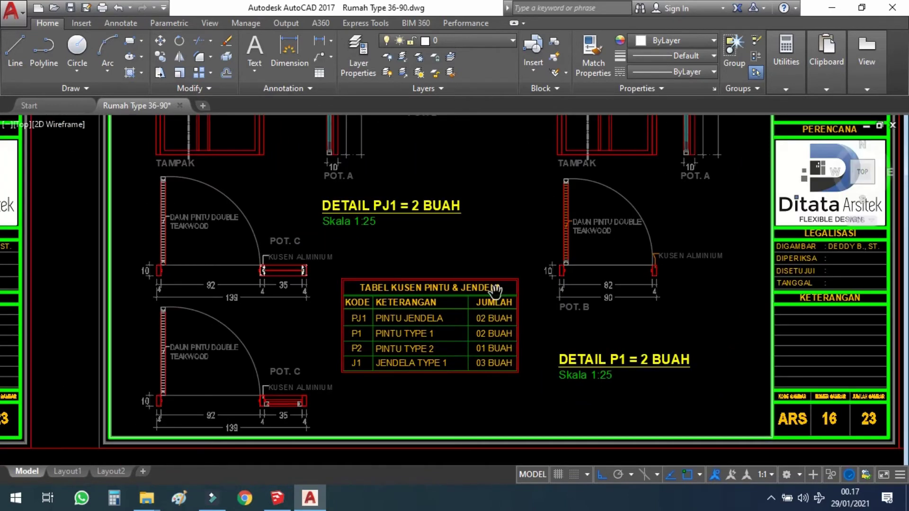
scroll(432, 343, up, 3)
scroll(422, 345, up, 1)
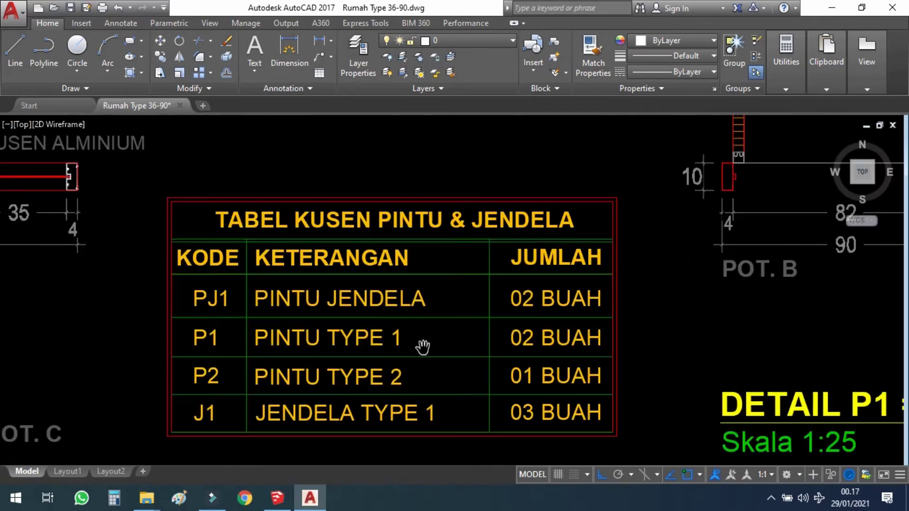
middle_drag(434, 319, 487, 284)
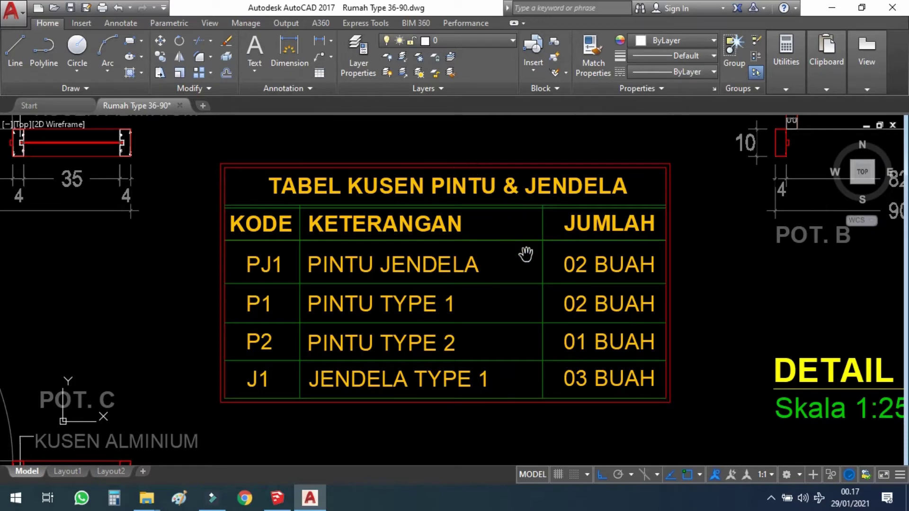
Locate the PJ1 door-window units at both entrances on the DENAH KUSEN frame plan
scroll(595, 265, down, 2)
scroll(571, 296, down, 2)
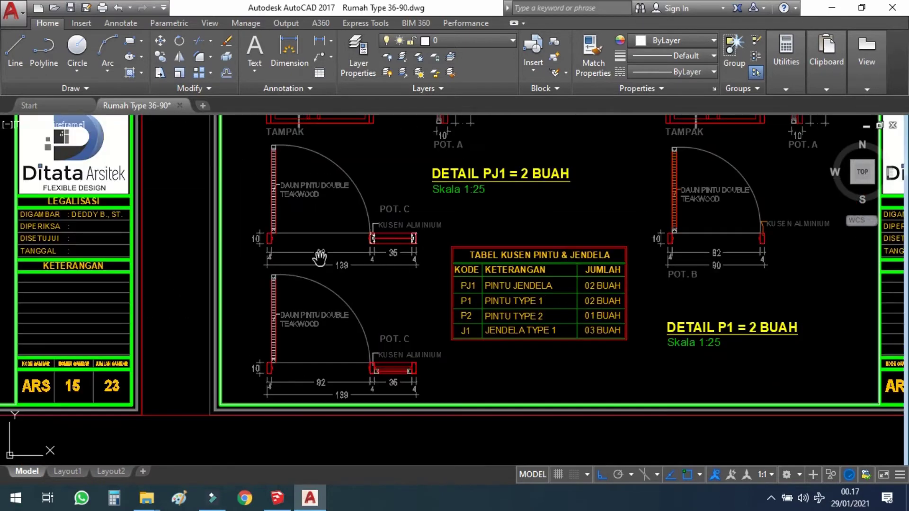
middle_drag(454, 275, 857, 293)
middle_drag(352, 301, 423, 309)
scroll(402, 296, up, 2)
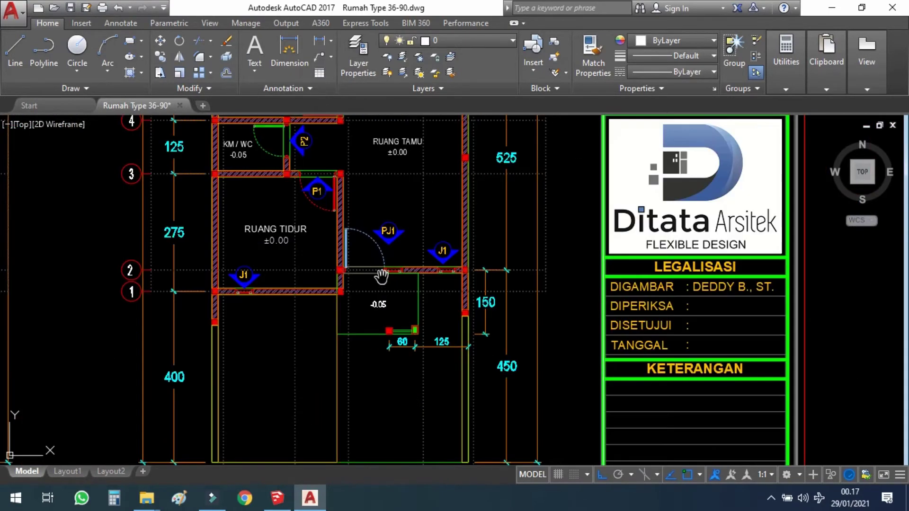
scroll(363, 248, up, 2)
middle_drag(404, 188, 426, 350)
middle_drag(422, 218, 464, 313)
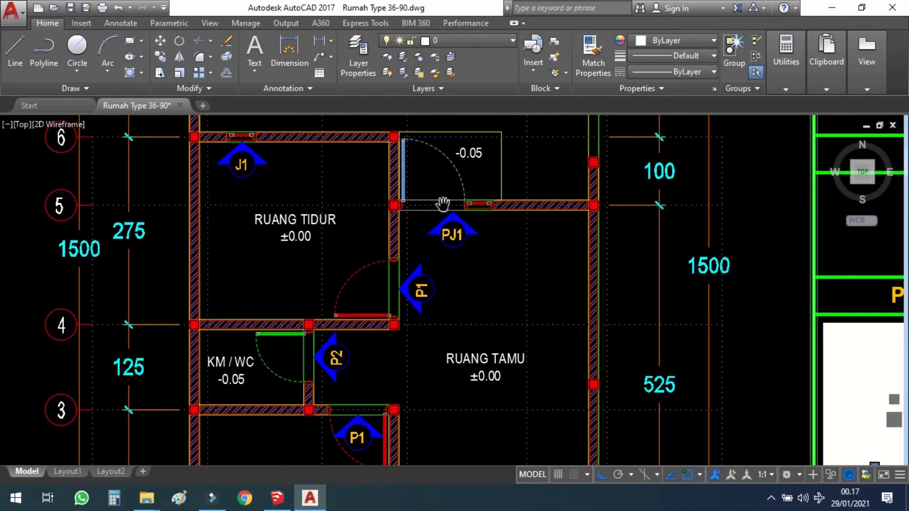
Check the P1 row of the frame schedule against the P1 bedroom doors on the DENAH KUSEN plan
scroll(425, 199, down, 3)
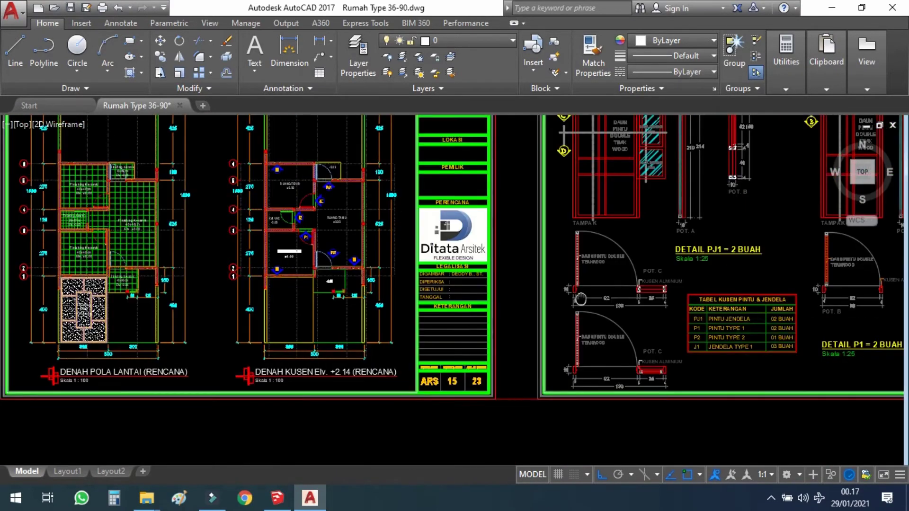
middle_drag(632, 310, 532, 281)
scroll(681, 305, up, 4)
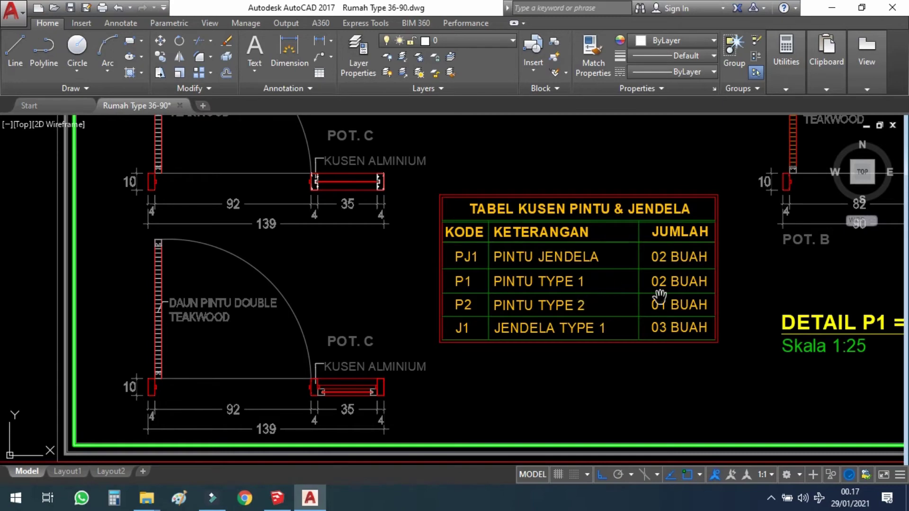
scroll(738, 305, down, 4)
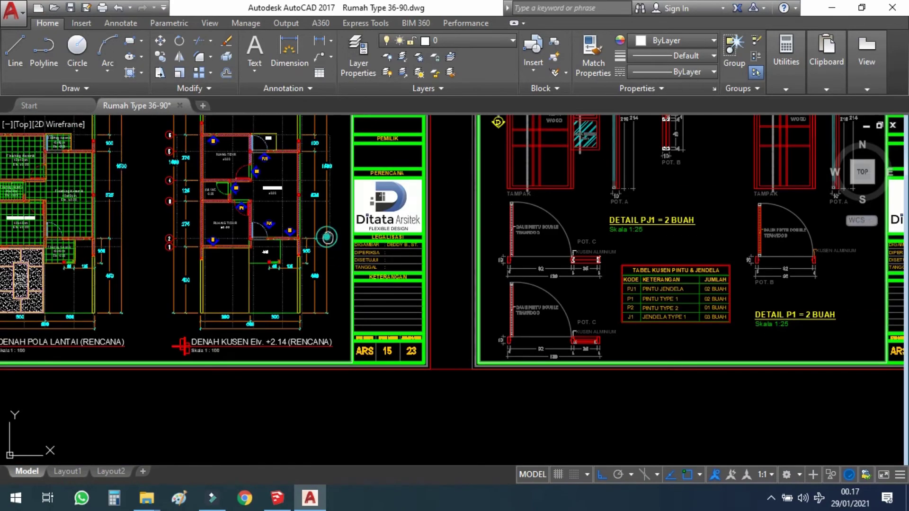
drag(327, 236, 552, 307)
scroll(475, 284, up, 4)
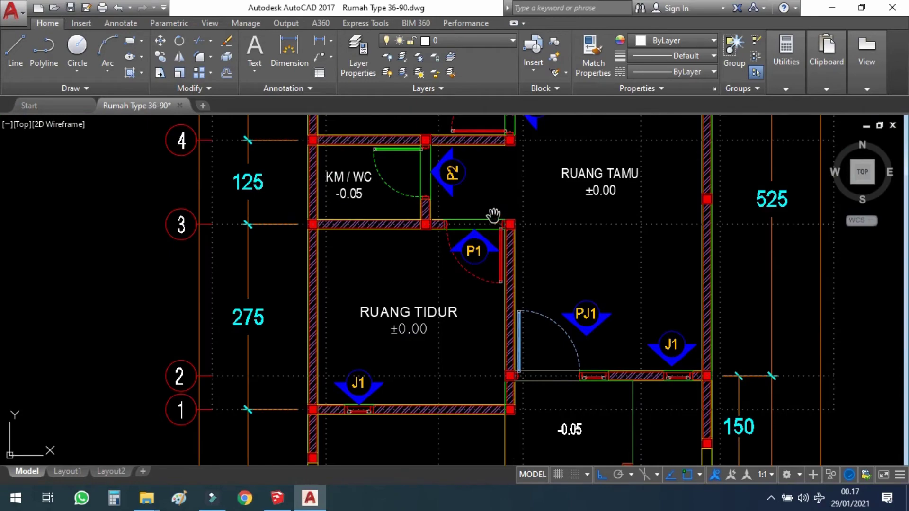
drag(496, 222, 492, 303)
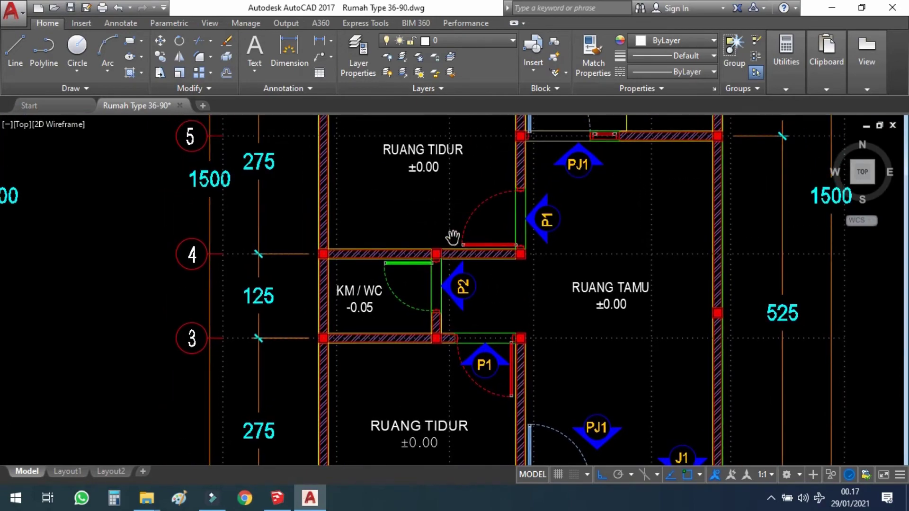
Check the P2 row of the frame schedule against the P2 door of the KM/WC on the frame plan
scroll(453, 236, down, 5)
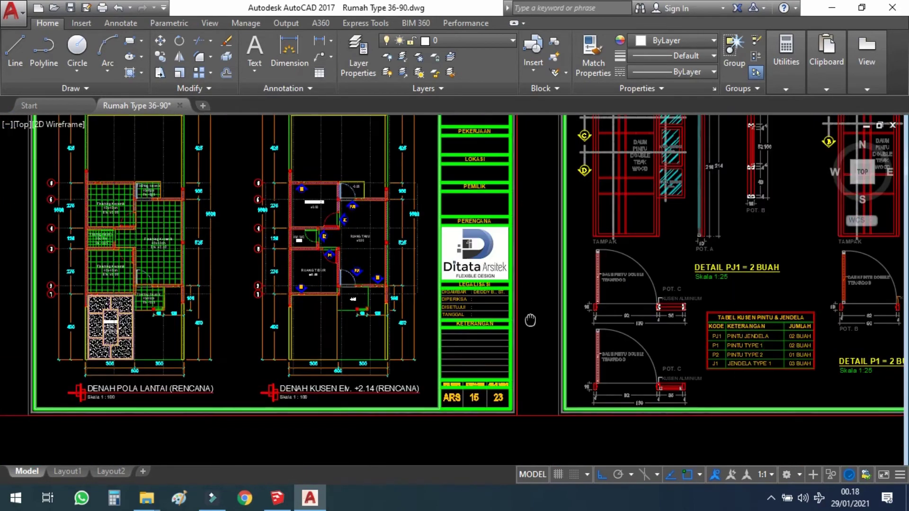
drag(530, 320, 451, 309)
scroll(695, 346, up, 3)
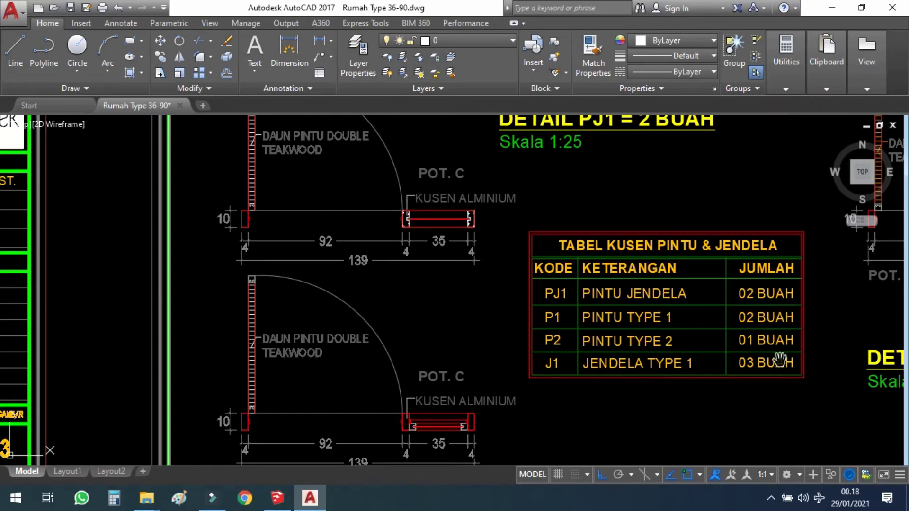
scroll(779, 360, down, 2)
drag(450, 206, 739, 287)
scroll(357, 249, up, 4)
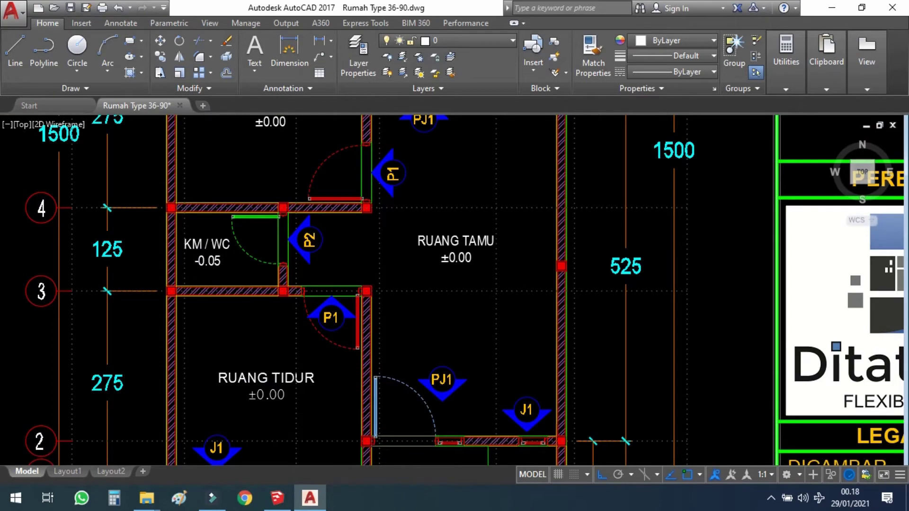
Check the J1 row of the frame schedule against the J1 windows in the bedrooms and living room on the frame plan
scroll(271, 251, down, 4)
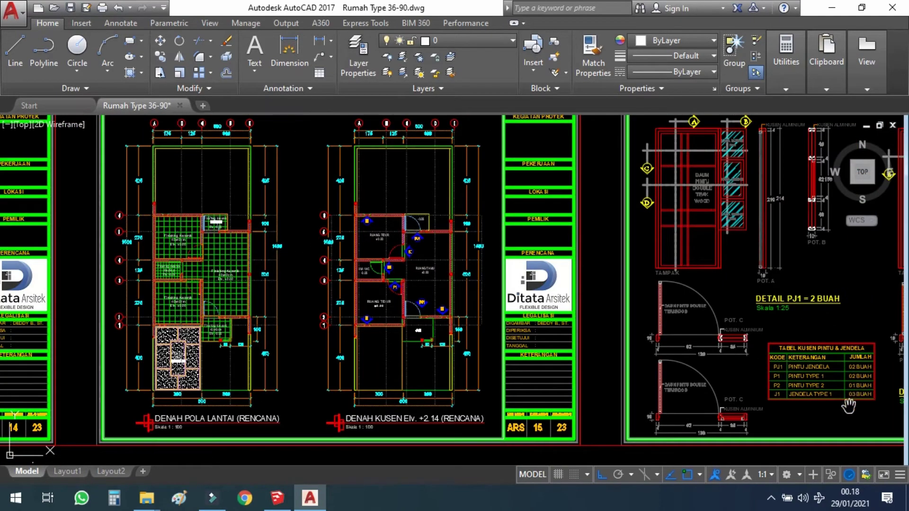
scroll(848, 406, up, 4)
middle_drag(800, 371, 700, 344)
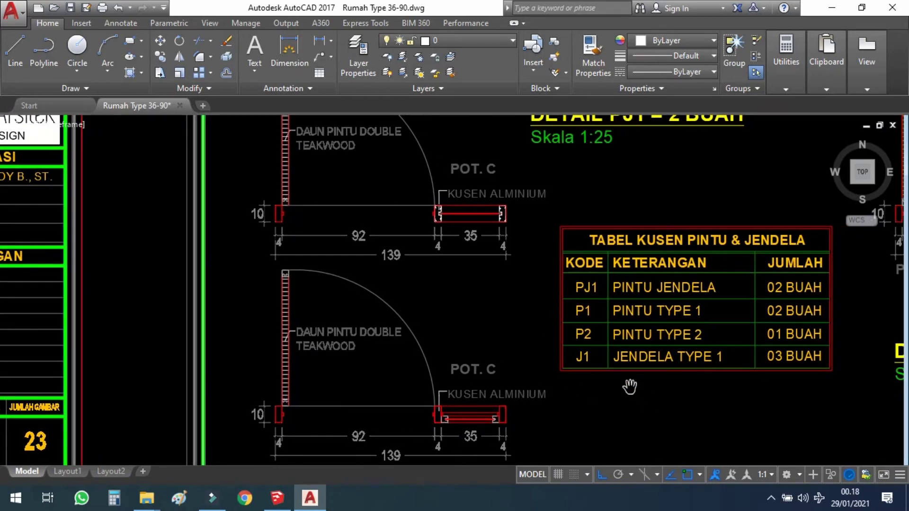
scroll(805, 403, down, 3)
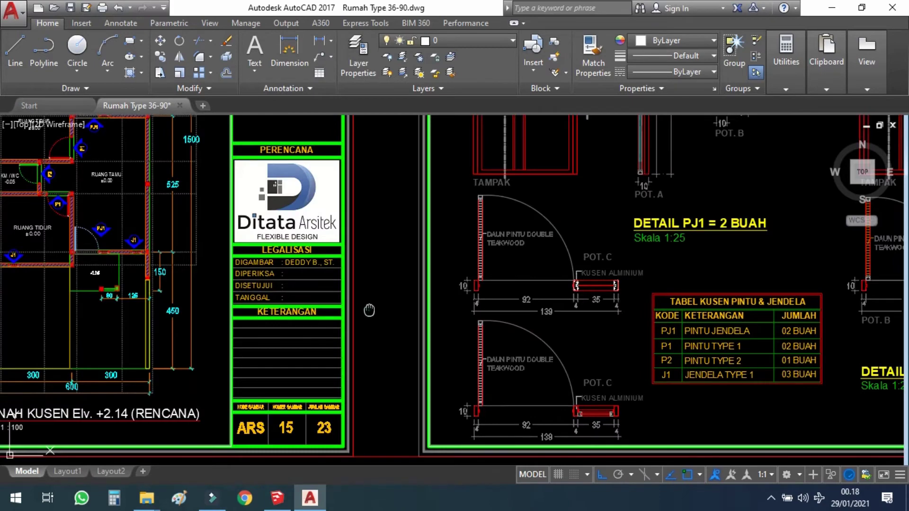
drag(371, 310, 569, 342)
scroll(274, 284, up, 2)
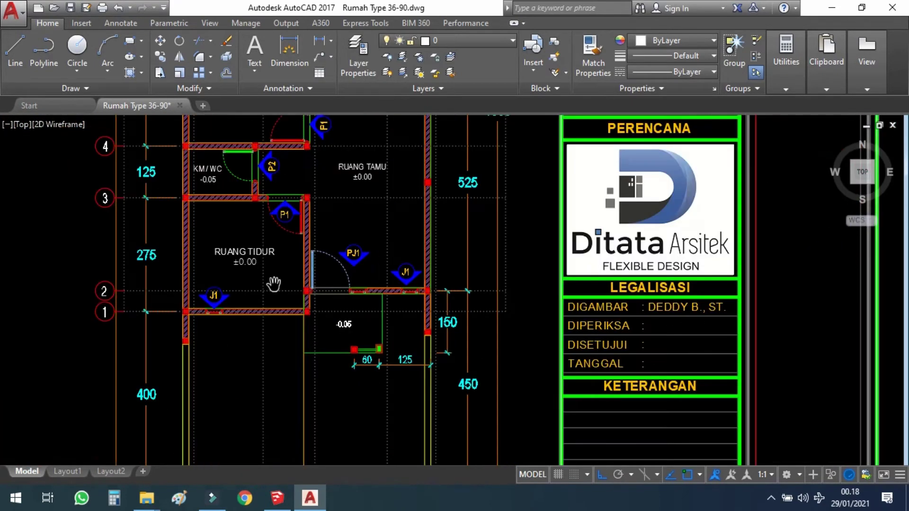
scroll(273, 284, up, 2)
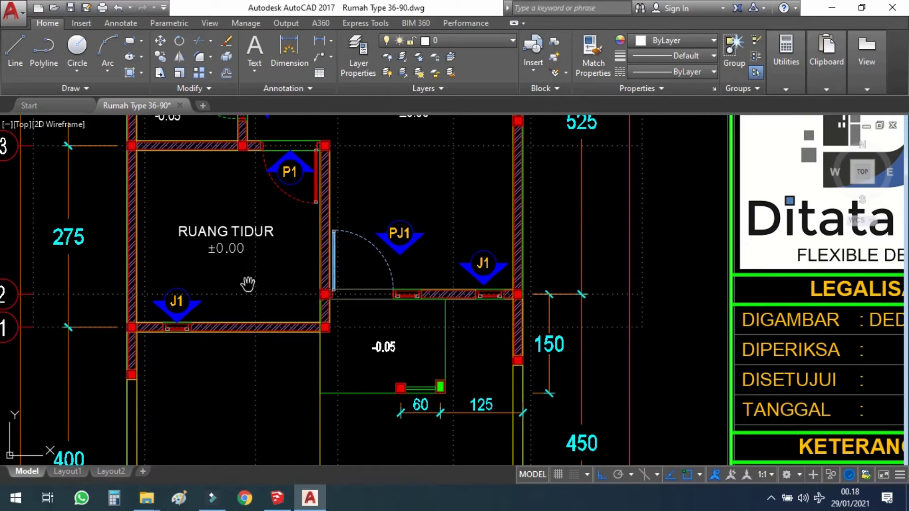
scroll(233, 279, up, 2)
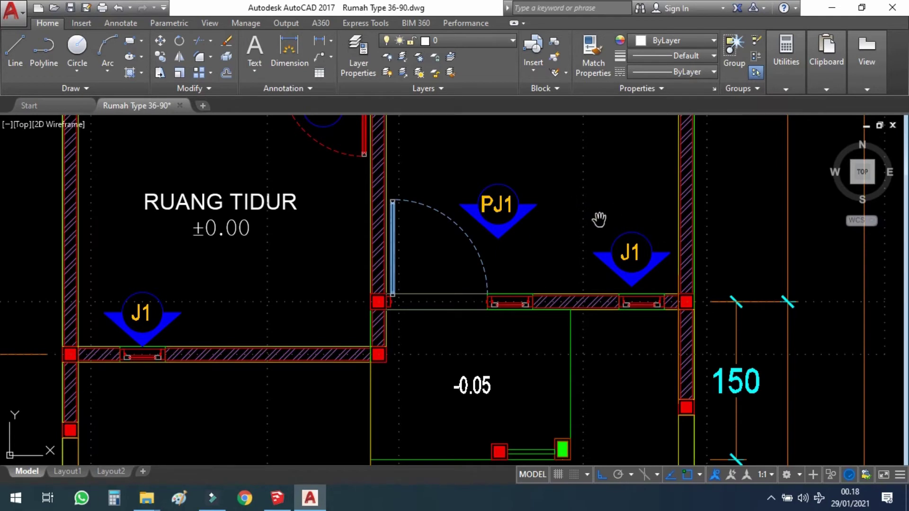
drag(225, 259, 326, 285)
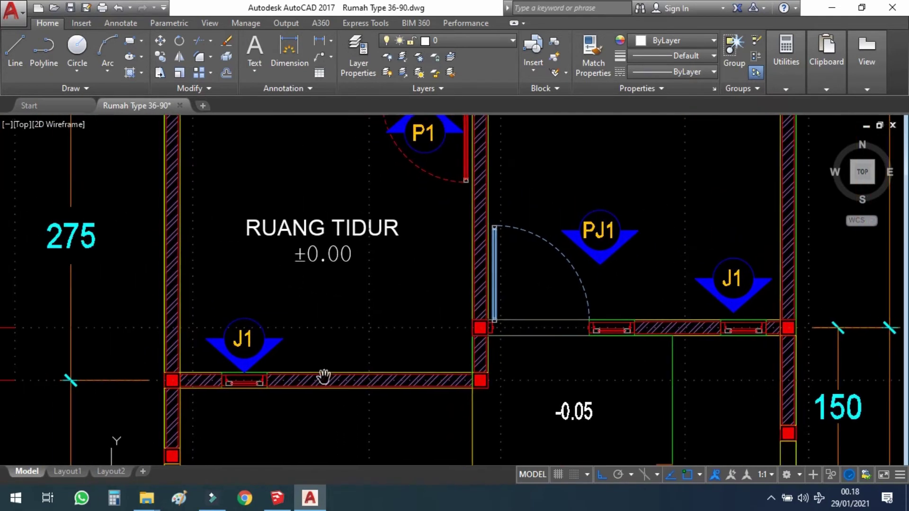
scroll(331, 355, down, 2)
drag(367, 218, 433, 411)
drag(345, 168, 373, 260)
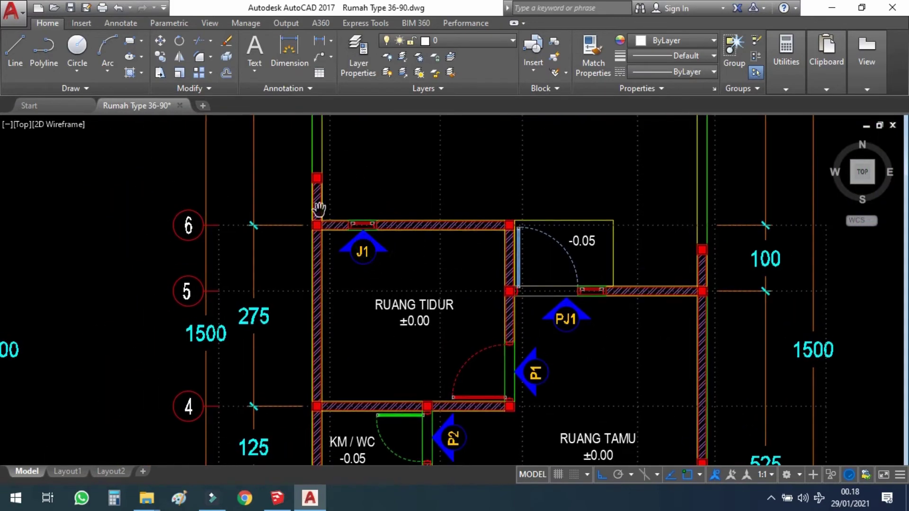
Move on past the door and window detail sheets to the DENAH PLAFOND & RANGKA ceiling plan on sheet ARS 18
scroll(634, 312, down, 5)
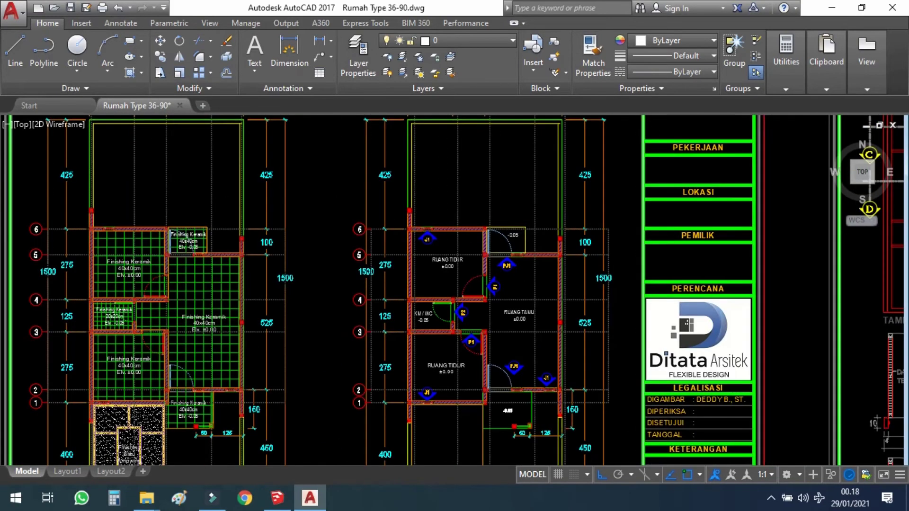
drag(634, 312, 481, 292)
mouse_move(756, 317)
mouse_down()
mouse_move(588, 267)
mouse_move(575, 322)
mouse_move(560, 326)
mouse_up()
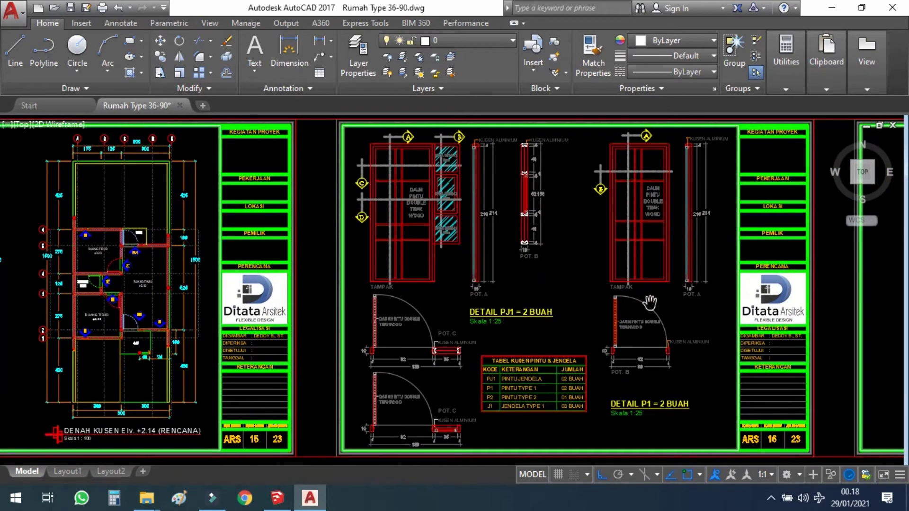
drag(663, 326, 508, 311)
mouse_move(780, 342)
mouse_down()
mouse_move(655, 344)
mouse_move(667, 336)
mouse_move(594, 333)
mouse_up()
drag(715, 328, 567, 320)
mouse_move(801, 293)
mouse_down()
mouse_move(732, 287)
mouse_move(558, 309)
mouse_up()
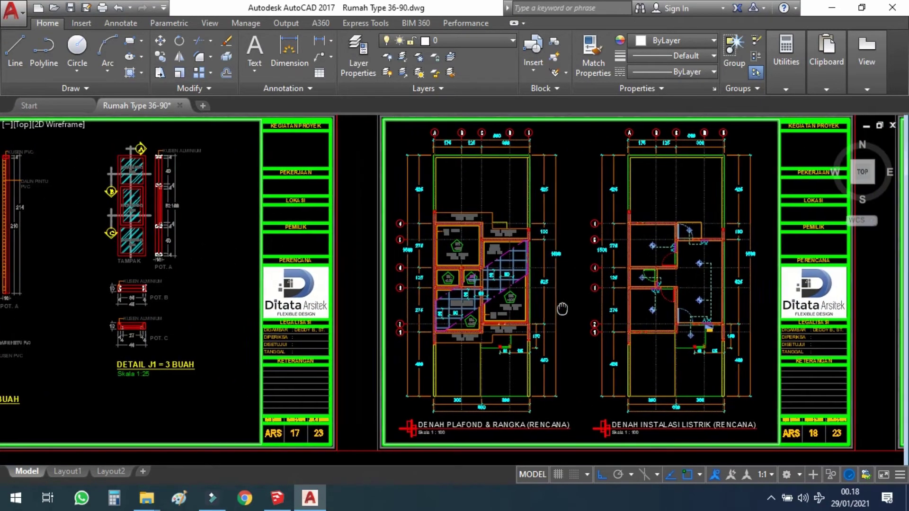
scroll(415, 405, up, 2)
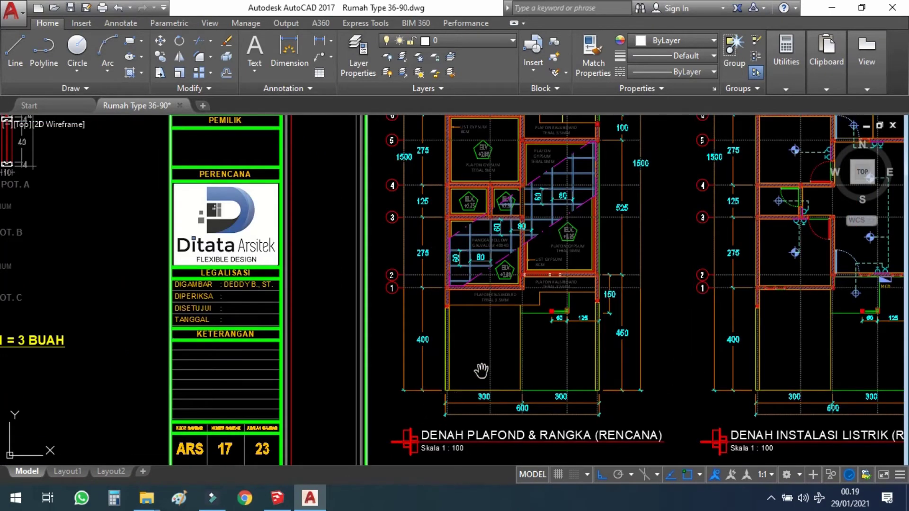
Examine the ceiling material notes for the front terrace and living room on the DENAH PLAFOND & RANGKA plan
scroll(481, 374, up, 2)
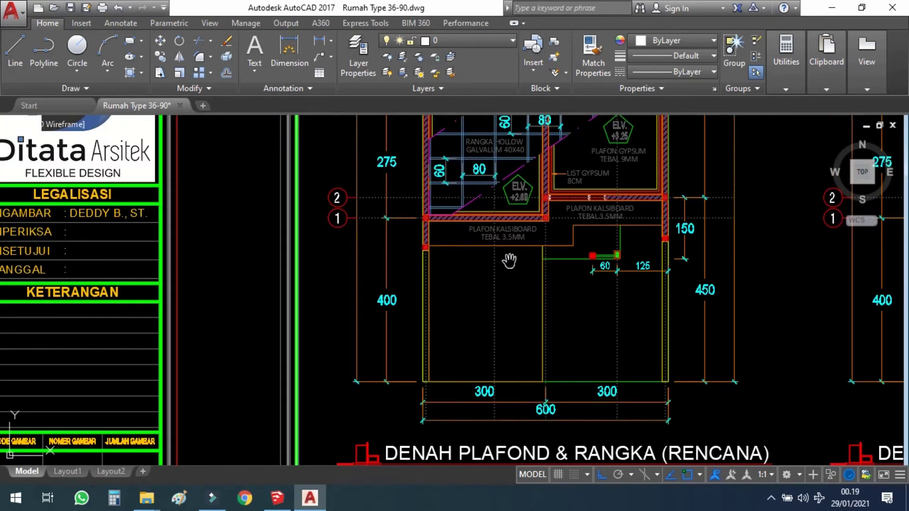
drag(508, 262, 519, 310)
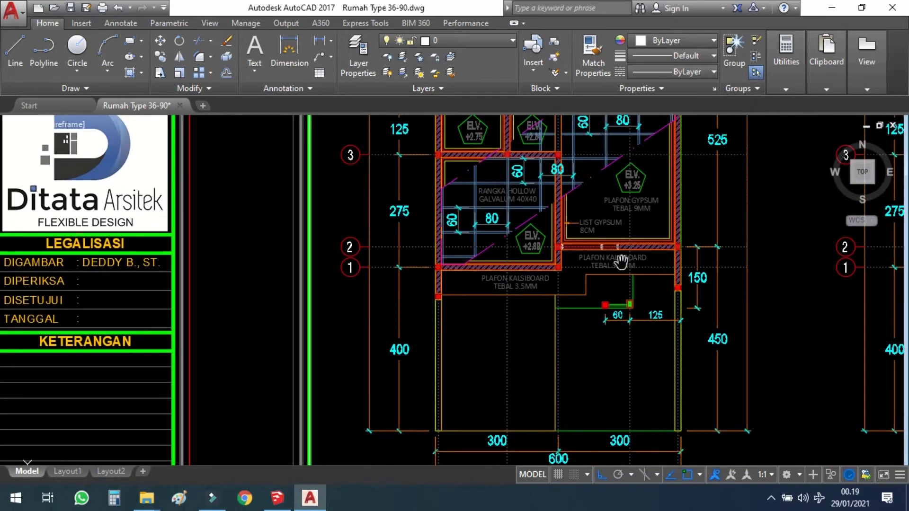
scroll(624, 258, up, 2)
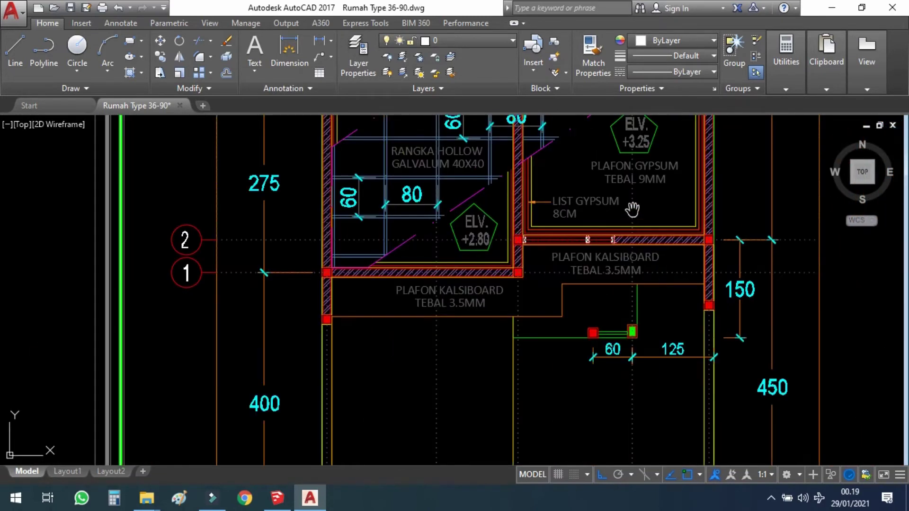
drag(633, 207, 631, 252)
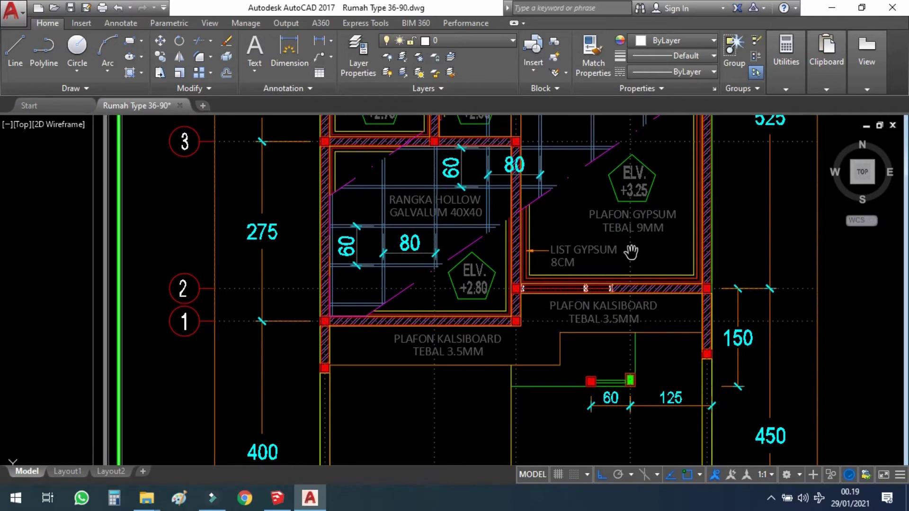
scroll(631, 252, up, 2)
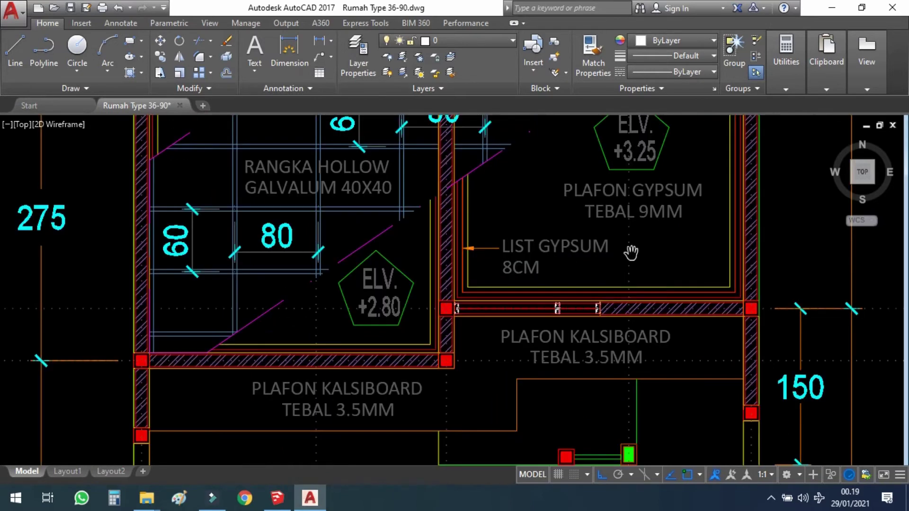
scroll(631, 253, down, 2)
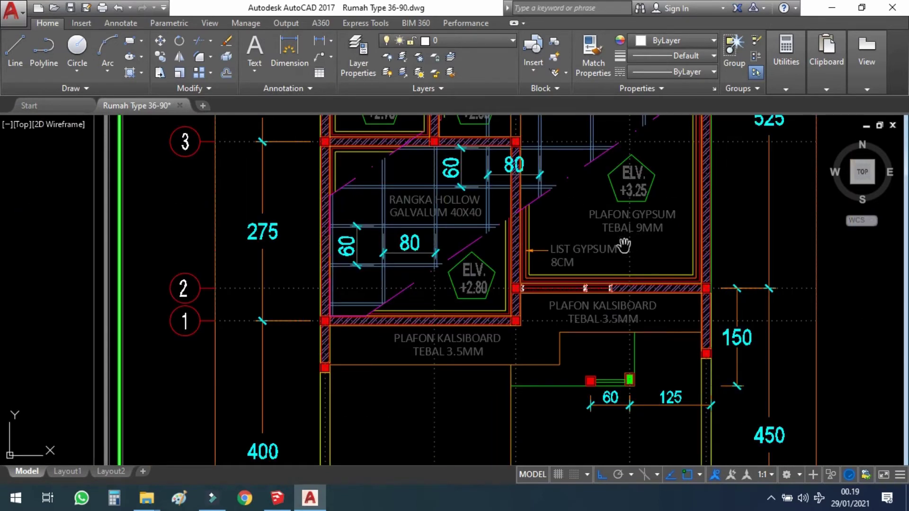
scroll(625, 243, up, 2)
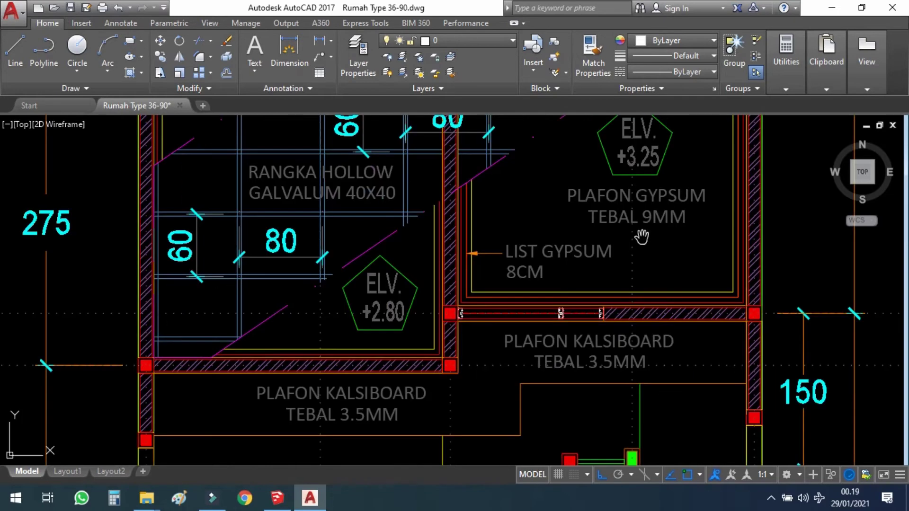
Inspect the living room's ceiling elevation mark and its LIST GYPSUM note on the ceiling plan
middle_drag(637, 239, 647, 256)
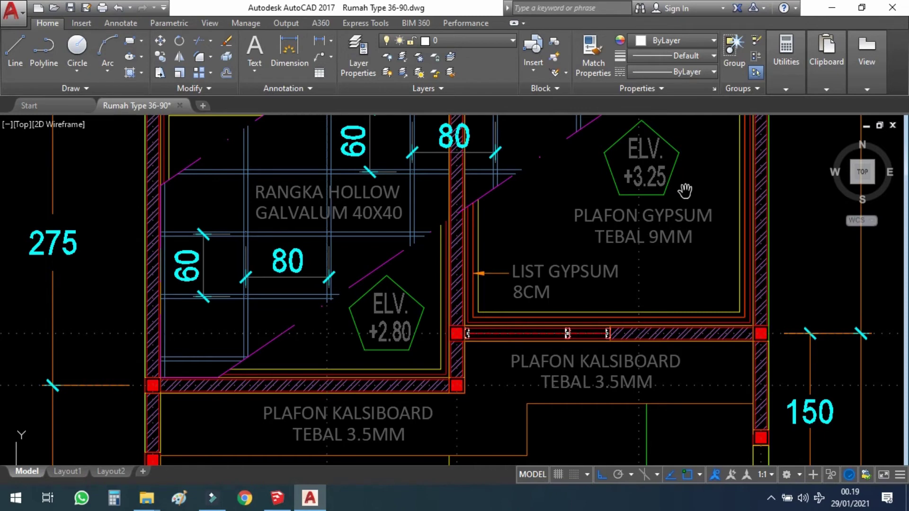
drag(686, 195, 697, 230)
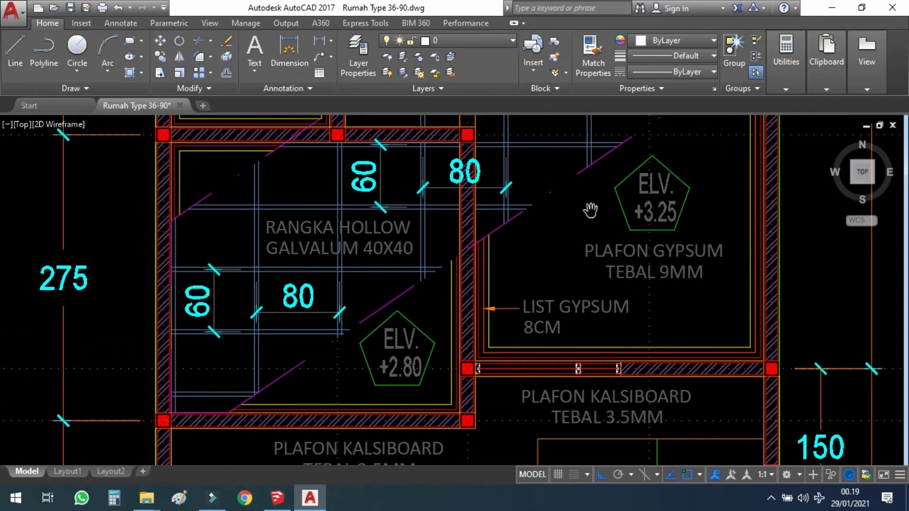
drag(590, 210, 601, 221)
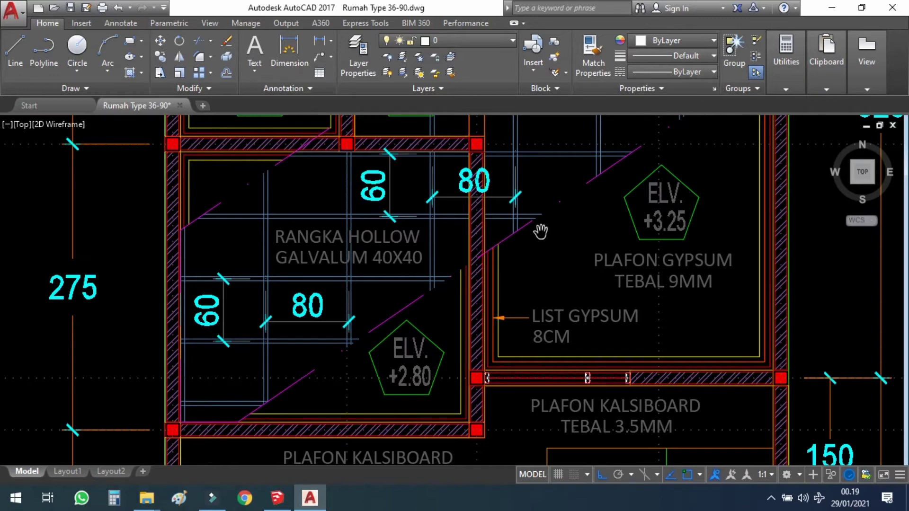
drag(546, 232, 556, 242)
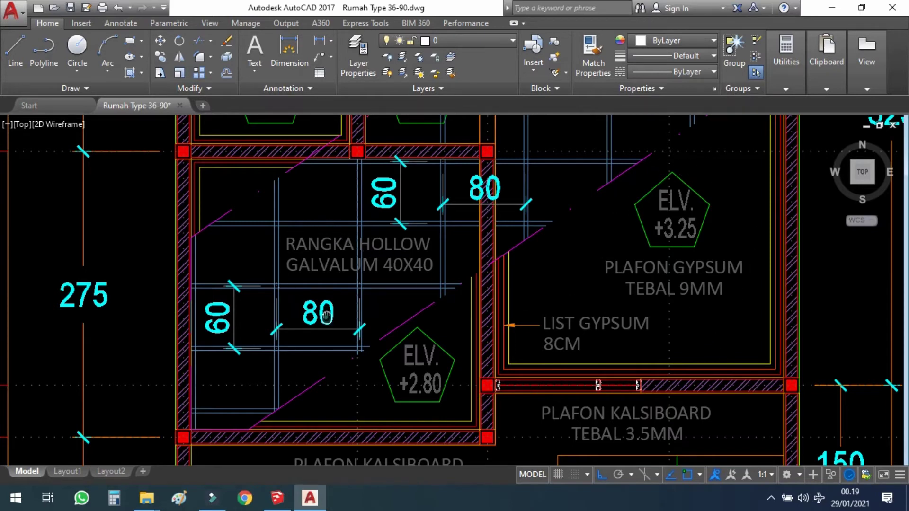
Check the frame grid spacing and the ceiling elevation mark of the front bedroom
drag(326, 318, 379, 310)
scroll(455, 395, up, 2)
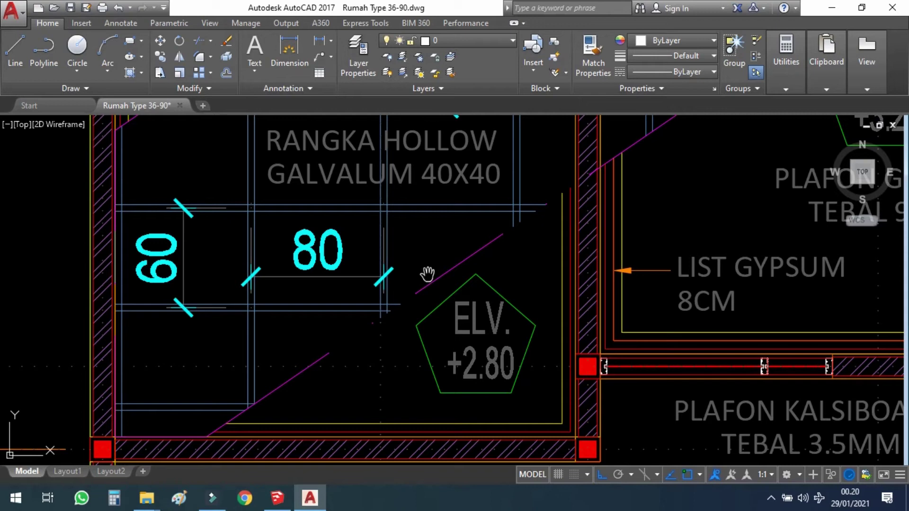
scroll(428, 273, down, 2)
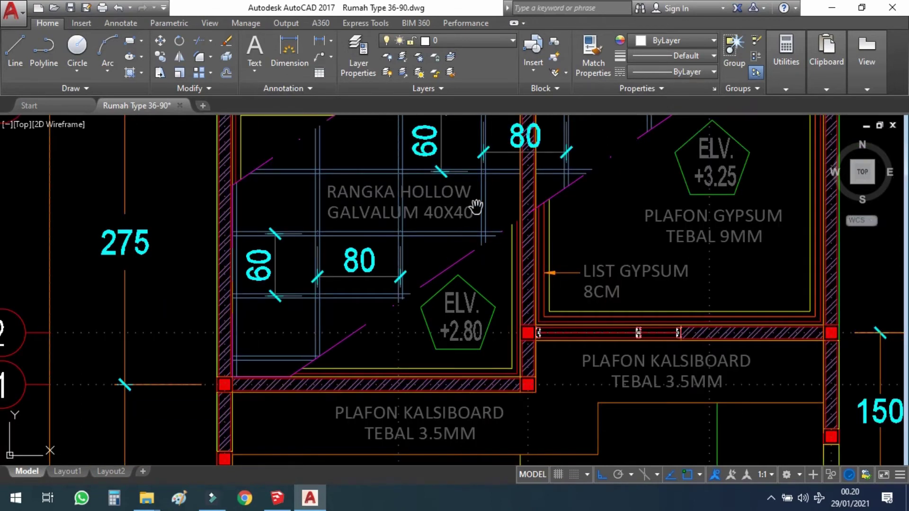
middle_drag(475, 211, 482, 303)
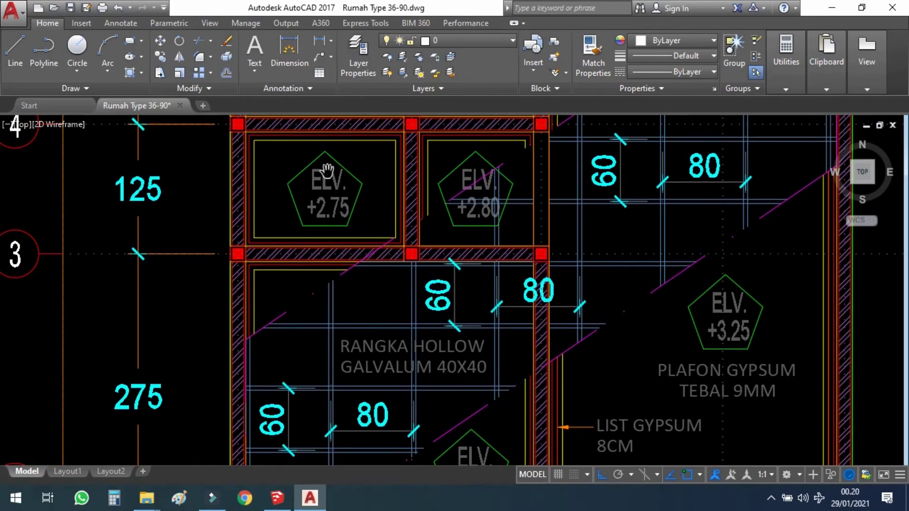
Compare the ceiling elevation marks of the two small rooms between grid lines 3 and 4
scroll(327, 169, up, 2)
middle_drag(446, 203, 472, 258)
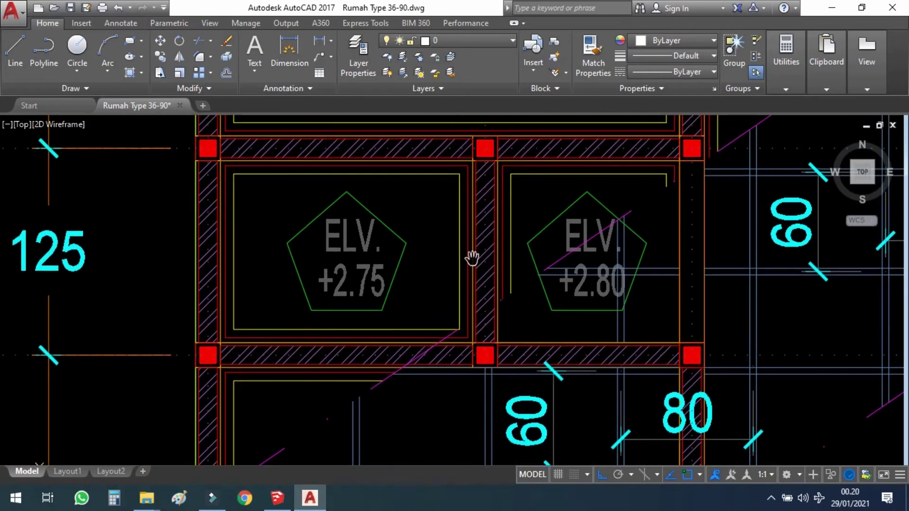
scroll(426, 248, down, 2)
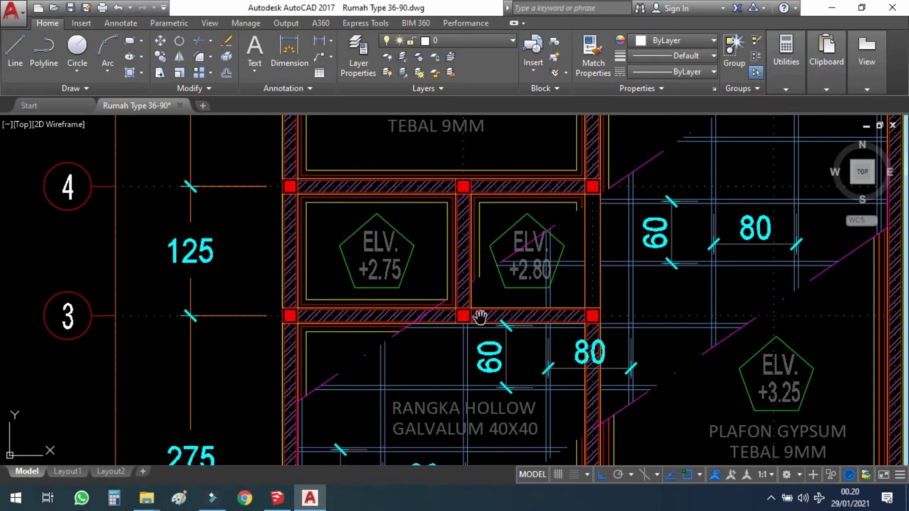
drag(604, 254, 550, 266)
scroll(568, 258, down, 2)
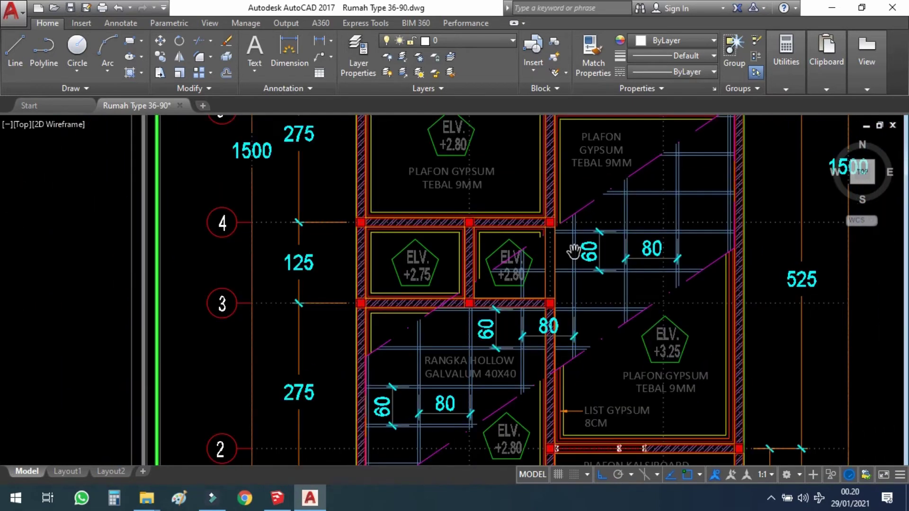
Examine the RANGKA HOLLOW GALVALUM note and how the frame grid spacing is drawn around it
drag(528, 348, 525, 296)
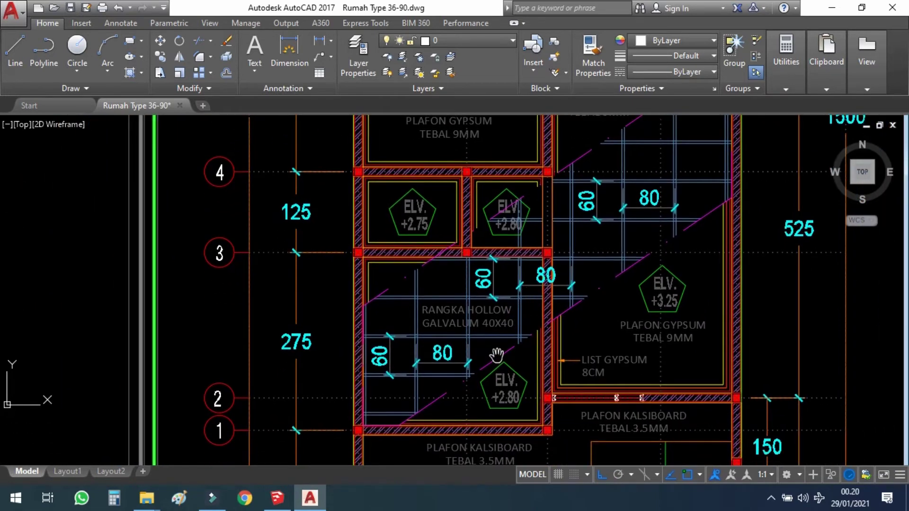
scroll(496, 355, up, 2)
scroll(479, 336, up, 2)
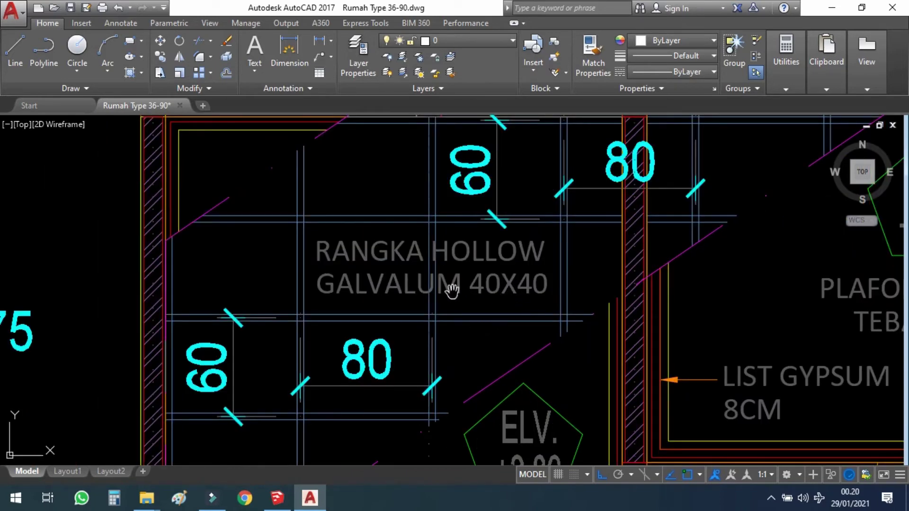
scroll(452, 290, down, 2)
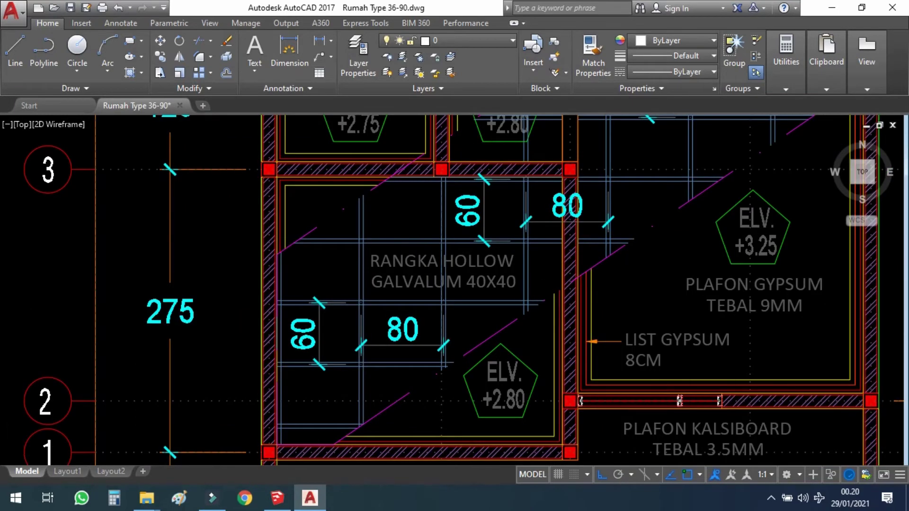
scroll(524, 290, up, 2)
scroll(526, 290, down, 2)
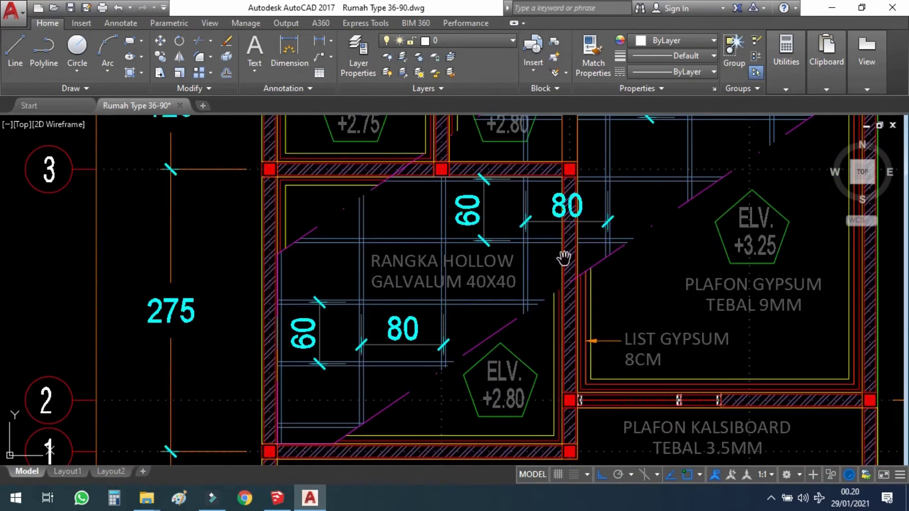
middle_drag(547, 266, 468, 264)
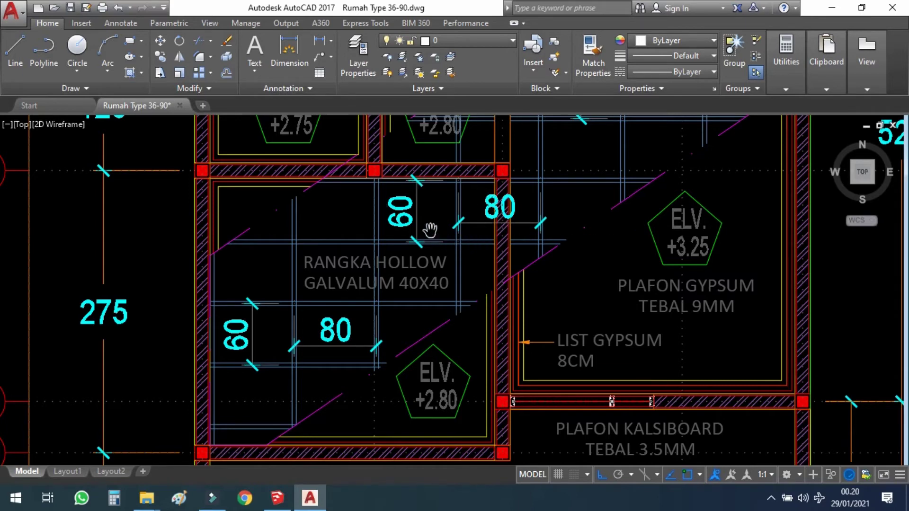
Move on from the ceiling plan to the DENAH INSTALASI LISTRIK electrical plan on sheet ARS 18
mouse_move(541, 223)
mouse_down()
mouse_move(519, 290)
mouse_move(542, 383)
mouse_up()
drag(543, 248, 568, 367)
drag(577, 258, 539, 378)
scroll(505, 271, down, 6)
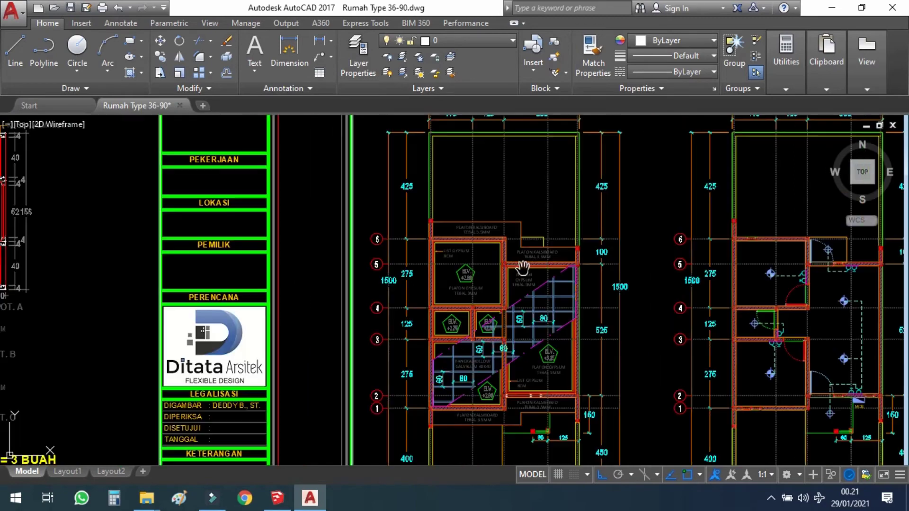
scroll(527, 265, down, 5)
scroll(596, 289, up, 2)
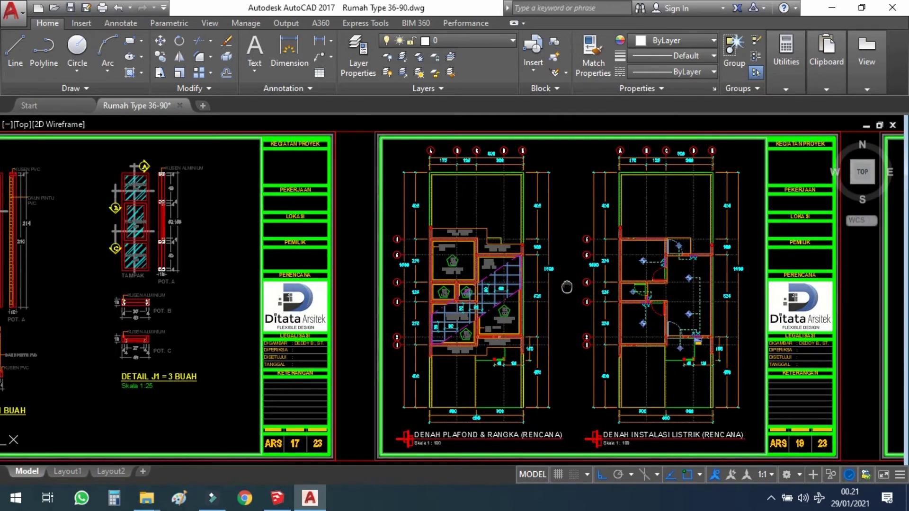
scroll(659, 340, up, 2)
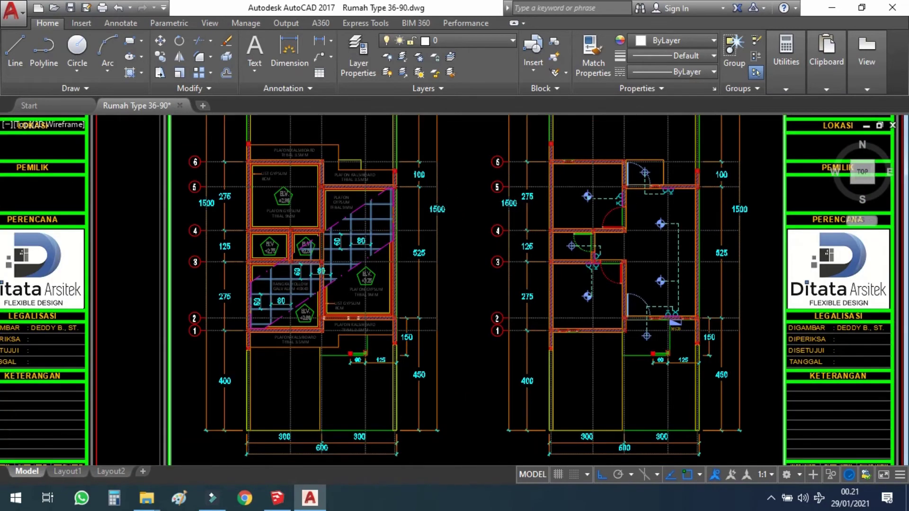
scroll(680, 348, up, 2)
mouse_move(628, 413)
middle_down()
mouse_move(589, 278)
mouse_move(571, 262)
middle_up()
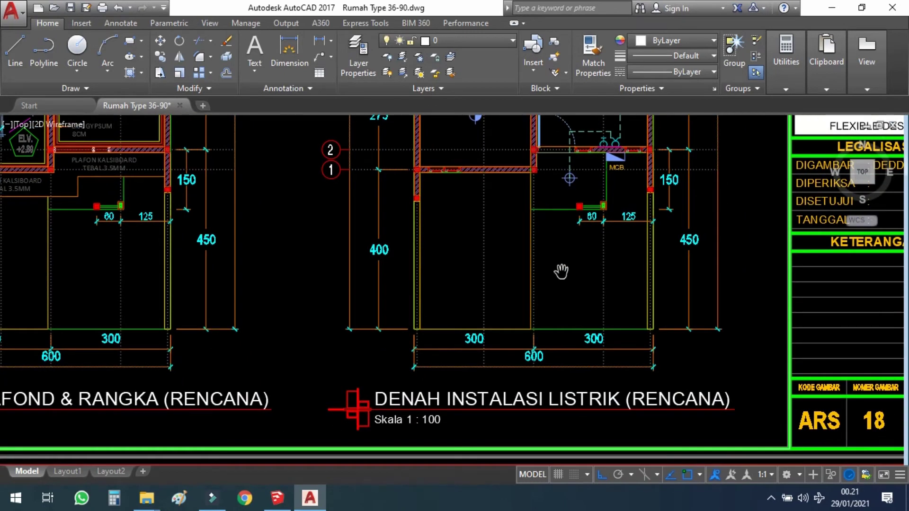
Examine the lamps, switches, sockets, wiring runs and MCB in each room of the electrical plan
middle_drag(515, 206, 540, 307)
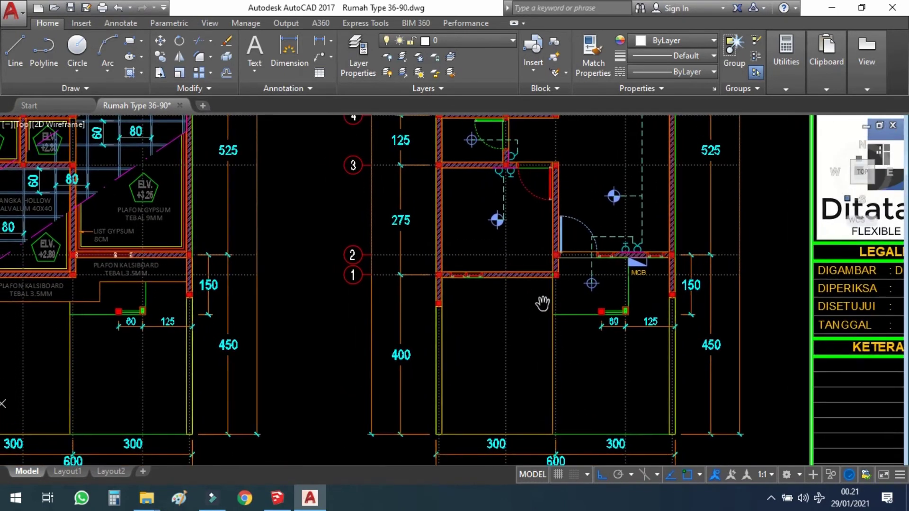
middle_drag(615, 214, 597, 283)
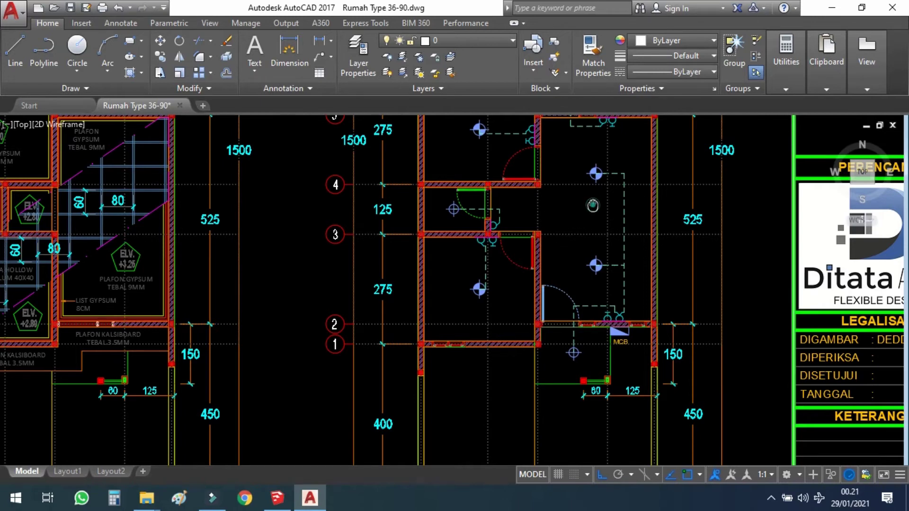
middle_drag(592, 208, 596, 252)
scroll(596, 347, up, 2)
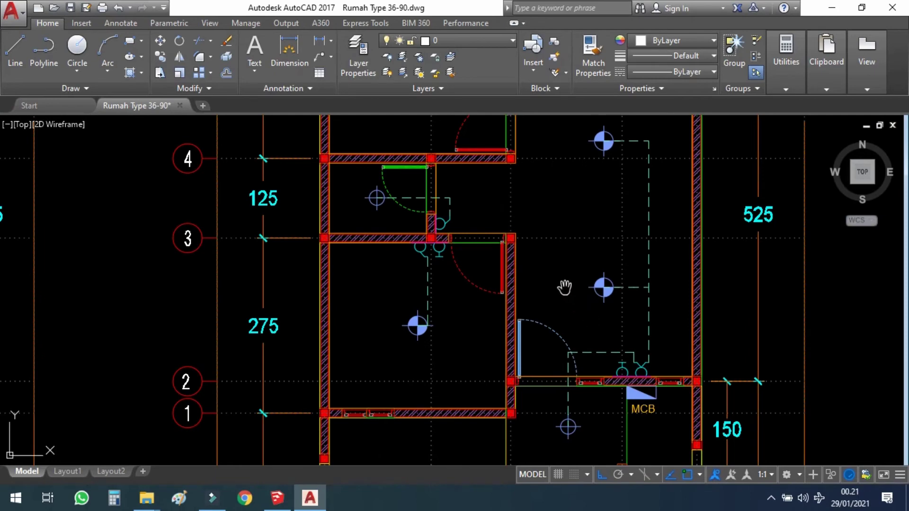
scroll(564, 286, down, 2)
drag(568, 217, 566, 284)
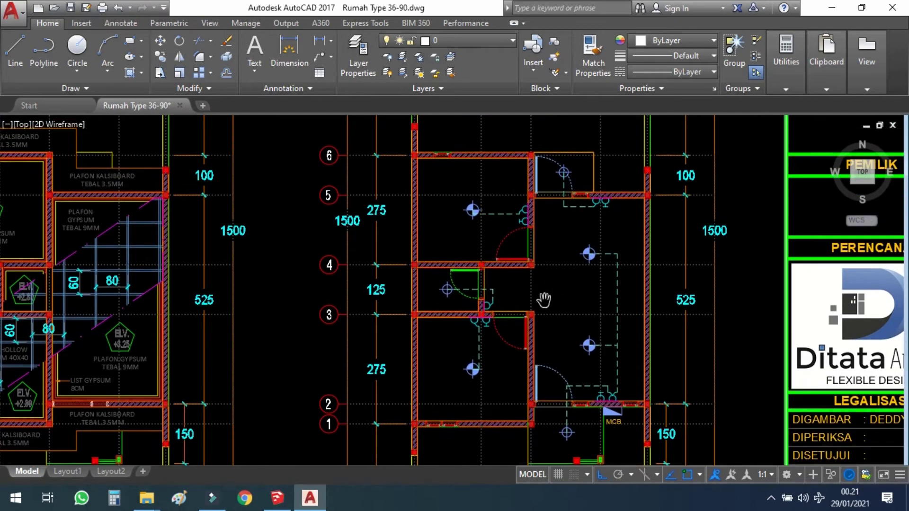
drag(532, 313, 520, 228)
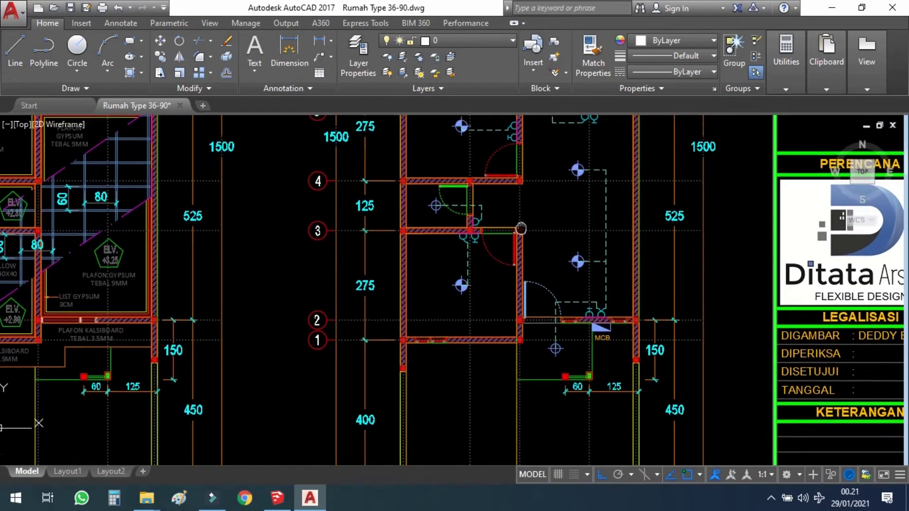
scroll(554, 334, up, 4)
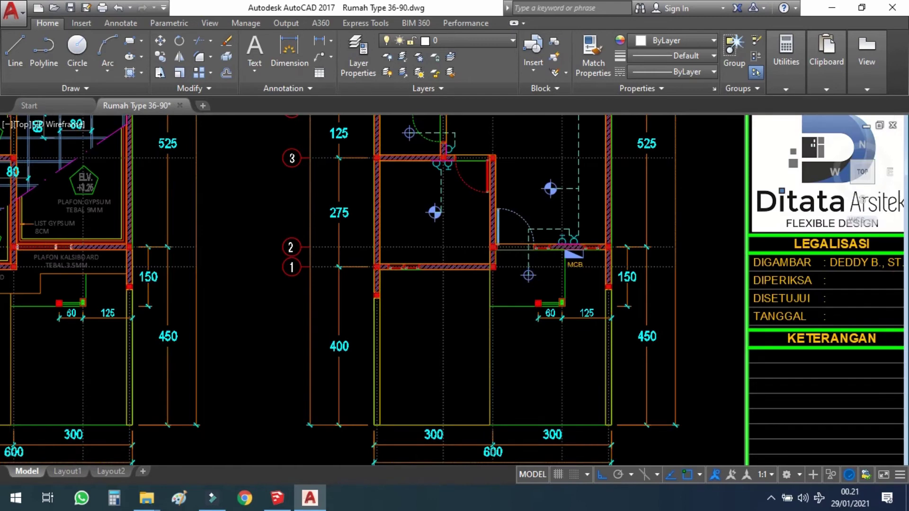
Find the KETERANGAN INSTALASI LISTRIK legend on the sheet following the electrical plan
scroll(540, 270, down, 2)
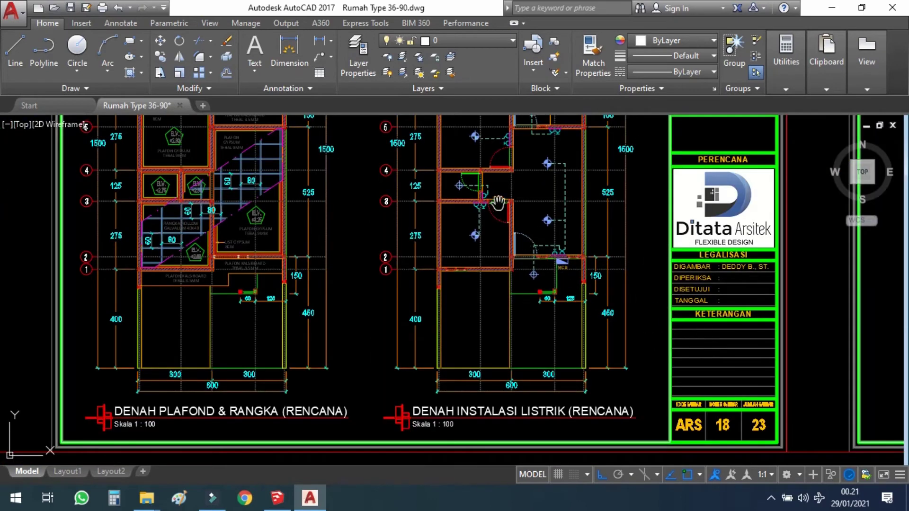
middle_drag(585, 218, 283, 269)
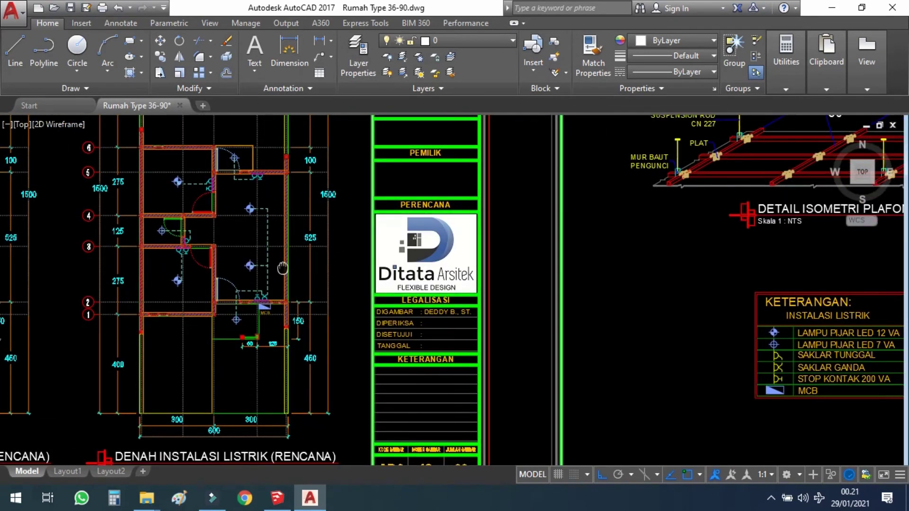
middle_drag(733, 328, 578, 305)
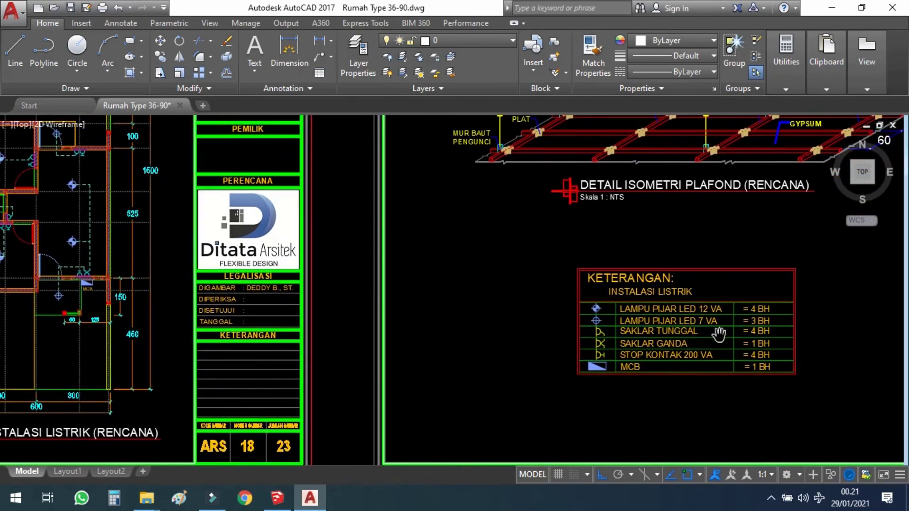
Examine the symbols, power ratings and quantities of lamps, switches, sockets and MCB in the KETERANGAN INSTALASI LISTRIK legend
scroll(728, 338, up, 2)
scroll(728, 337, up, 2)
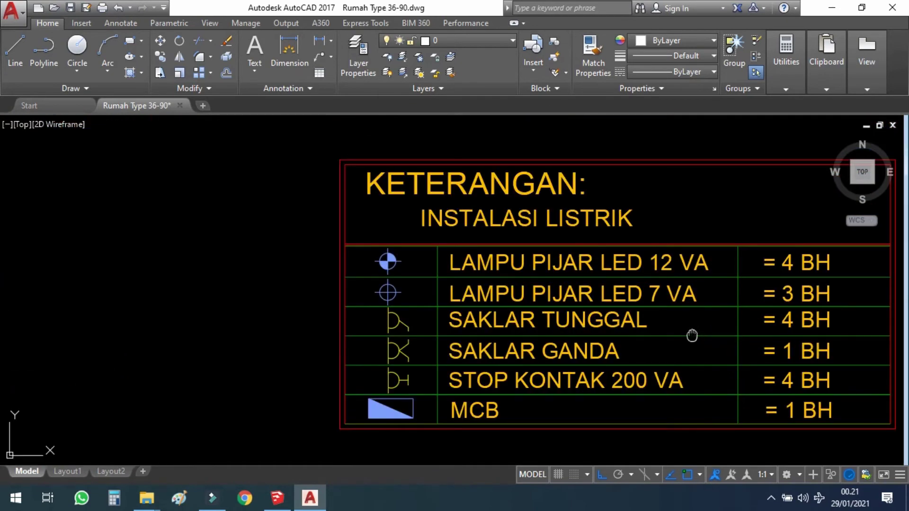
middle_drag(698, 332, 619, 324)
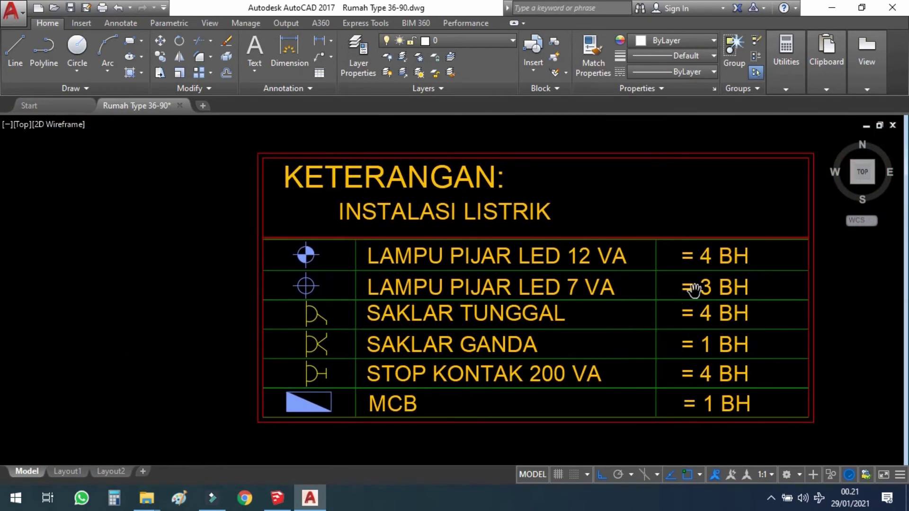
scroll(710, 303, down, 2)
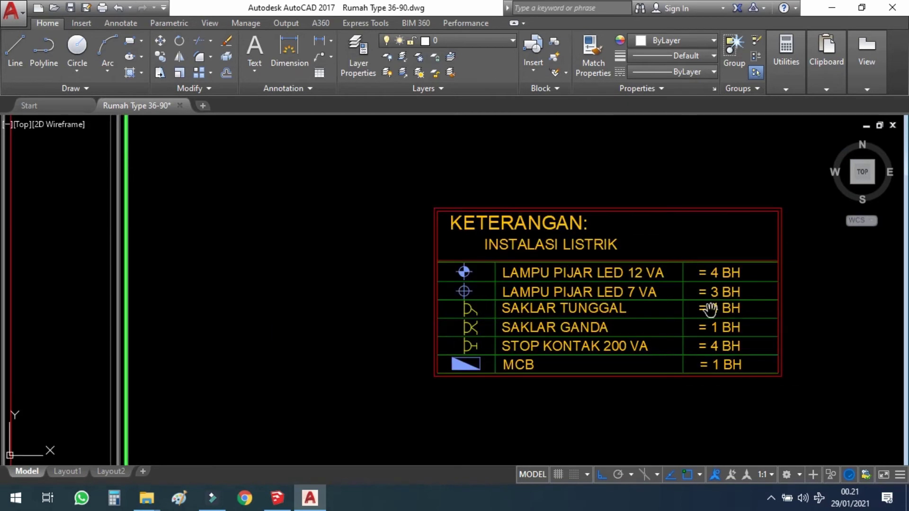
scroll(710, 308, down, 2)
mouse_move(390, 295)
middle_down()
mouse_move(464, 310)
mouse_move(412, 290)
middle_up()
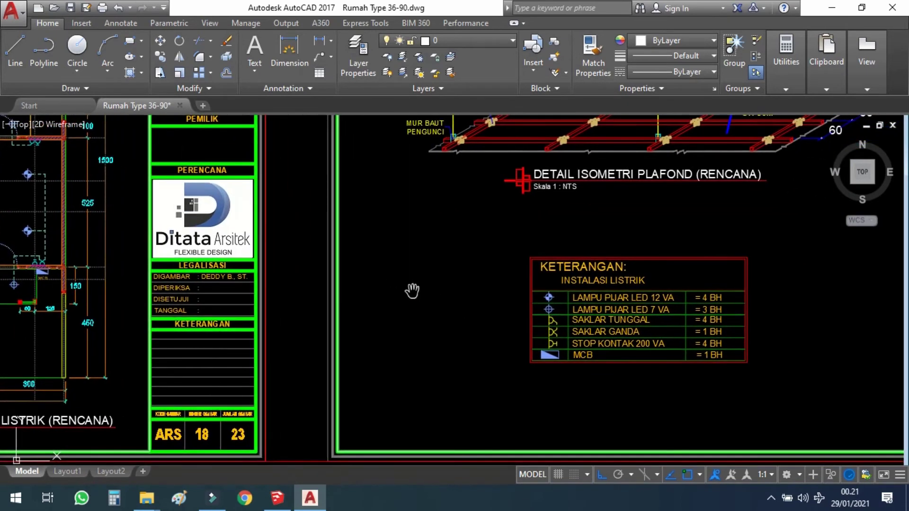
scroll(632, 339, up, 2)
scroll(662, 311, up, 2)
middle_drag(662, 311, 555, 305)
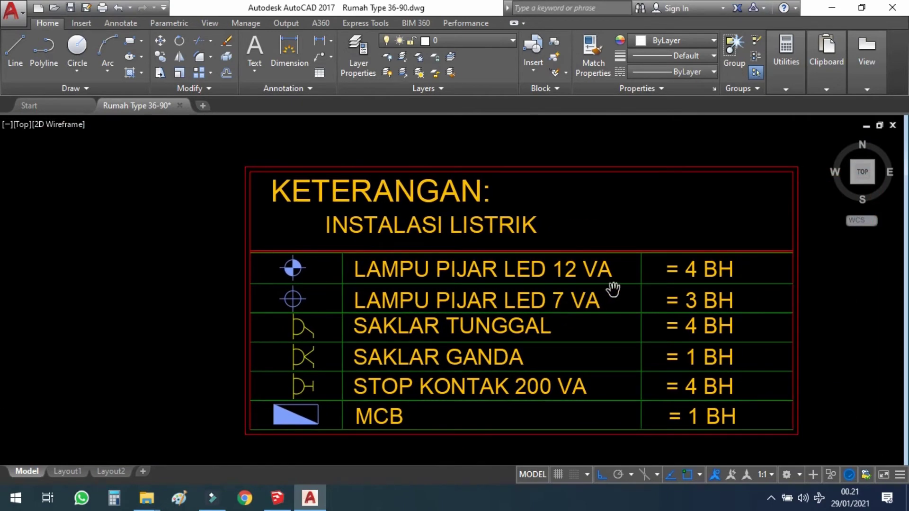
Return to the electrical plan and examine the wiring from the switches above the MCB to the porch and main room lamps
scroll(615, 290, down, 2)
mouse_move(356, 262)
middle_down()
mouse_move(578, 290)
mouse_move(892, 306)
middle_up()
scroll(471, 308, up, 4)
scroll(485, 312, down, 2)
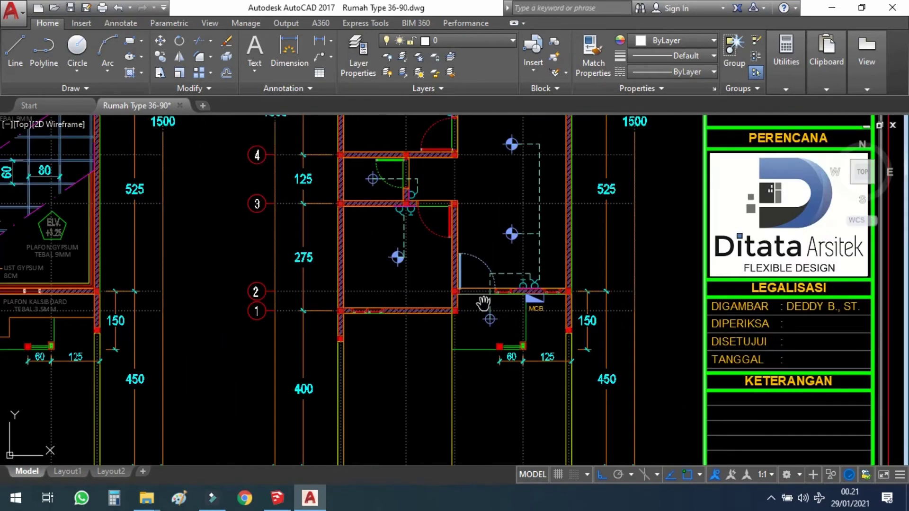
scroll(478, 317, up, 2)
scroll(475, 323, up, 2)
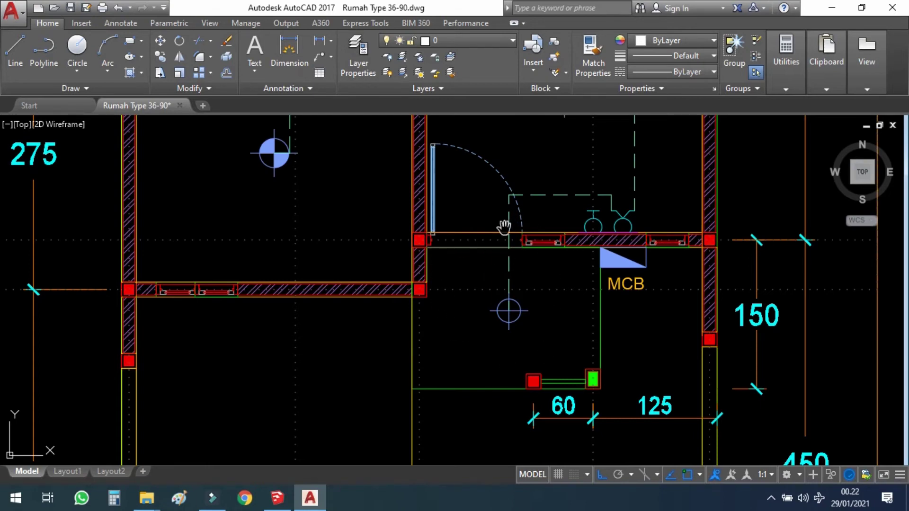
drag(504, 227, 511, 324)
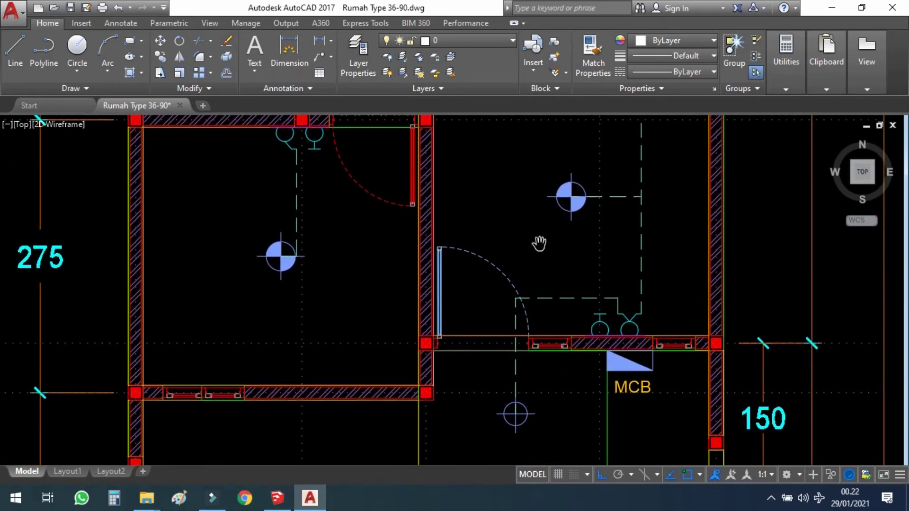
drag(539, 244, 530, 324)
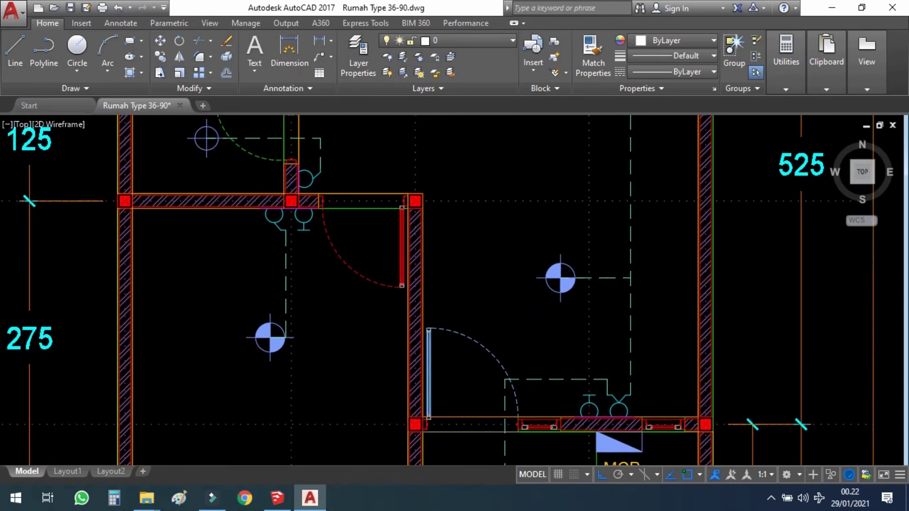
scroll(545, 328, down, 5)
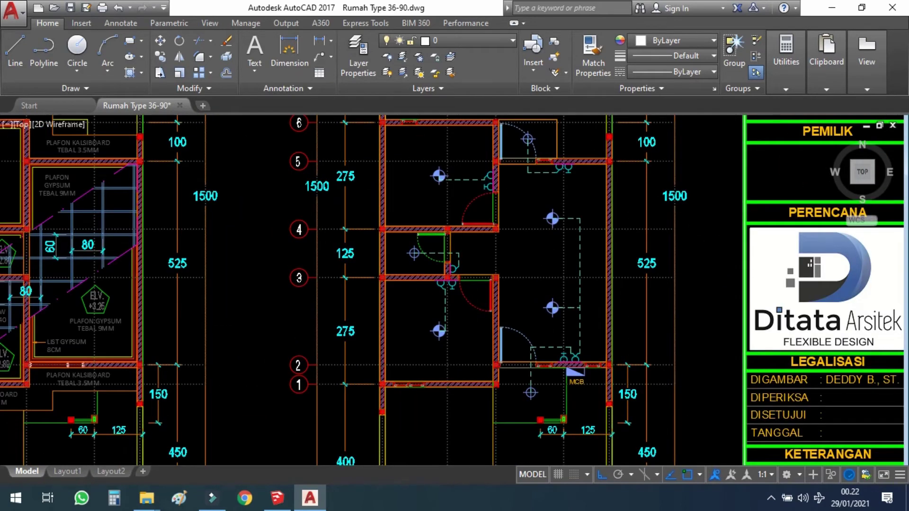
Examine the lamps, switches and sockets of the bedrooms, the bathroom and the rear terrace on the electrical plan
scroll(546, 256, up, 2)
drag(554, 231, 531, 266)
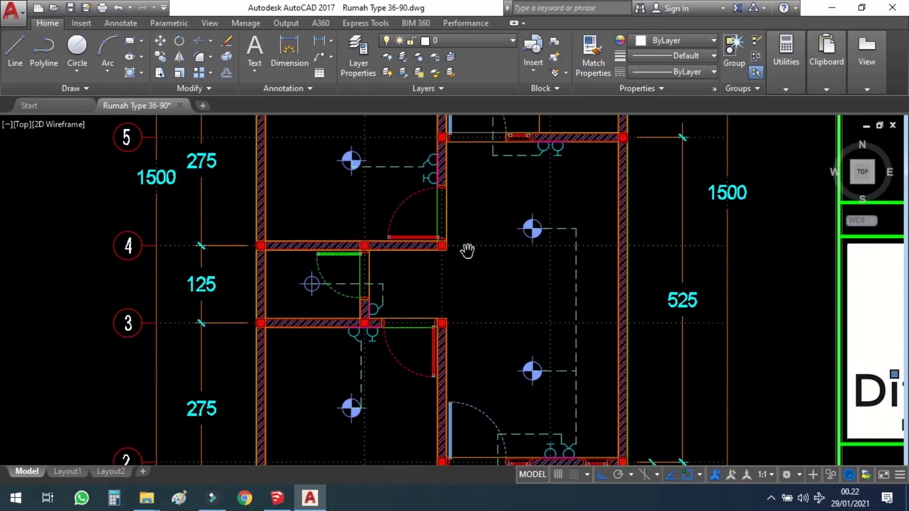
drag(492, 337, 564, 239)
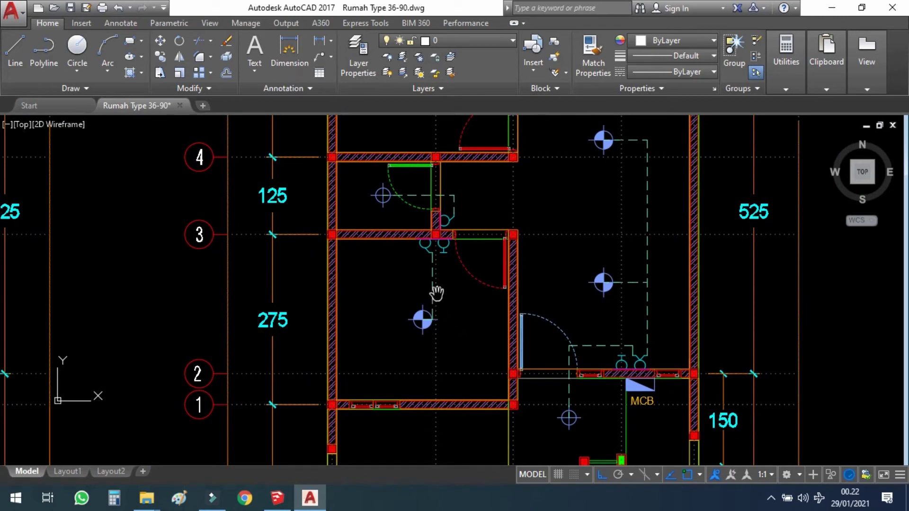
drag(451, 248, 461, 280)
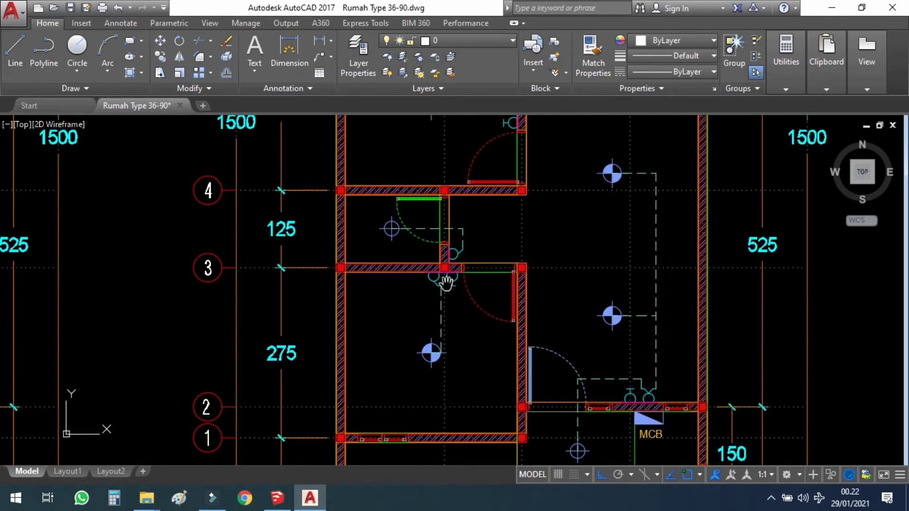
drag(480, 237, 443, 305)
scroll(405, 301, up, 2)
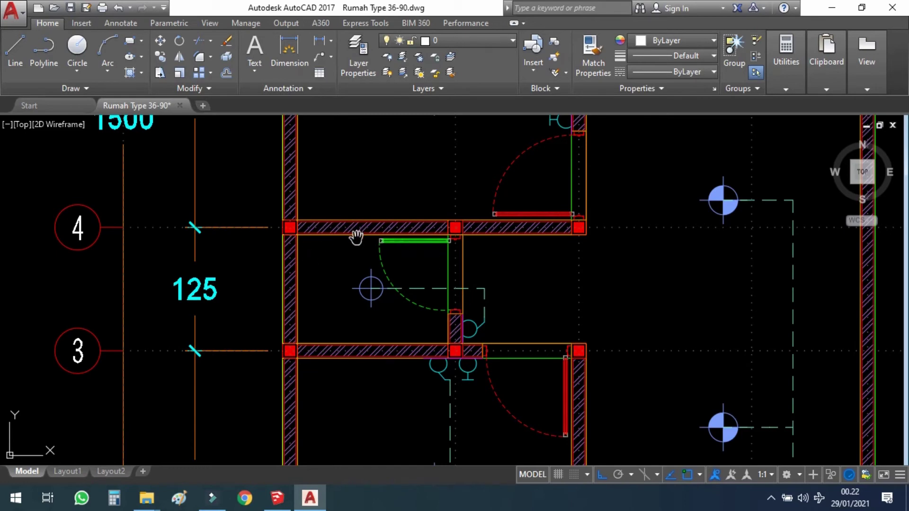
scroll(357, 238, down, 2)
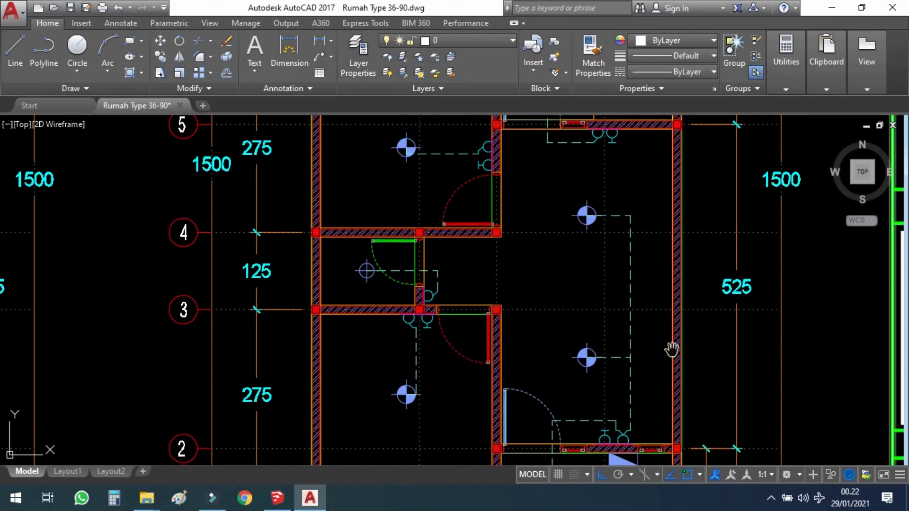
drag(528, 232, 519, 294)
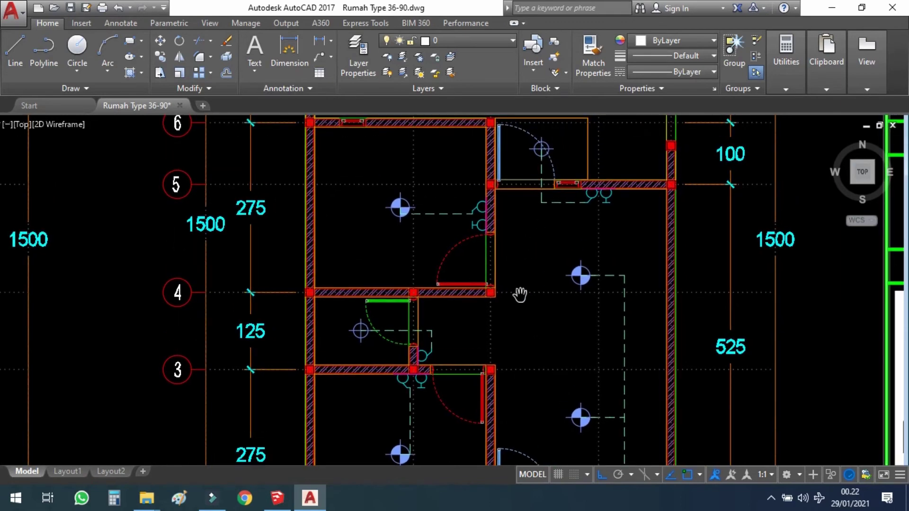
drag(511, 245, 507, 271)
scroll(531, 251, down, 2)
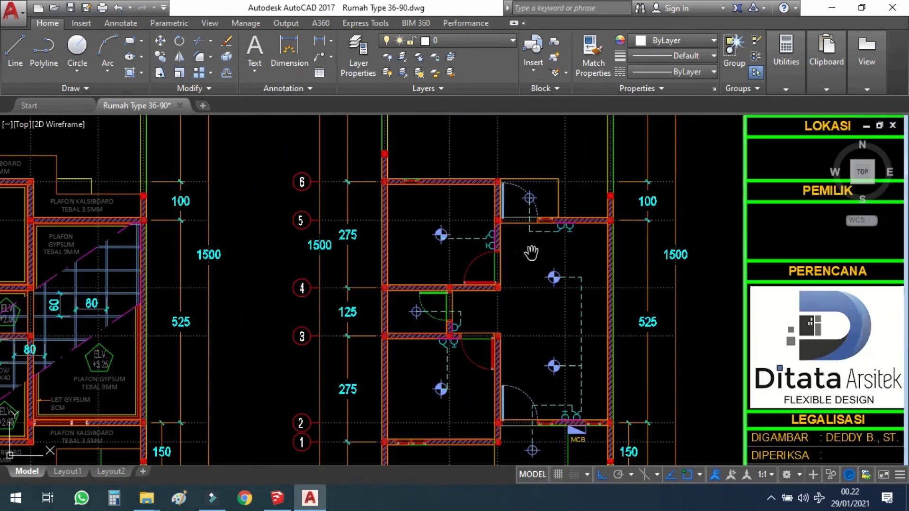
Examine the double switch and socket beside the front entrance and the wiring runs they feed
scroll(563, 402, up, 2)
scroll(549, 423, up, 2)
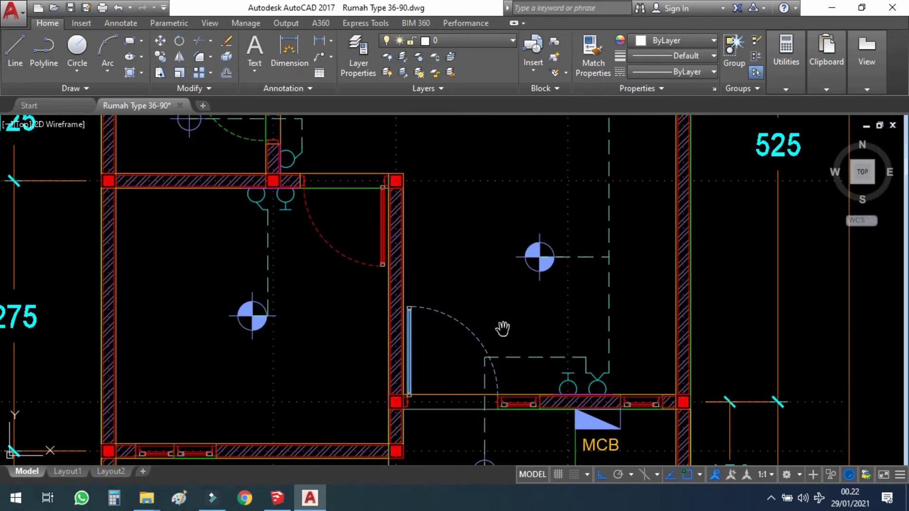
drag(492, 318, 484, 275)
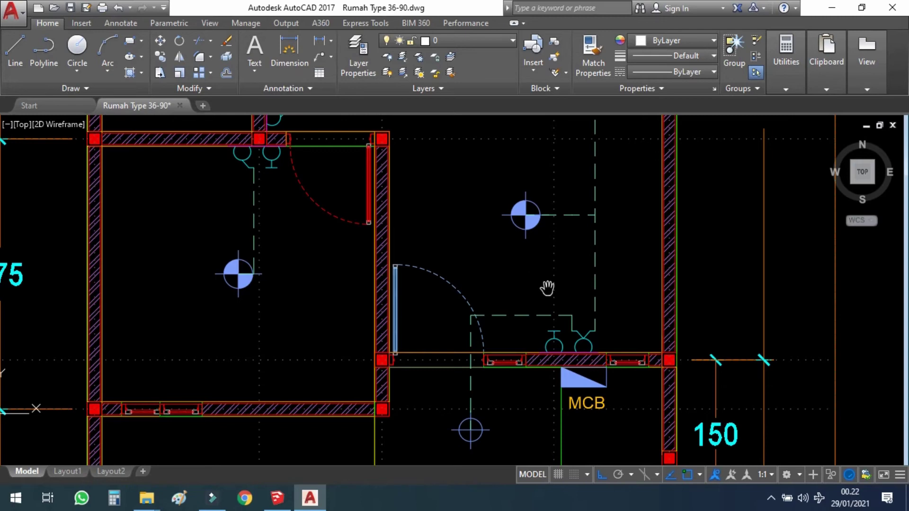
scroll(552, 339, up, 2)
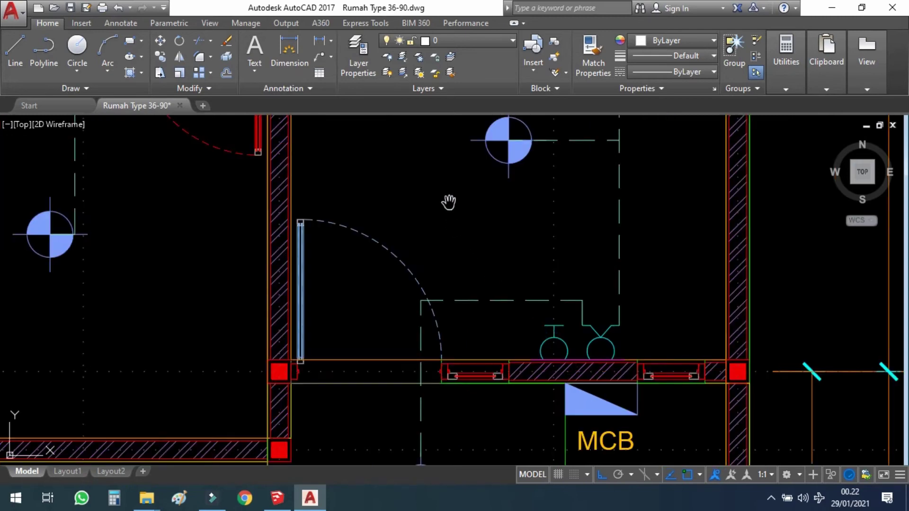
drag(448, 202, 471, 232)
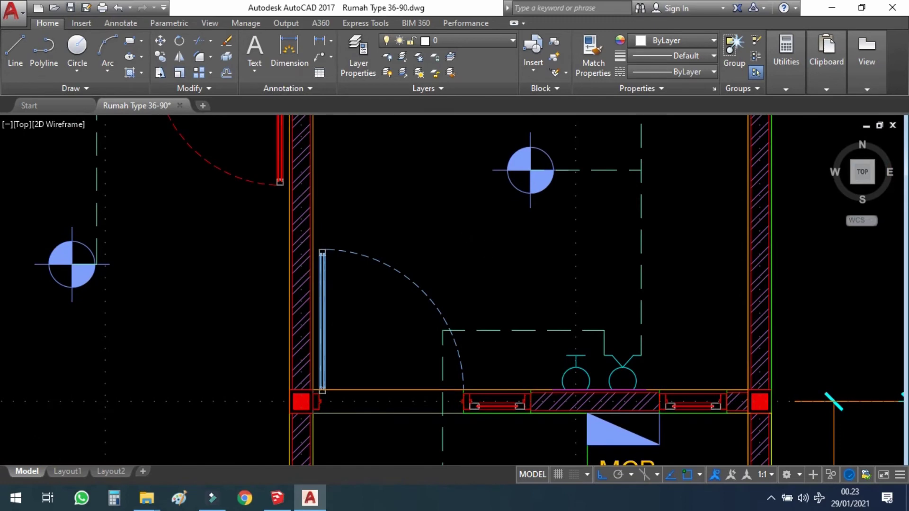
scroll(487, 246, down, 2)
drag(474, 223, 487, 261)
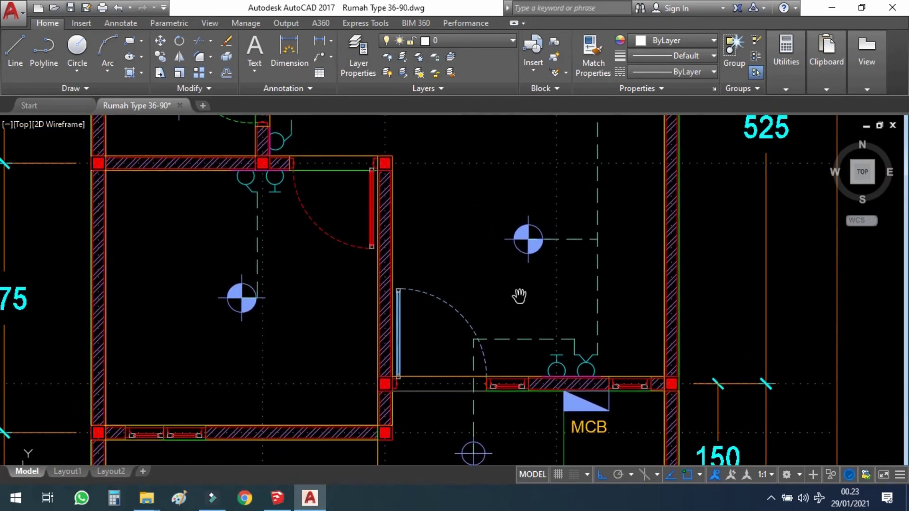
scroll(519, 297, down, 5)
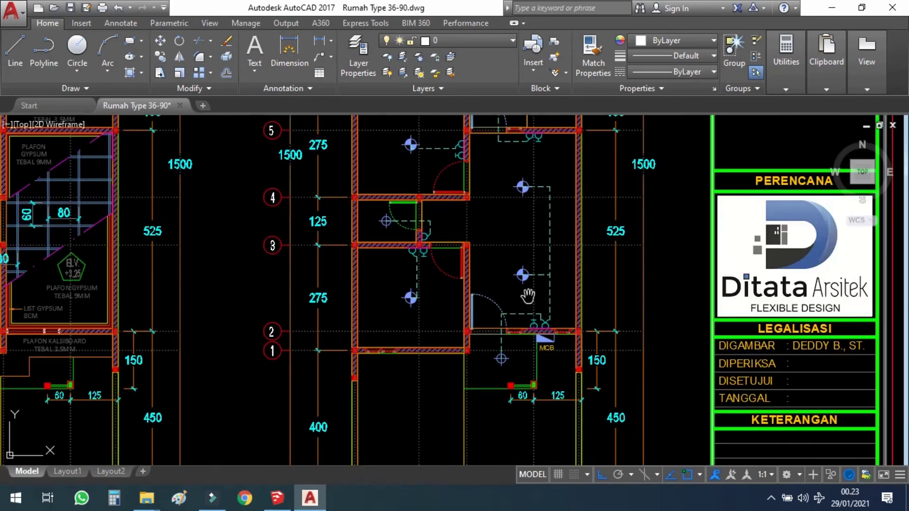
Find the DETAIL ISOMETRI PLAFOND drawing on the sheet after the electrical plan and view its labels and spacings
mouse_move(697, 308)
mouse_down()
mouse_move(594, 318)
mouse_move(543, 361)
mouse_up()
scroll(703, 330, down, 2)
drag(732, 336, 550, 326)
scroll(705, 280, up, 4)
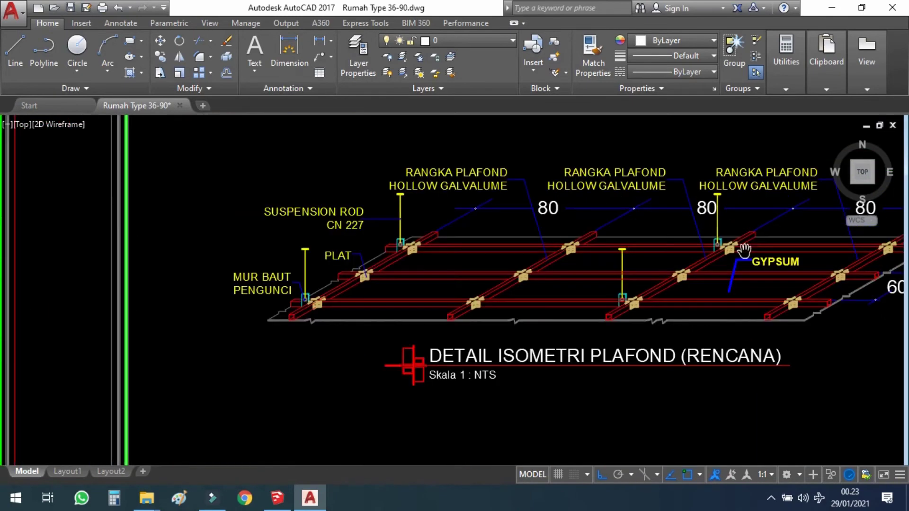
drag(675, 273, 558, 277)
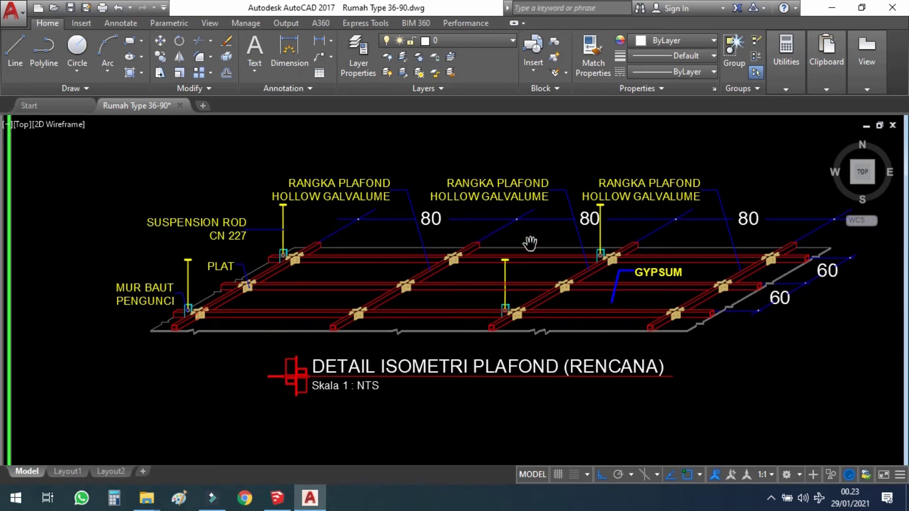
scroll(639, 251, down, 3)
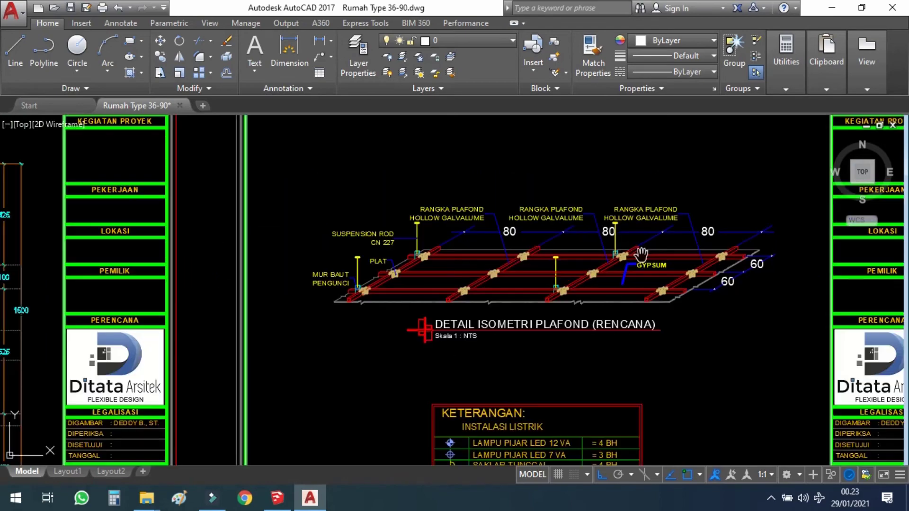
Go back to the ceiling plan to compare its hollow frame grid with the isometric ceiling detail
scroll(639, 258, down, 2)
drag(28, 284, 265, 302)
scroll(265, 305, up, 2)
scroll(265, 303, up, 2)
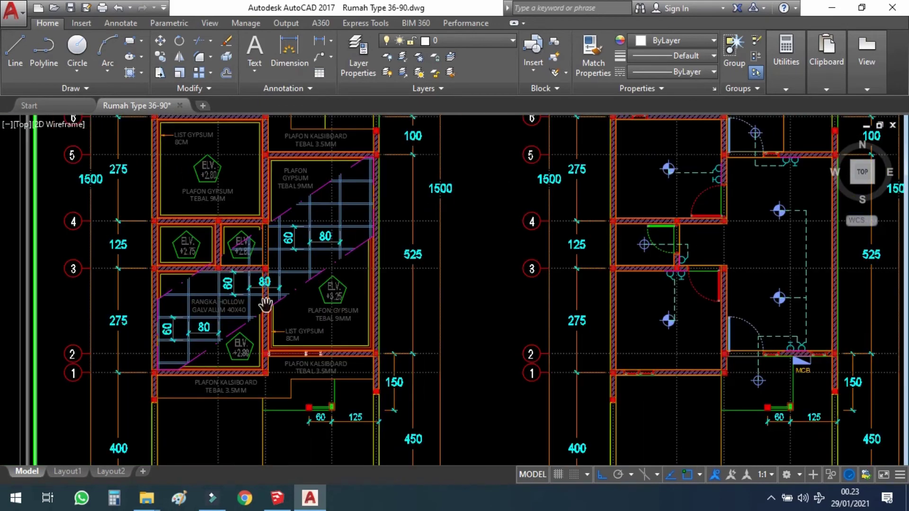
scroll(480, 279, down, 3)
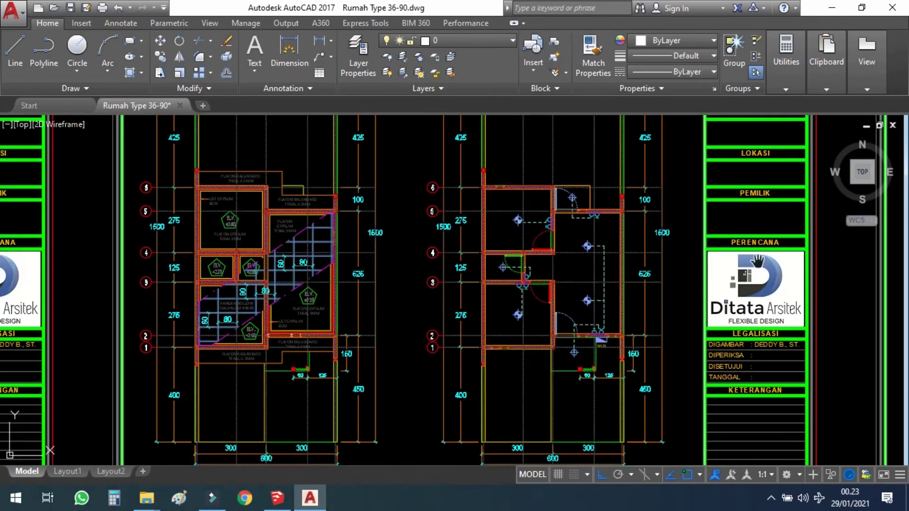
Examine the hollow galvalume frames, suspension rods, gypsum label and grid spacings in the isometric ceiling detail
drag(655, 279, 263, 325)
scroll(753, 240, up, 3)
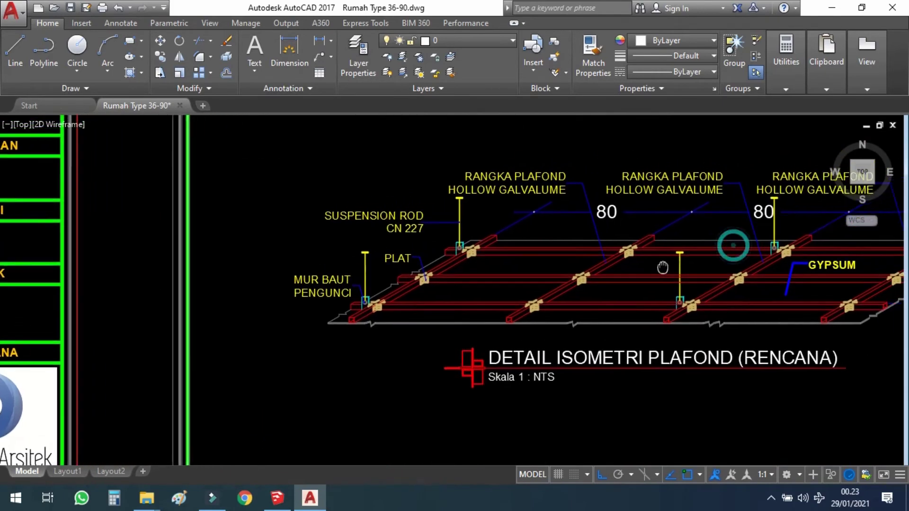
drag(754, 239, 576, 275)
scroll(766, 280, up, 3)
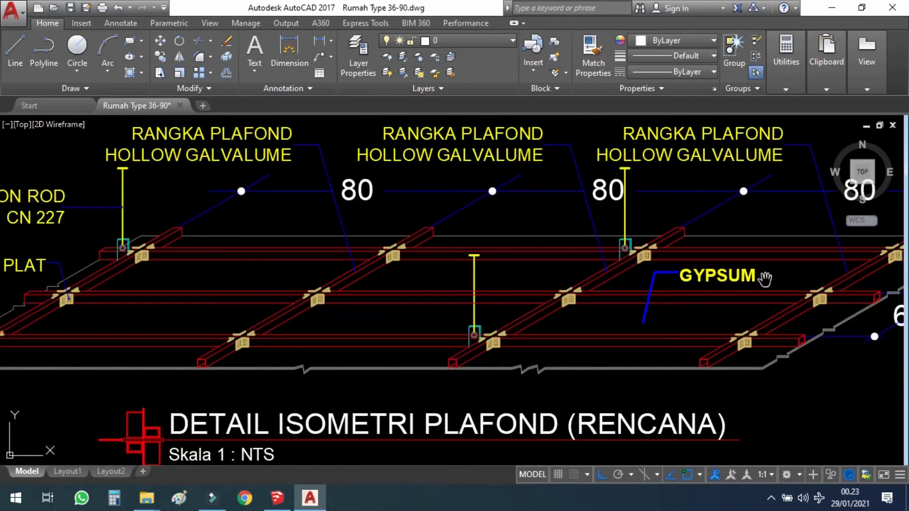
scroll(619, 289, down, 3)
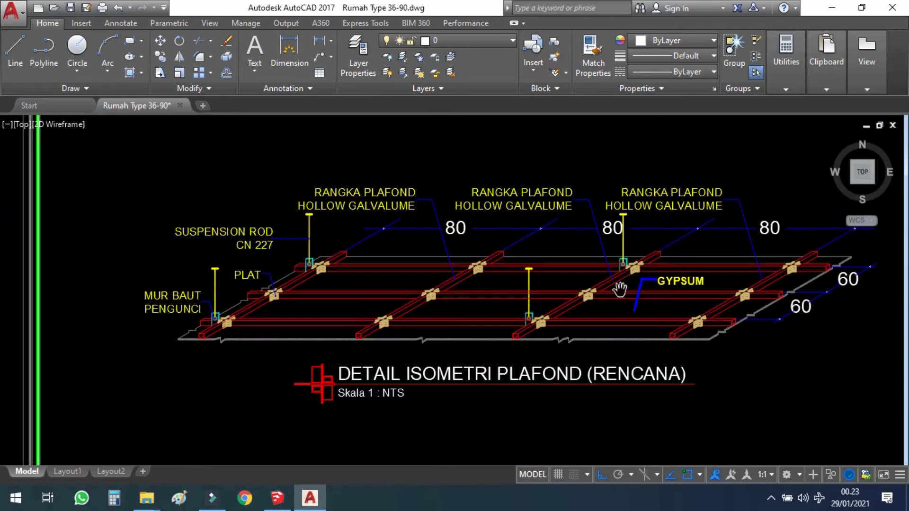
scroll(672, 232, up, 3)
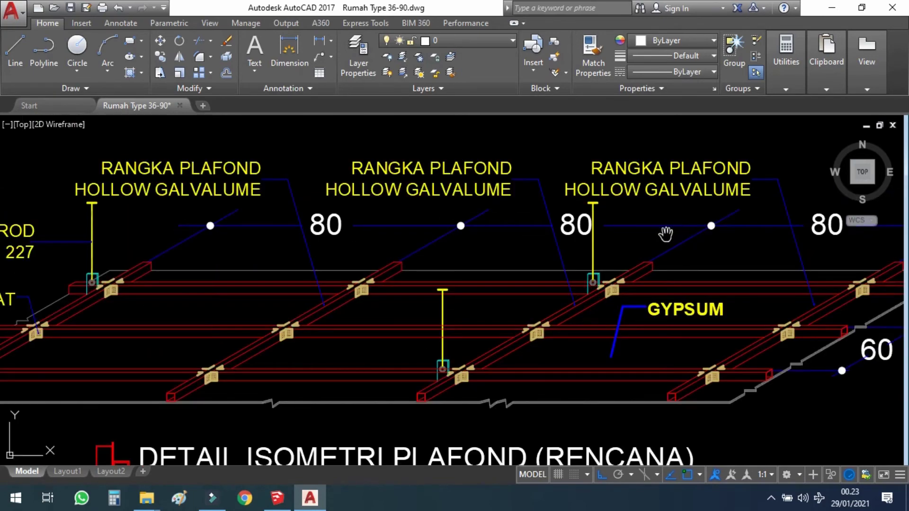
scroll(610, 231, down, 3)
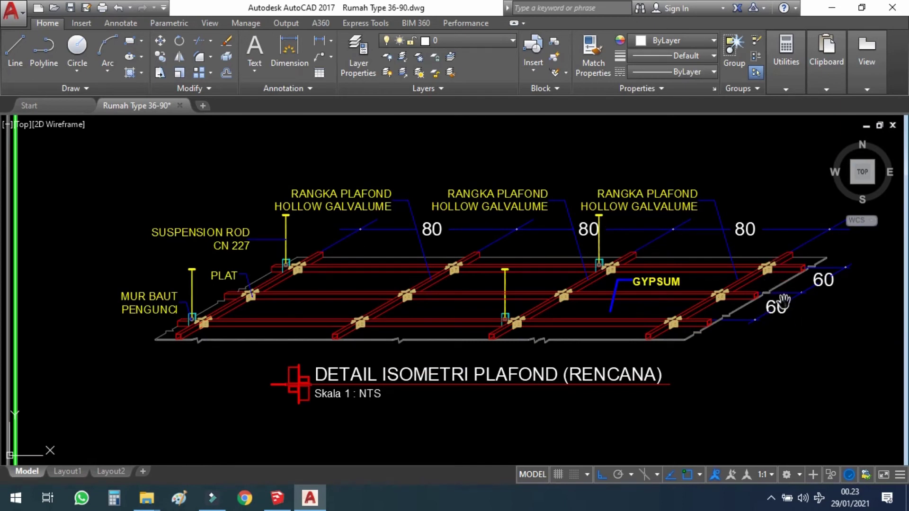
Find the sanitation plan on the sheet after the isometric ceiling detail
scroll(776, 306, down, 2)
scroll(652, 258, down, 3)
scroll(805, 284, down, 3)
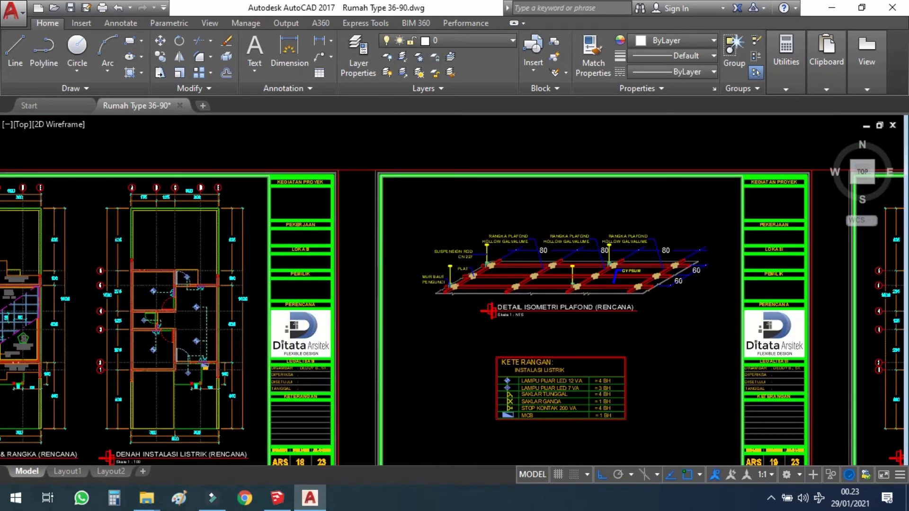
middle_drag(762, 303, 610, 296)
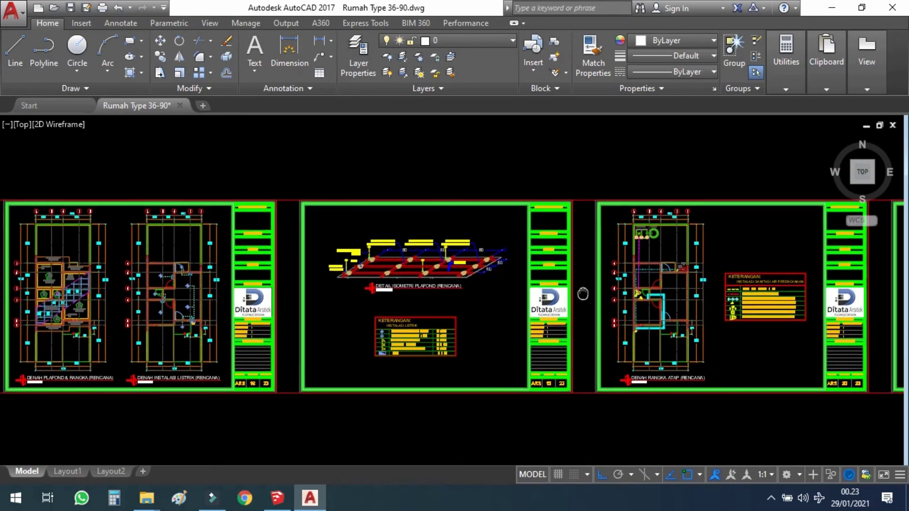
scroll(771, 297, up, 2)
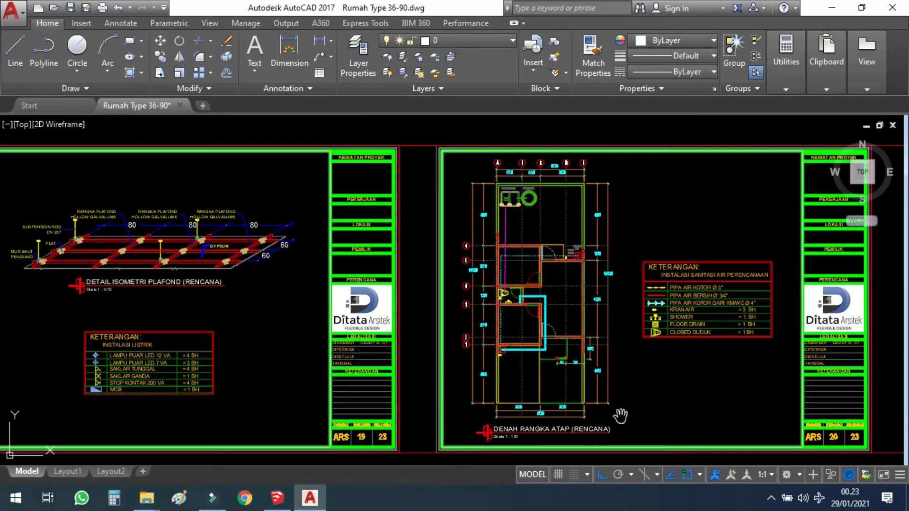
Examine the INSTALASI SANITASI AIR legend beside the sanitation plan for its pipe types and fixture symbols
middle_drag(608, 248, 610, 292)
scroll(584, 369, up, 2)
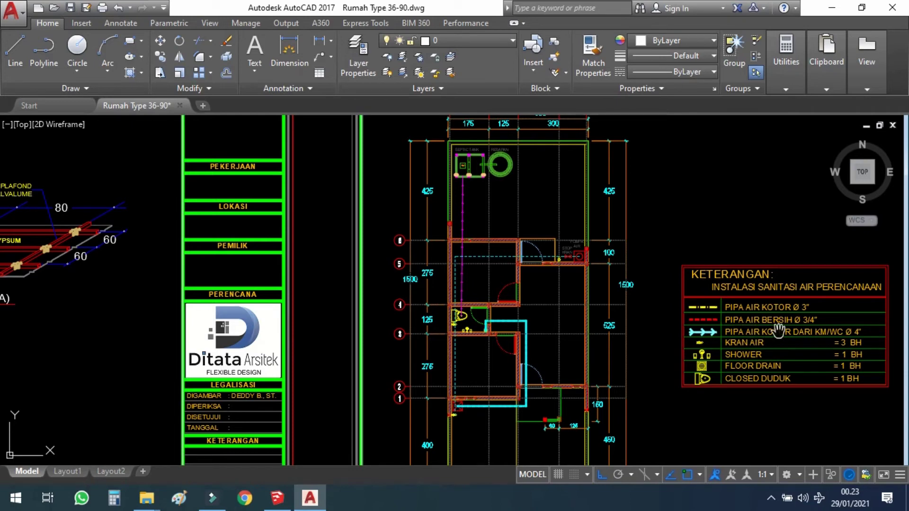
scroll(748, 371, up, 2)
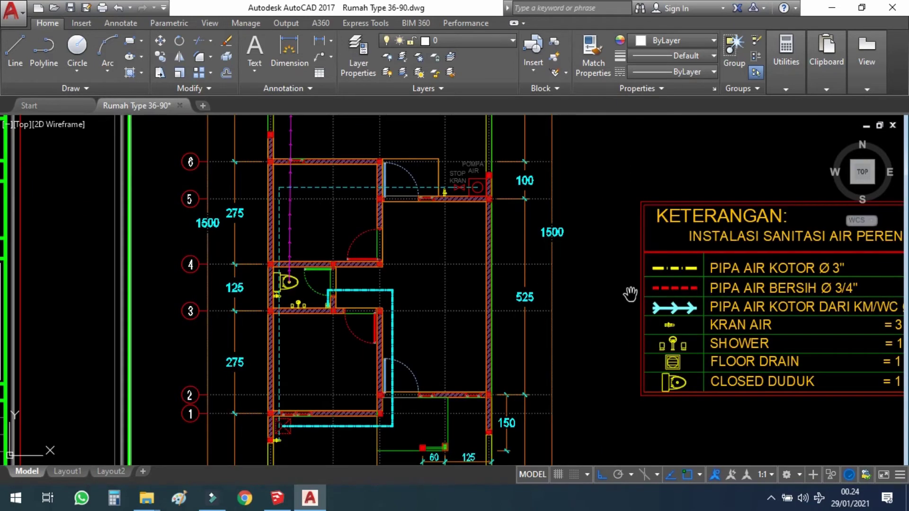
middle_drag(718, 294, 615, 288)
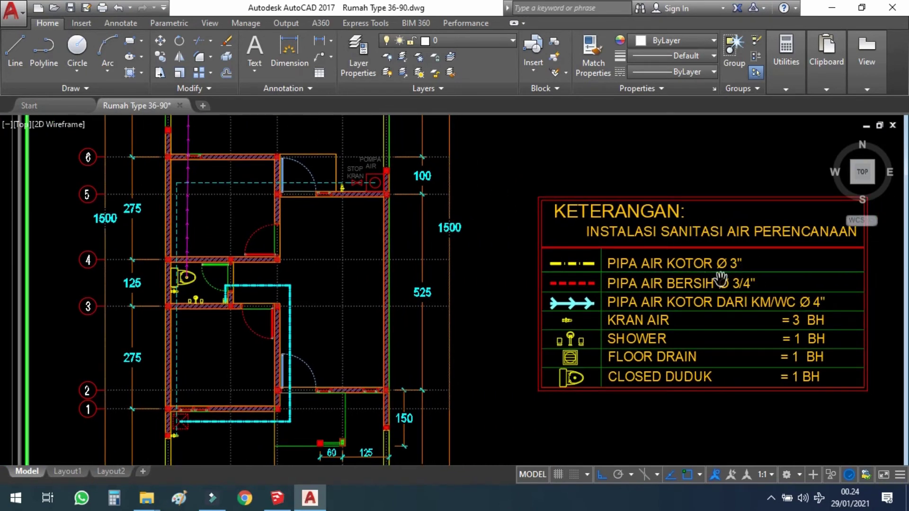
Trace the pipe runs on the sanitation plan between the bathroom, septic tank, front drain and water pump
middle_drag(312, 333, 369, 447)
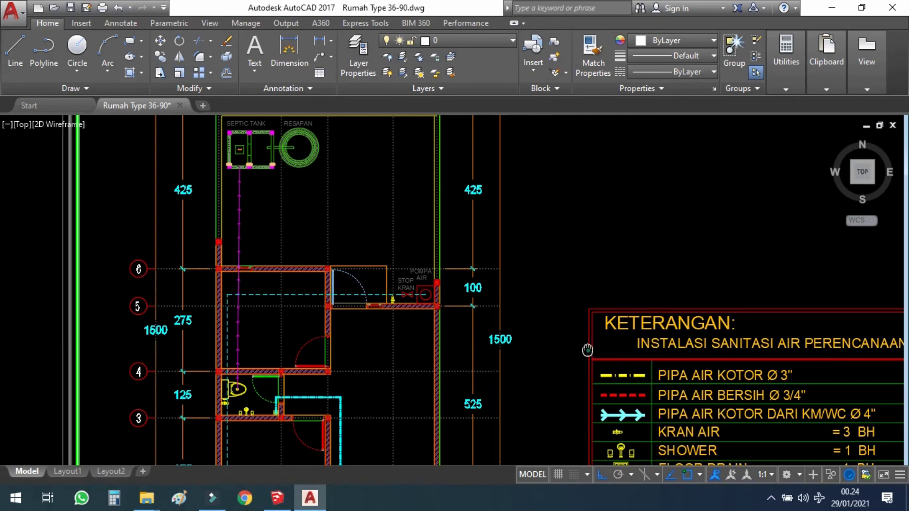
drag(594, 356, 572, 298)
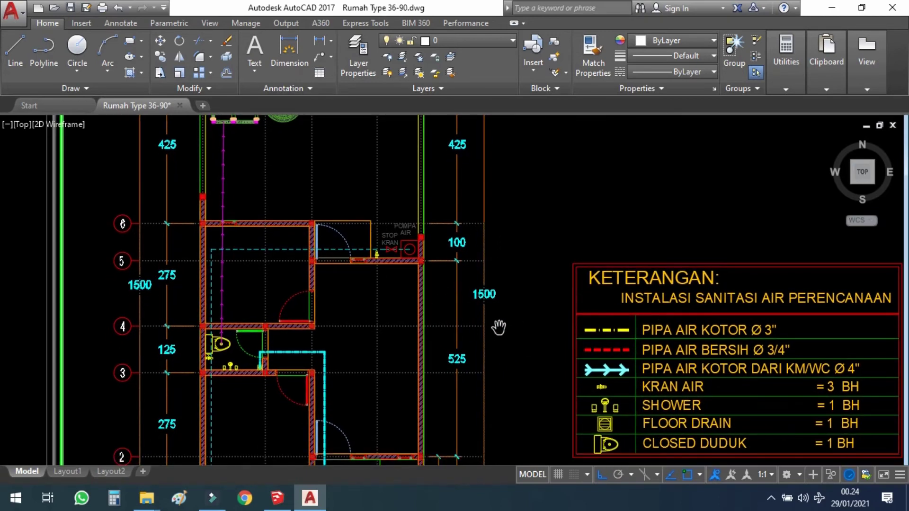
scroll(280, 400, up, 2)
mouse_move(279, 400)
mouse_down()
mouse_move(293, 313)
mouse_move(335, 292)
mouse_up()
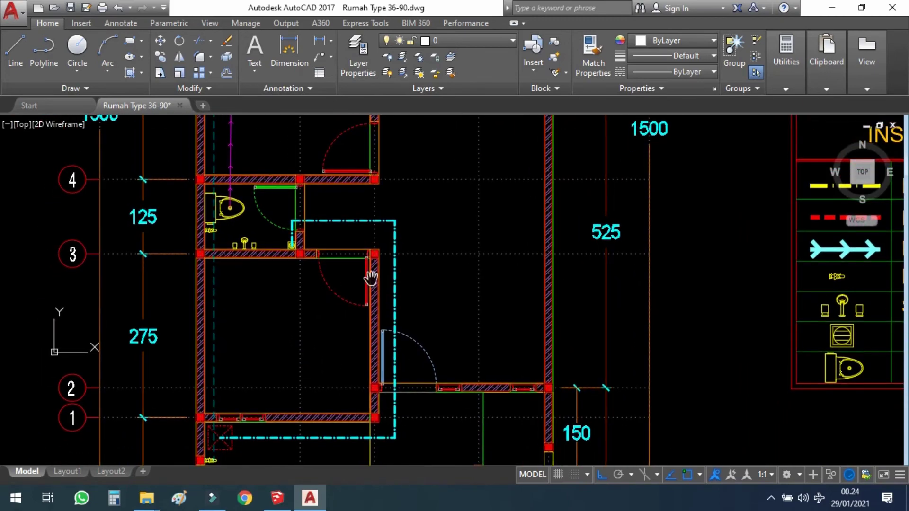
drag(419, 266, 424, 365)
mouse_move(503, 260)
mouse_down()
mouse_move(481, 323)
mouse_move(454, 361)
mouse_up()
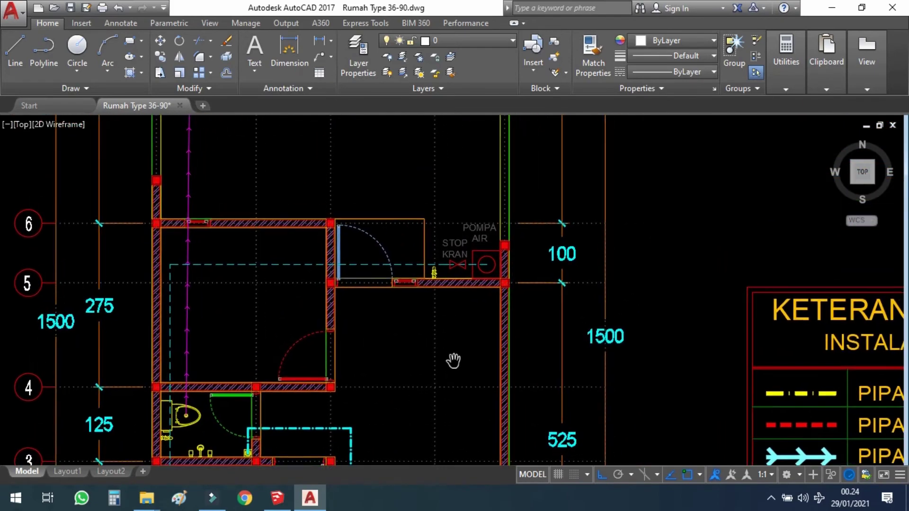
mouse_move(493, 275)
mouse_down()
mouse_move(456, 374)
mouse_move(432, 345)
mouse_move(439, 340)
mouse_up()
Find the septic tank and infiltration well details on the sheet after the sanitation plan
scroll(463, 335, down, 2)
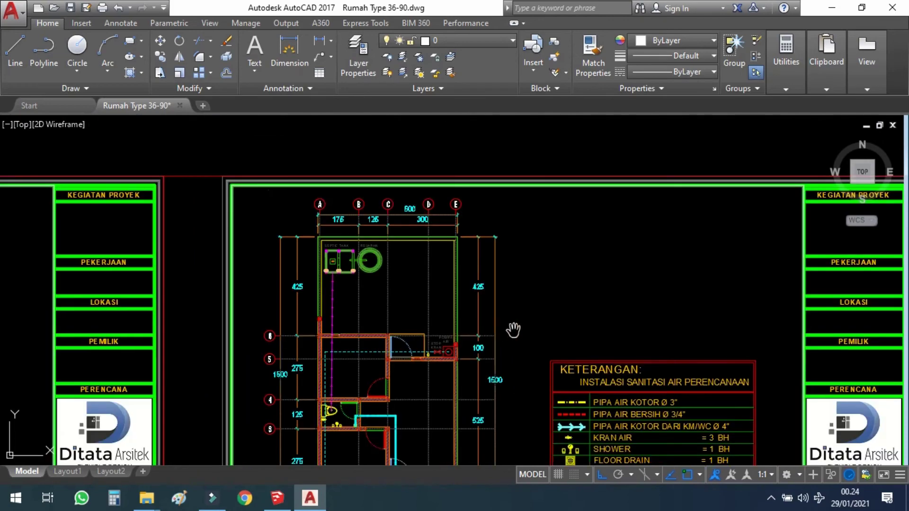
drag(616, 342, 393, 251)
scroll(469, 331, down, 2)
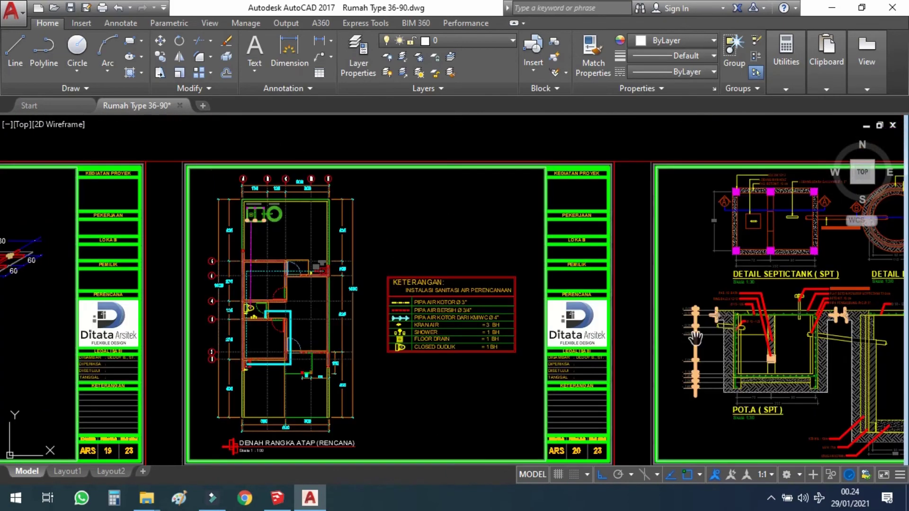
drag(814, 345, 589, 318)
scroll(630, 319, up, 2)
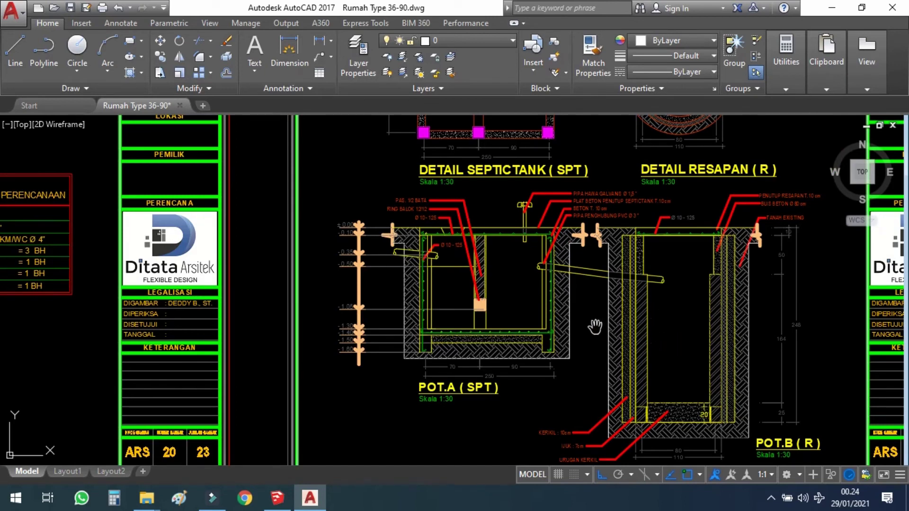
mouse_move(665, 324)
middle_down()
mouse_move(624, 309)
mouse_move(621, 317)
middle_up()
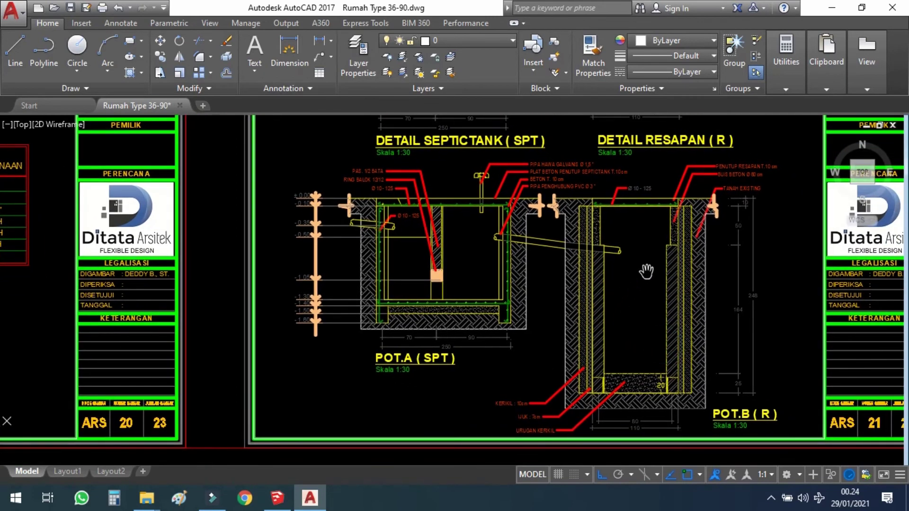
Examine the DETAIL SEPTICTANK and DETAIL RESAPAN plans with their labels, dimensions and connecting pipe
middle_drag(645, 271, 634, 353)
middle_drag(586, 249, 595, 321)
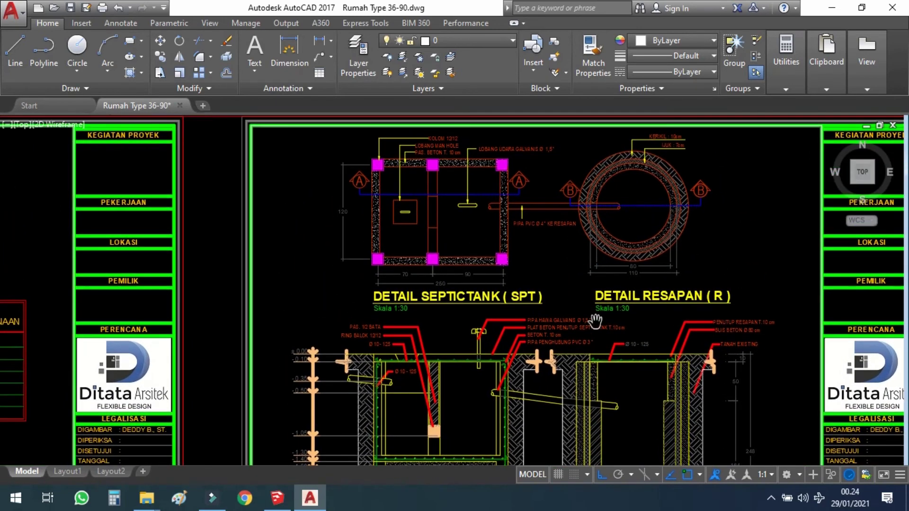
middle_drag(696, 254, 672, 252)
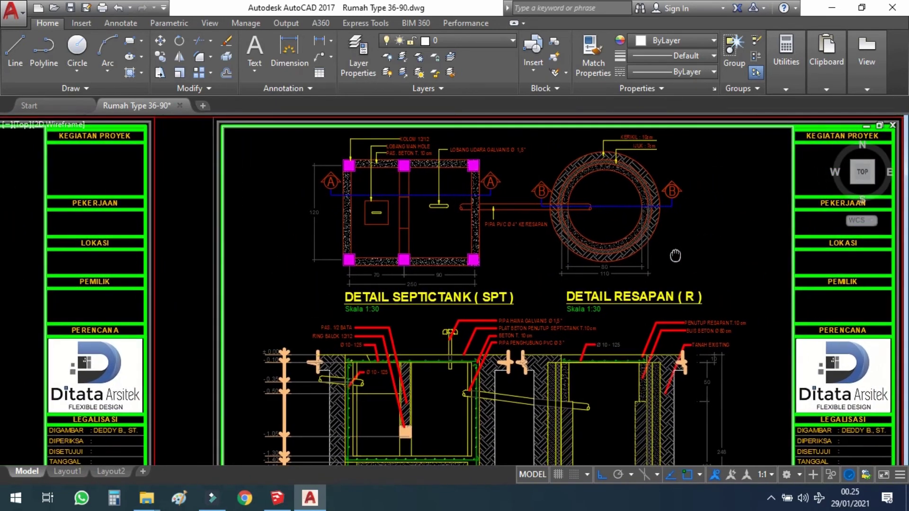
scroll(499, 199, up, 2)
middle_drag(555, 226, 553, 271)
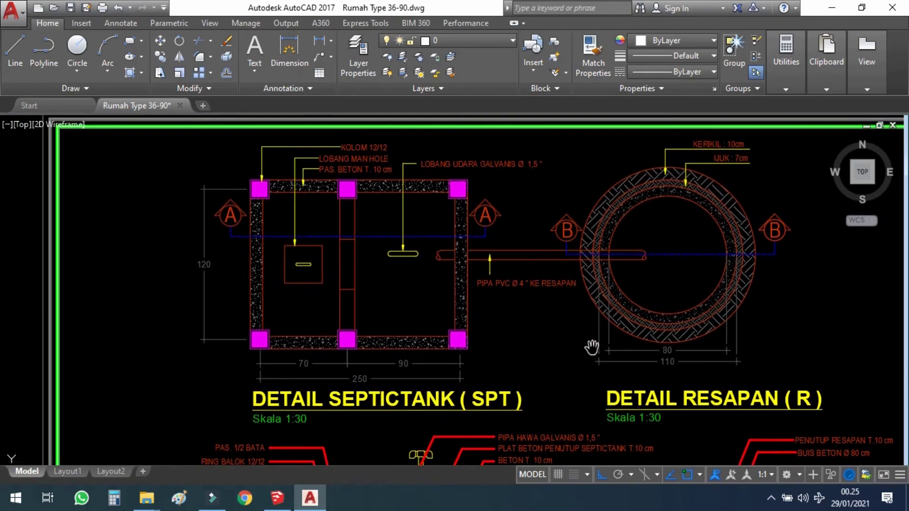
Examine sections POT.A and POT.B of the septic tank and infiltration well from cover to gravel base
mouse_move(591, 348)
middle_down()
mouse_move(588, 264)
mouse_move(549, 181)
middle_up()
mouse_move(592, 322)
middle_down()
mouse_move(586, 237)
mouse_move(550, 209)
middle_up()
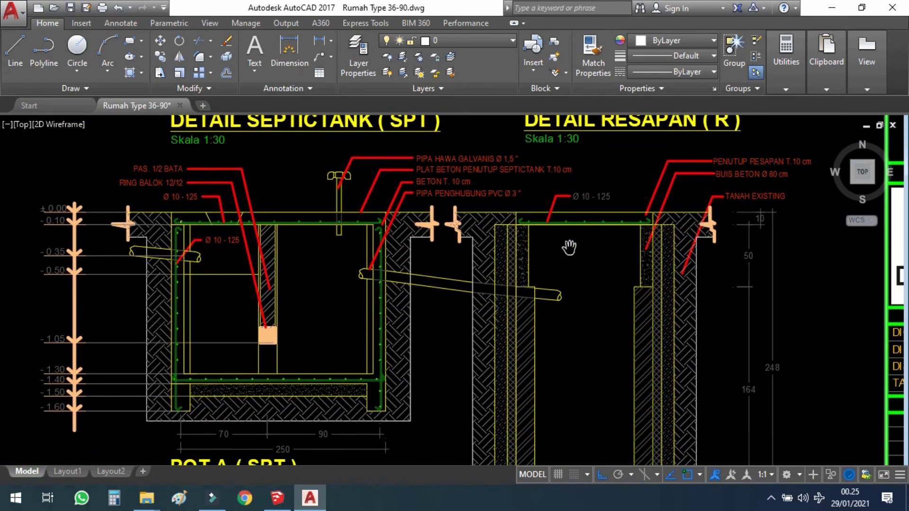
middle_drag(569, 247, 549, 204)
middle_drag(590, 303, 544, 211)
middle_drag(572, 370, 568, 242)
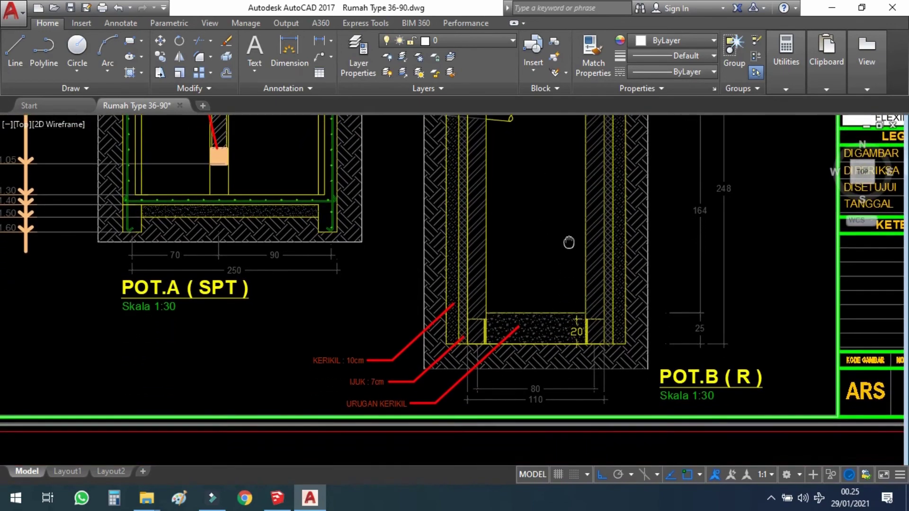
Find the DETAIL KM / WC drawing and its fixture legend on the sheet after the septic tank details
scroll(564, 326, down, 5)
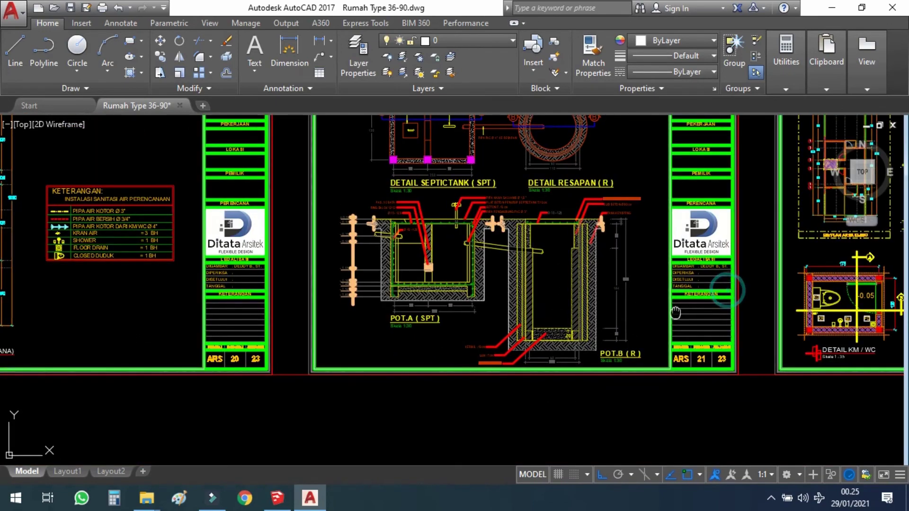
mouse_move(626, 274)
middle_down()
mouse_move(570, 324)
mouse_move(406, 308)
middle_up()
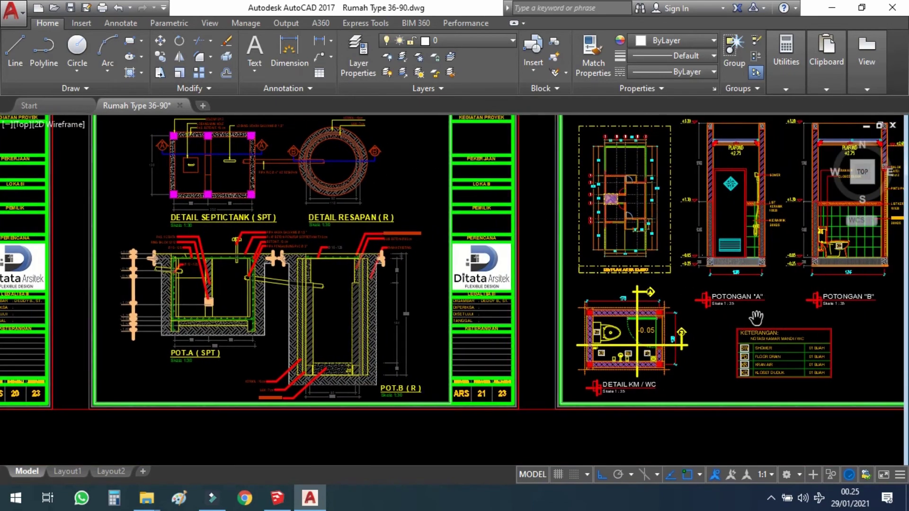
scroll(748, 328, up, 2)
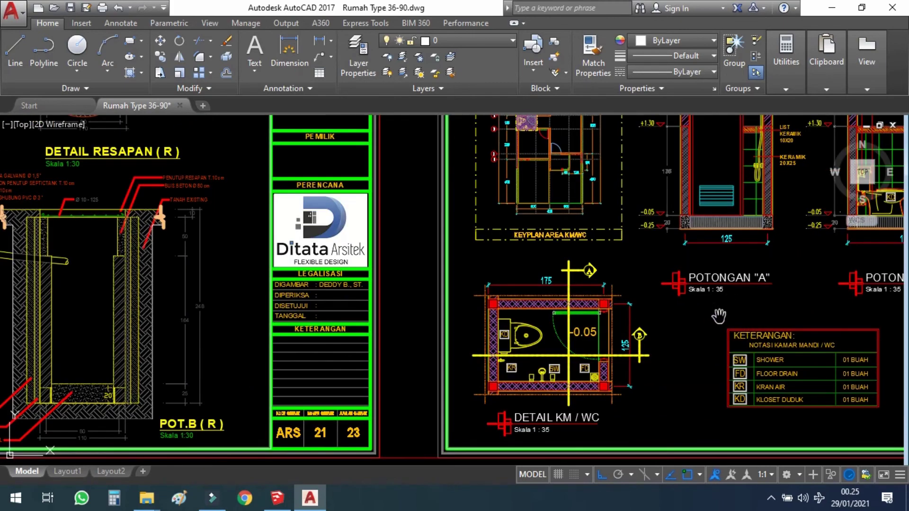
mouse_move(700, 326)
middle_down()
mouse_move(587, 296)
mouse_move(566, 263)
mouse_move(555, 274)
mouse_move(564, 312)
middle_up()
Examine the bathroom plan's fixture codes, floor level and section marks against the KAMAR MANDI / WC legend
scroll(521, 335, up, 2)
scroll(558, 340, down, 4)
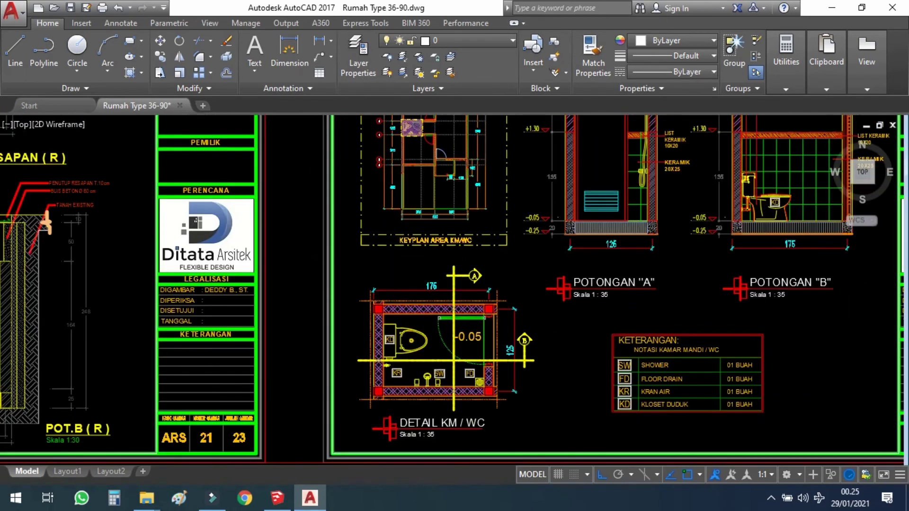
scroll(539, 341, up, 4)
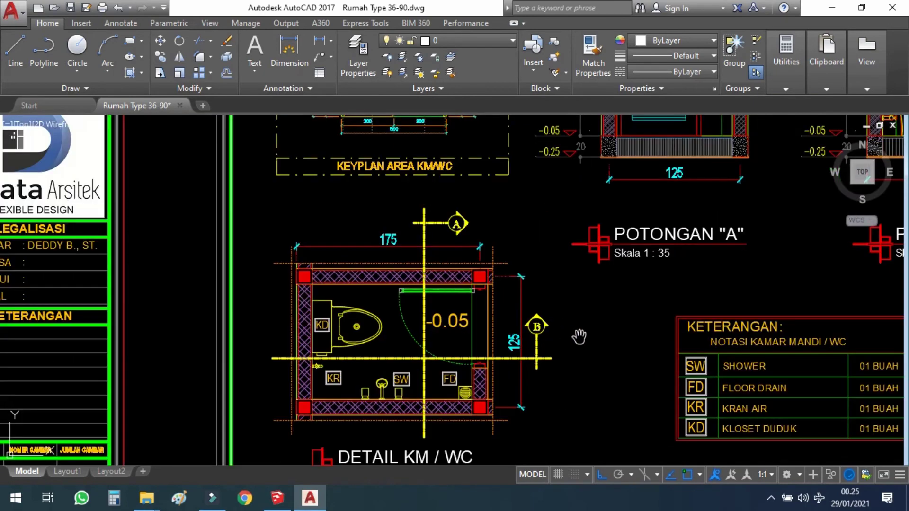
scroll(582, 344, up, 2)
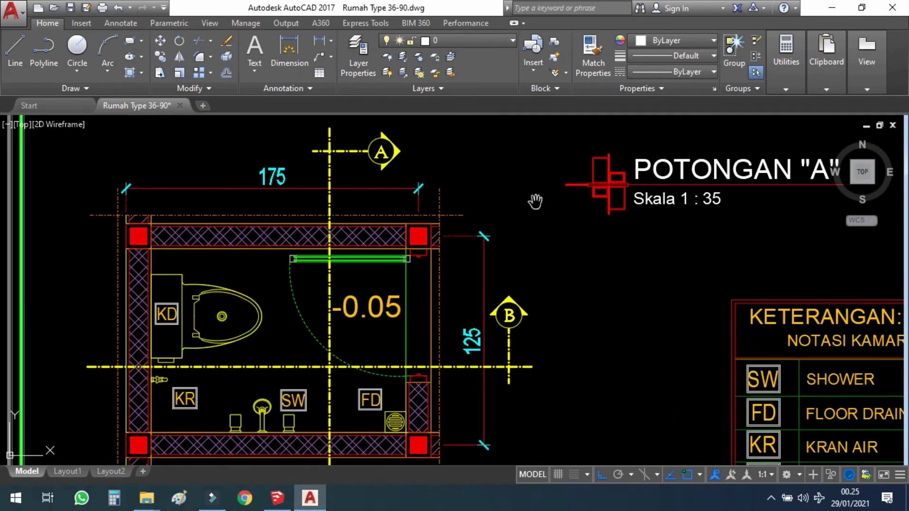
scroll(548, 334, down, 3)
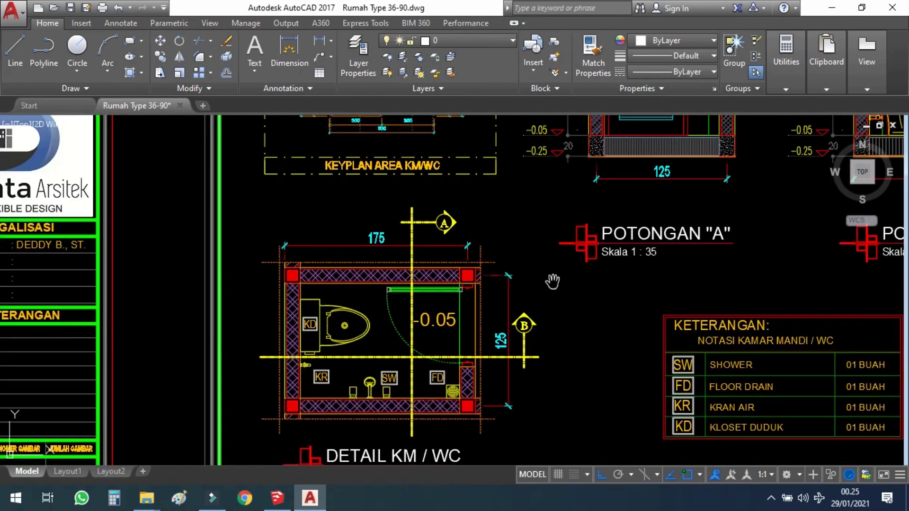
scroll(552, 278, up, 1)
Examine bathroom sections POTONGAN "A" and "B" for the door, shower, toilet, ceramic tile labels and level marks
mouse_move(574, 233)
middle_down()
mouse_move(585, 350)
mouse_move(540, 367)
mouse_move(558, 426)
mouse_move(493, 445)
mouse_move(400, 339)
mouse_move(312, 348)
mouse_move(358, 337)
middle_up()
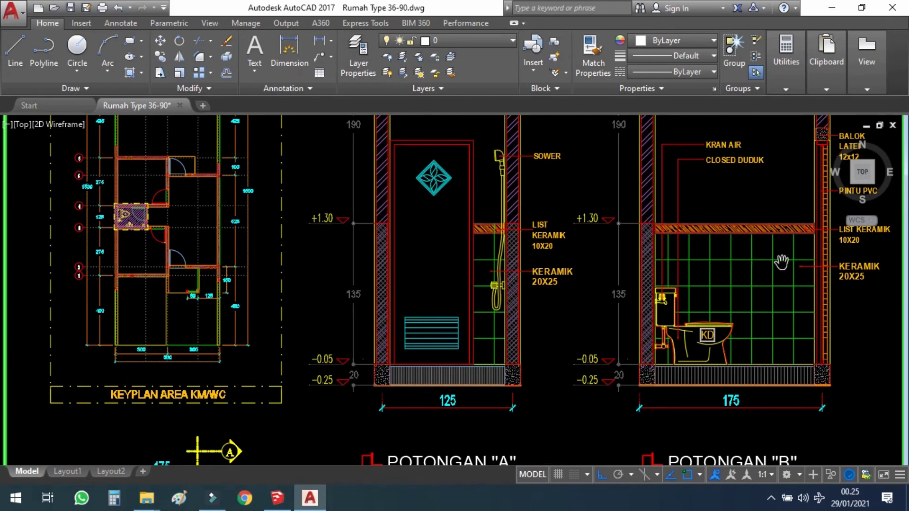
scroll(781, 261, up, 2)
mouse_move(775, 264)
middle_down()
mouse_move(676, 235)
mouse_move(635, 248)
middle_up()
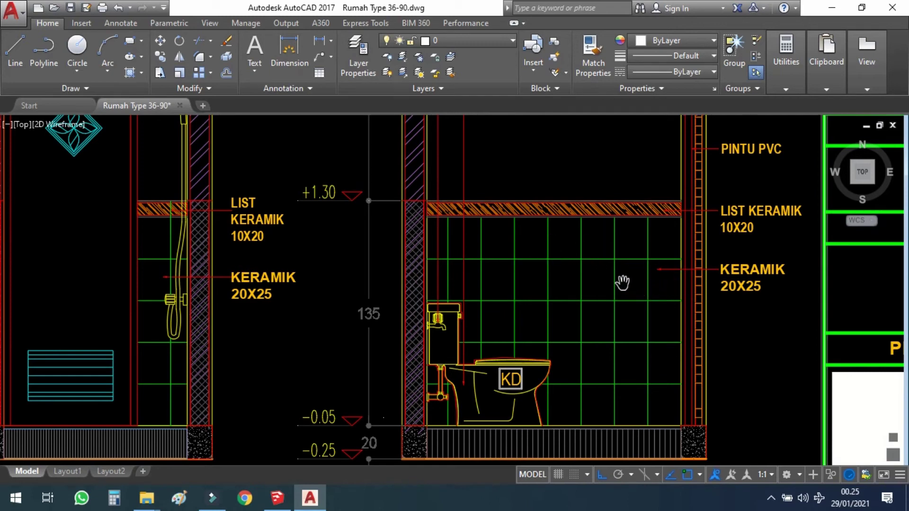
drag(609, 288, 610, 250)
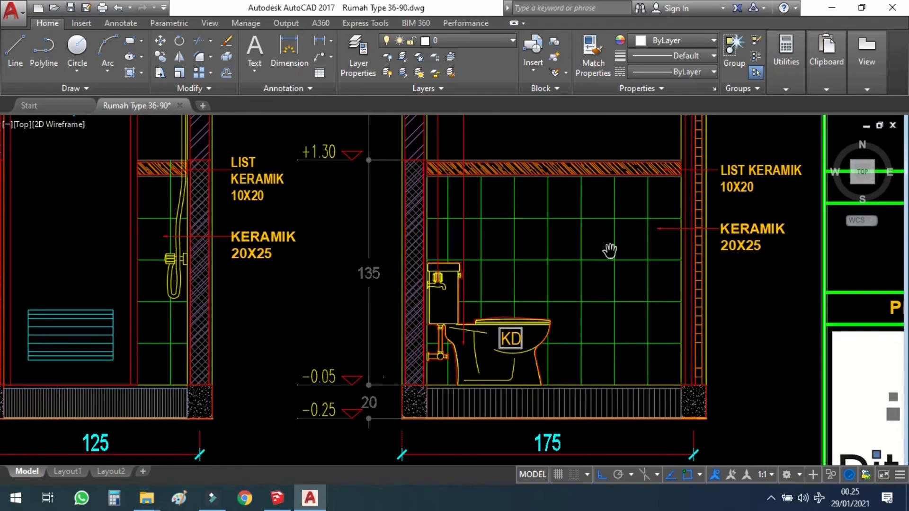
scroll(711, 277, up, 2)
drag(559, 218, 614, 268)
scroll(677, 305, down, 2)
scroll(677, 304, down, 2)
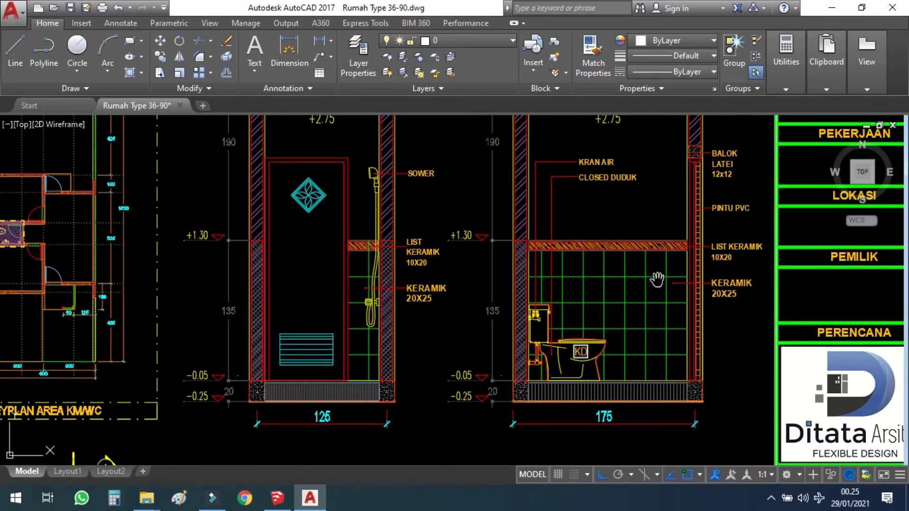
mouse_move(609, 226)
mouse_down()
mouse_move(610, 259)
mouse_move(647, 284)
mouse_up()
drag(646, 243, 646, 265)
Review the whole bathroom sheet, comparing the key plan, both sections, the KM / WC plan and the legend
scroll(632, 273, down, 3)
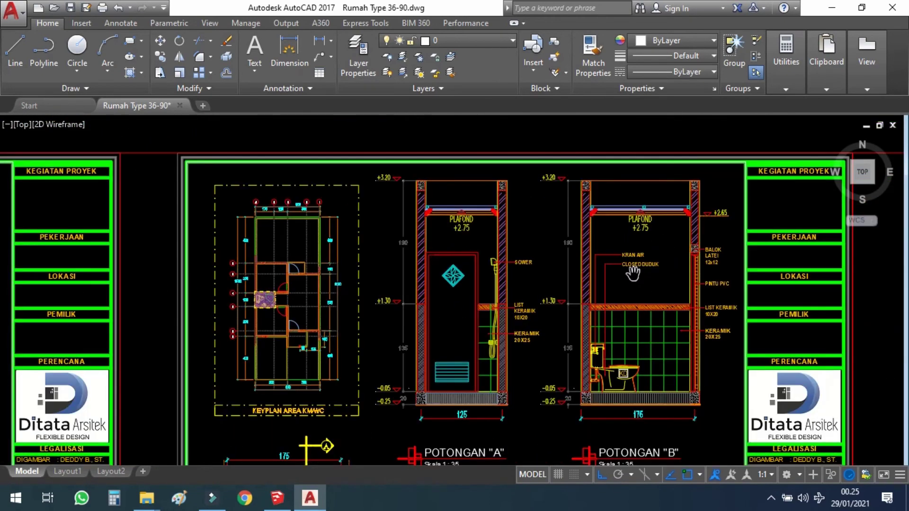
scroll(571, 244, up, 1)
drag(571, 243, 568, 232)
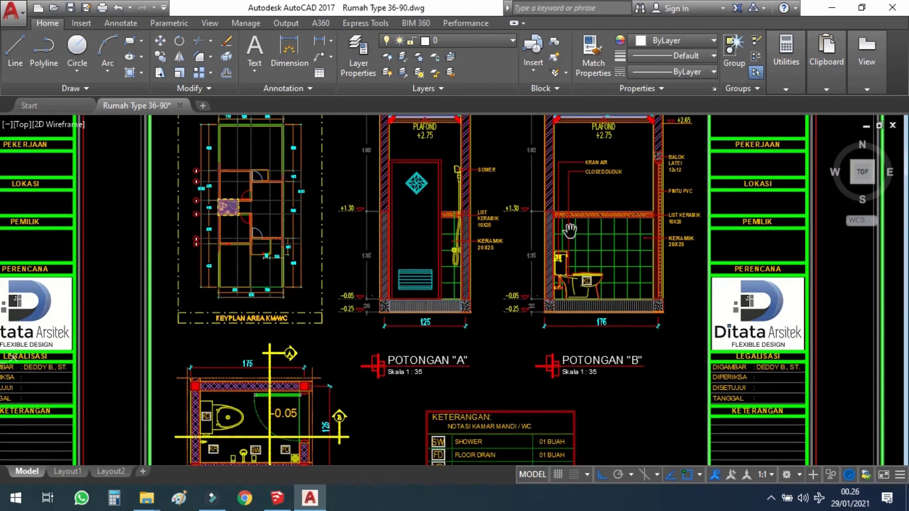
drag(561, 308, 529, 231)
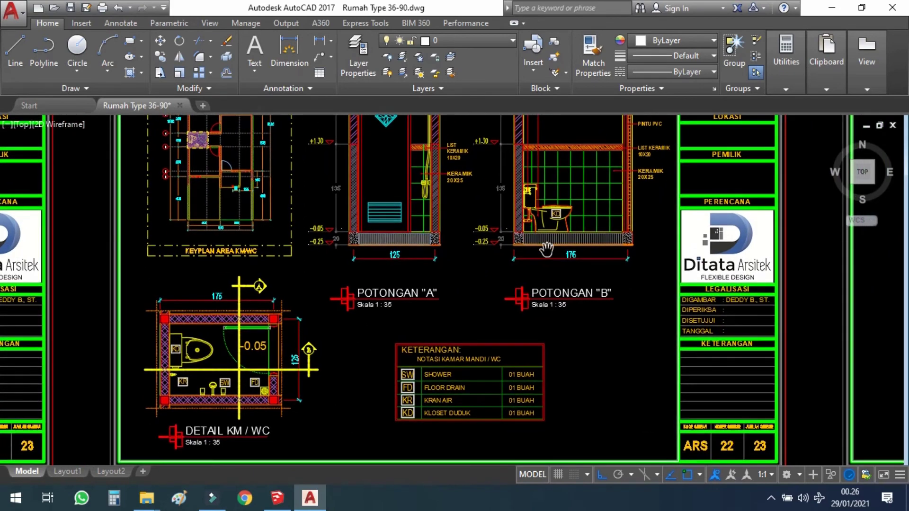
Find the DETAIL FACADE TAMPAK DEPAN and DETAIL ORNAMENT drawings on sheet 23
scroll(552, 257, down, 4)
scroll(551, 258, up, 2)
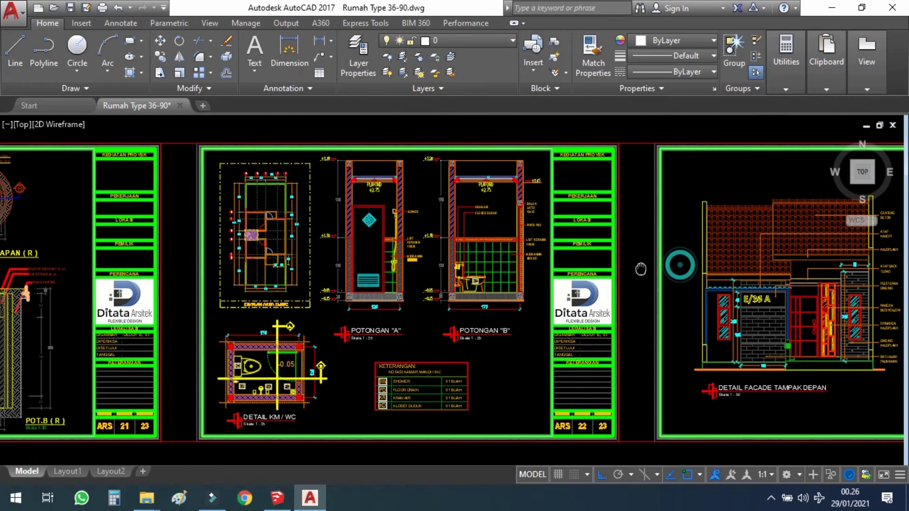
drag(679, 264, 433, 260)
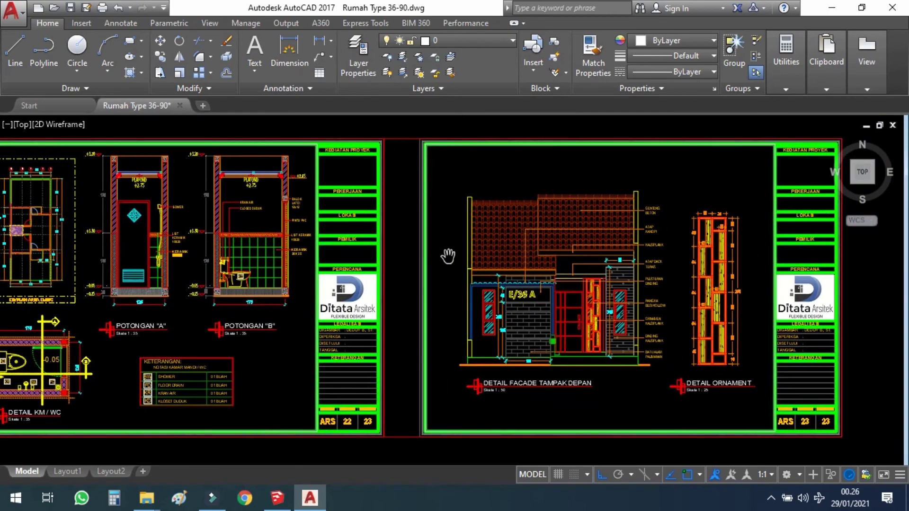
Examine the DETAIL FACADE TAMPAK DEPAN drawing's wall, window and canopy dimensions together with its material labels
scroll(672, 310, up, 2)
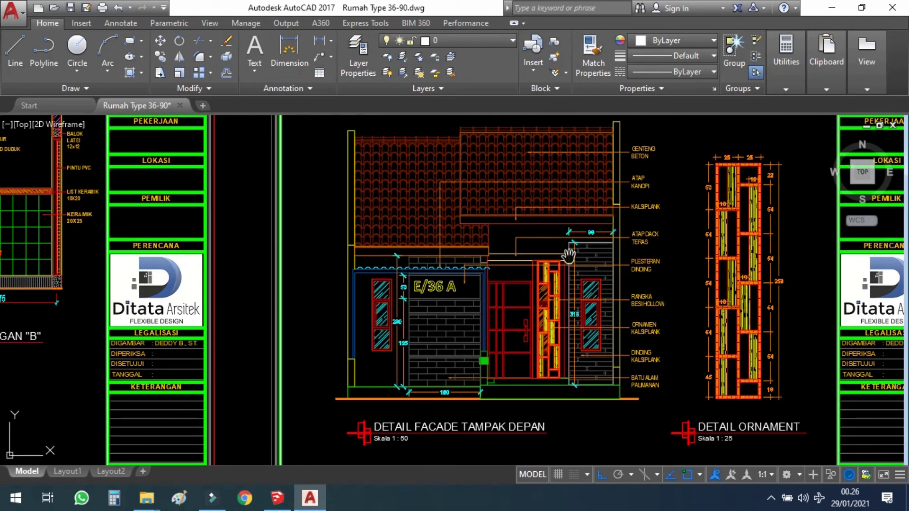
drag(524, 252, 506, 267)
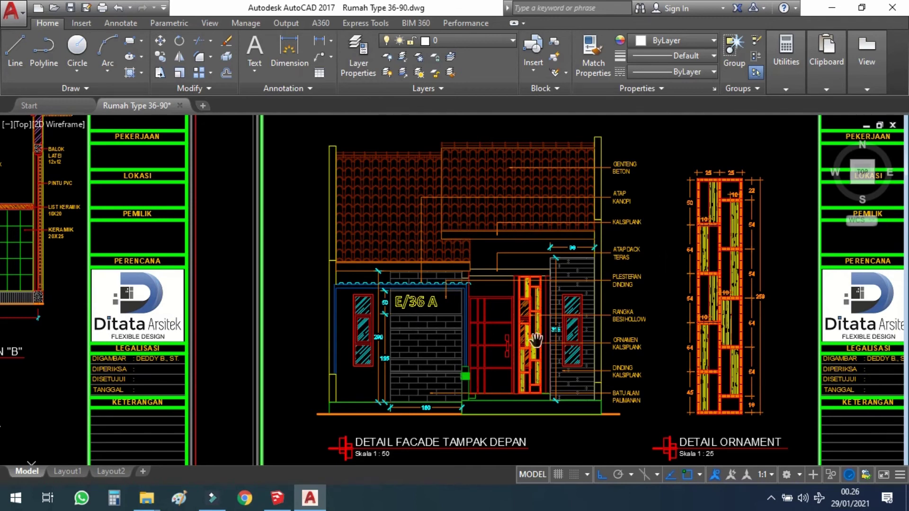
scroll(536, 341, up, 2)
middle_drag(430, 330, 425, 281)
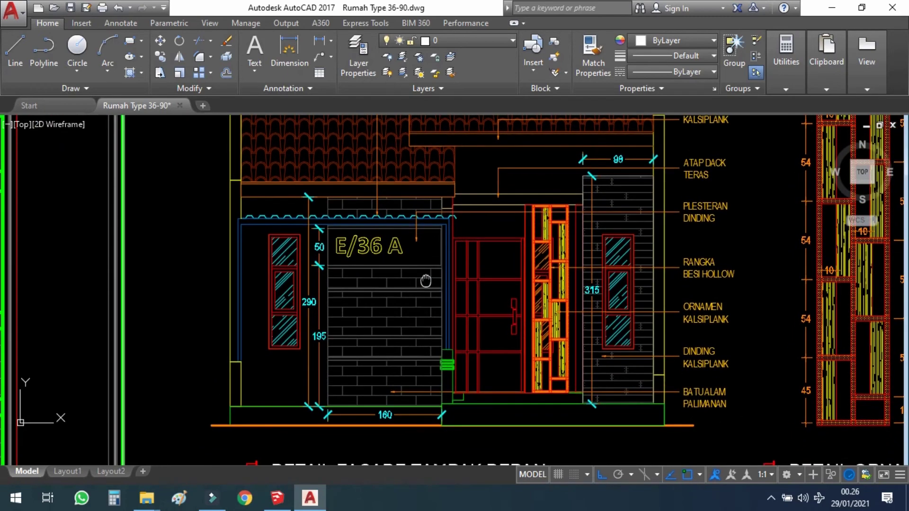
middle_drag(546, 285, 533, 299)
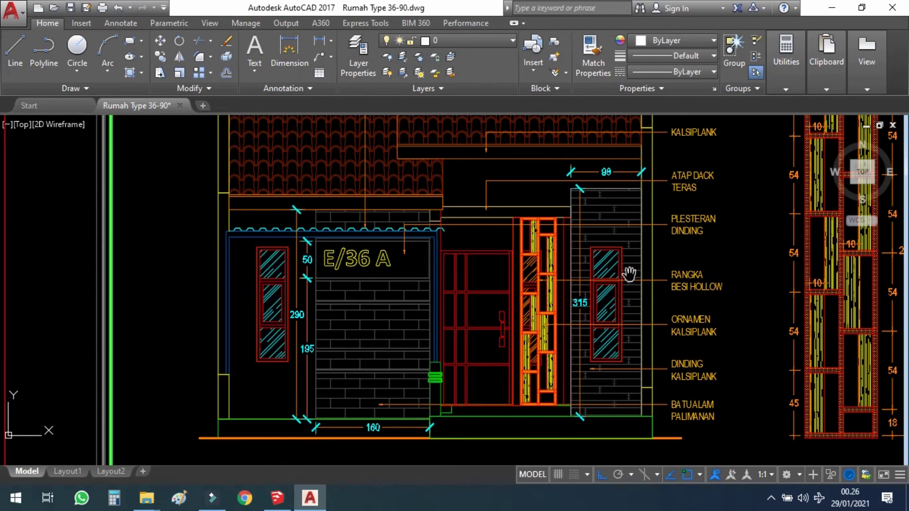
mouse_move(629, 273)
middle_down()
mouse_move(621, 283)
mouse_move(608, 256)
mouse_move(611, 287)
middle_up()
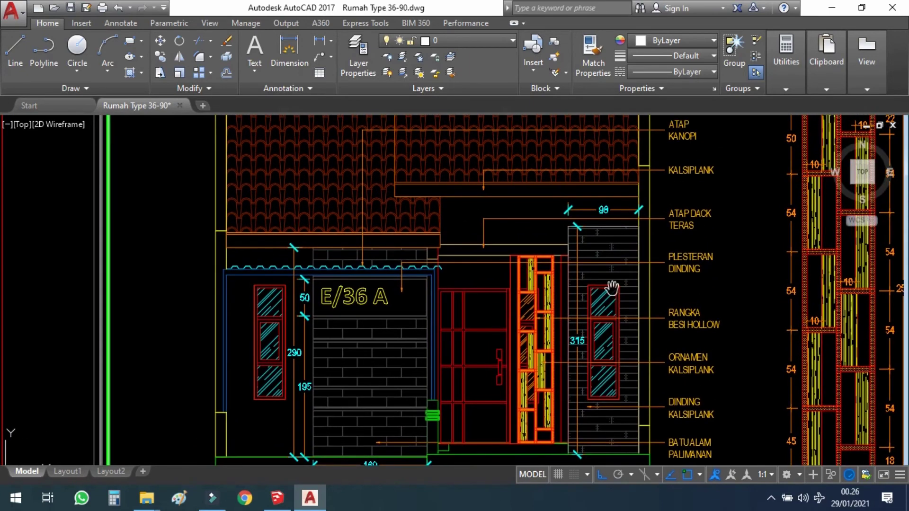
scroll(600, 265, down, 2)
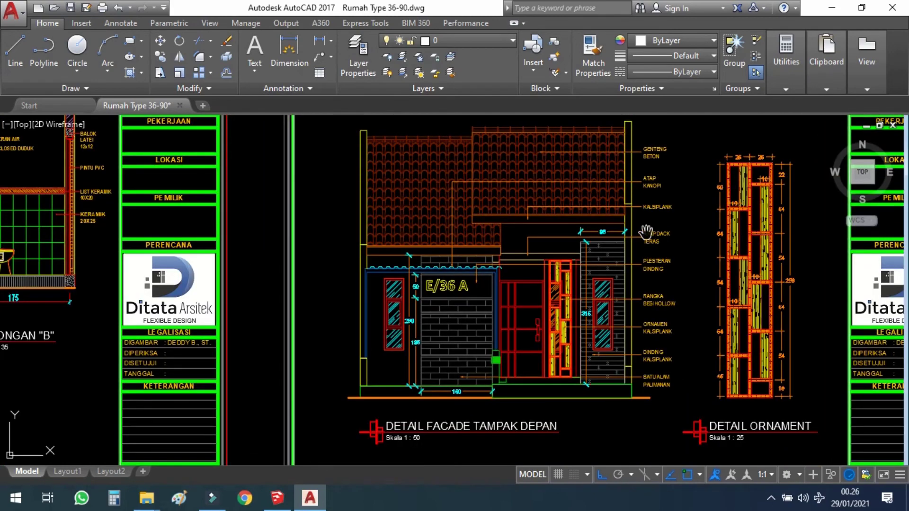
middle_drag(627, 233, 544, 241)
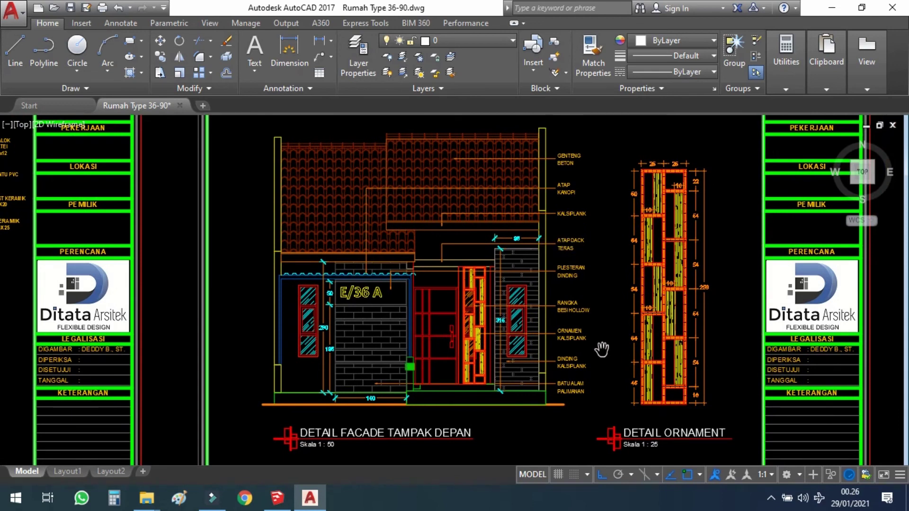
Compare the front facade's door, ornament panel and stone wall with the material callouts beside the elevation
scroll(592, 333, up, 2)
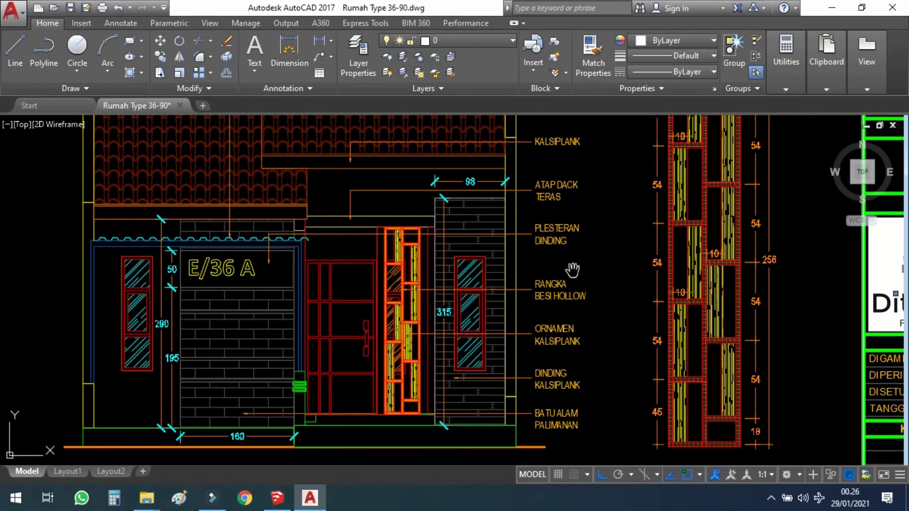
scroll(573, 269, down, 2)
middle_drag(587, 221, 585, 256)
scroll(463, 357, up, 2)
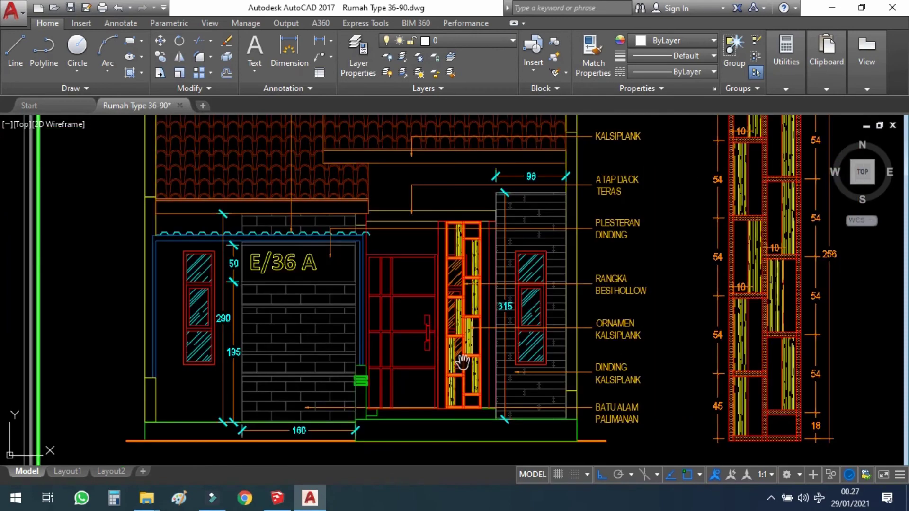
scroll(431, 372, down, 2)
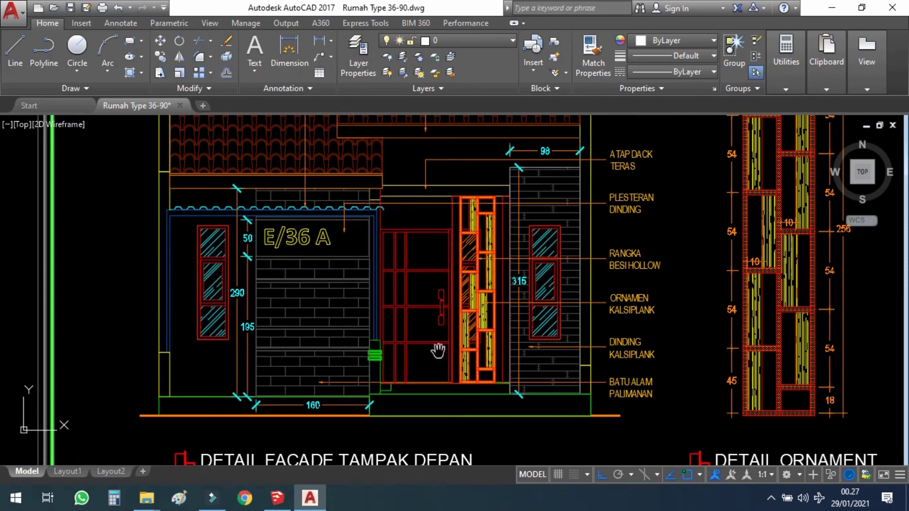
scroll(426, 371, up, 3)
middle_drag(469, 301, 511, 318)
scroll(518, 310, down, 2)
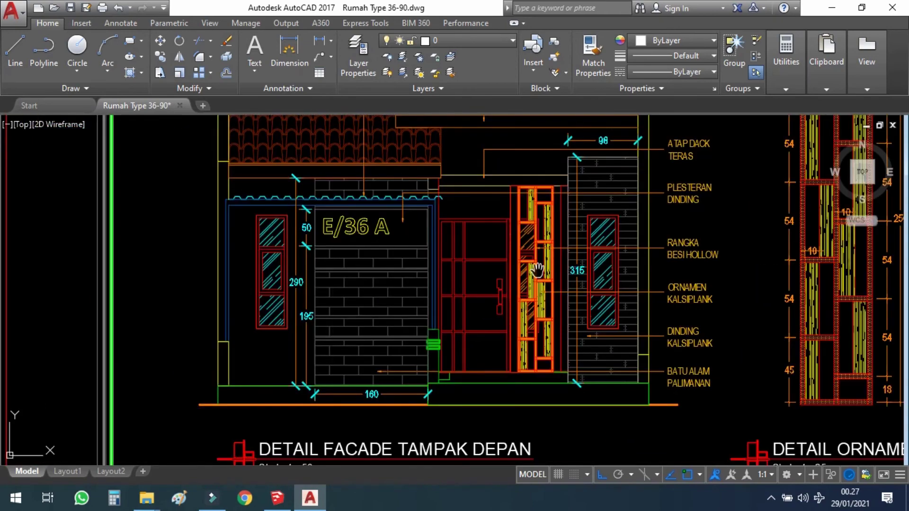
Examine the ornament panel beside the front door against the RANGKA BESI HOLLOW and ORNAMEN KALSIPLANK labels
mouse_move(540, 251)
middle_down()
mouse_move(529, 278)
mouse_move(485, 290)
middle_up()
scroll(533, 394, up, 2)
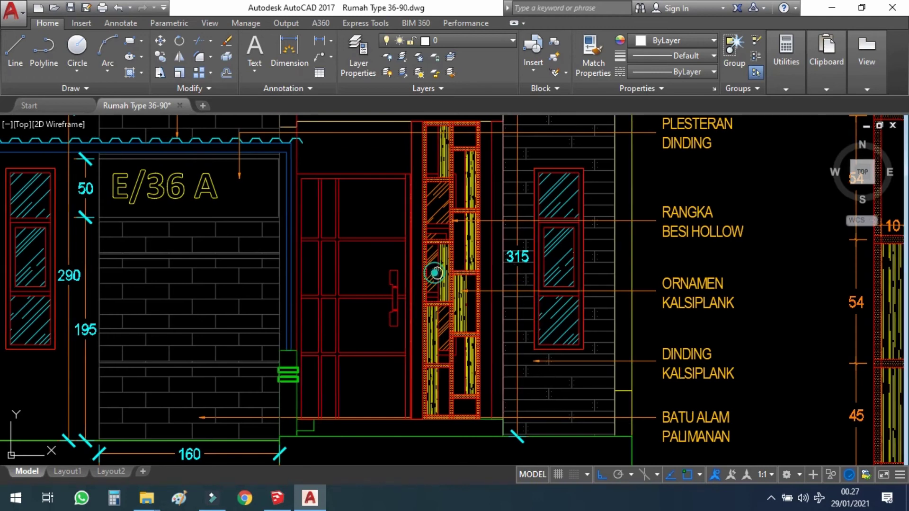
drag(434, 271, 443, 272)
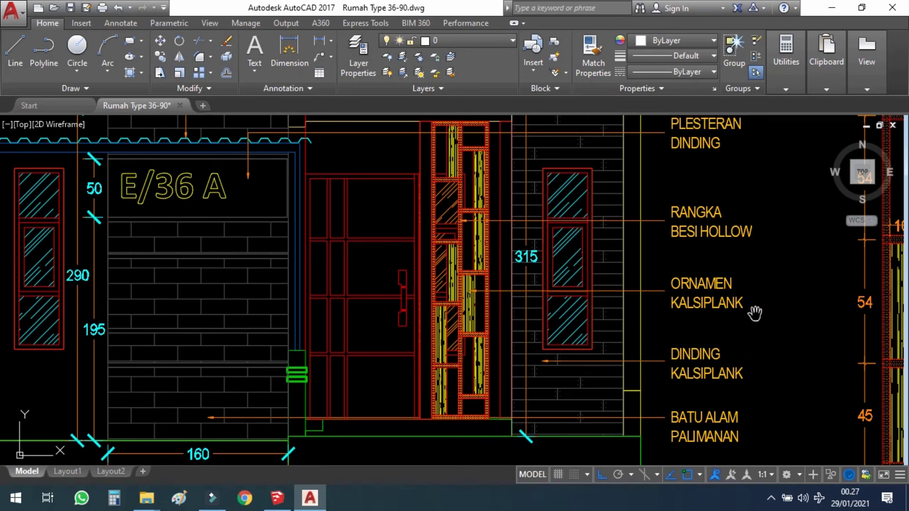
drag(640, 325, 643, 341)
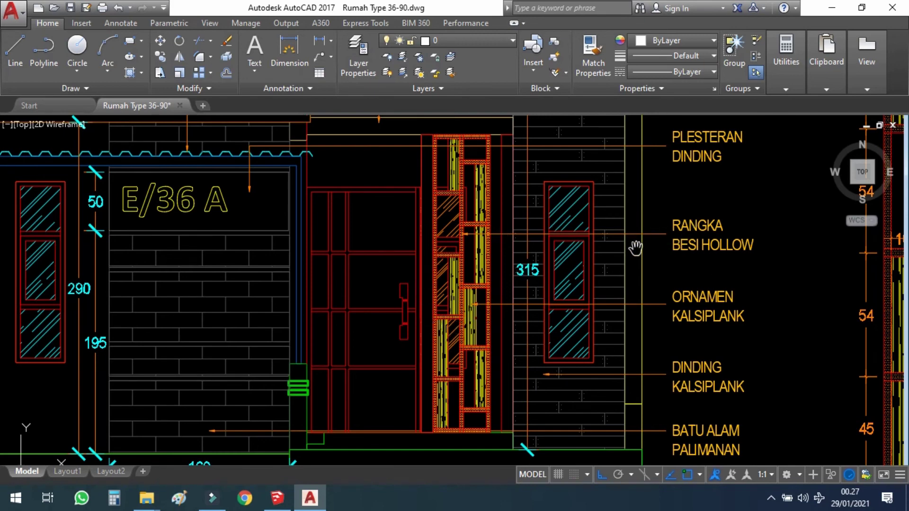
Check the KALSIPLANK, ATAP DACK TERAS and PLESTERAN DINDING callouts alongside the upper part of the DETAIL ORNAMENT drawing
mouse_move(711, 206)
mouse_down()
mouse_move(714, 248)
mouse_move(494, 232)
mouse_up()
mouse_move(631, 308)
mouse_down()
mouse_move(581, 256)
mouse_move(623, 263)
mouse_move(632, 309)
mouse_up()
drag(631, 269, 640, 328)
drag(615, 246, 620, 353)
drag(586, 318, 602, 354)
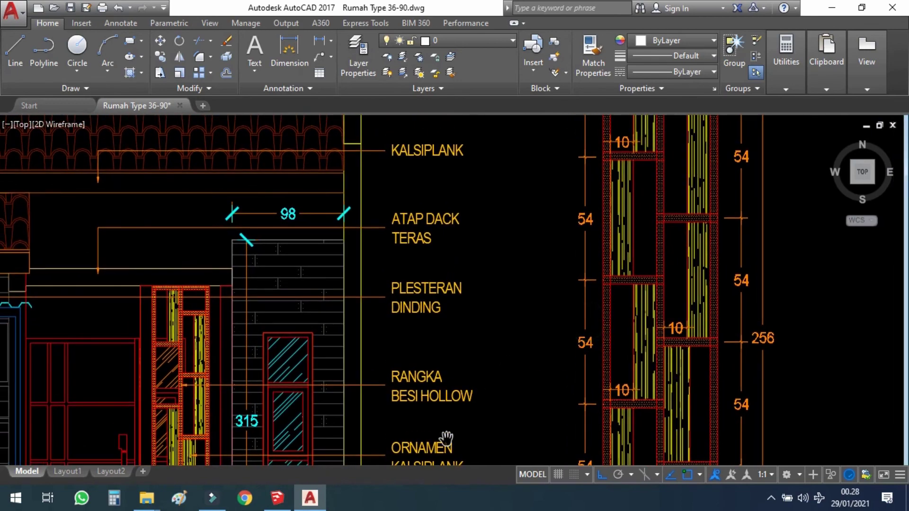
Switch to the Type 36 Perumahan model in SketchUp and examine the carport canopy, stone wall, E/36 A sign and entrance
click(280, 497)
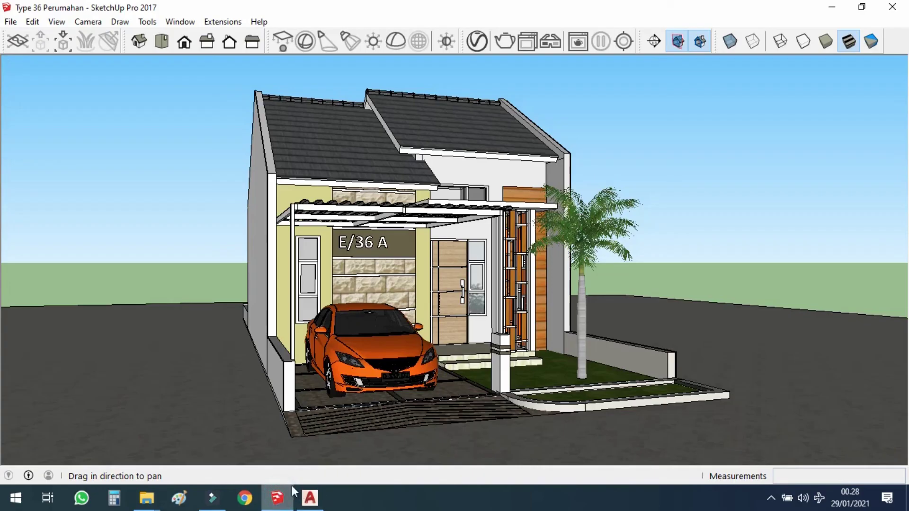
middle_drag(615, 298, 436, 304)
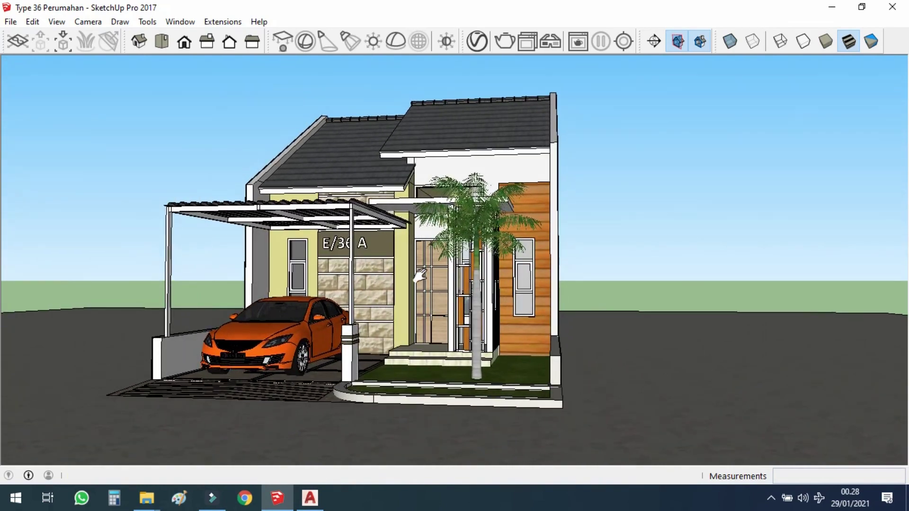
scroll(420, 276, up, 6)
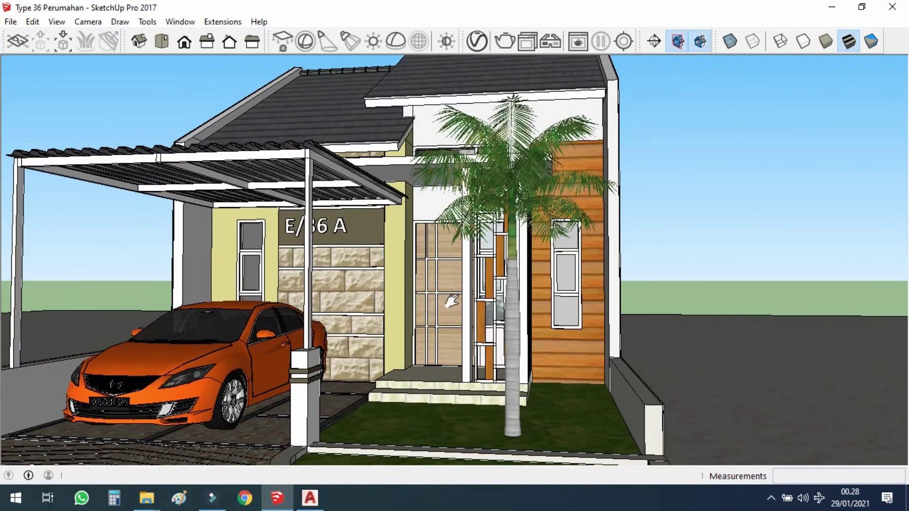
scroll(459, 296, down, 2)
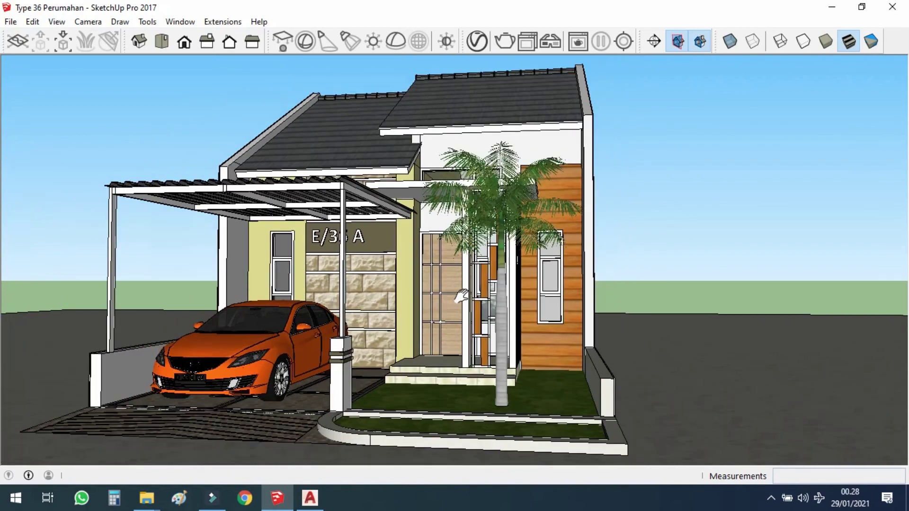
shift+middle_drag(438, 274, 467, 269)
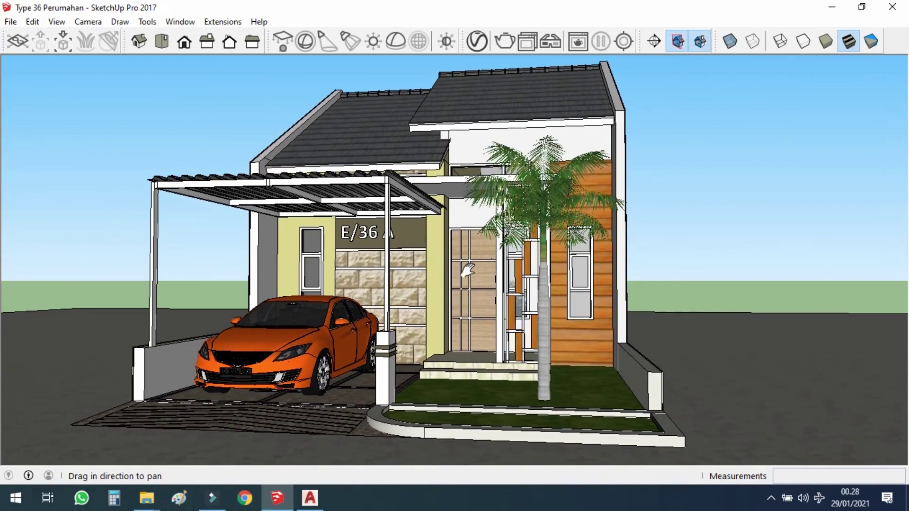
middle_drag(410, 249, 344, 272)
scroll(343, 272, up, 4)
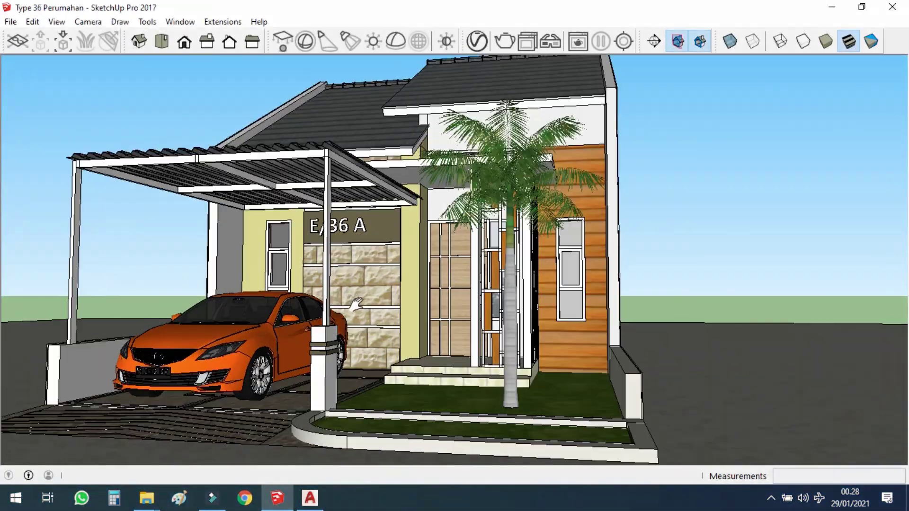
mouse_move(355, 303)
shift+middle_down()
mouse_move(371, 284)
mouse_move(429, 305)
shift+middle_up()
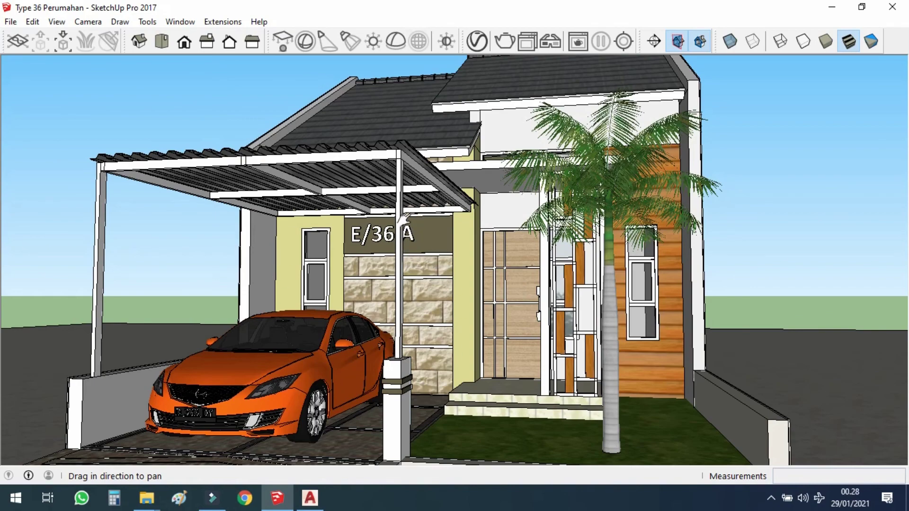
middle_drag(486, 214, 566, 220)
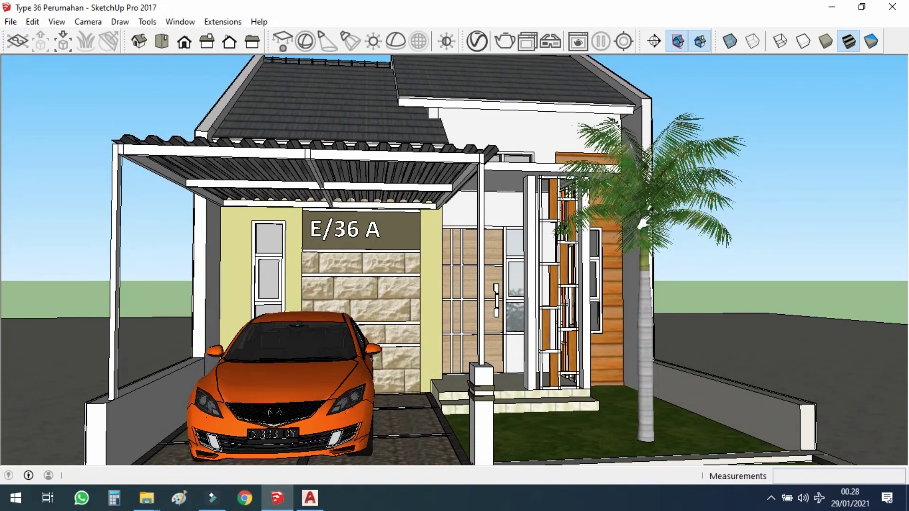
middle_drag(575, 271, 416, 269)
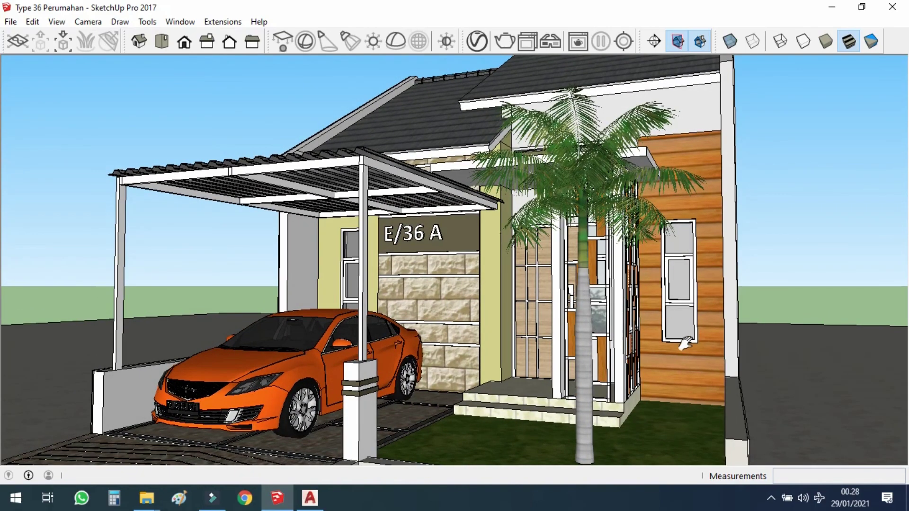
Inspect the 3D model's wood-clad wall, its window and the ornament screen up close, then the whole front
scroll(667, 346, up, 2)
shift+middle_drag(667, 321, 717, 350)
scroll(555, 374, up, 2)
scroll(679, 410, up, 3)
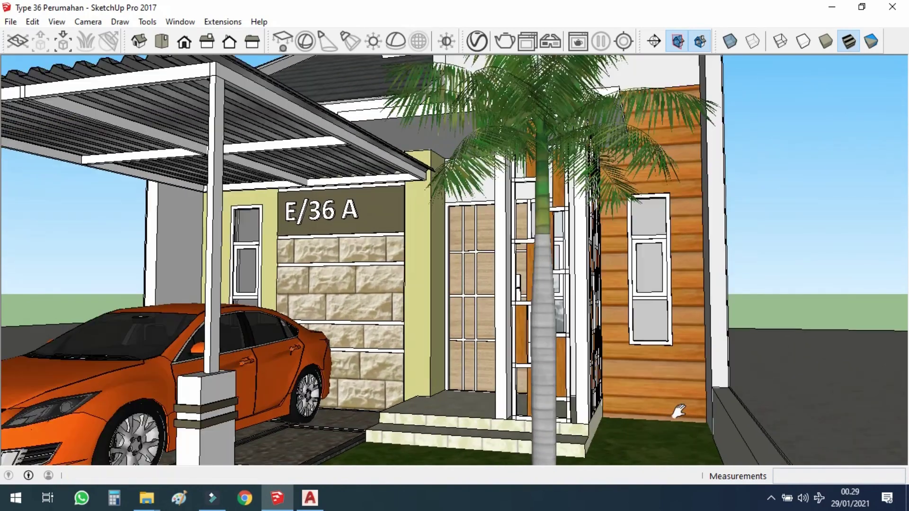
middle_drag(679, 411, 633, 356)
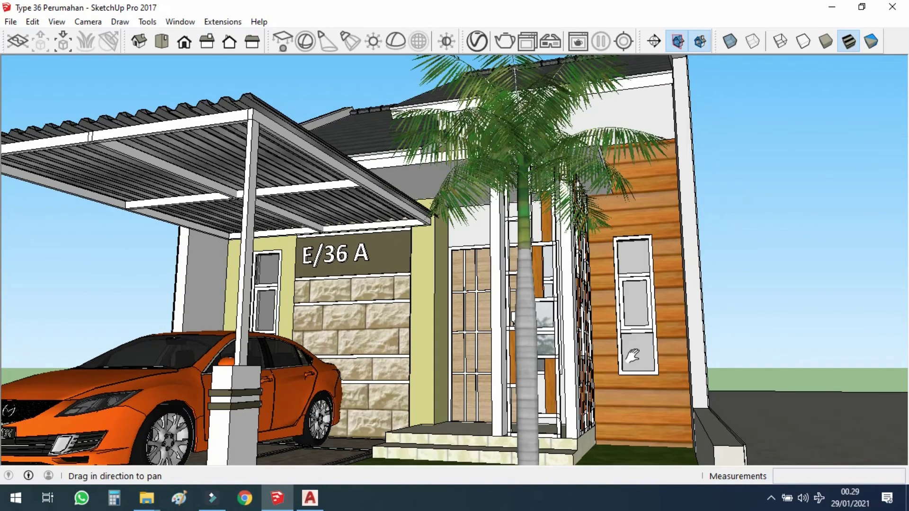
scroll(634, 356, down, 5)
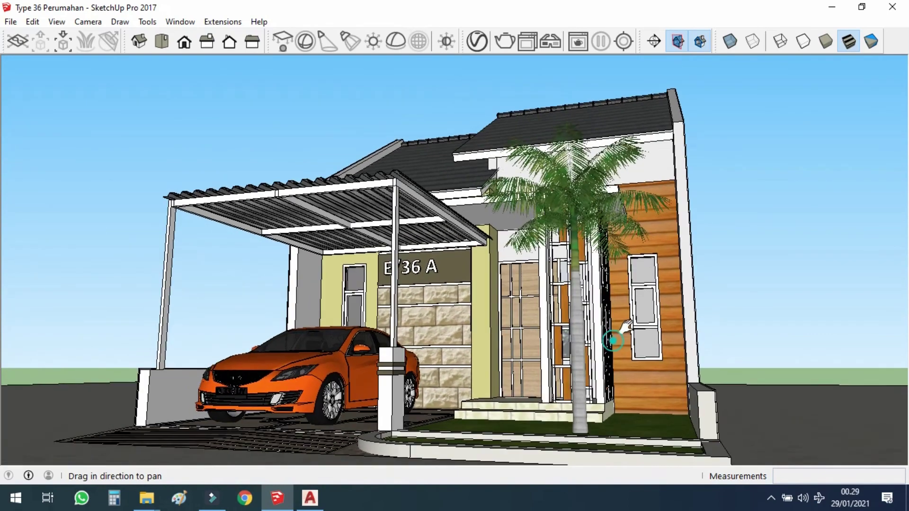
scroll(627, 327, down, 3)
middle_drag(627, 327, 600, 351)
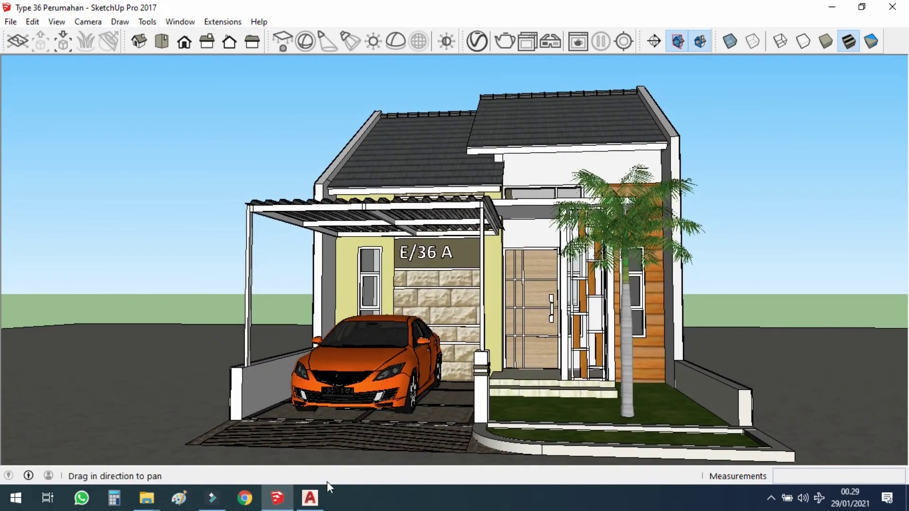
Return to the AutoCAD drawing and examine the DETAIL ORNAMENT dimensions next to the facade's material labels
click(322, 492)
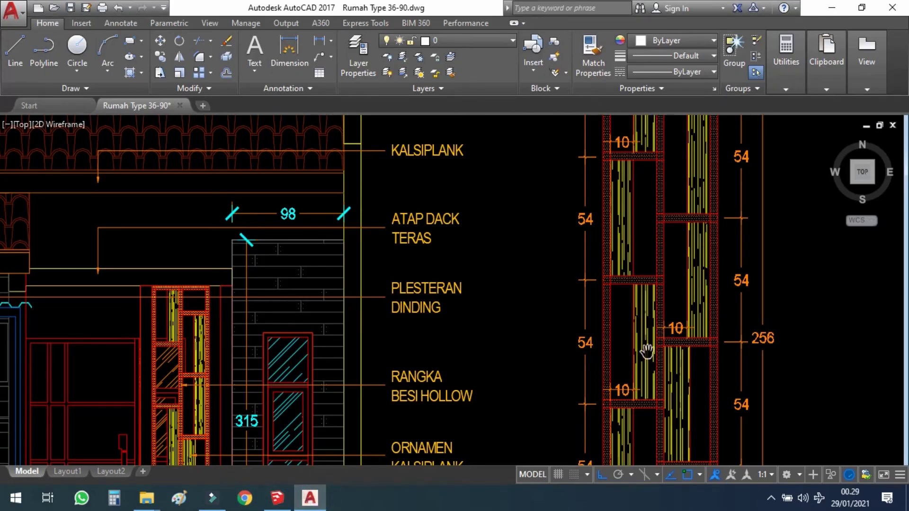
scroll(647, 351, down, 6)
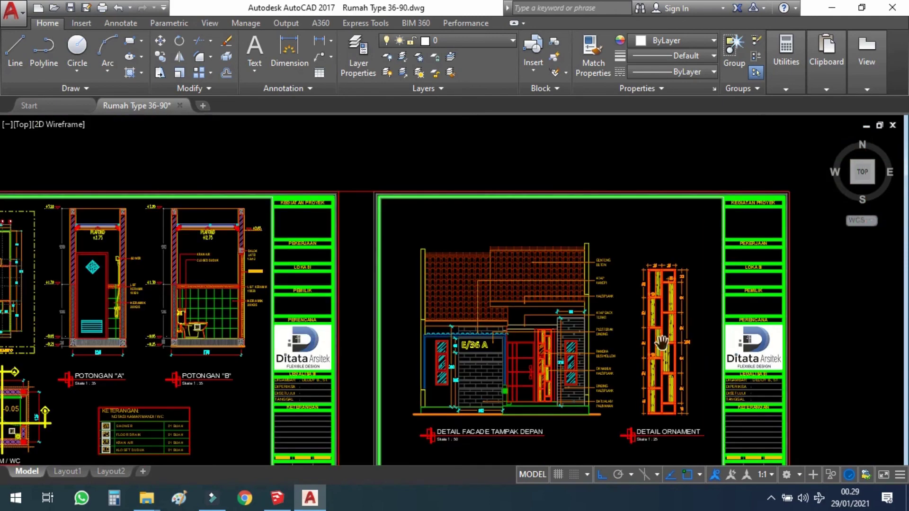
scroll(795, 375, up, 3)
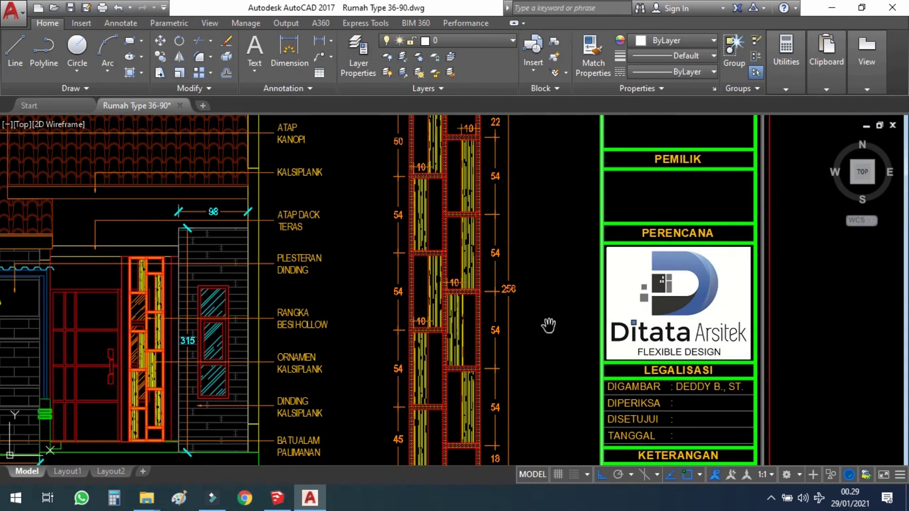
middle_drag(369, 262, 525, 269)
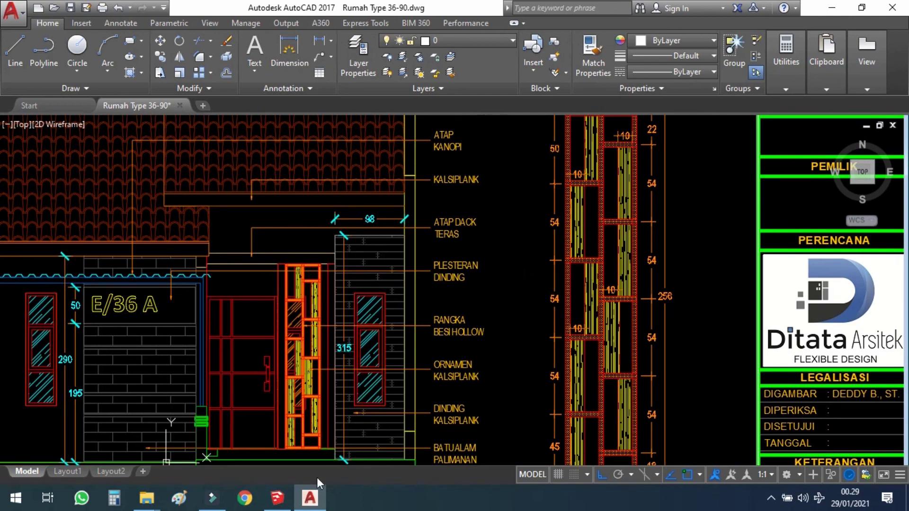
Switch back to the SketchUp house model and display its standard front view to check the facade
click(278, 498)
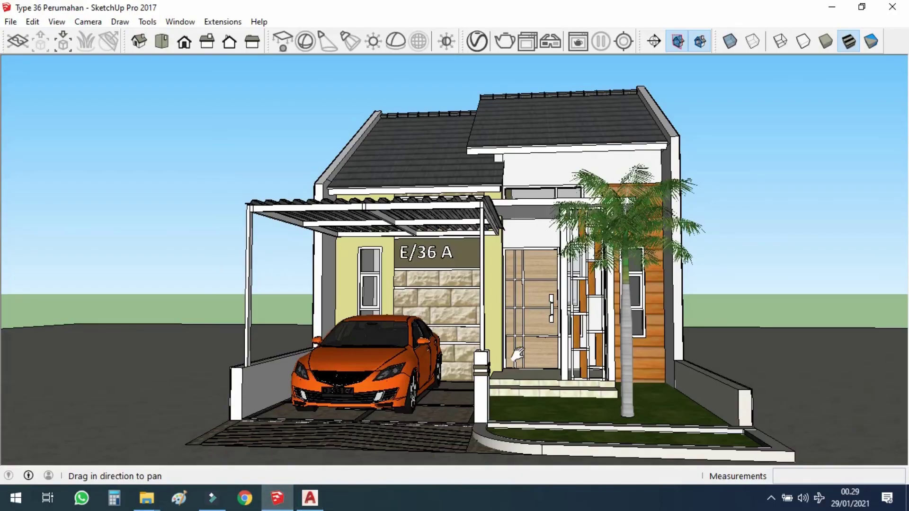
middle_drag(500, 298, 520, 271)
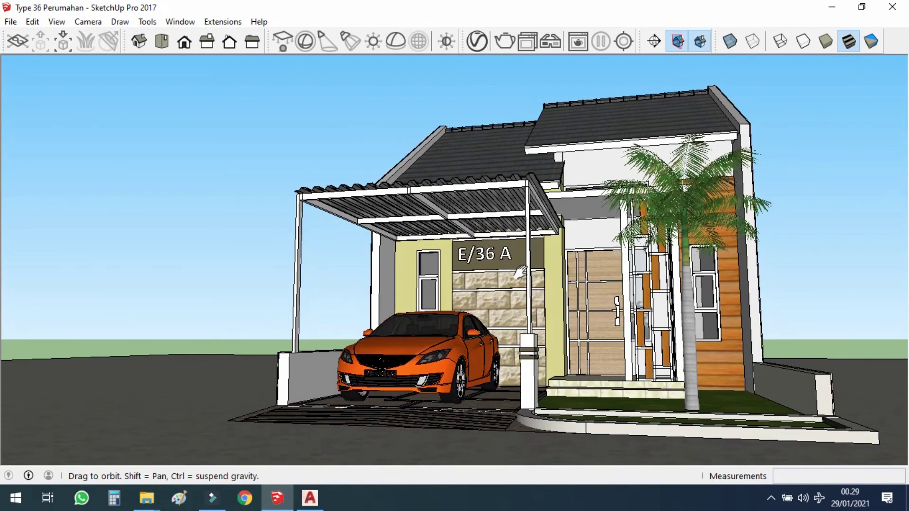
drag(690, 258, 600, 234)
scroll(522, 273, down, 3)
key(F2)
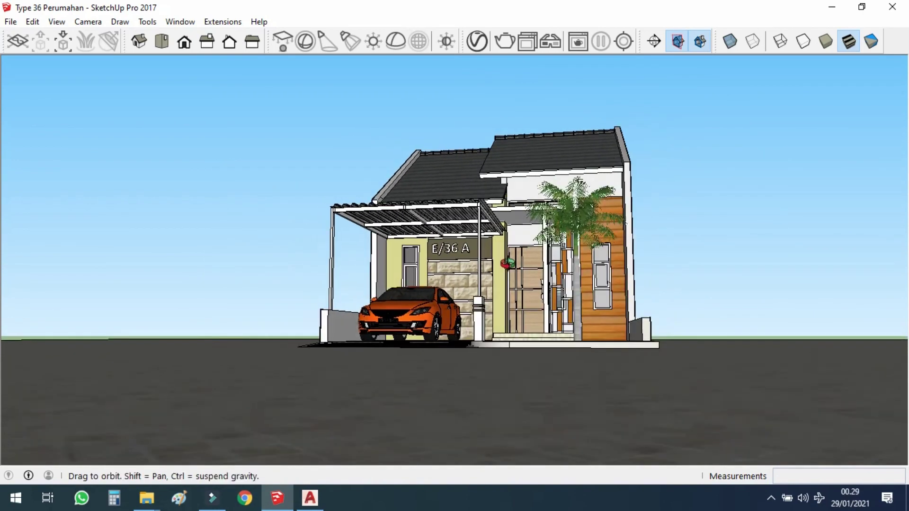
scroll(529, 276, up, 3)
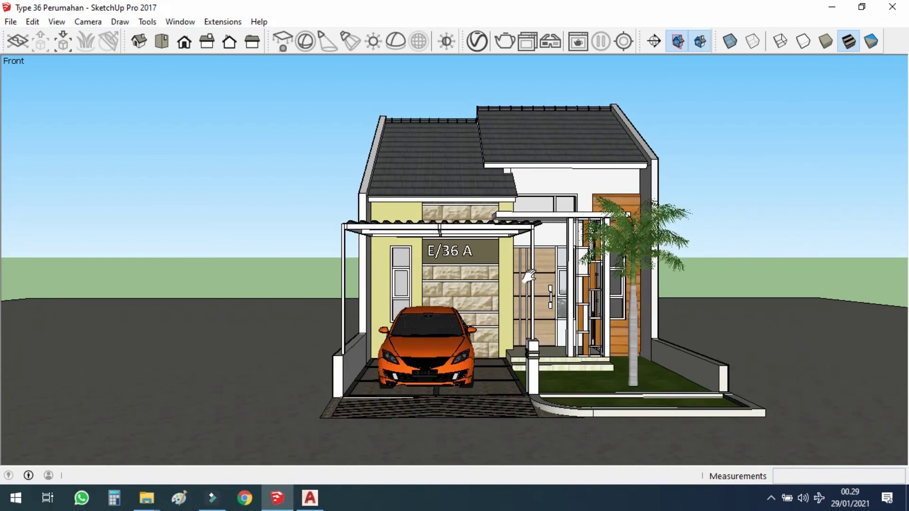
Examine the 3D house exterior from both front corners, including the side walls, roof, carport and garden
middle_drag(533, 274, 454, 245)
shift+middle_drag(493, 215, 527, 211)
shift+middle_drag(594, 232, 560, 232)
middle_drag(501, 218, 676, 217)
scroll(600, 234, up, 2)
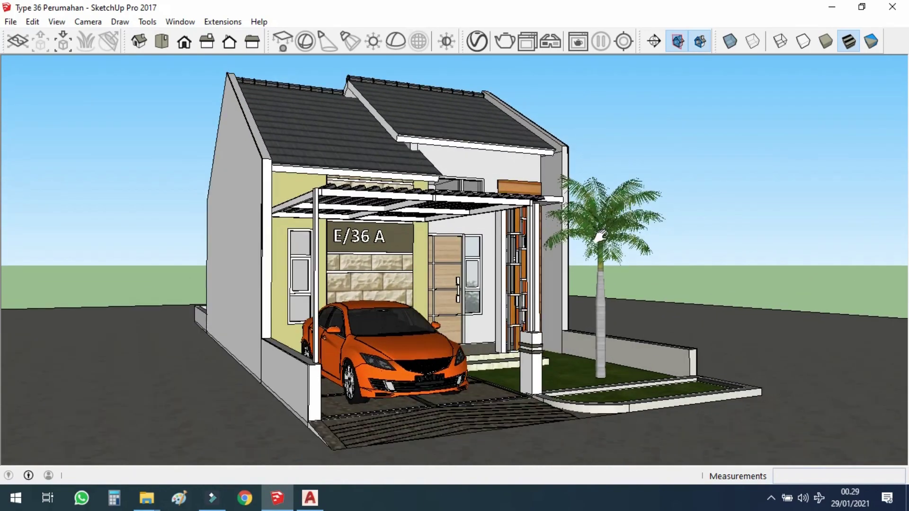
middle_drag(580, 241, 367, 233)
shift+middle_drag(693, 223, 634, 227)
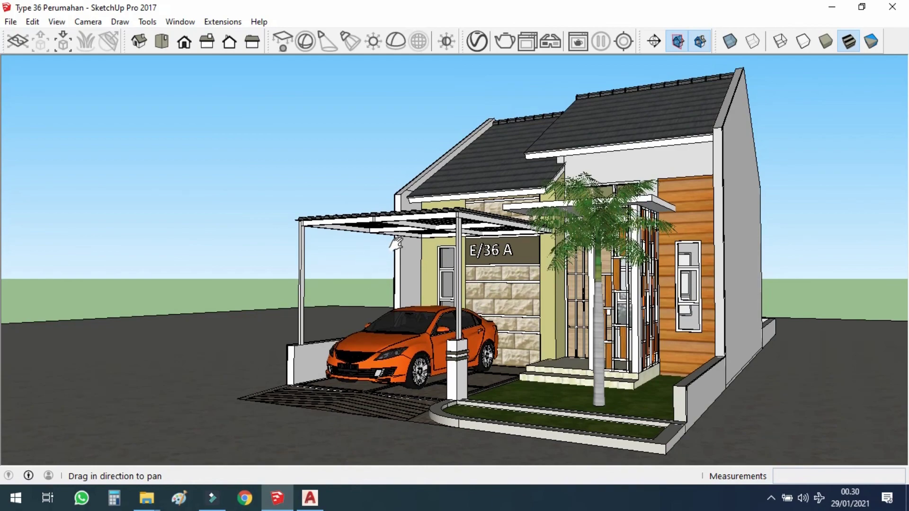
shift+middle_drag(395, 243, 432, 244)
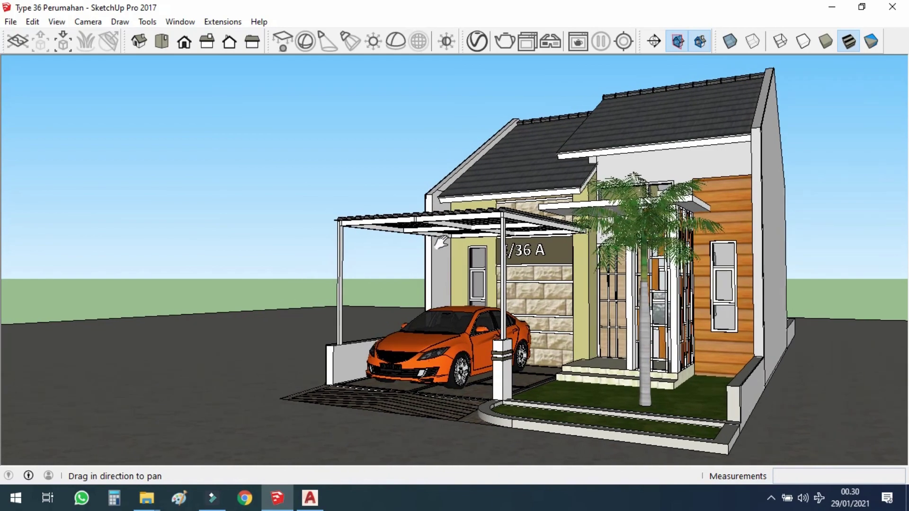